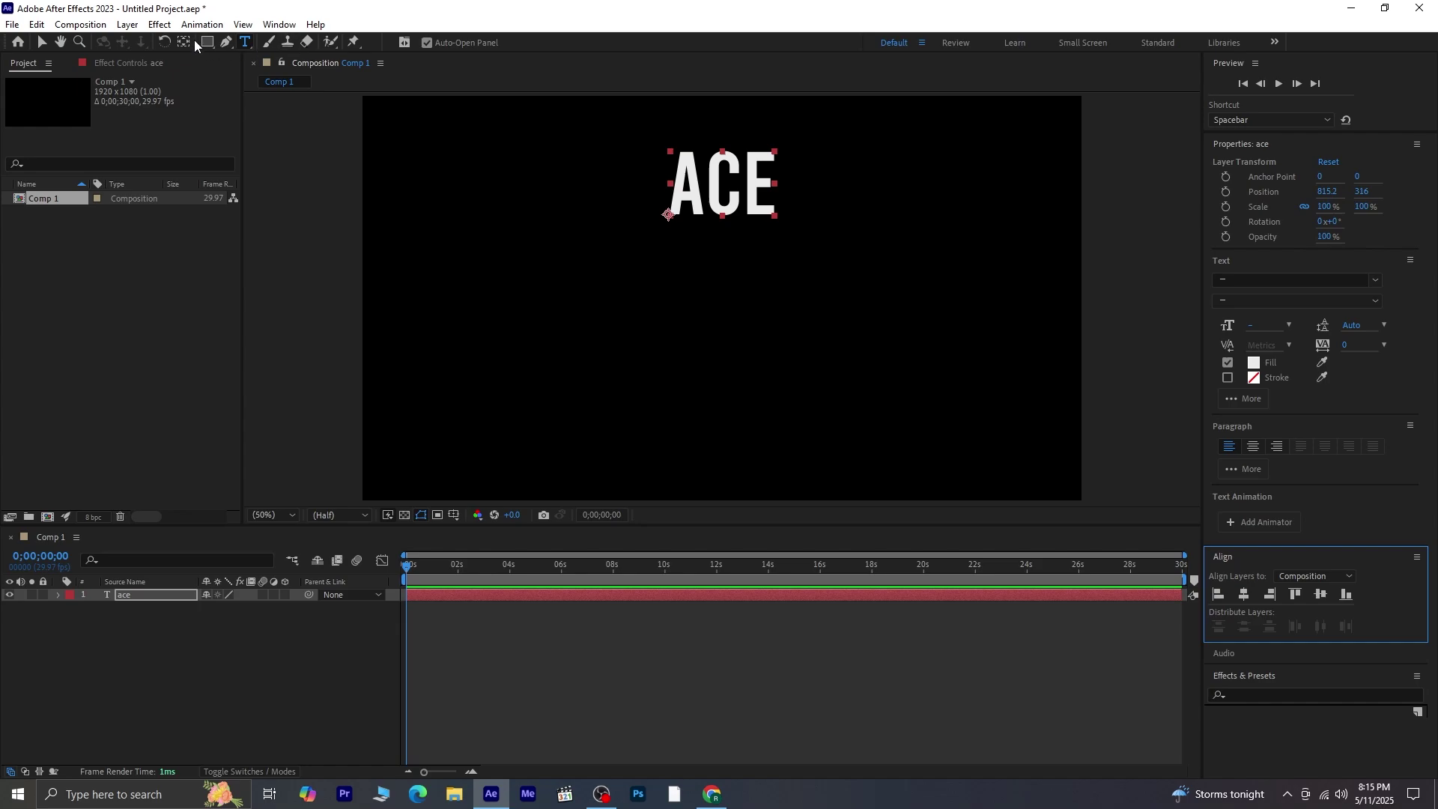
Step: Center the anchor point of the ACE text layer within its text, leaving the layer deselected
{"action": "left_click", "coordinate": [186, 42]}
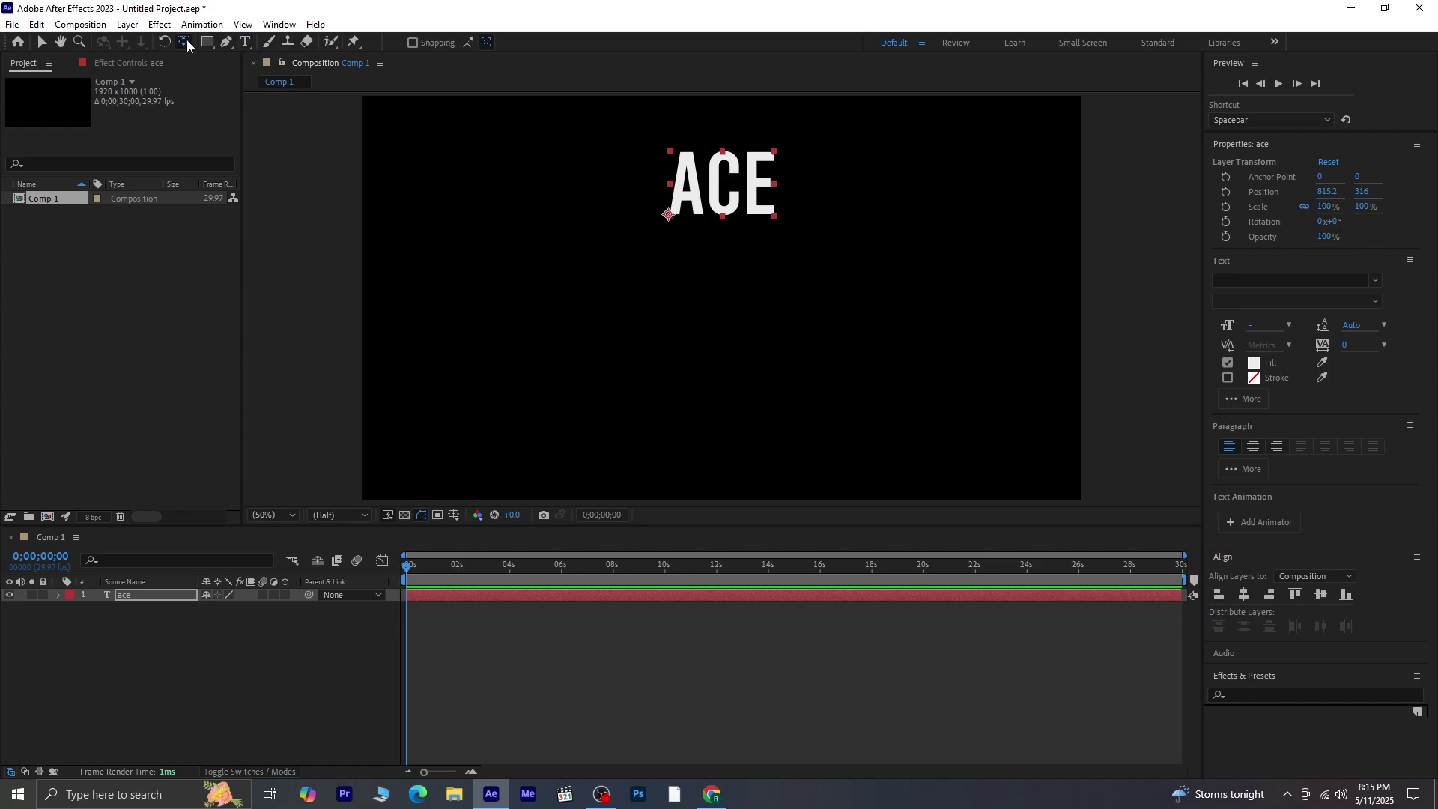
{"action": "key", "text": "ctrl+alt+Home"}
{"action": "left_click", "coordinate": [188, 628]}
Step: Add a separate text layer reading DESIGNS beneath the ACE text
{"action": "left_click", "coordinate": [245, 42]}
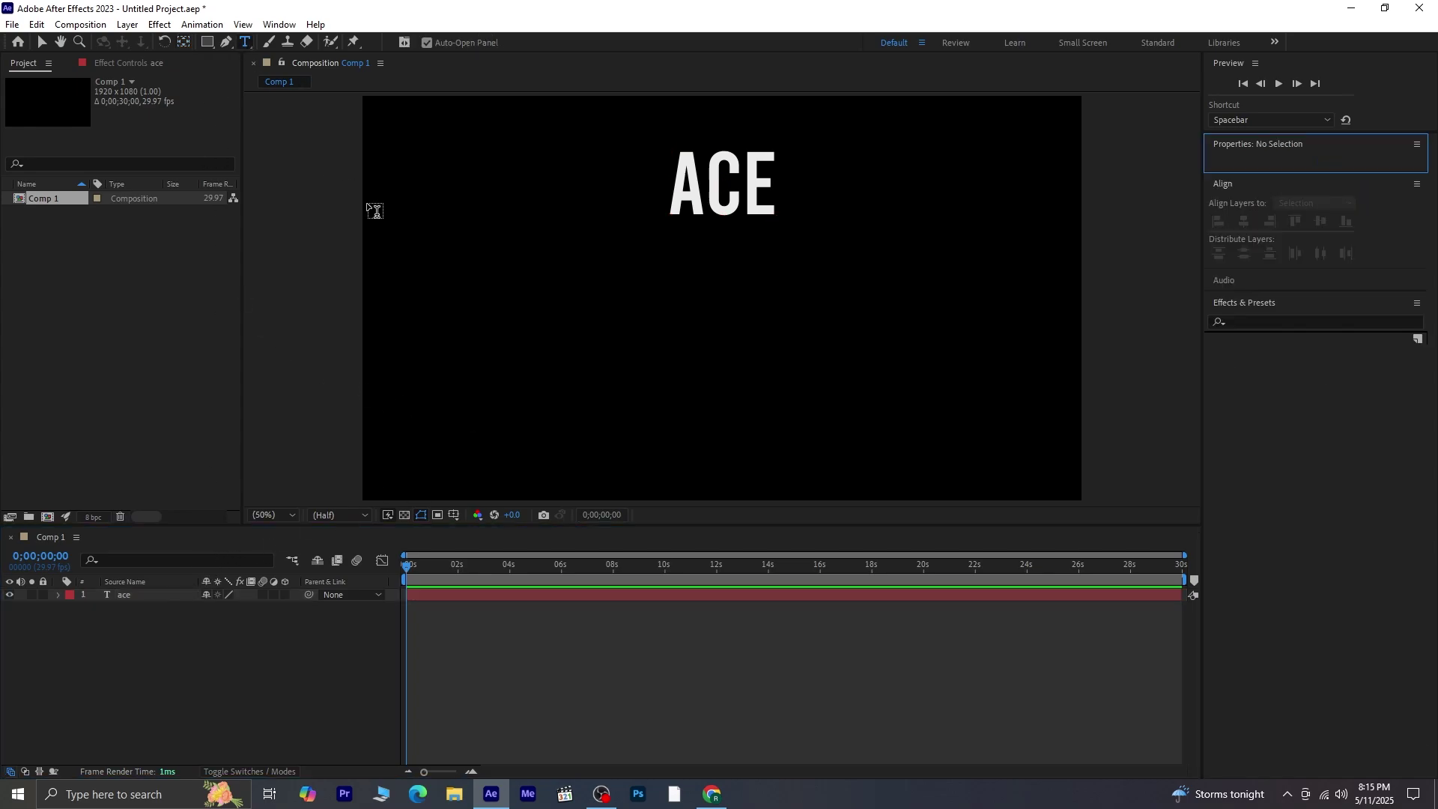
{"action": "left_click", "coordinate": [586, 275]}
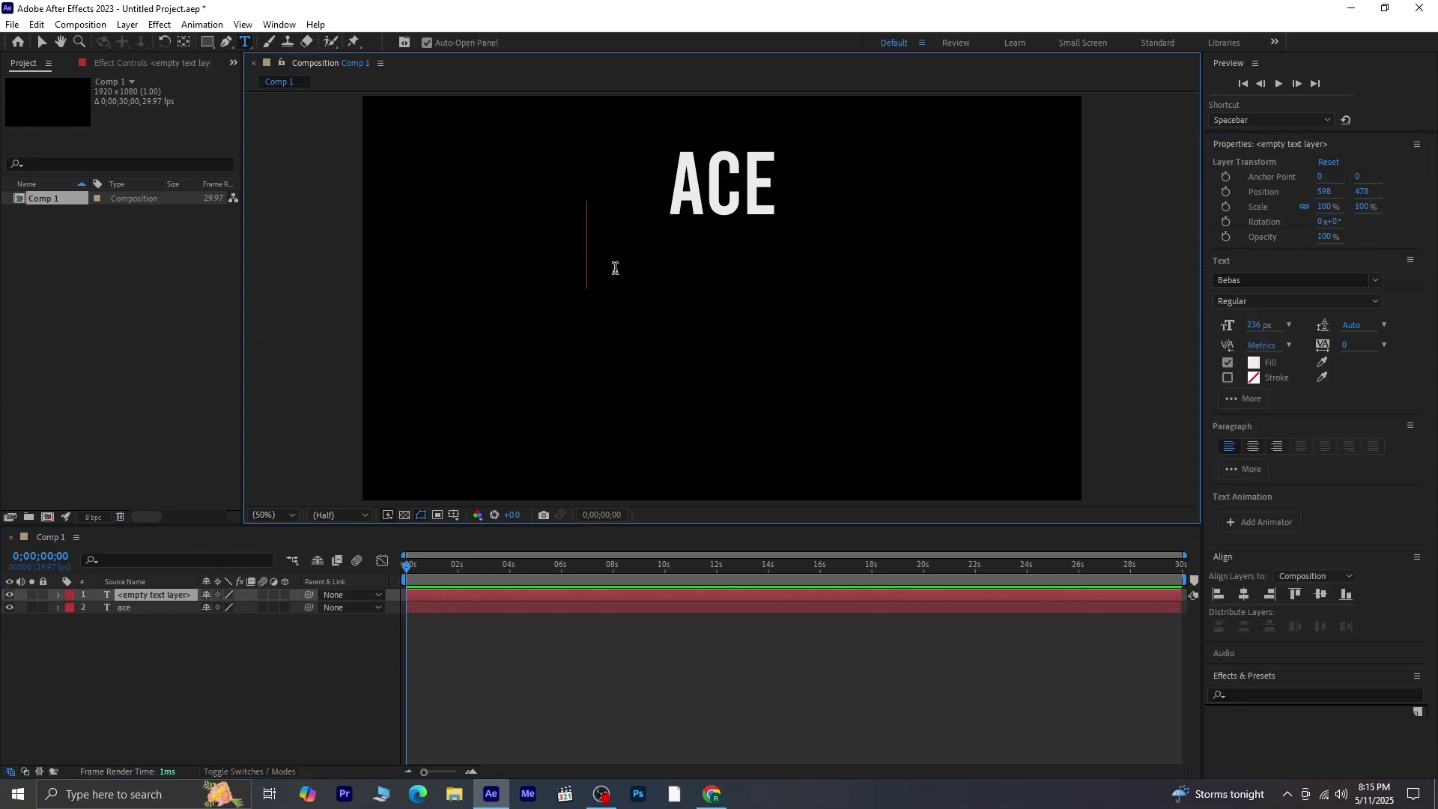
{"action": "type", "text": "DESIGNS"}
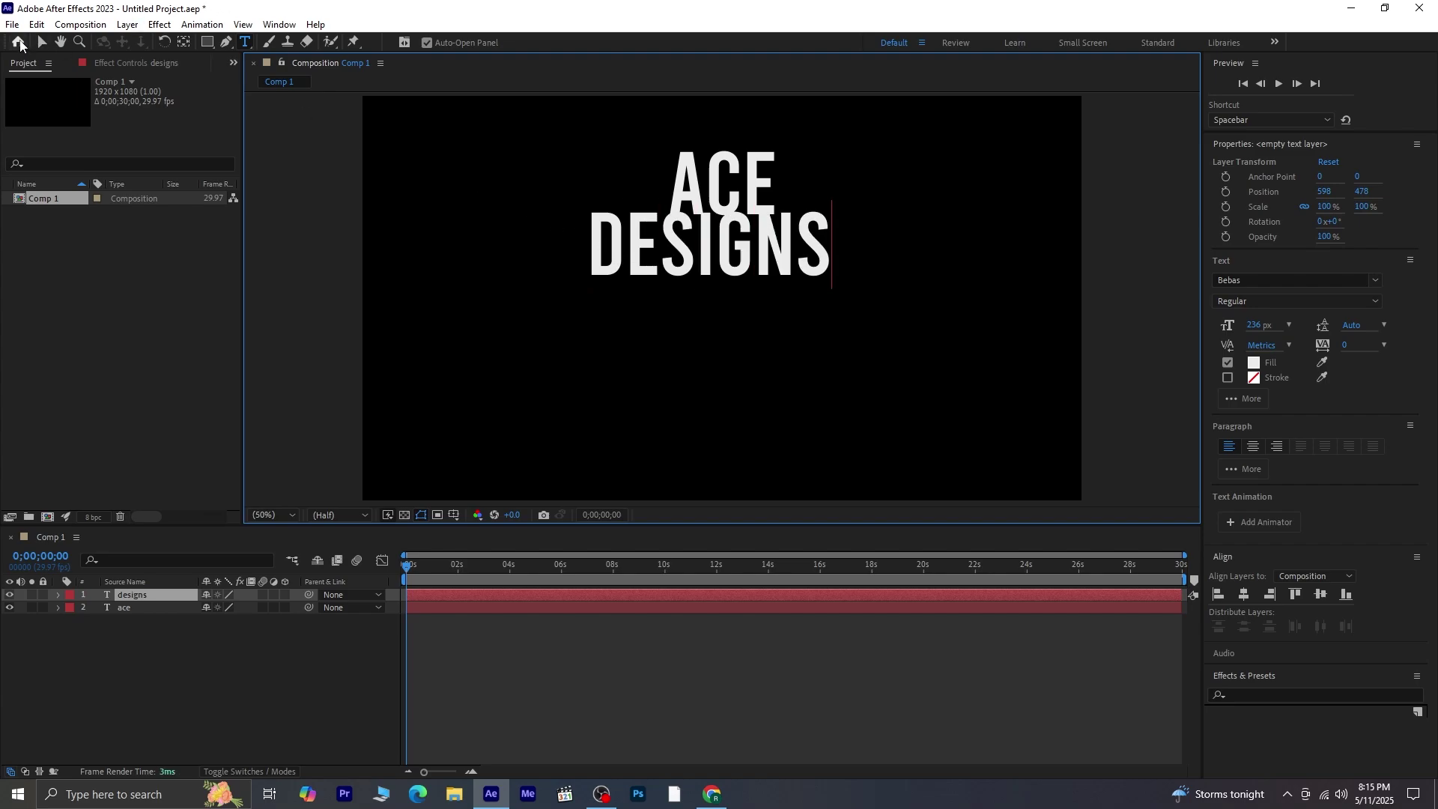
Step: Move the DESIGNS text down so it clears ACE, and center its anchor point within the text
{"action": "left_click", "coordinate": [41, 46]}
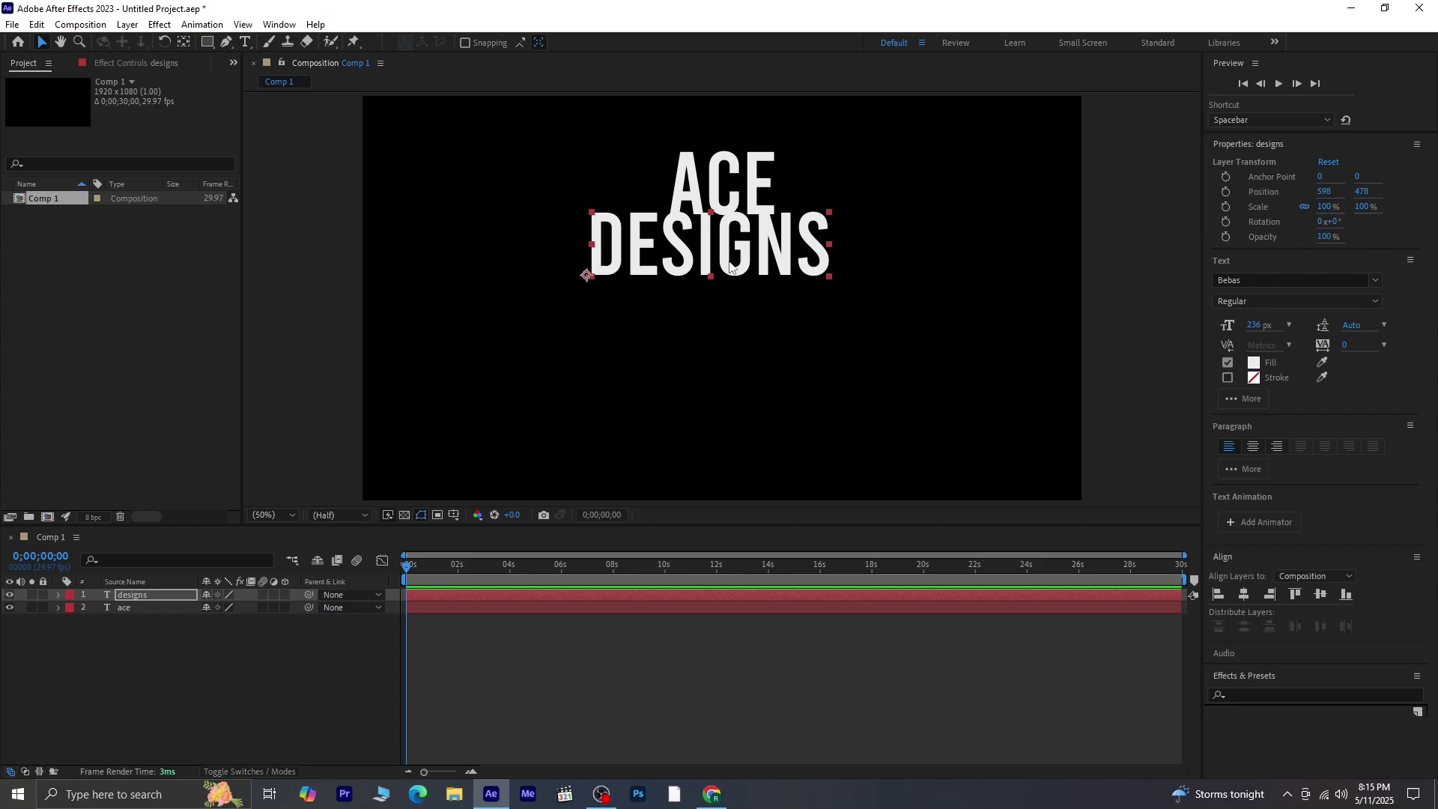
{"action": "left_click_drag", "start_coordinate": [730, 263], "coordinate": [730, 276]}
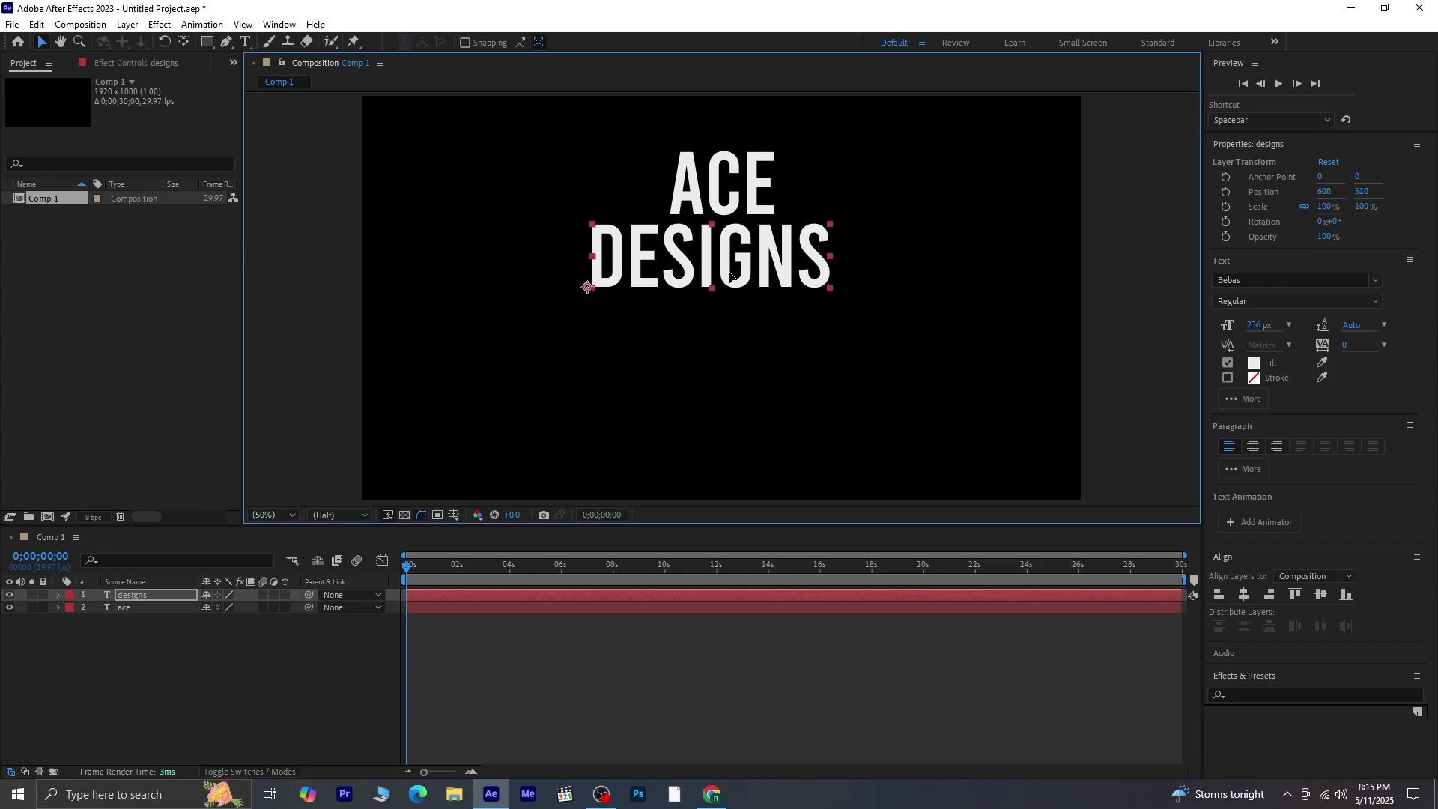
{"action": "left_click", "coordinate": [184, 43]}
{"action": "key", "text": "ctrl+alt+Home"}
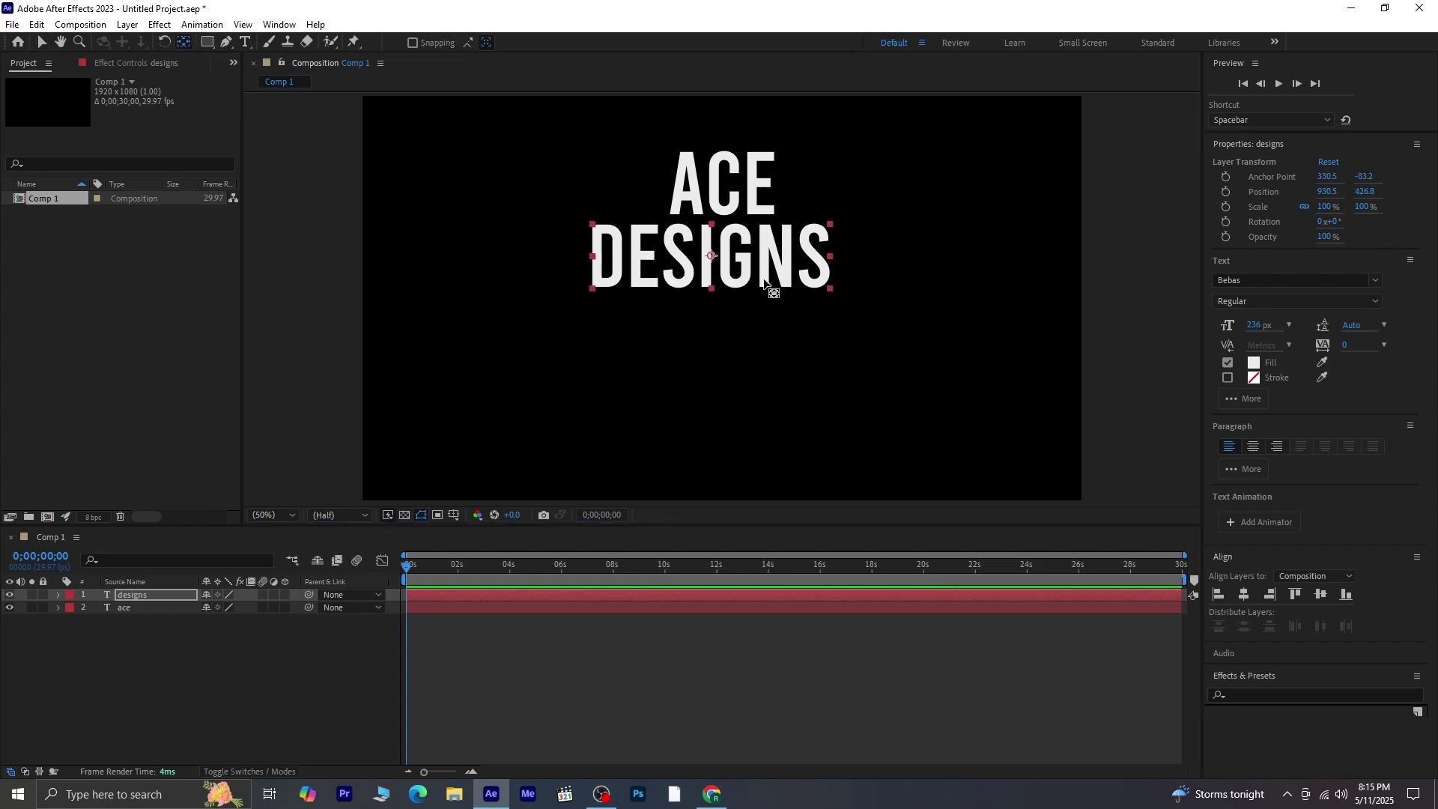
Step: Align the ACE and DESIGNS layers to each other on their horizontal centers
{"action": "left_click", "coordinate": [43, 42]}
{"action": "left_click_drag", "start_coordinate": [537, 146], "coordinate": [739, 317]}
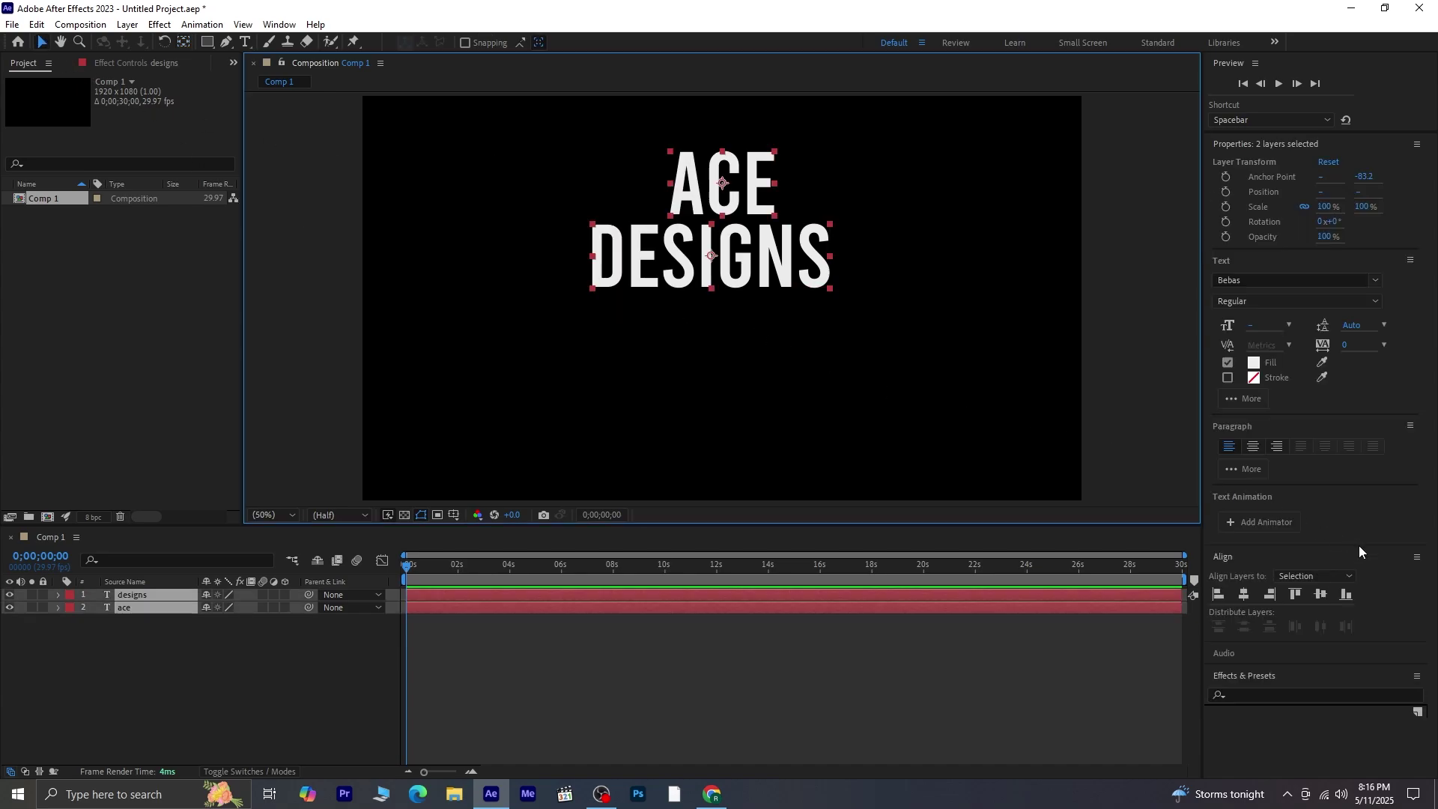
{"action": "left_click", "coordinate": [1244, 593]}
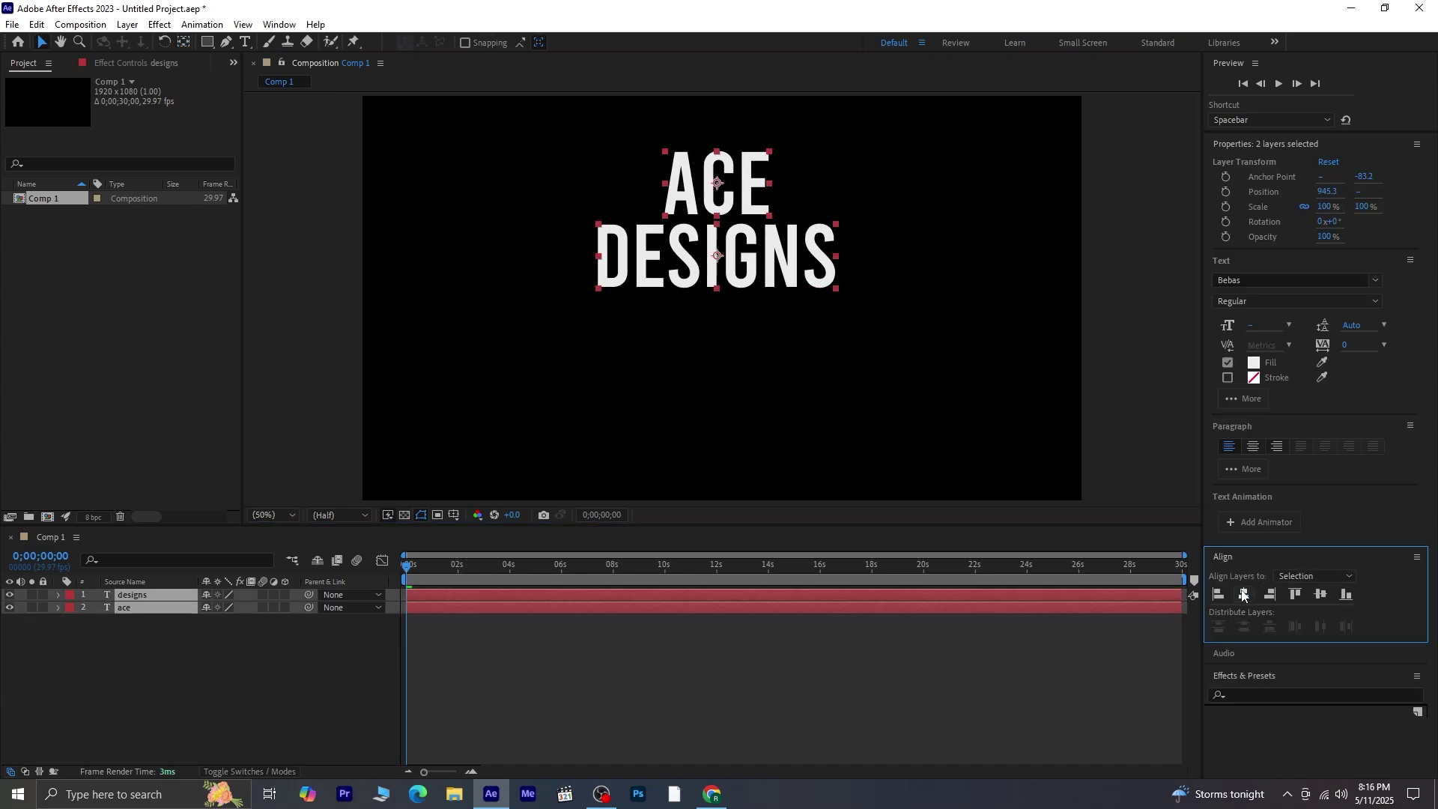
{"action": "left_click", "coordinate": [667, 409]}
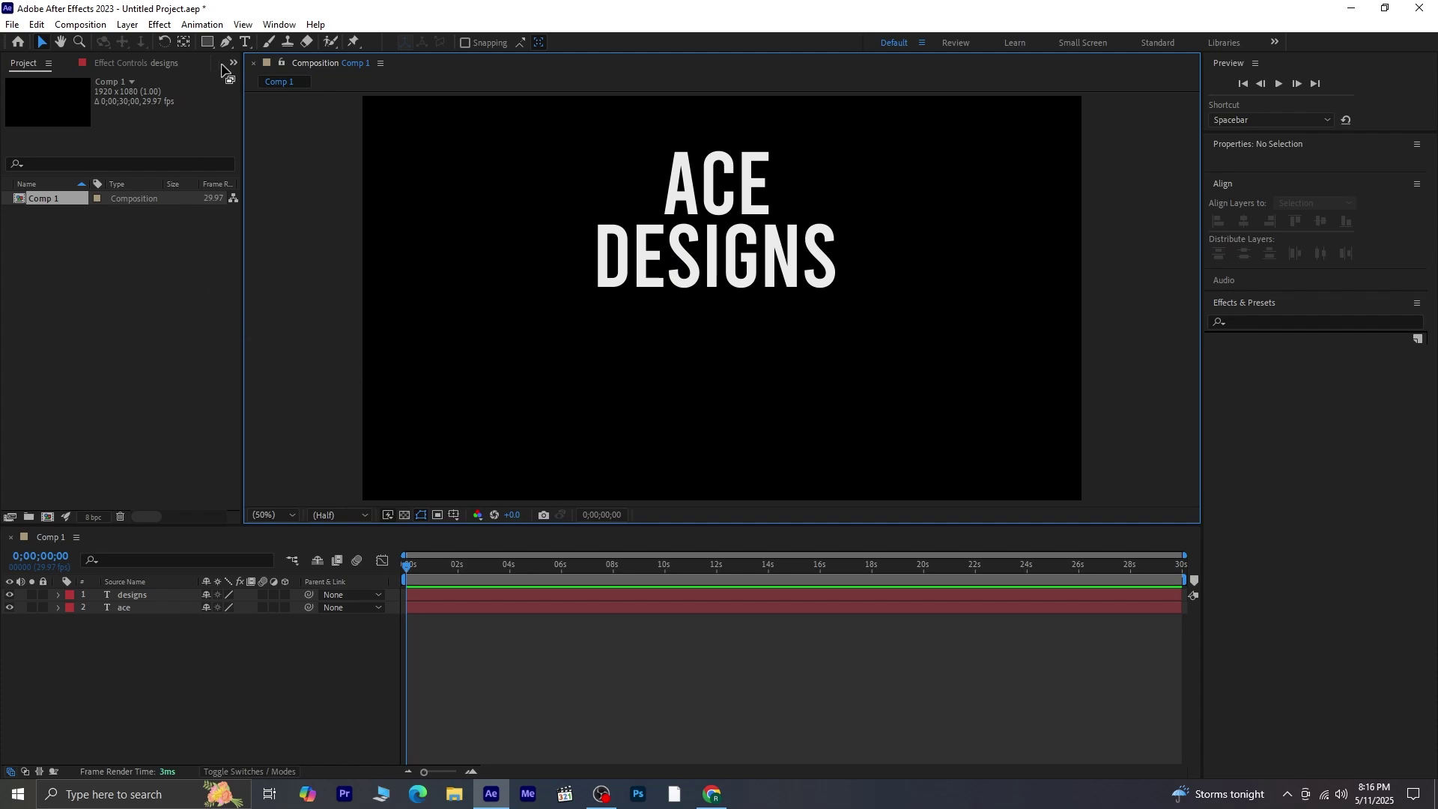
Step: Add a third text layer reading TUTORIALS beneath the DESIGNS text
{"action": "left_click", "coordinate": [245, 42]}
{"action": "left_click", "coordinate": [599, 339]}
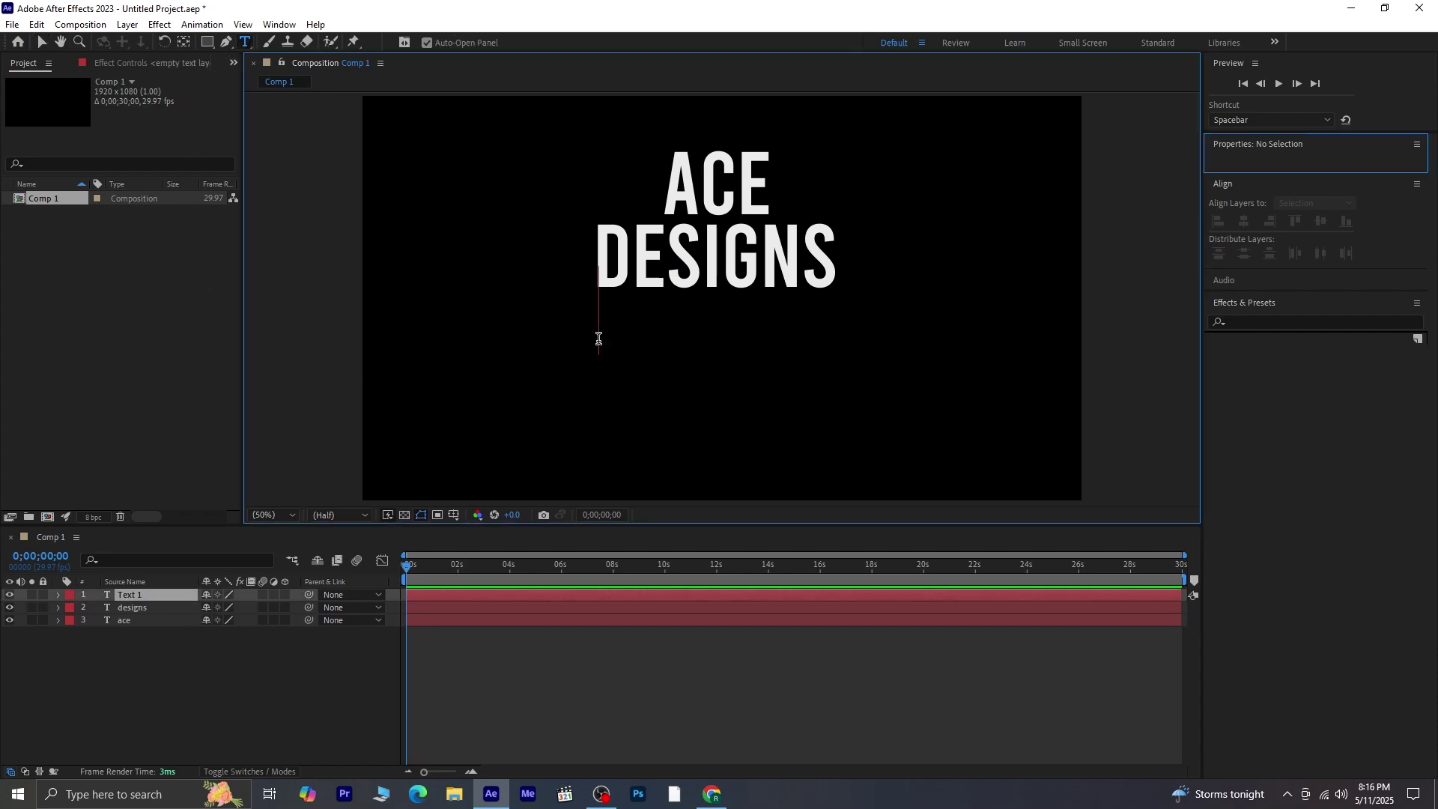
{"action": "type", "text": "t"}
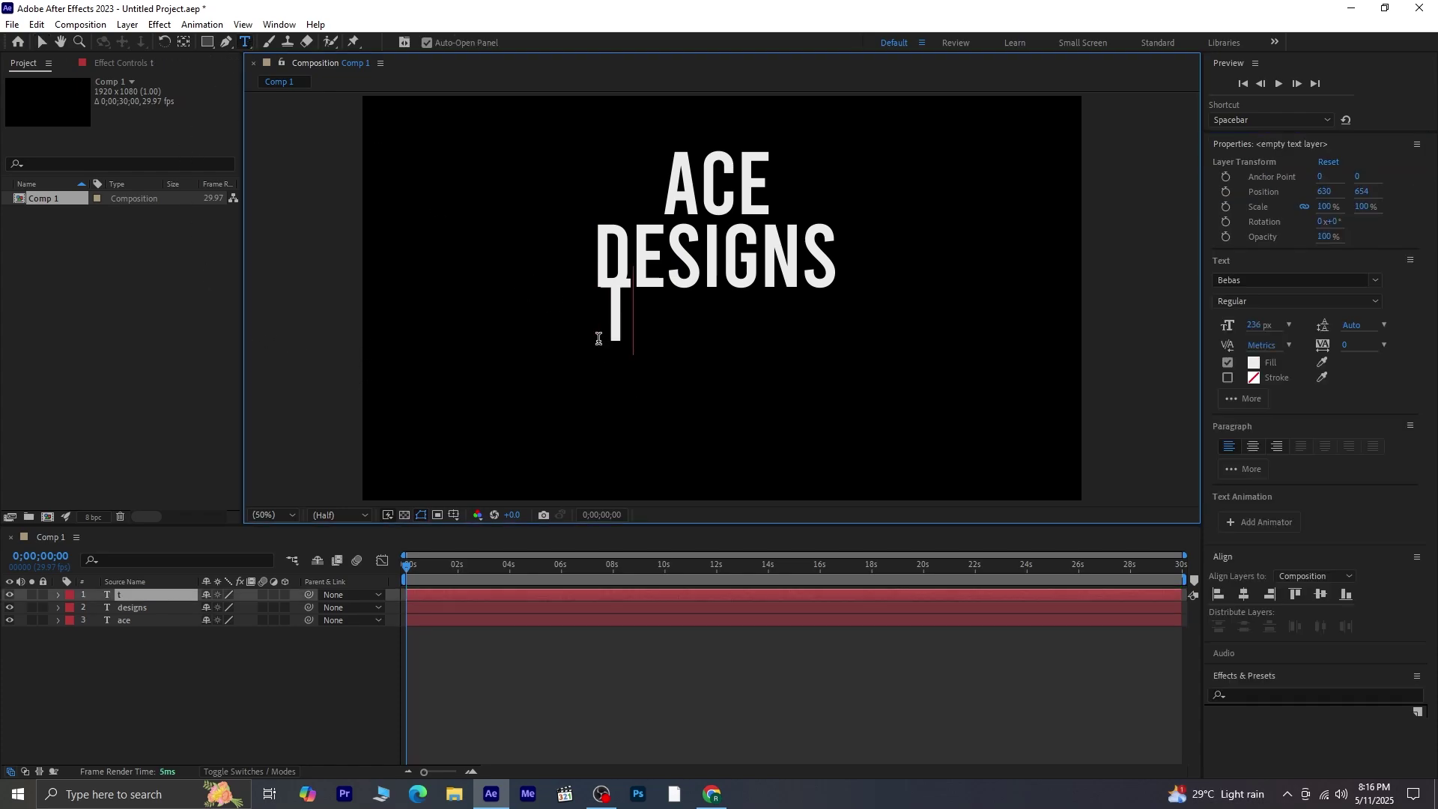
{"action": "type", "text": "utori"}
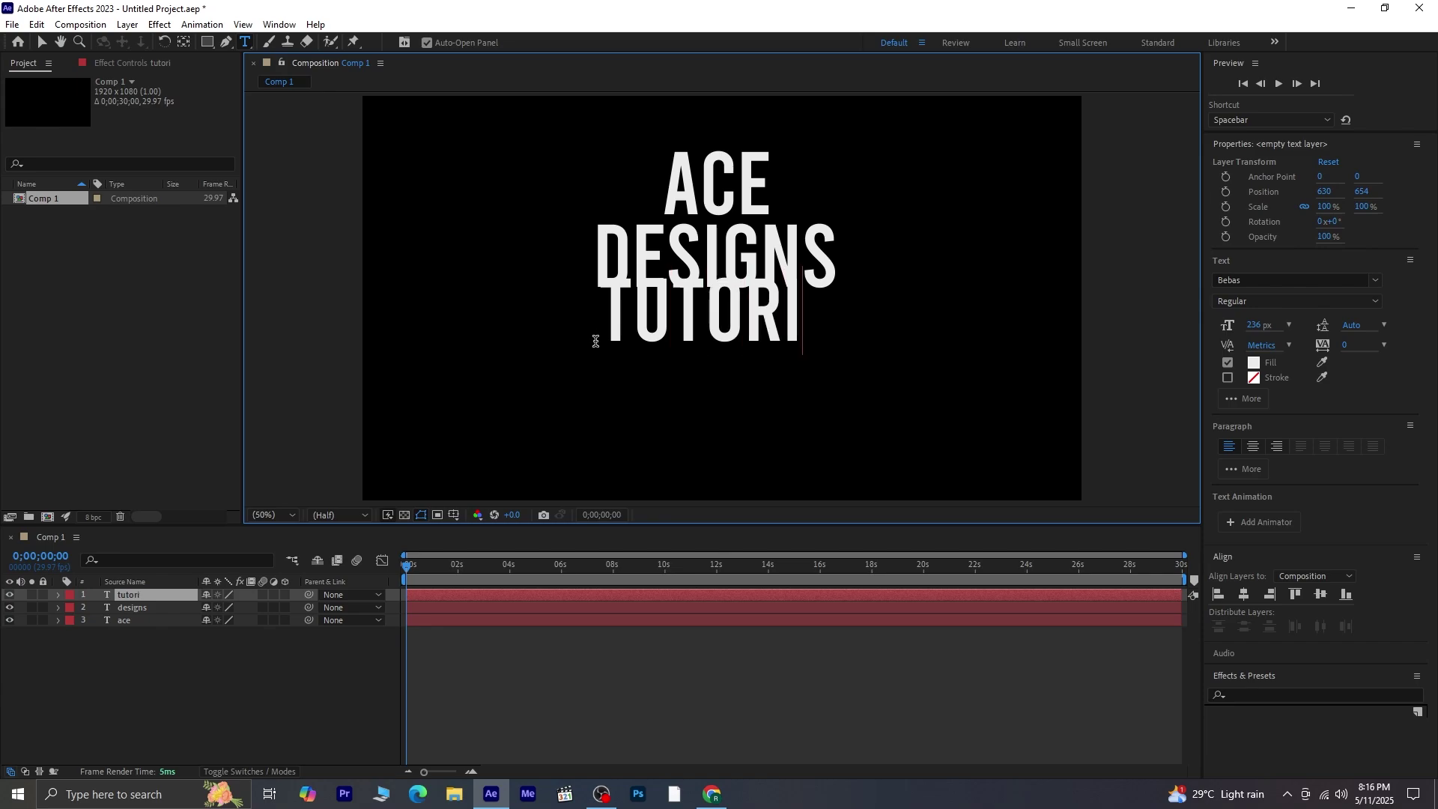
{"action": "type", "text": "als"}
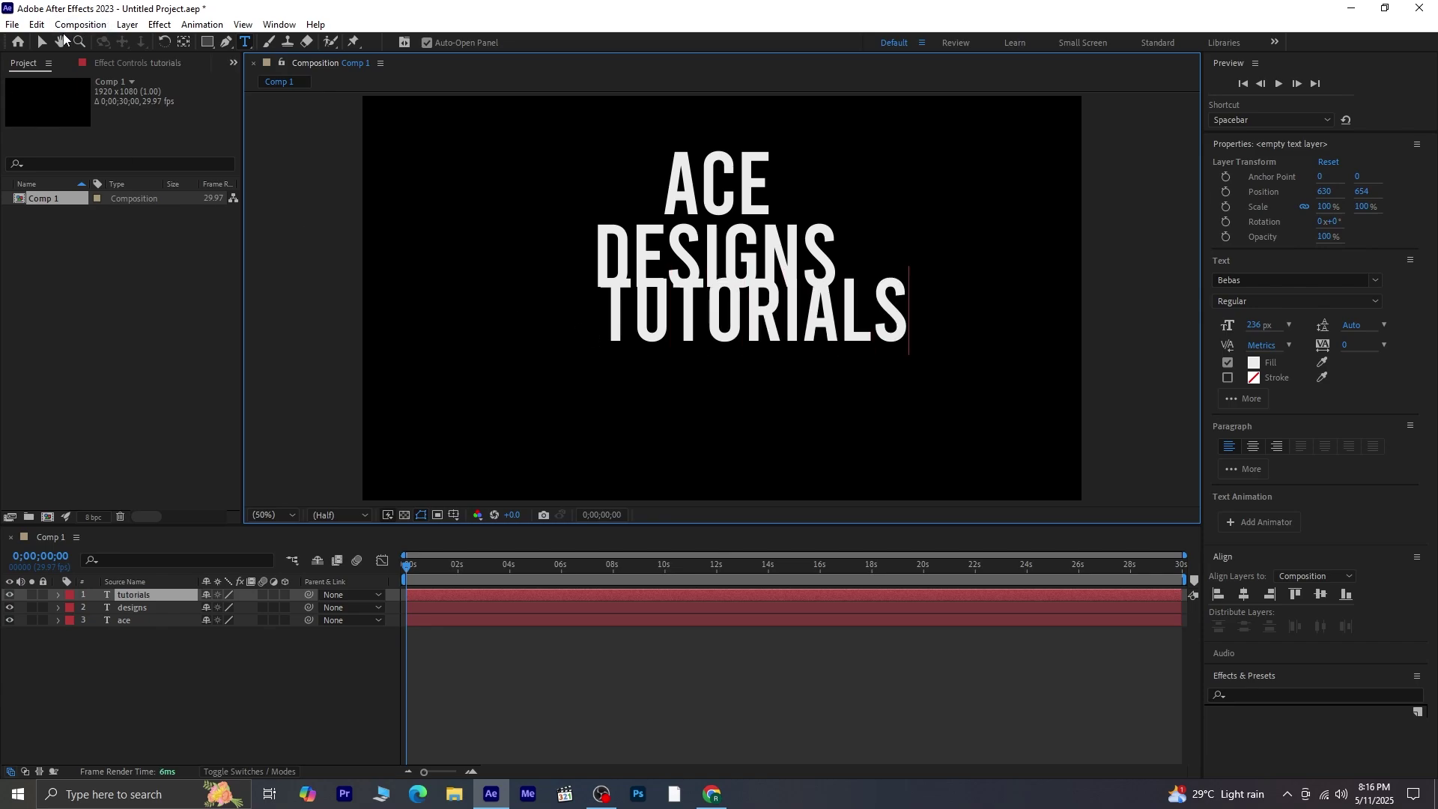
Step: Place the TUTORIALS text just below DESIGNS and center its anchor point within the text
{"action": "left_click", "coordinate": [42, 42]}
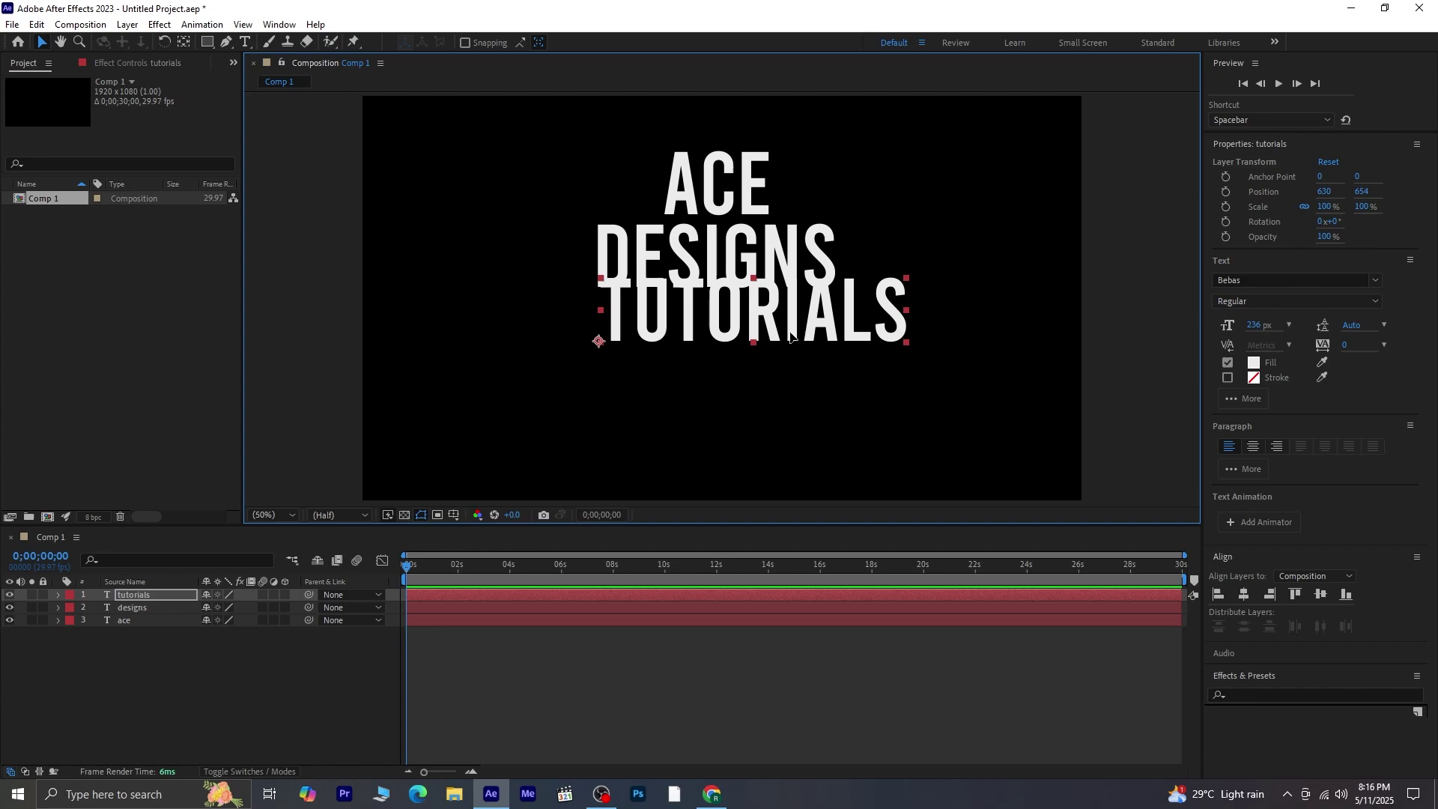
{"action": "left_click_drag", "start_coordinate": [790, 337], "coordinate": [764, 354]}
{"action": "left_click", "coordinate": [184, 43]}
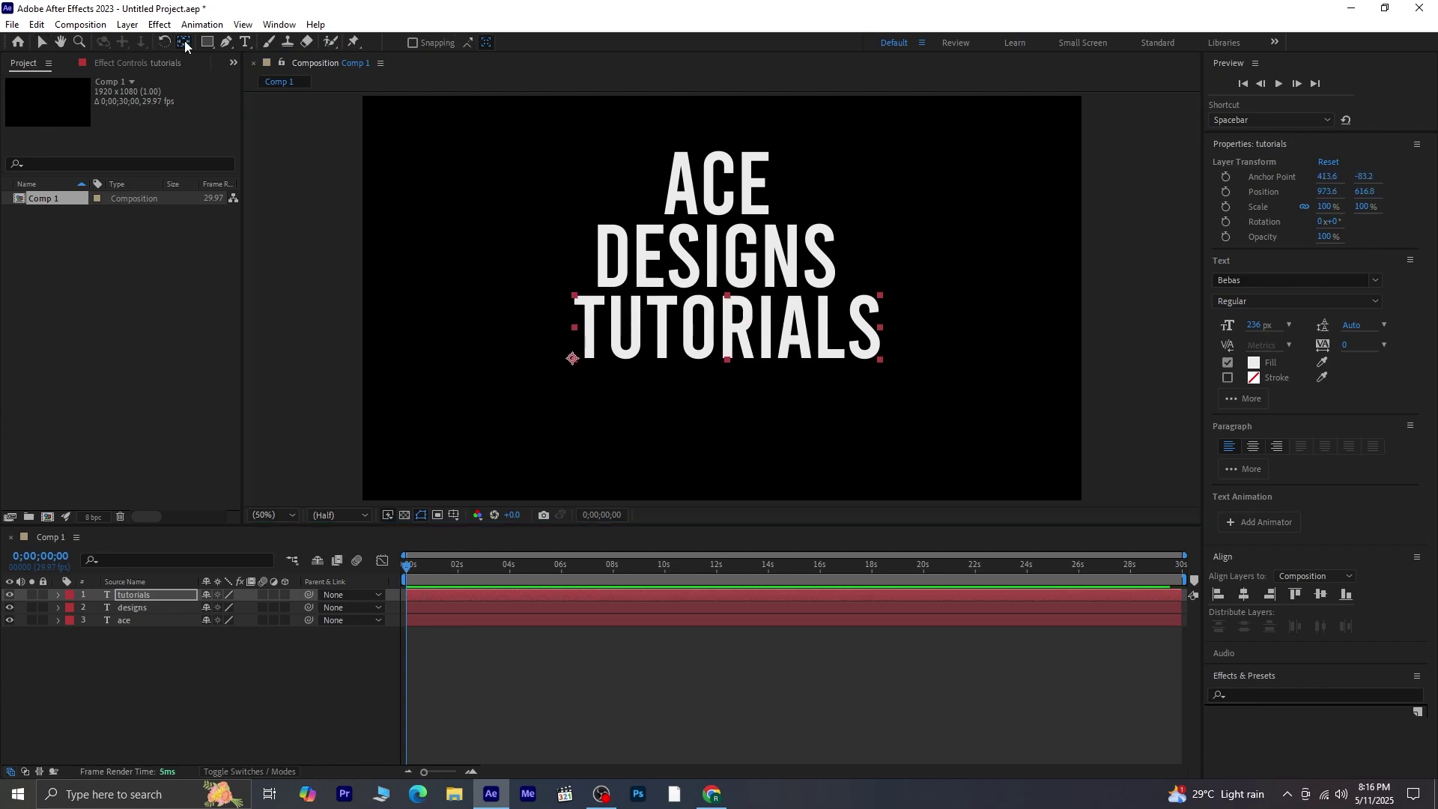
{"action": "key", "text": "ctrl+alt+Home"}
{"action": "key", "text": "v"}
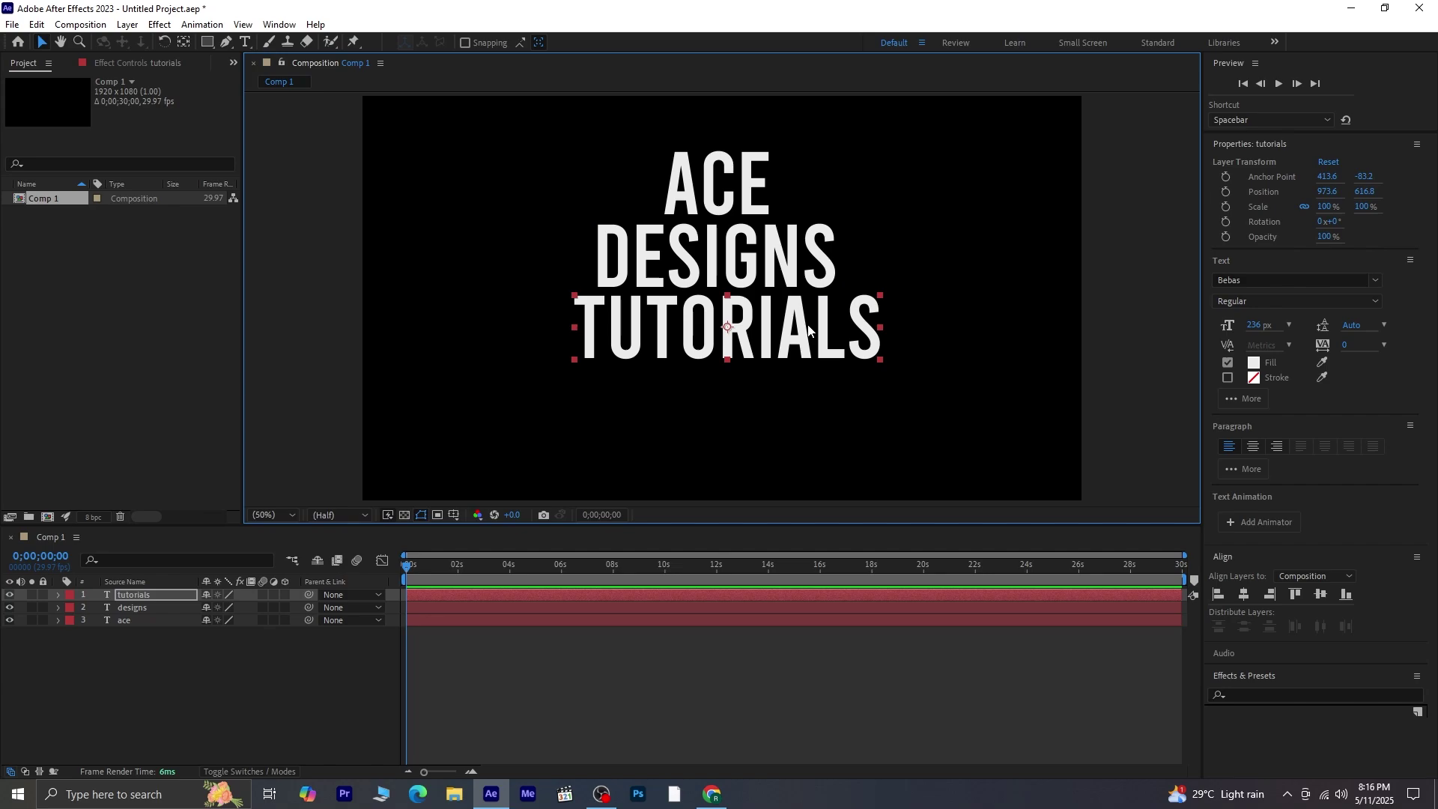
Step: Nudge the TUTORIALS text up 6 px and center it horizontally in the composition
{"action": "key", "text": "Up"}
{"action": "key", "text": "Up"}
{"action": "key", "text": "Up"}
{"action": "key", "text": "Left"}
{"action": "key", "text": "Left"}
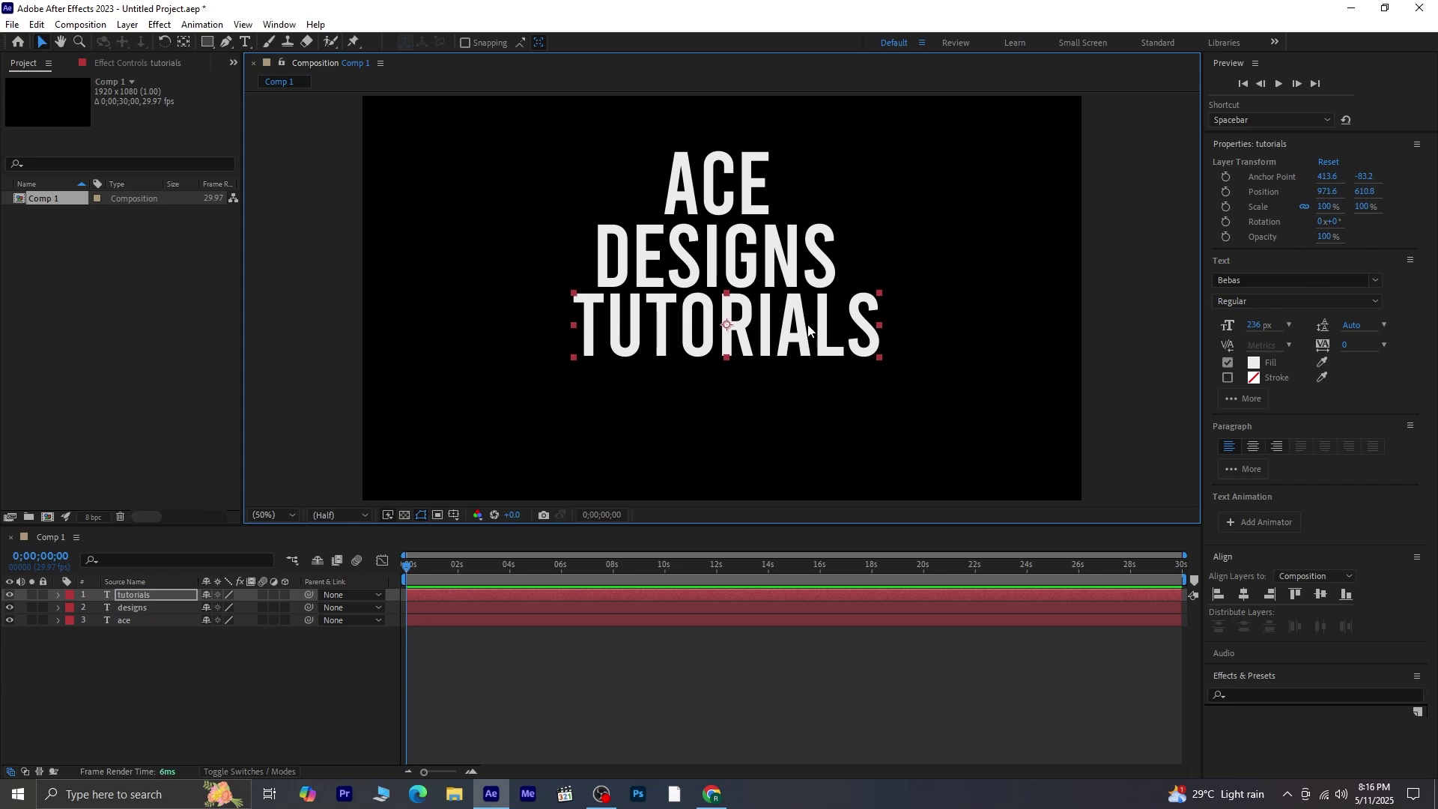
{"action": "left_click", "coordinate": [1244, 594]}
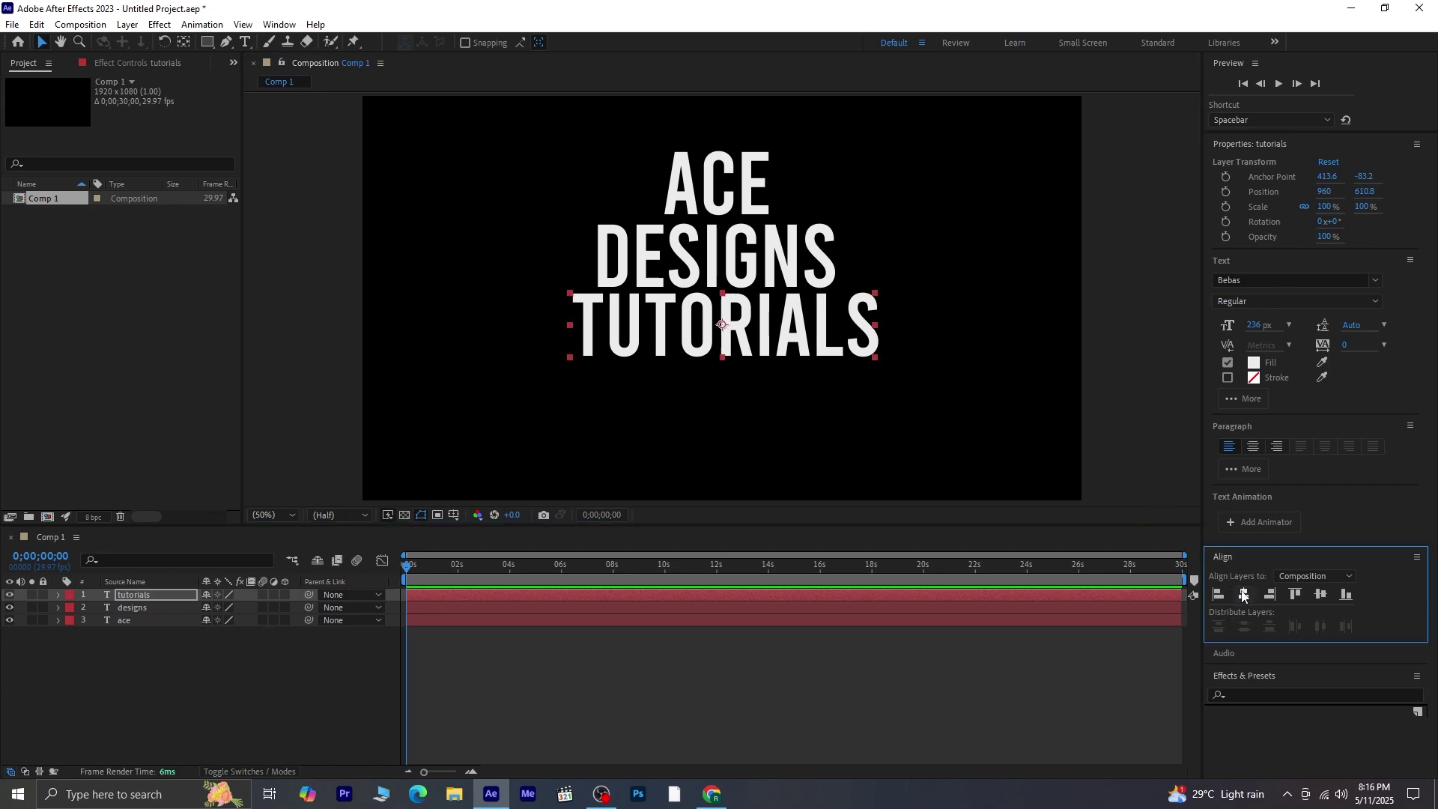
{"action": "left_click", "coordinate": [211, 636]}
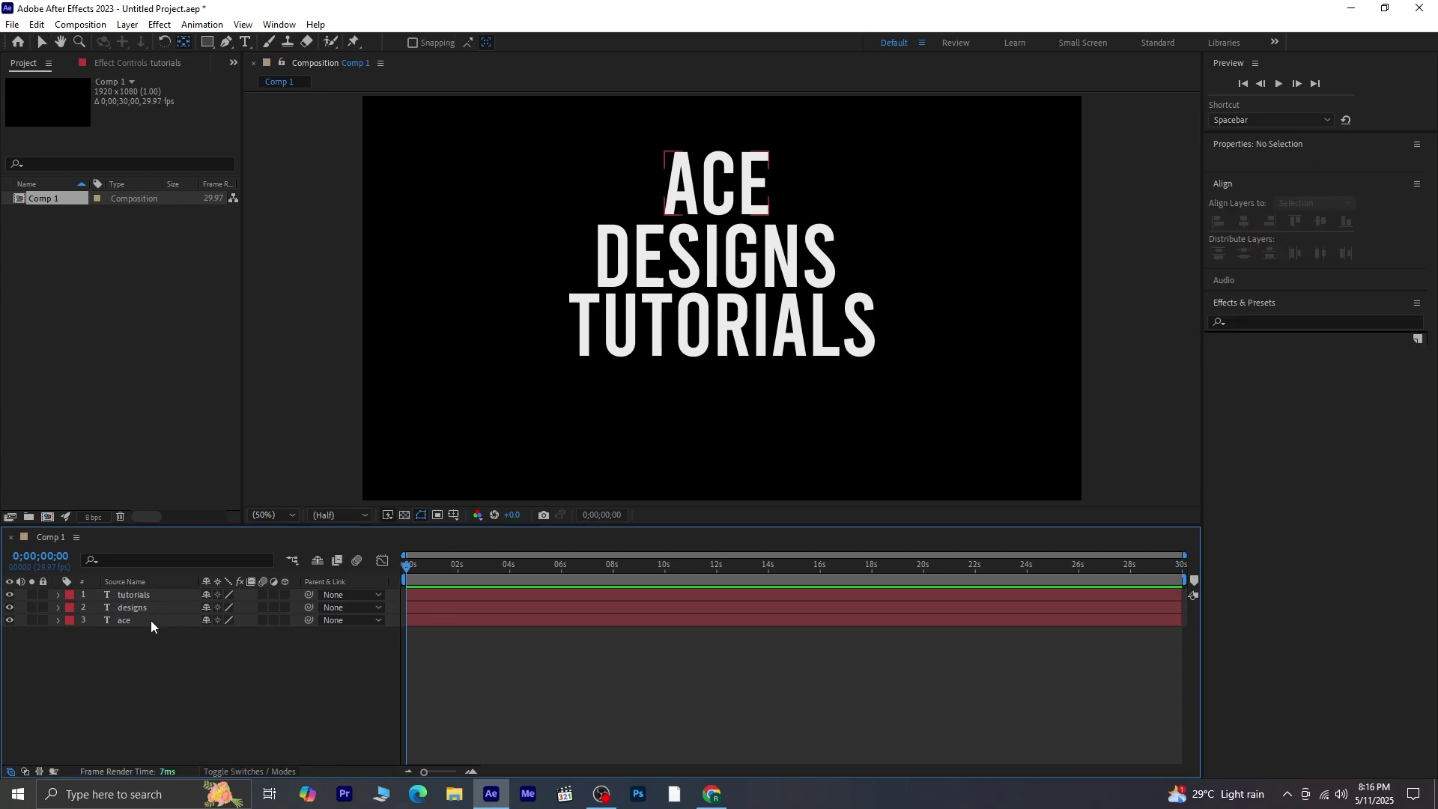
Step: Set the fill color of the ACE text to orange, hex F37D00
{"action": "left_click", "coordinate": [153, 620]}
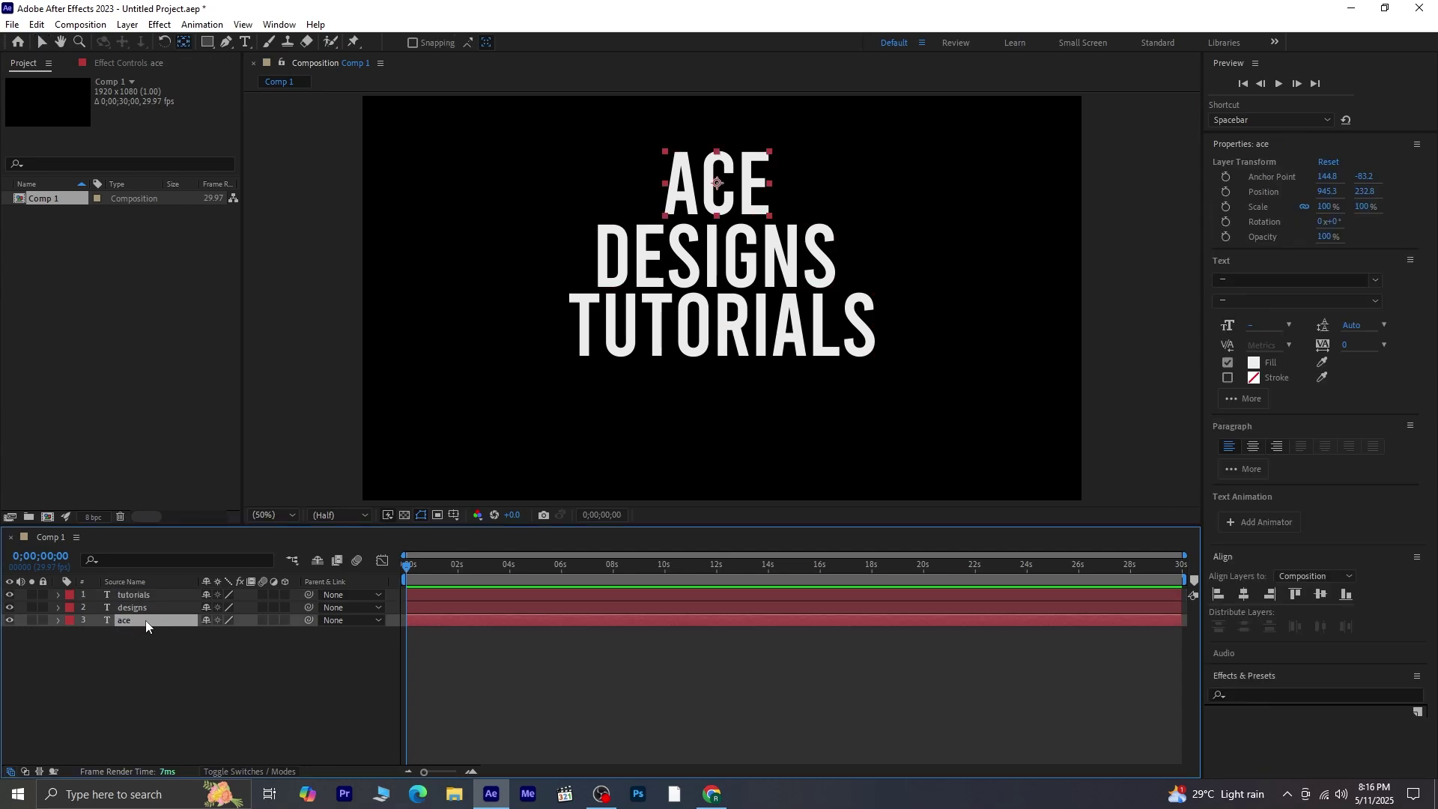
{"action": "left_click", "coordinate": [1253, 363]}
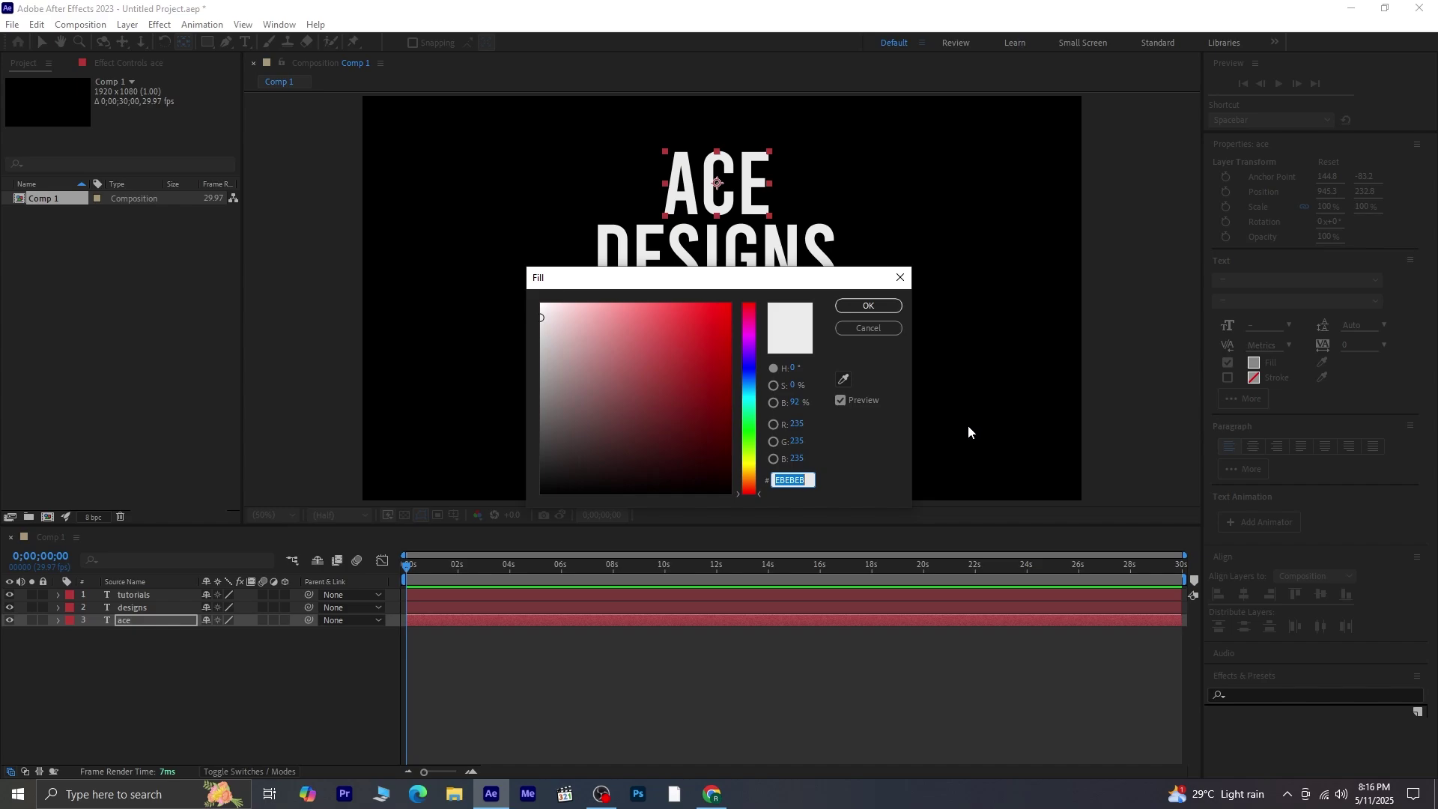
{"action": "type", "text": "F3"}
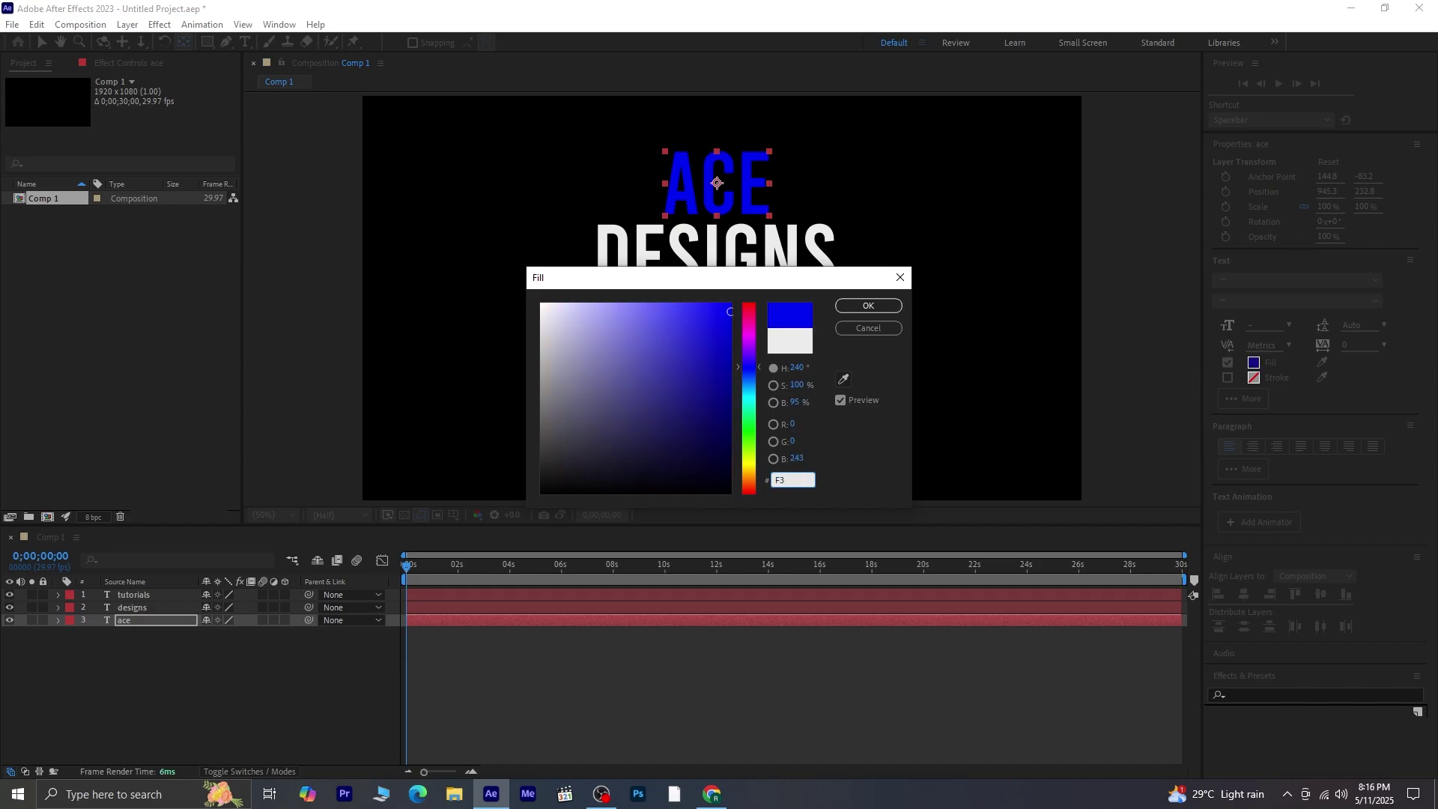
{"action": "type", "text": "7D00"}
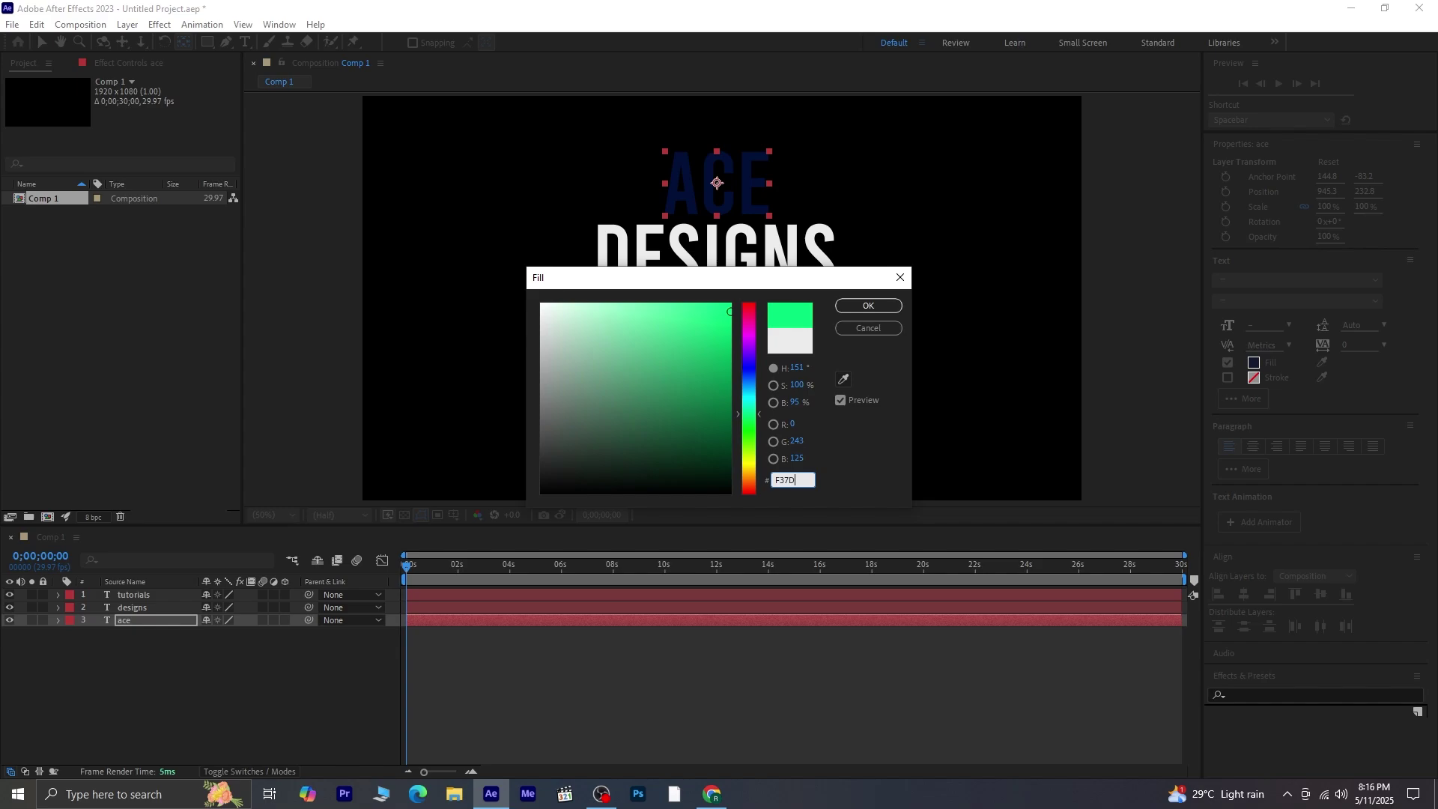
{"action": "left_click", "coordinate": [868, 306]}
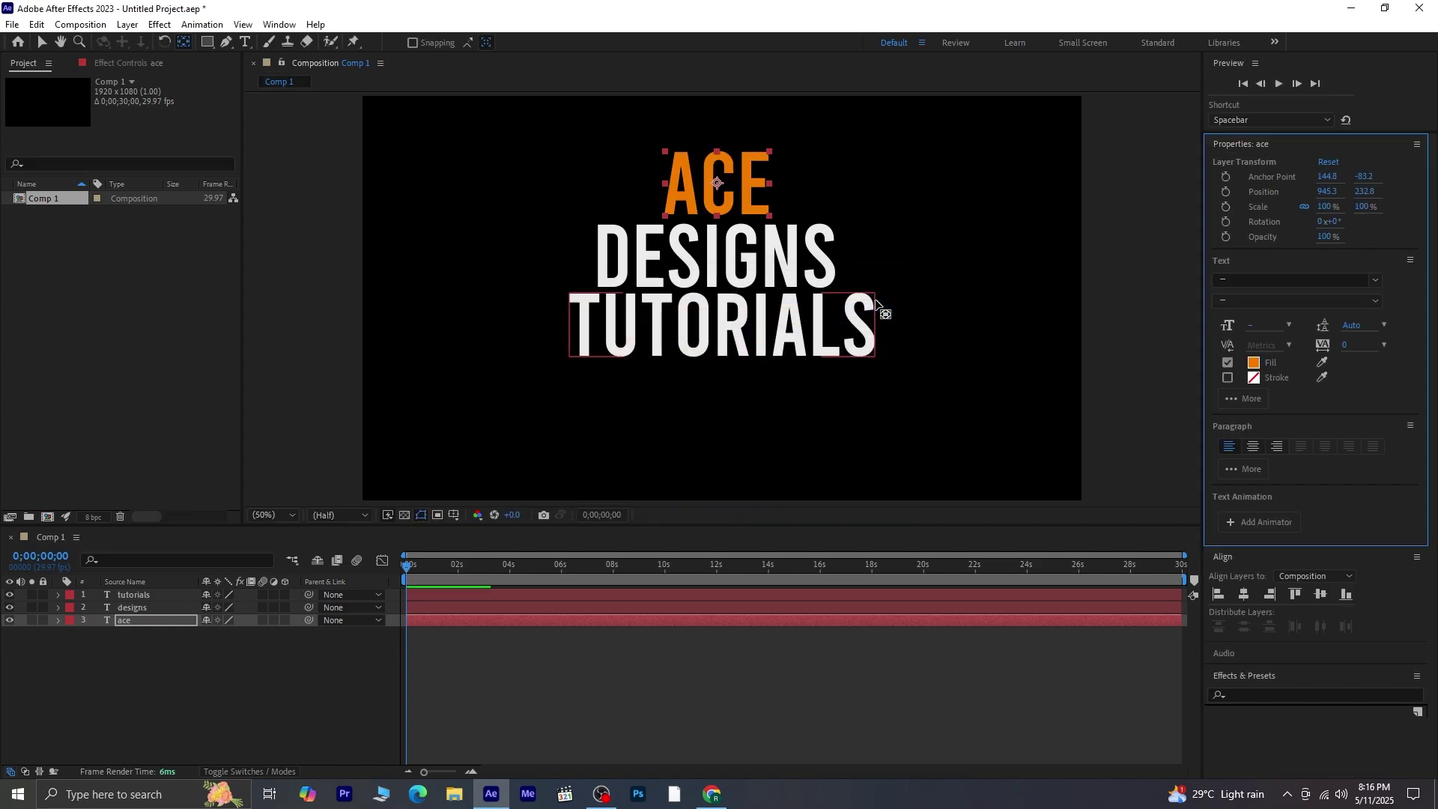
Step: Set the fill color of the DESIGNS text to teal, hex 0EB5A3
{"action": "left_click", "coordinate": [750, 268]}
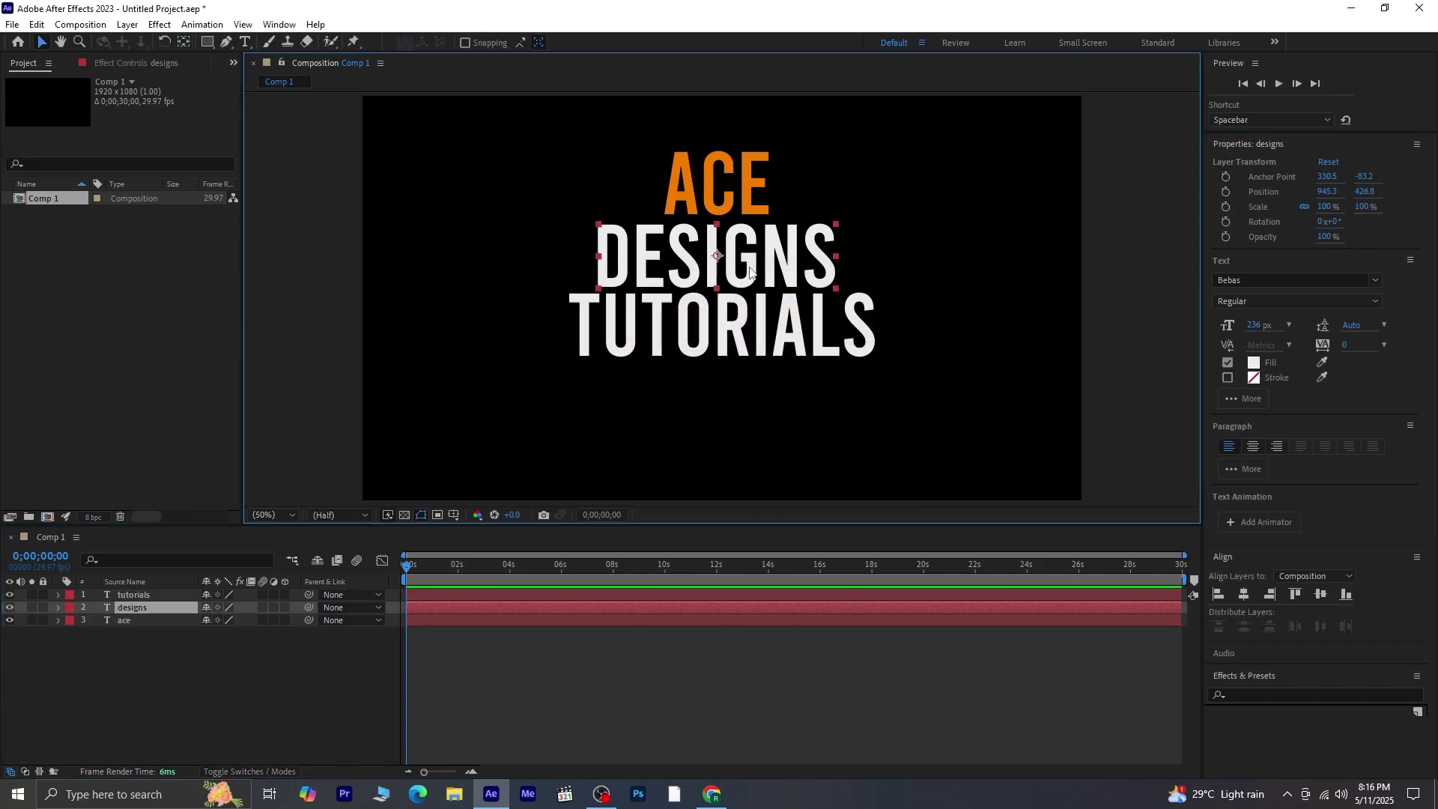
{"action": "left_click", "coordinate": [1254, 363]}
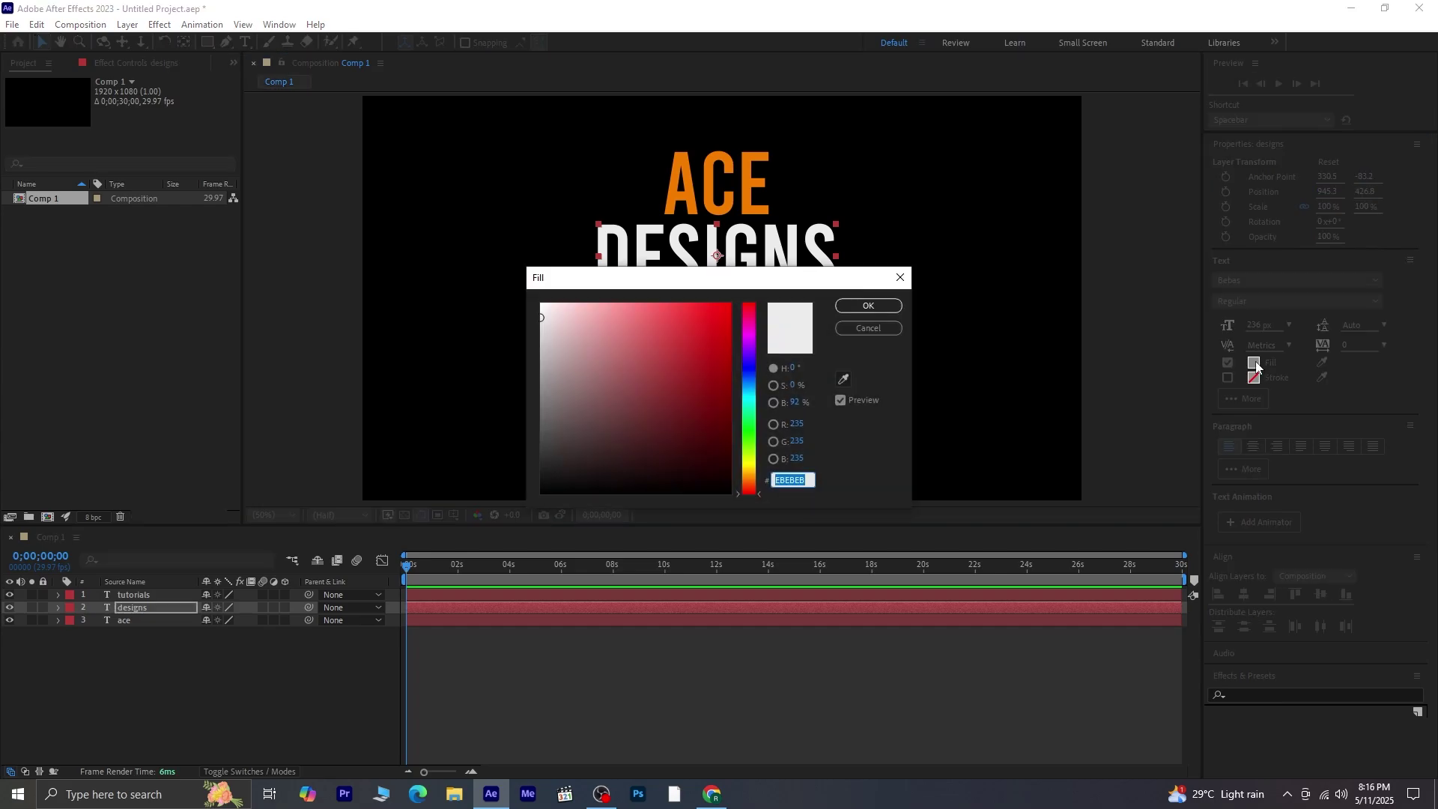
{"action": "type", "text": "0"}
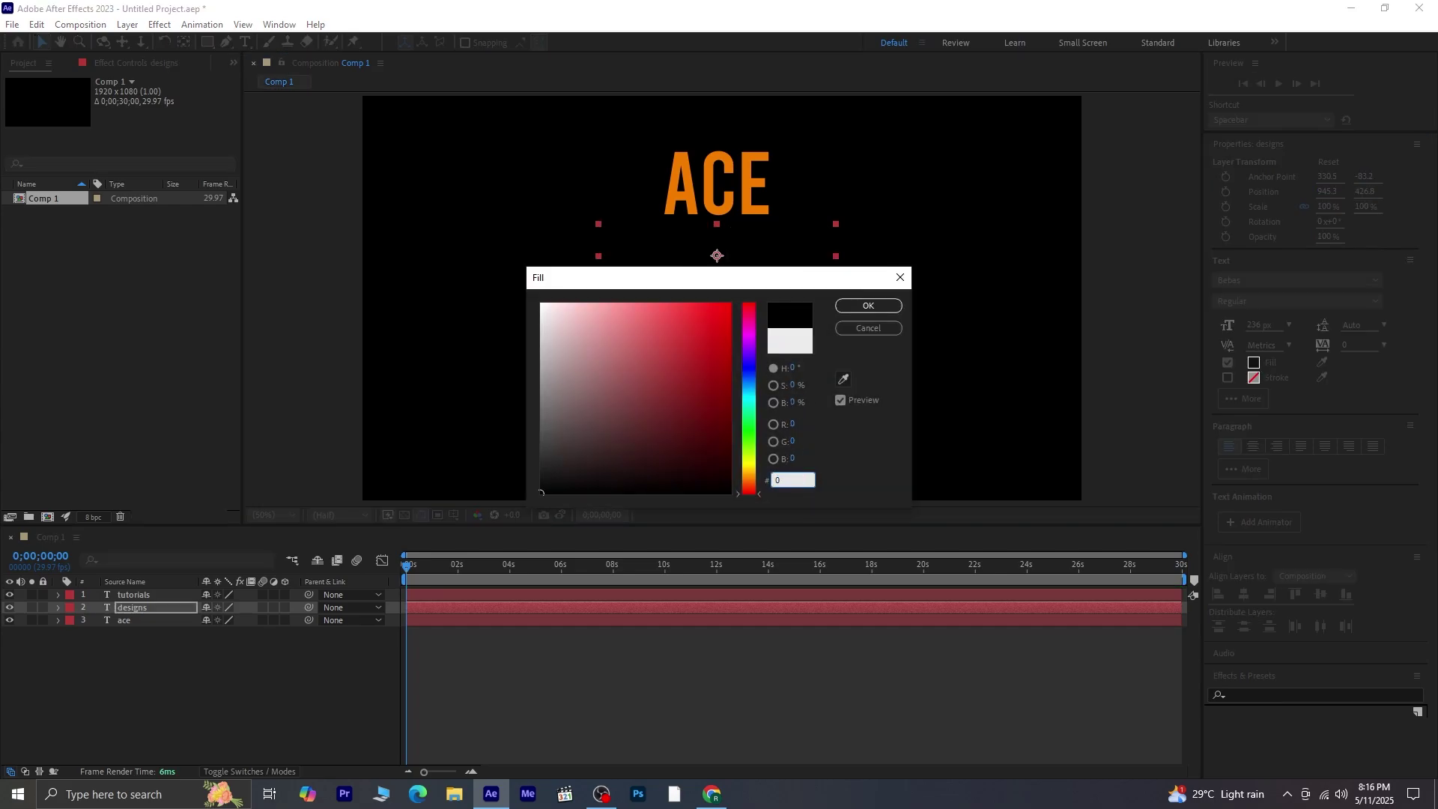
{"action": "type", "text": "E"}
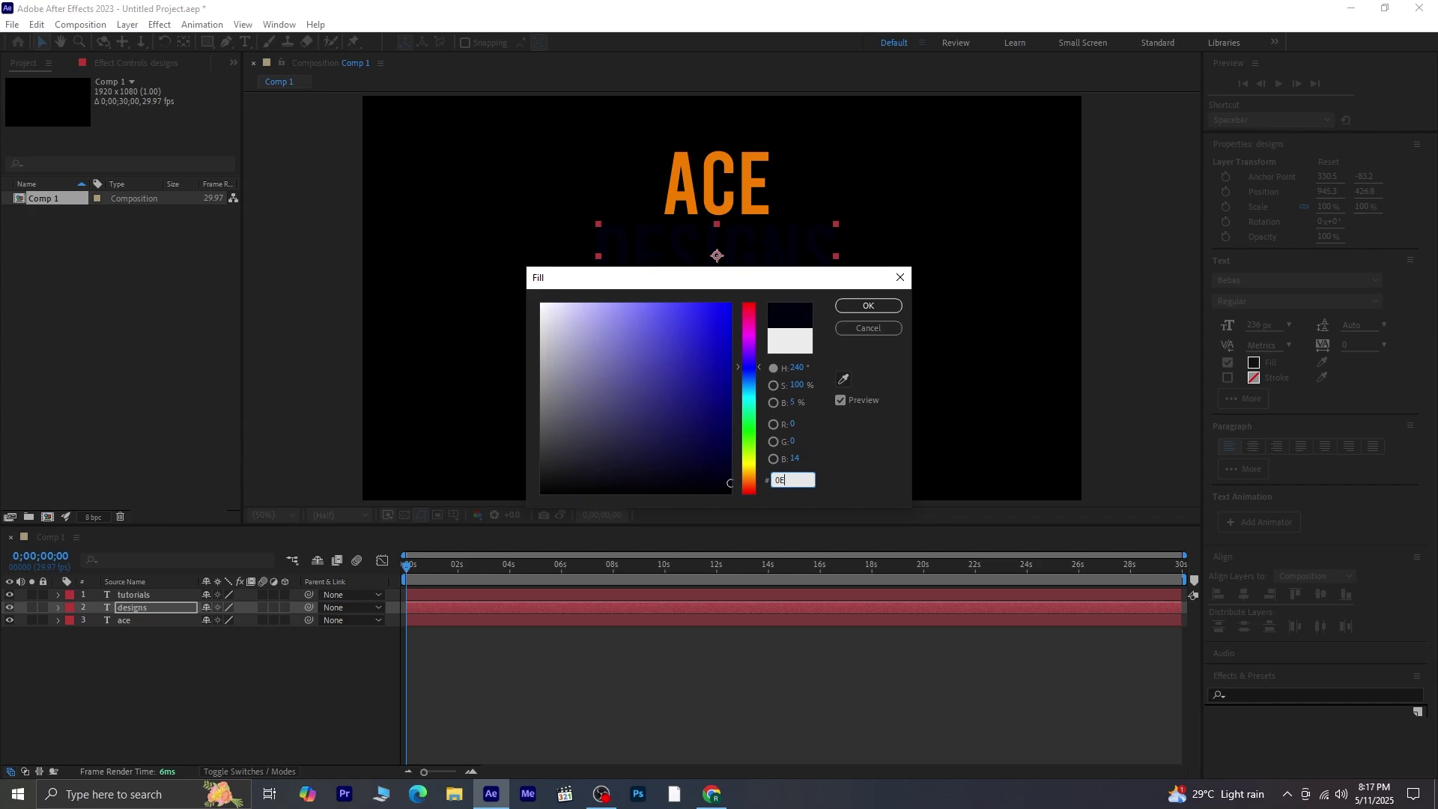
{"action": "type", "text": "B5"}
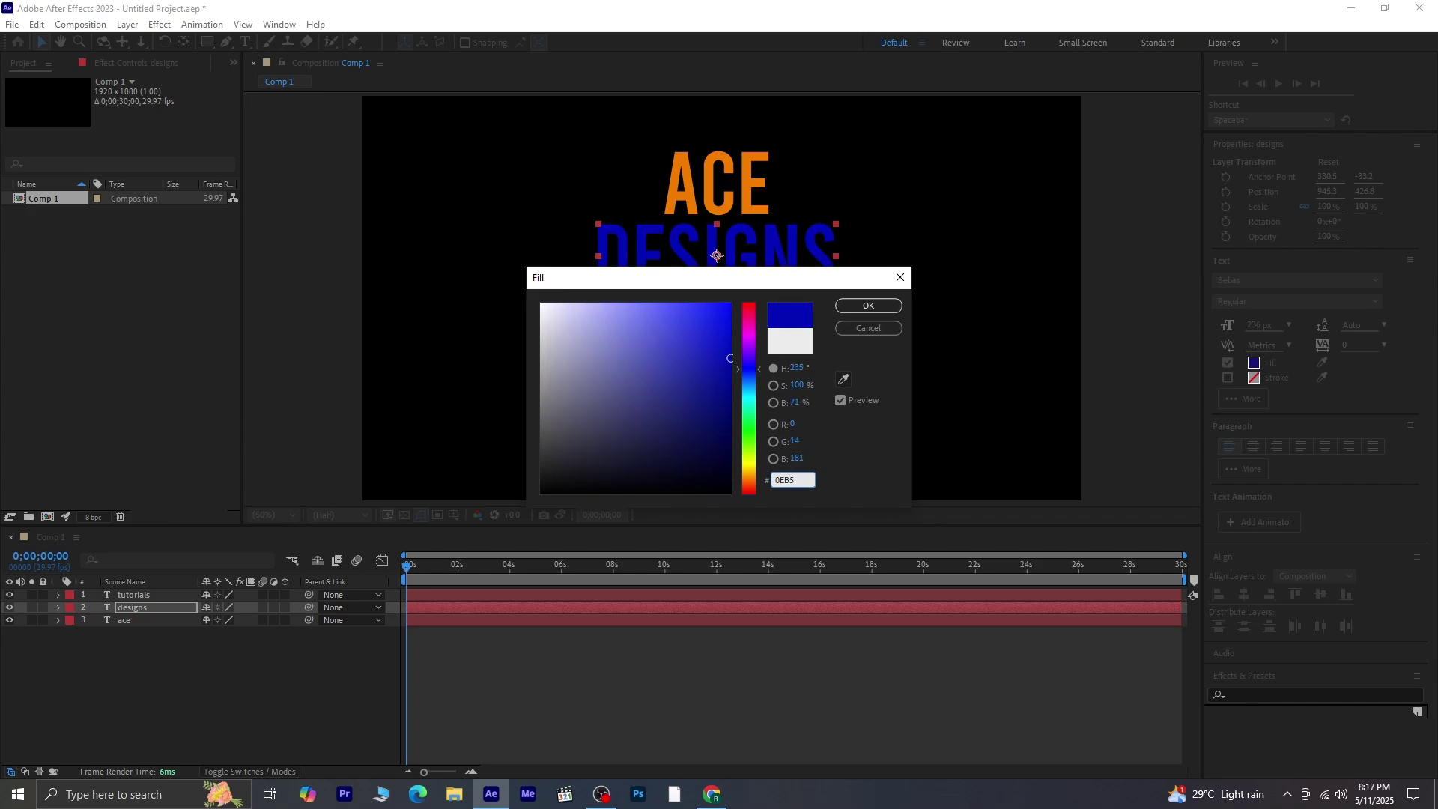
{"action": "type", "text": "A3"}
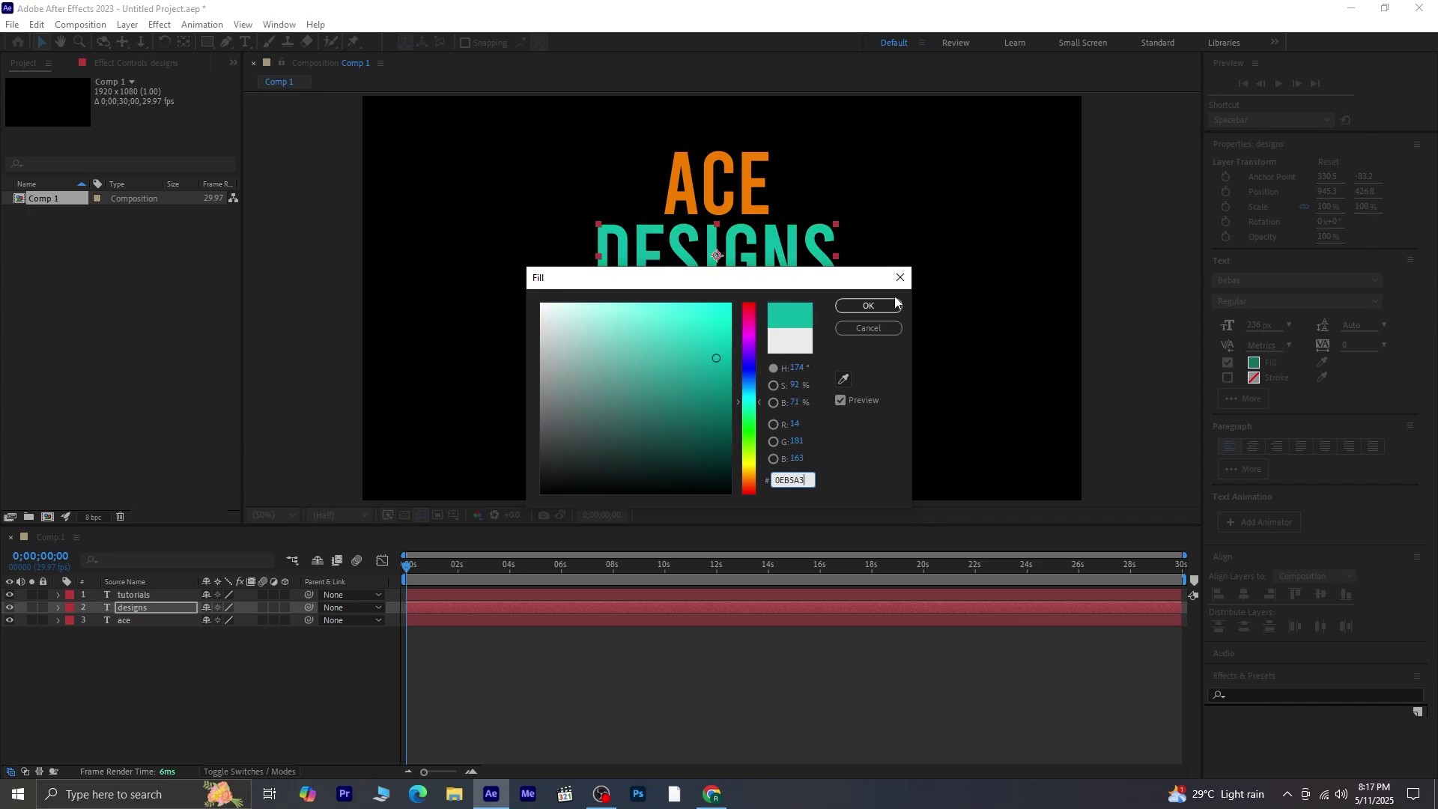
{"action": "left_click", "coordinate": [882, 304]}
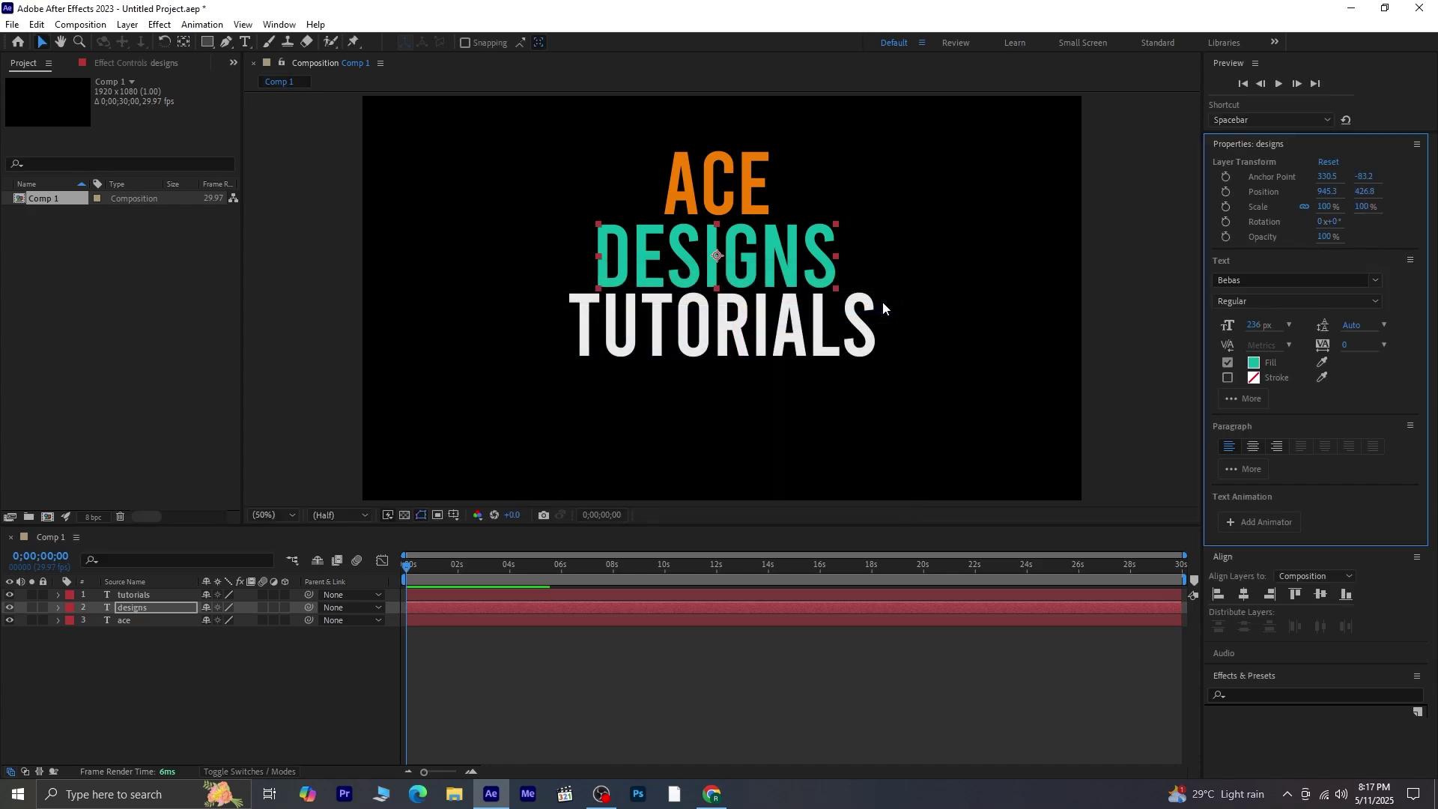
Step: Set the fill color of the TUTORIALS text to red, hex E93F37
{"action": "left_click", "coordinate": [804, 356]}
{"action": "left_click", "coordinate": [1255, 363]}
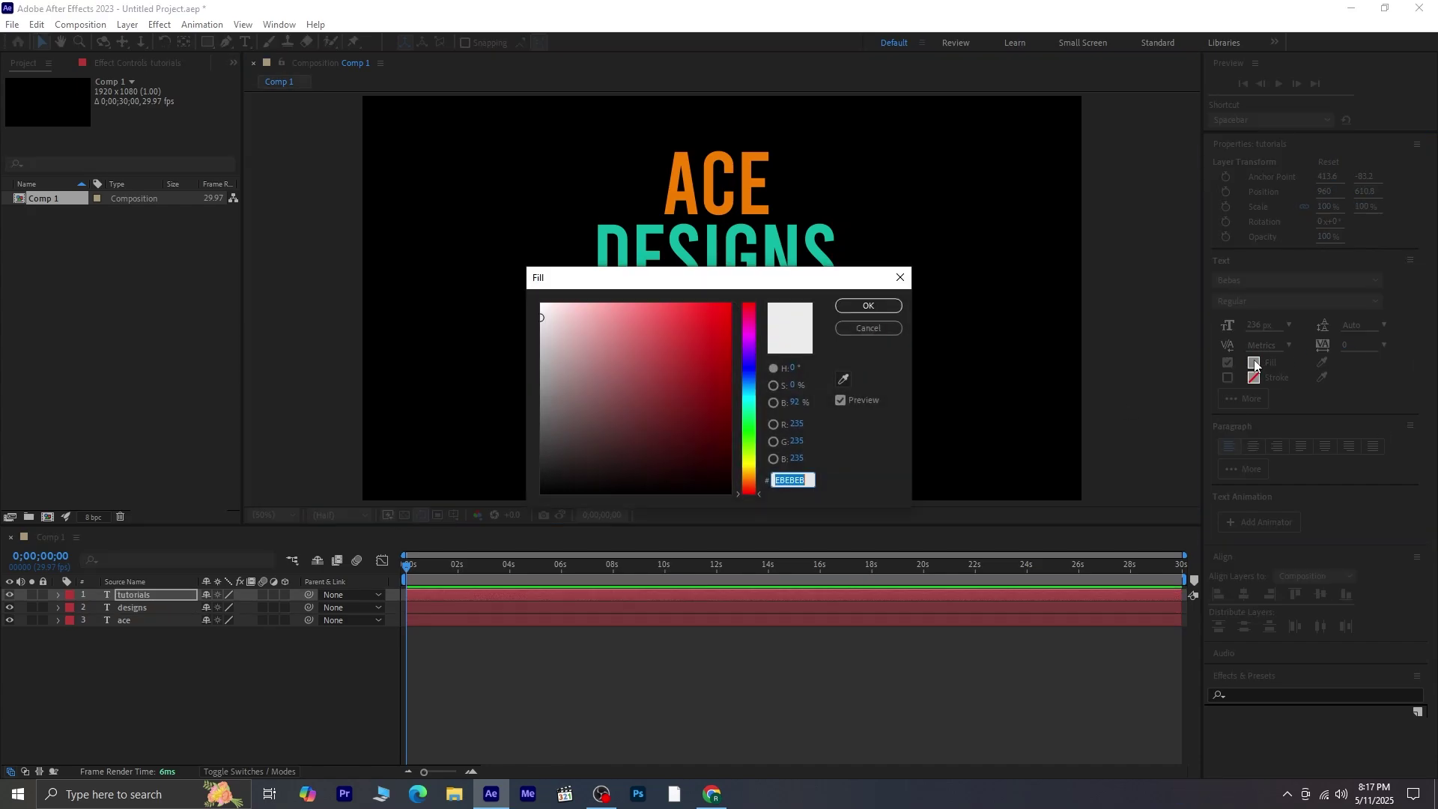
{"action": "type", "text": "E"}
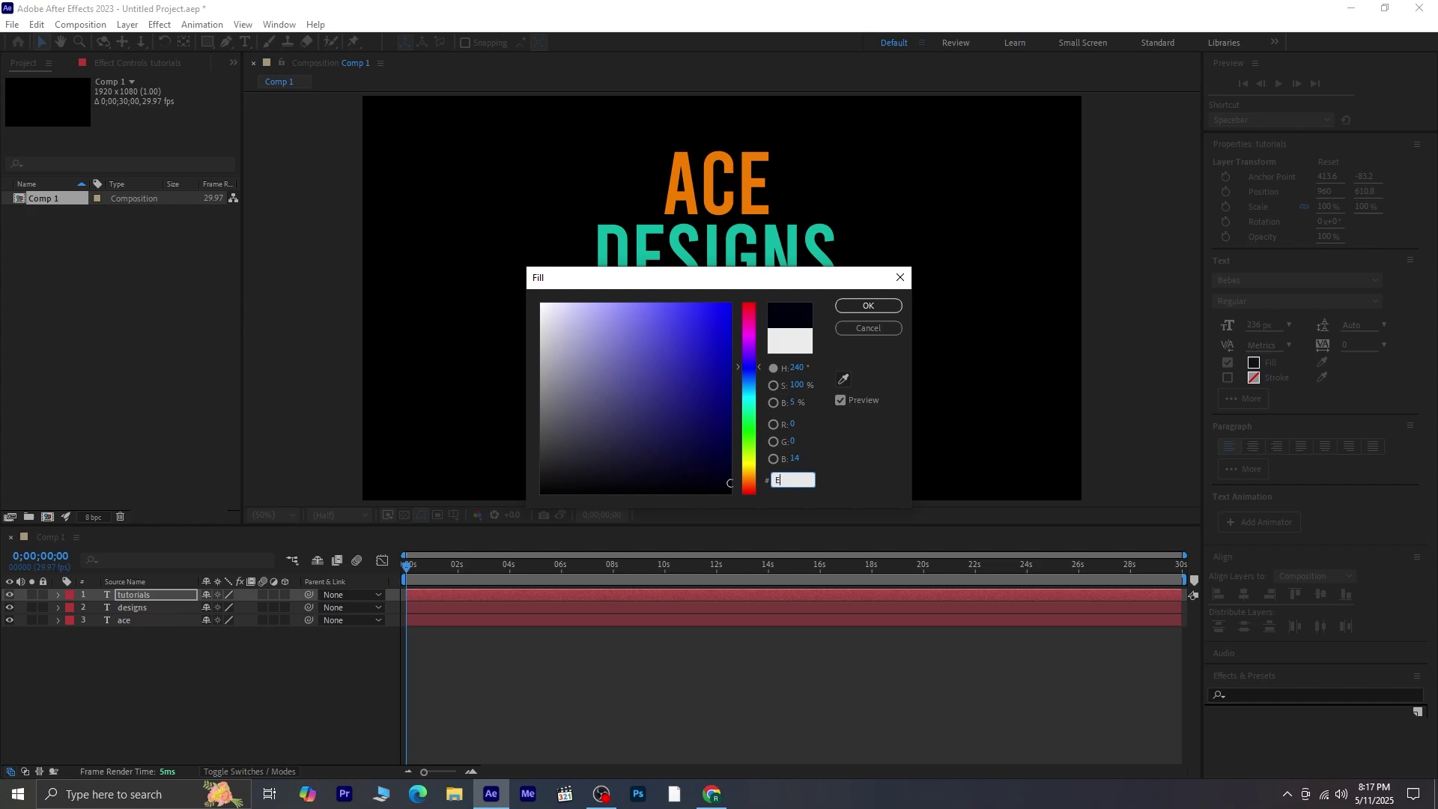
{"action": "type", "text": "93"}
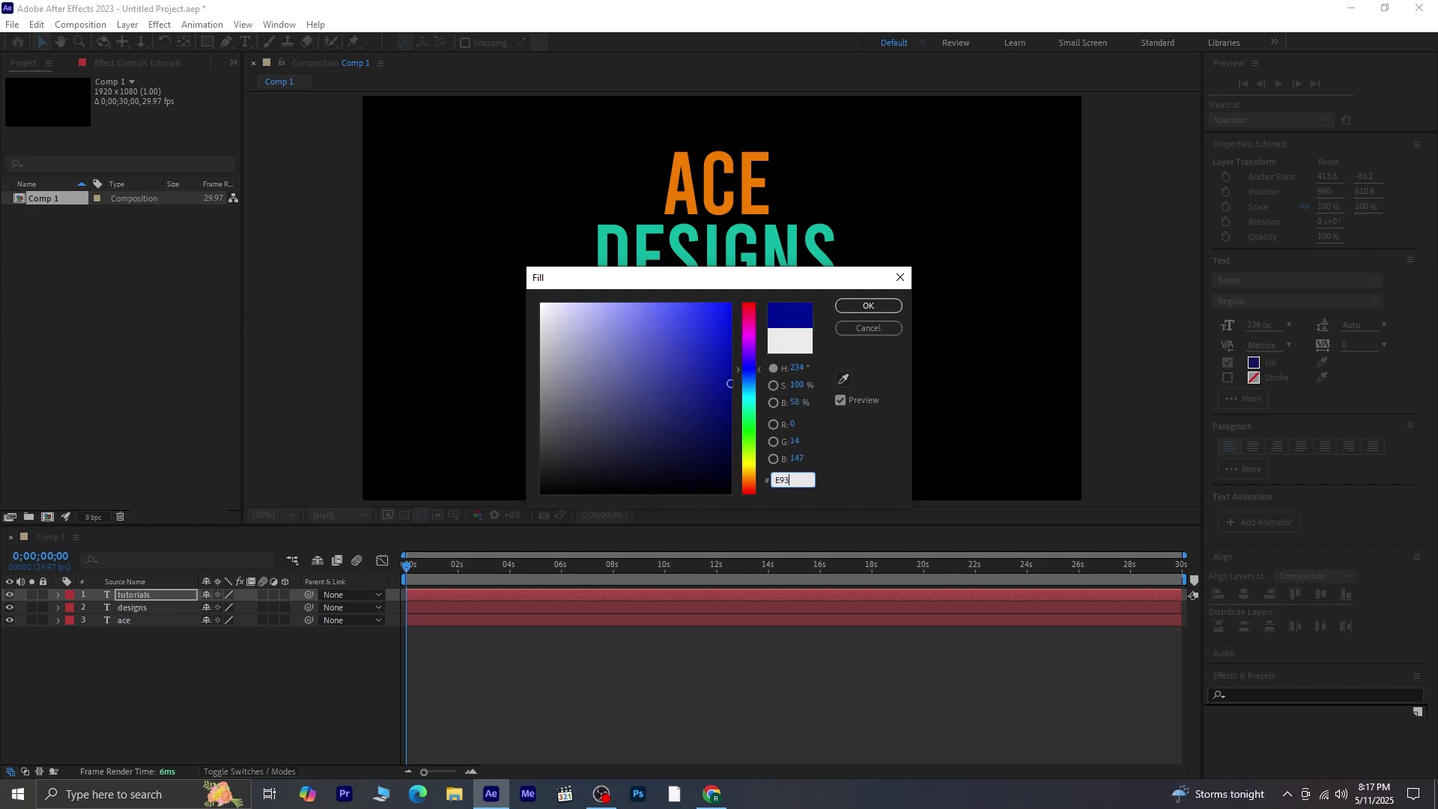
{"action": "type", "text": "F"}
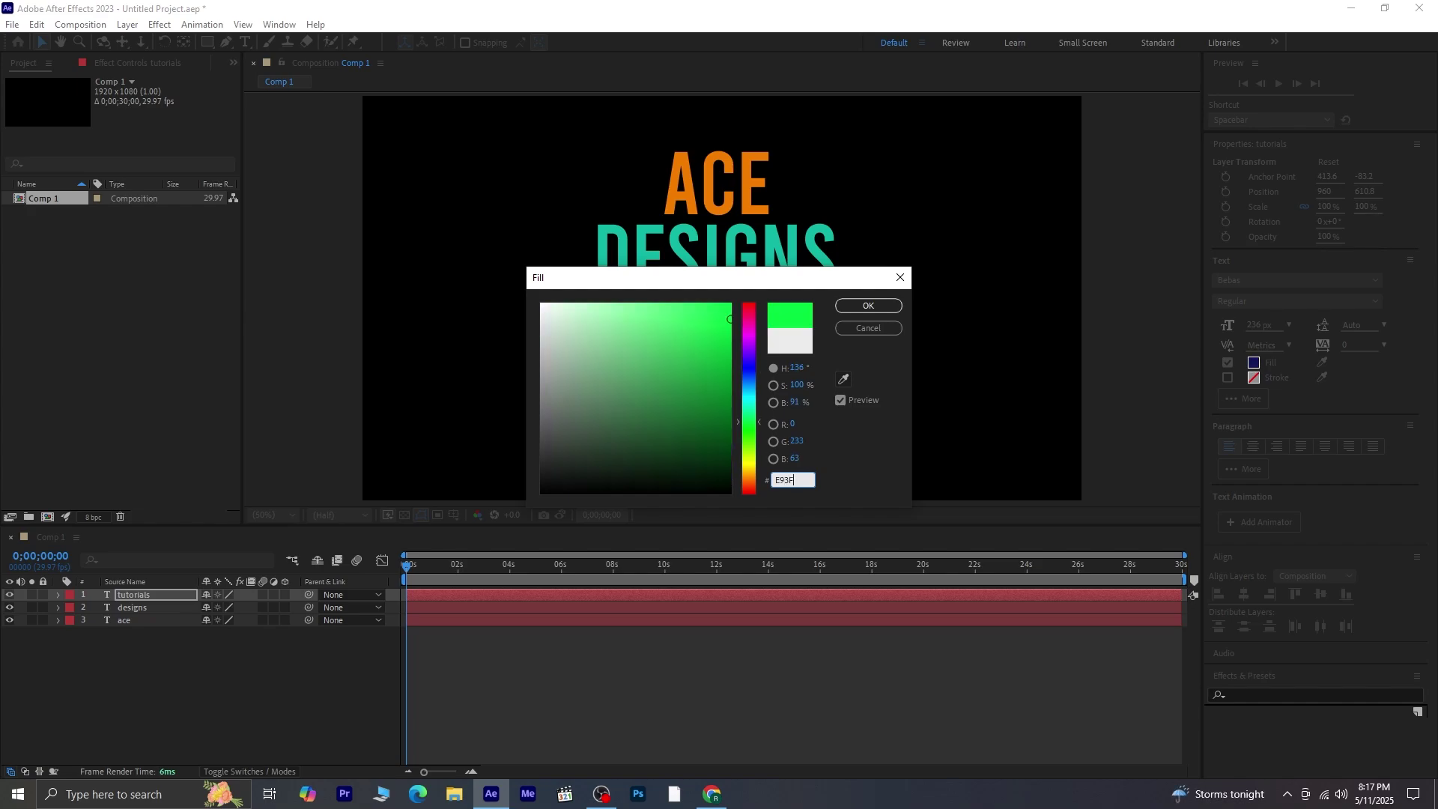
{"action": "type", "text": "37"}
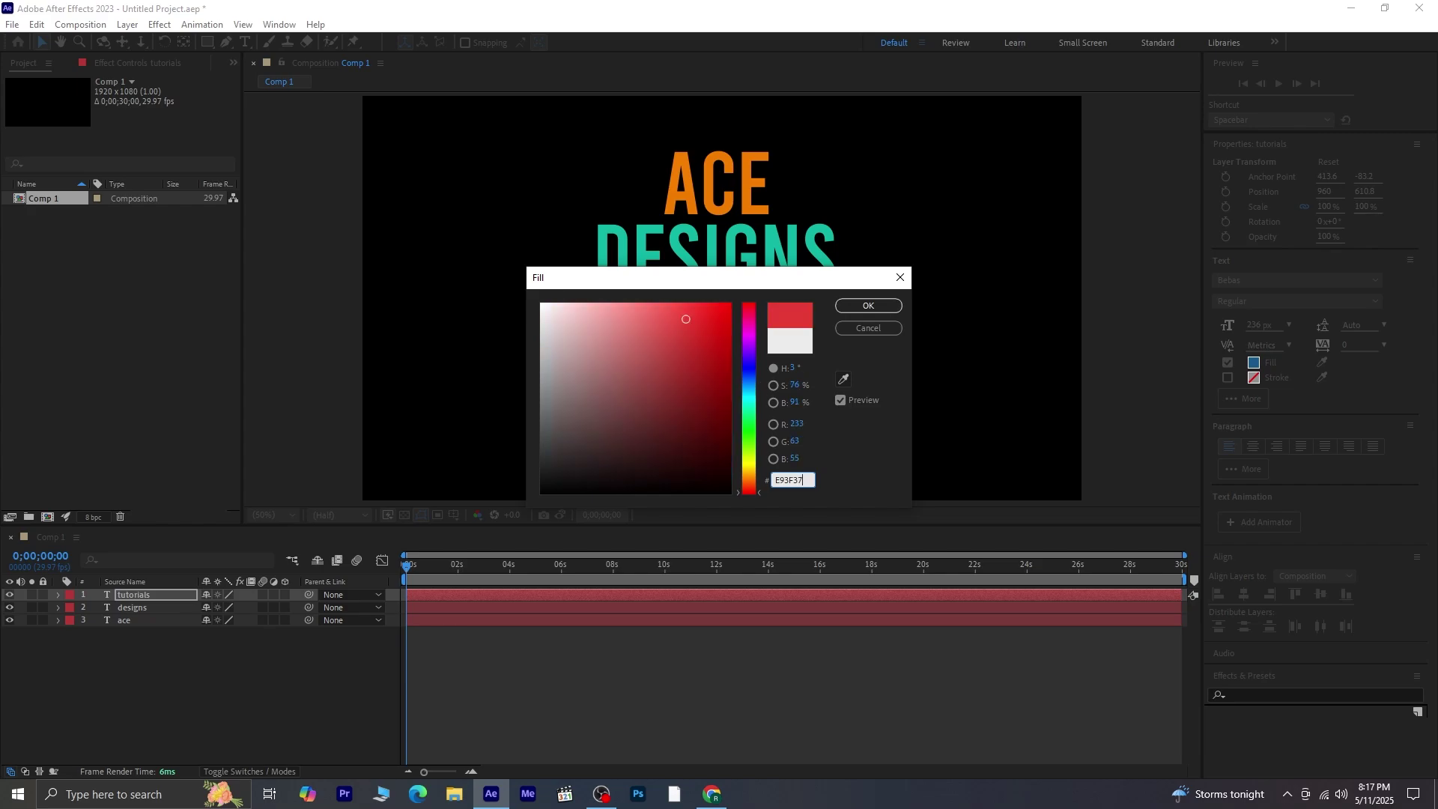
{"action": "left_click", "coordinate": [868, 306]}
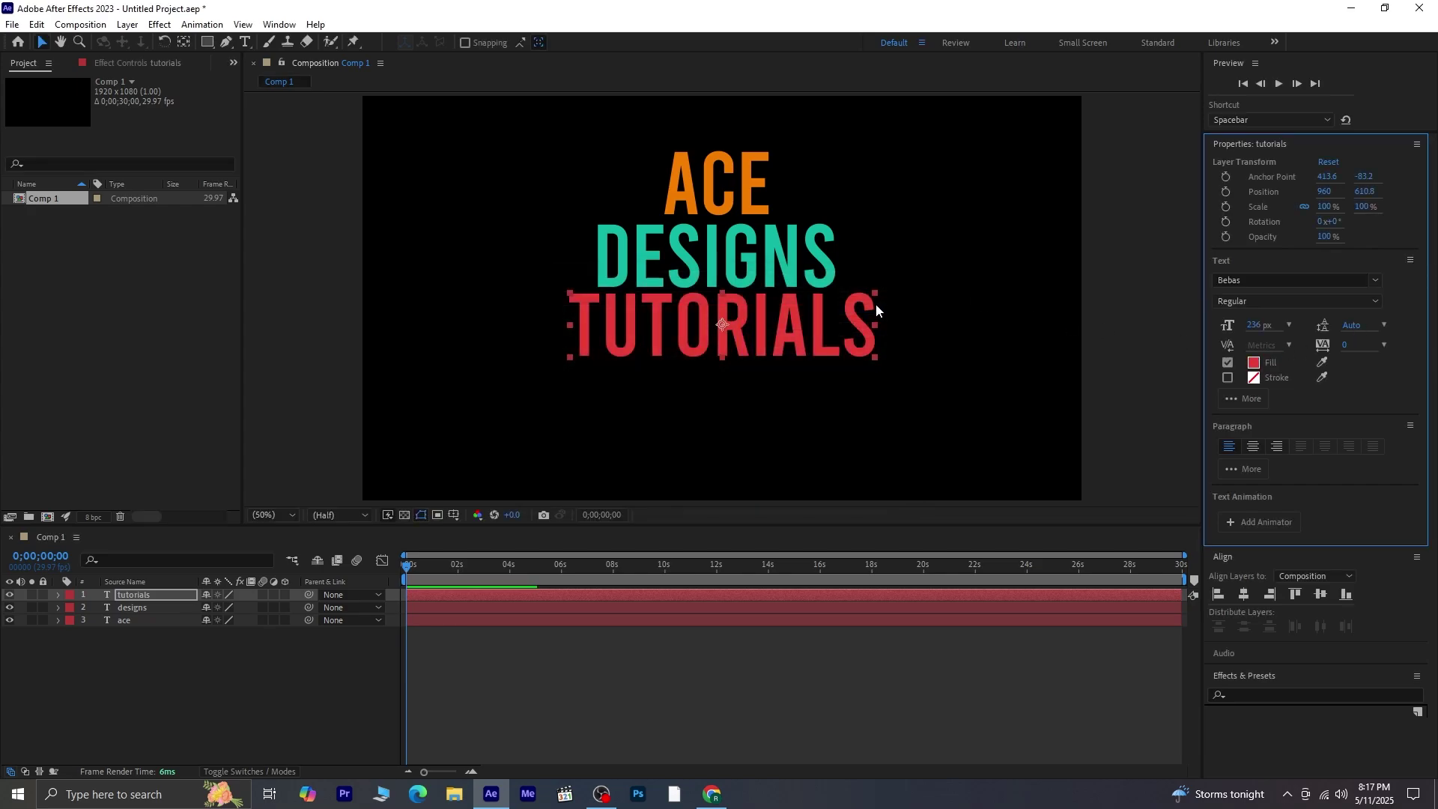
{"action": "key", "text": "Up"}
{"action": "key", "text": "Up"}
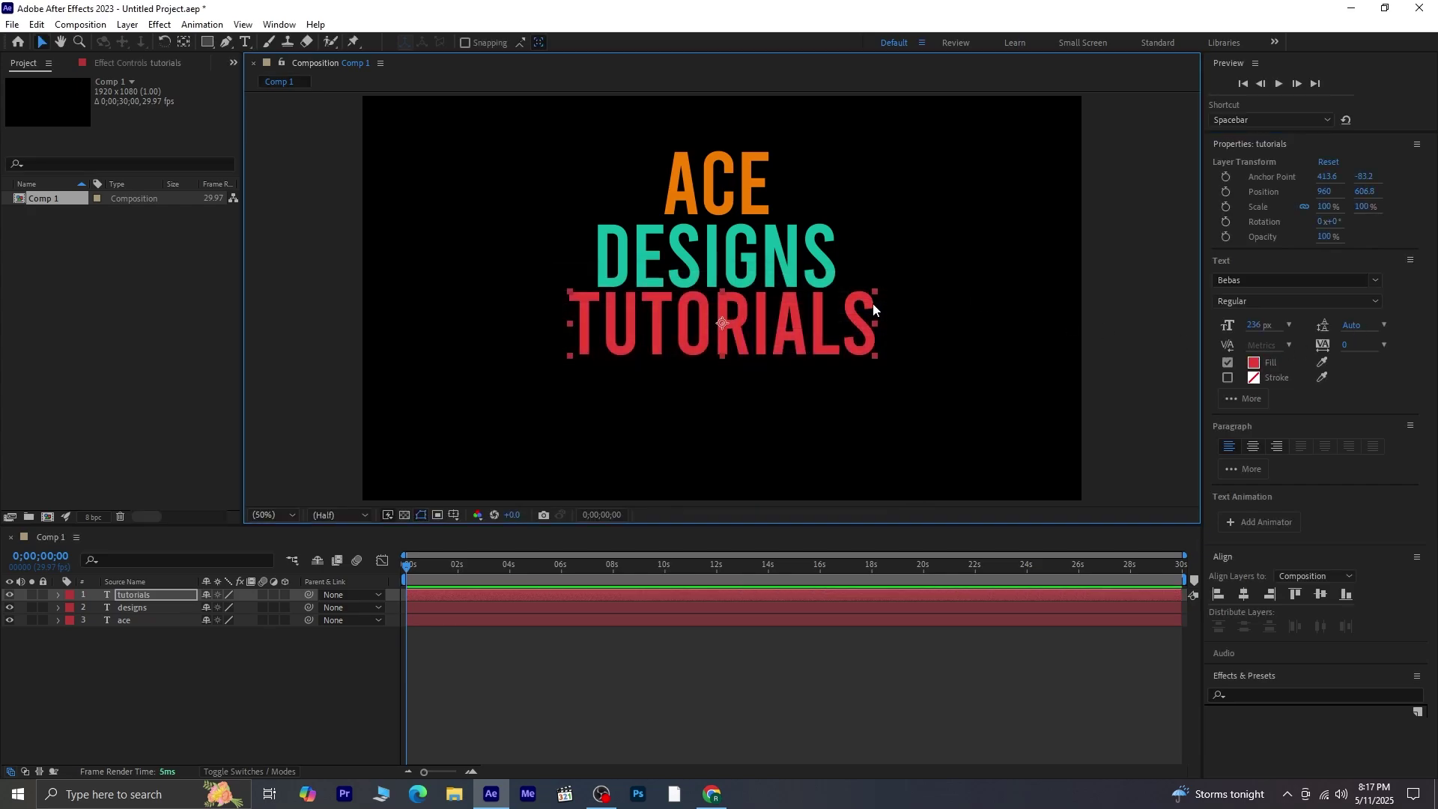
{"action": "key", "text": "Down"}
{"action": "key", "text": "Down"}
{"action": "key", "text": "Down"}
{"action": "key", "text": "Down"}
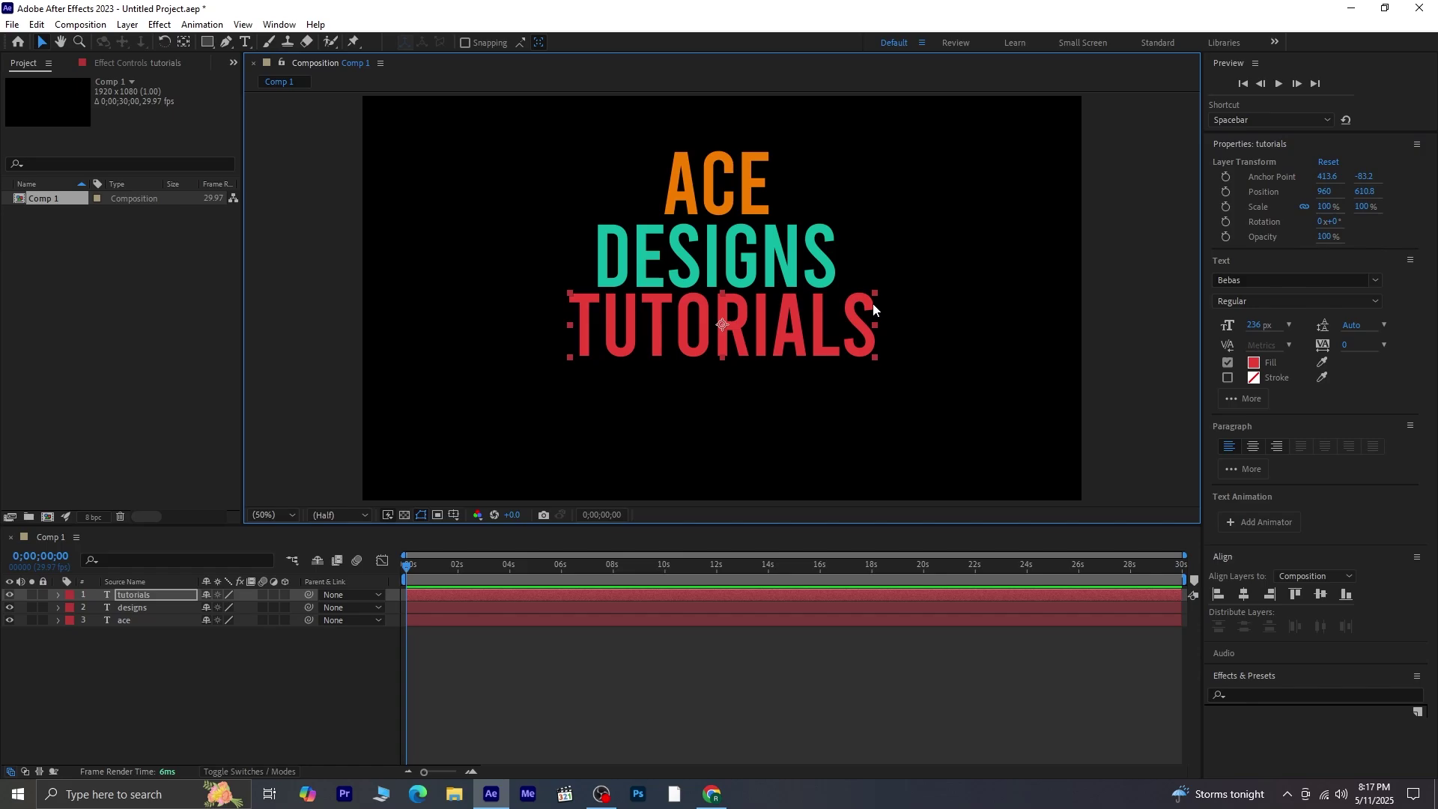
Step: Distribute the ACE, DESIGNS and TUTORIALS text layers evenly by their vertical centers
{"action": "left_click_drag", "start_coordinate": [656, 199], "coordinate": [874, 404]}
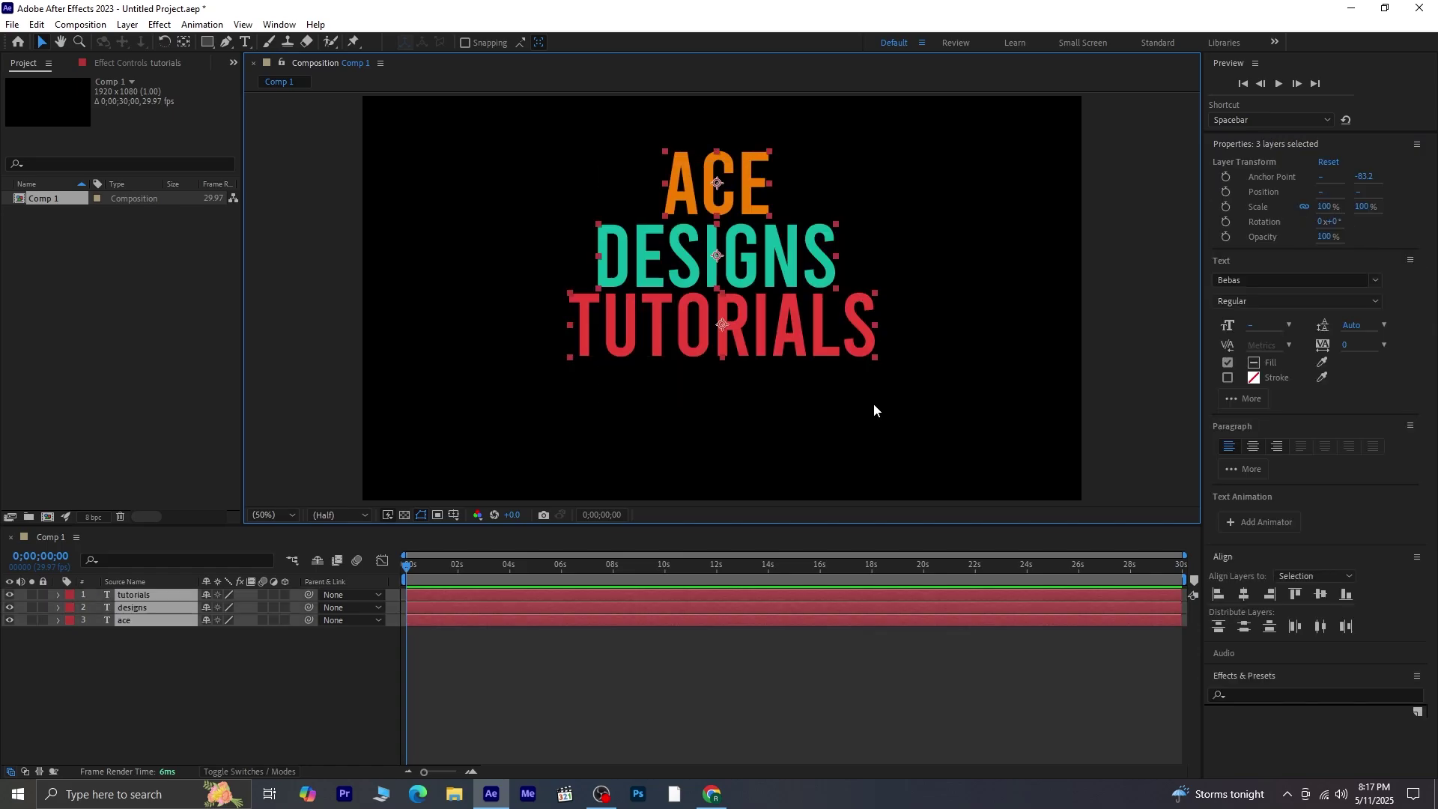
{"action": "left_click", "coordinate": [1240, 629]}
{"action": "left_click", "coordinate": [592, 671]}
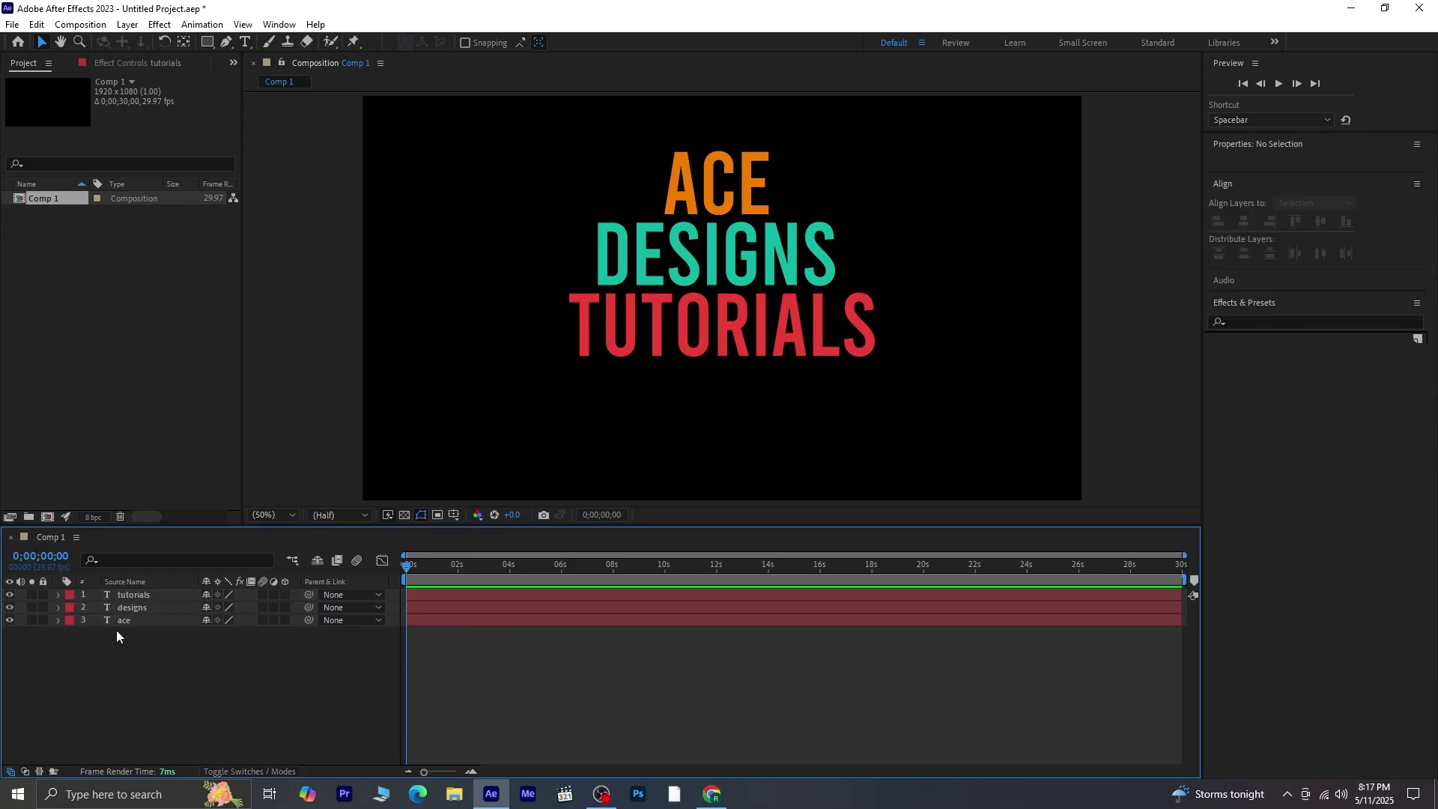
Step: Make the tutorials, designs and ace text layers 3D, skipping the 3D camera controls tour
{"action": "left_click", "coordinate": [284, 595]}
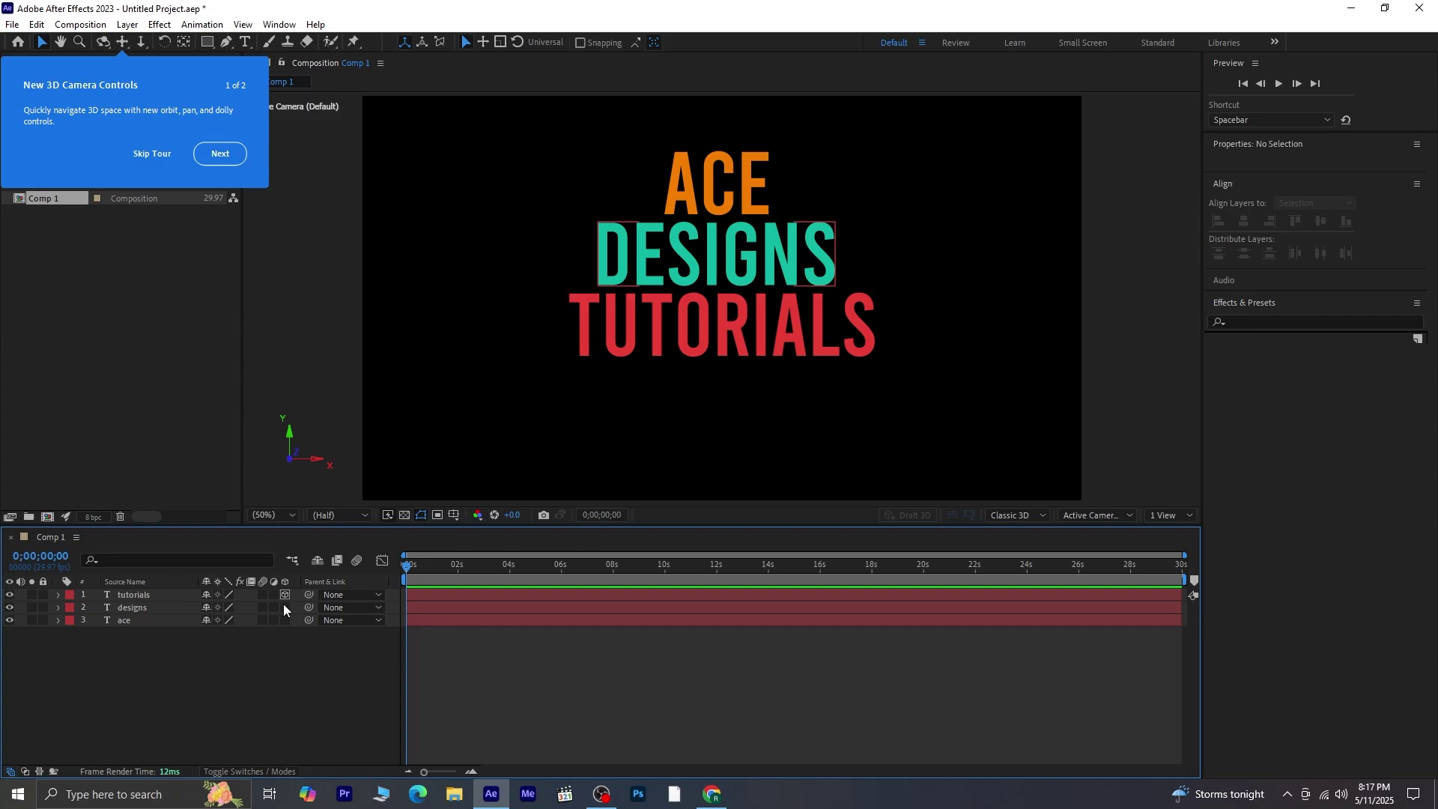
{"action": "left_click", "coordinate": [139, 154]}
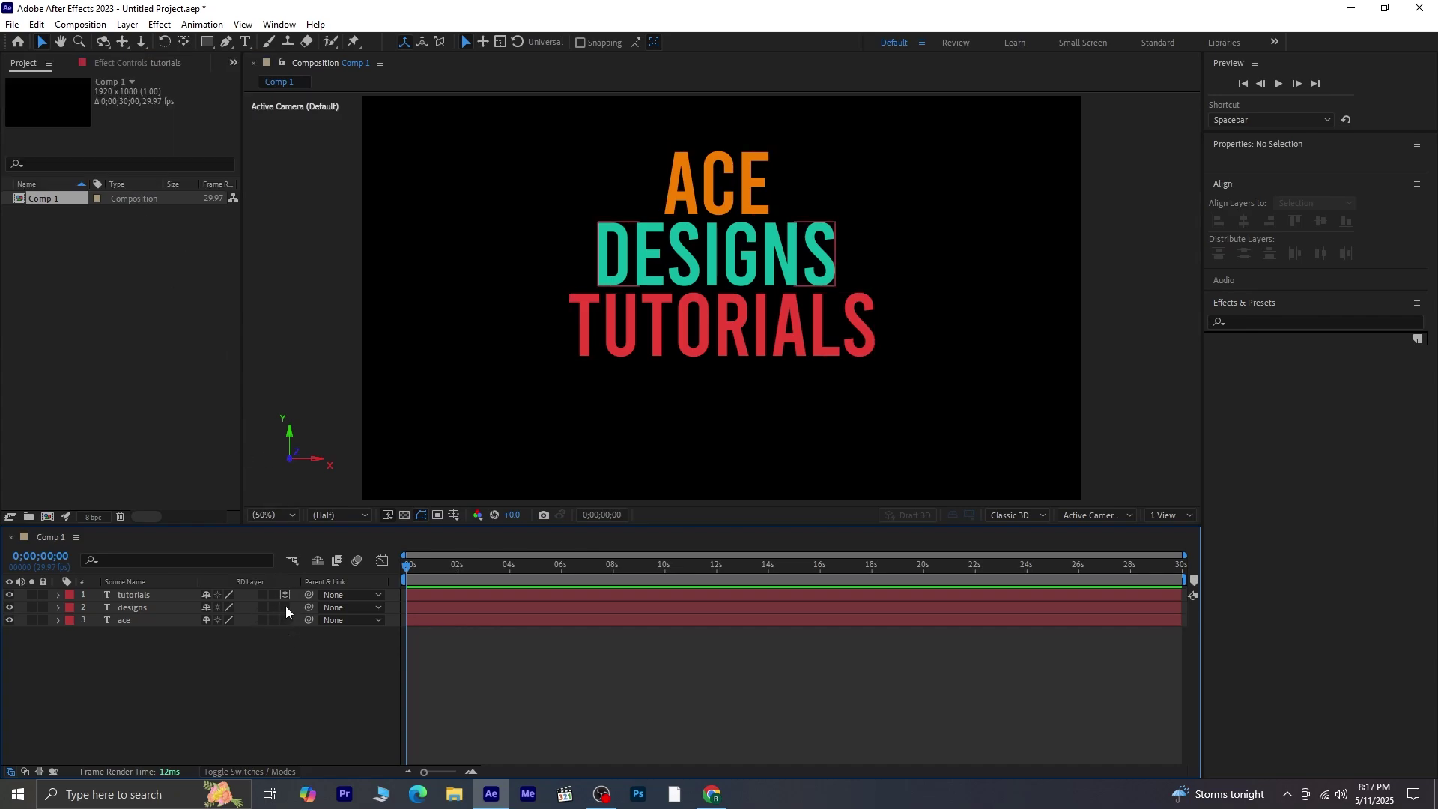
{"action": "left_click_drag", "start_coordinate": [285, 607], "coordinate": [285, 617]}
{"action": "left_click", "coordinate": [514, 644]}
Step: Add a null object to the composition and make it a 3D layer
{"action": "right_click", "coordinate": [145, 654]}
{"action": "mouse_move", "coordinate": [310, 469]}
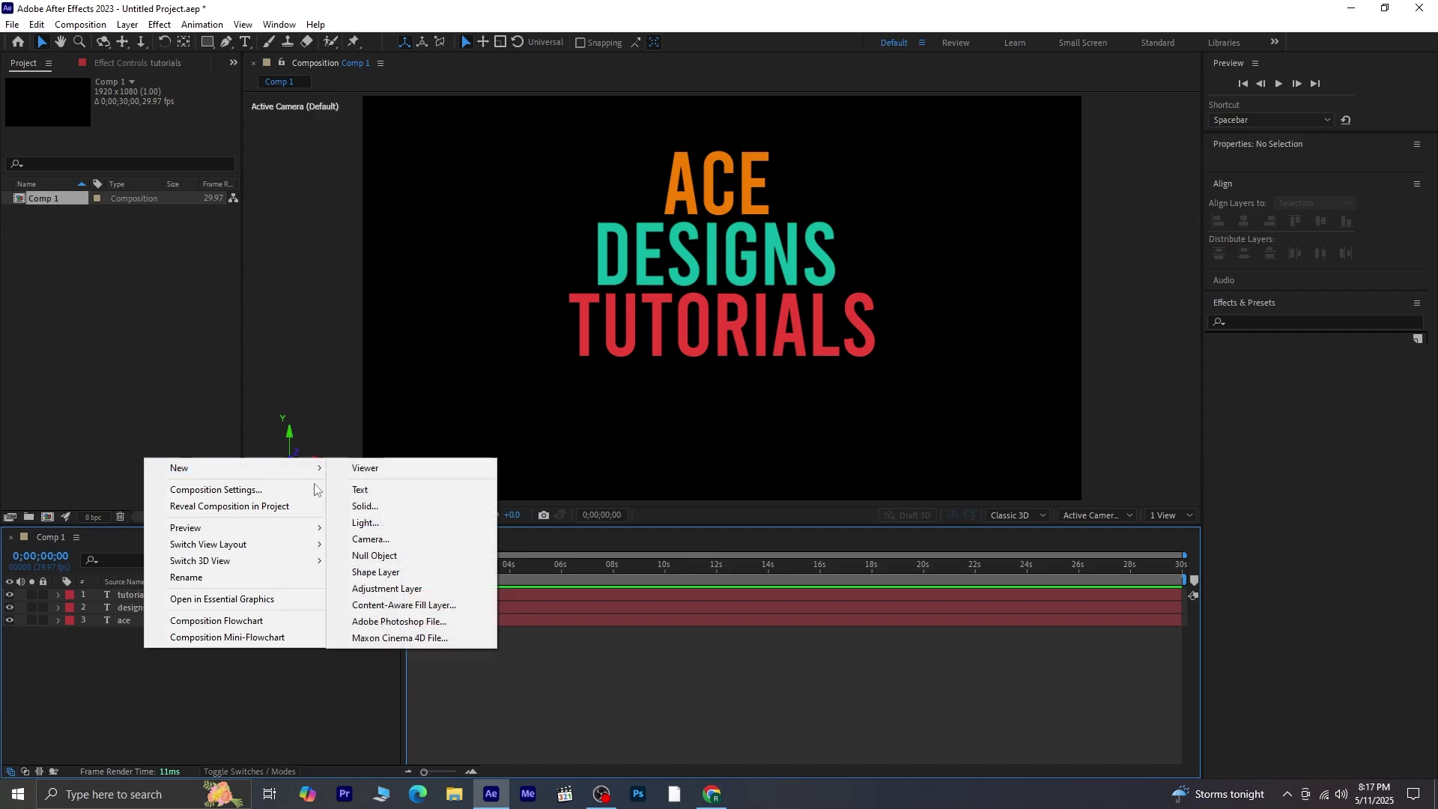
{"action": "left_click", "coordinate": [435, 554]}
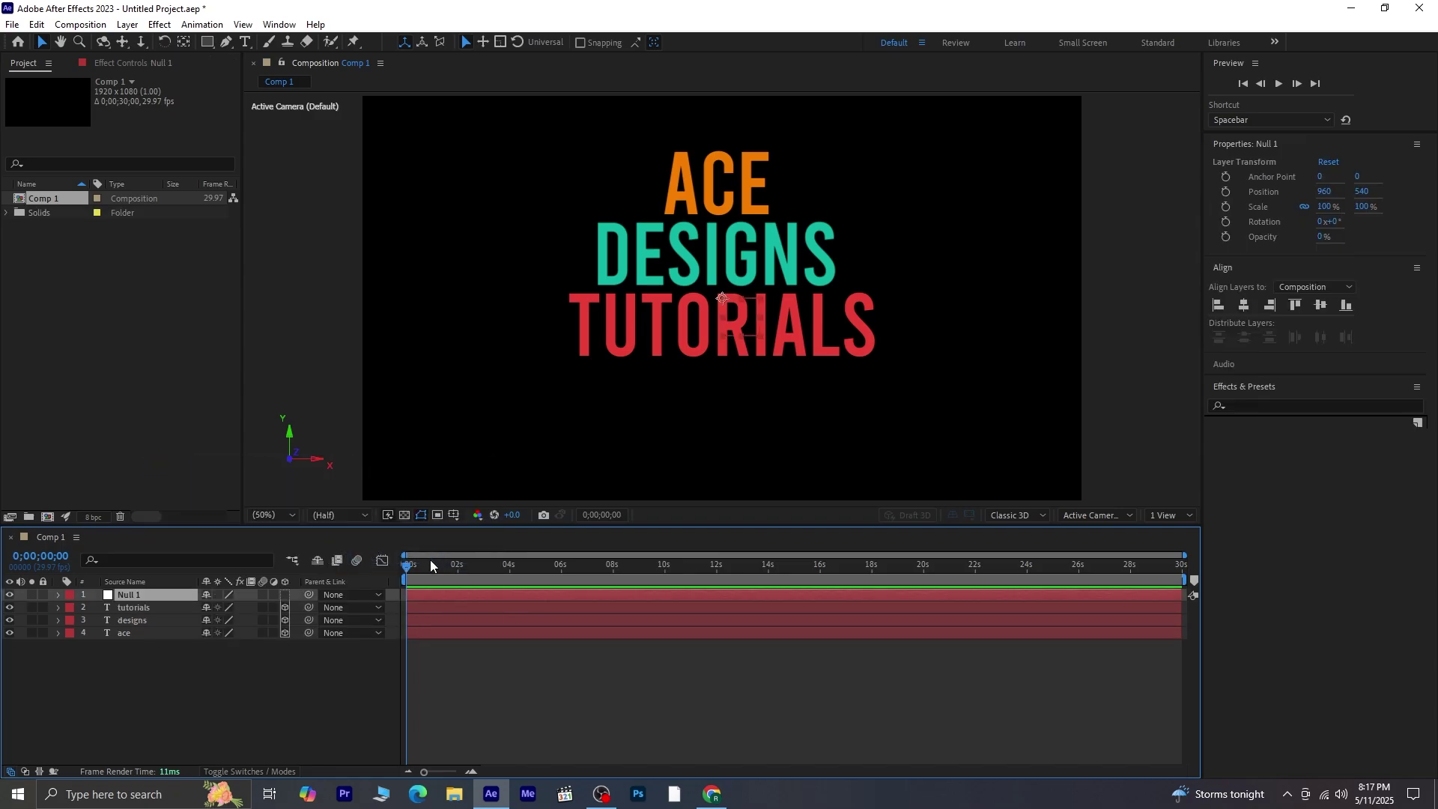
{"action": "left_click", "coordinate": [285, 595]}
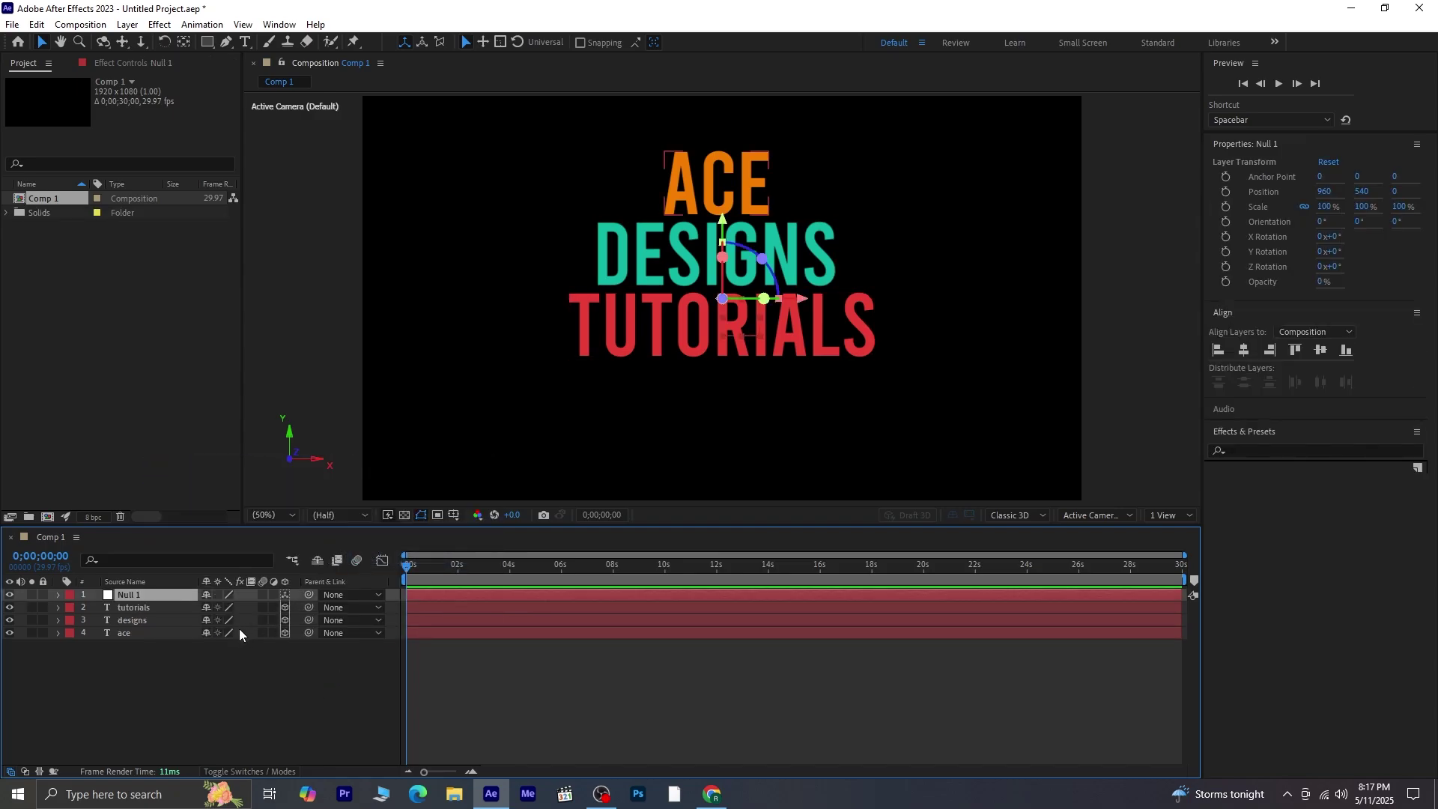
{"action": "left_click", "coordinate": [203, 668]}
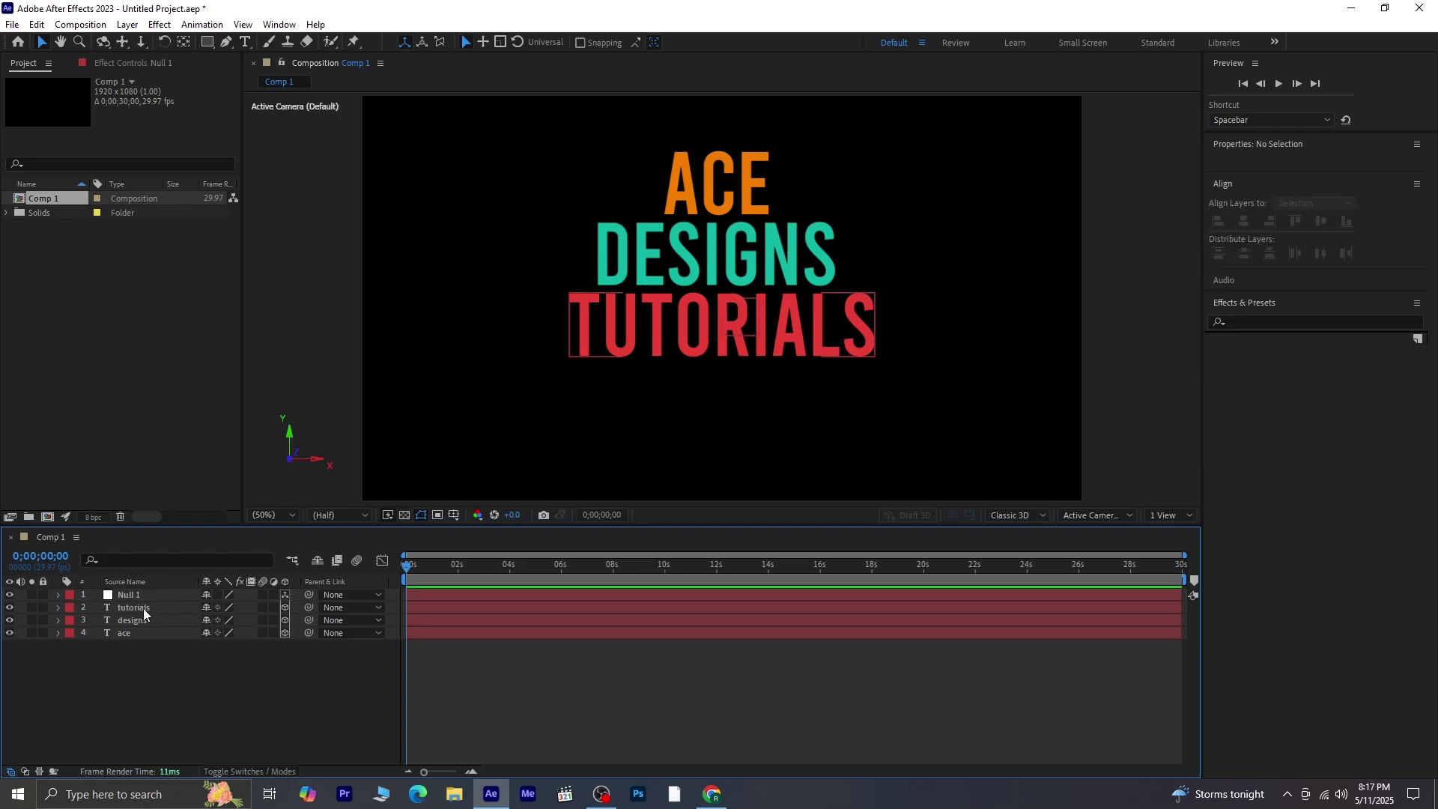
Step: Parent the tutorials layer to designs and the designs layer to ace
{"action": "left_click", "coordinate": [141, 610]}
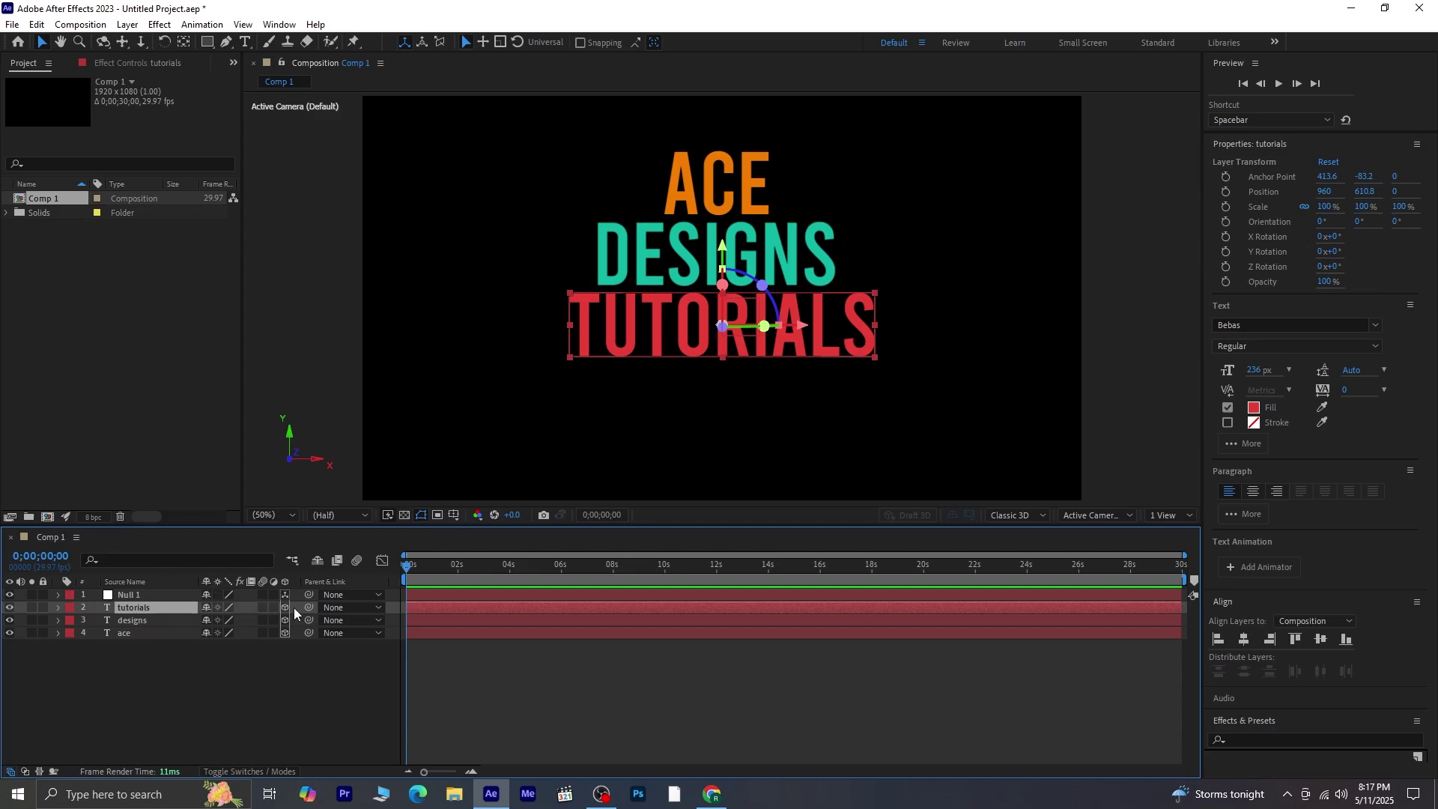
{"action": "left_click_drag", "start_coordinate": [310, 607], "coordinate": [126, 623]}
{"action": "left_click", "coordinate": [125, 622]}
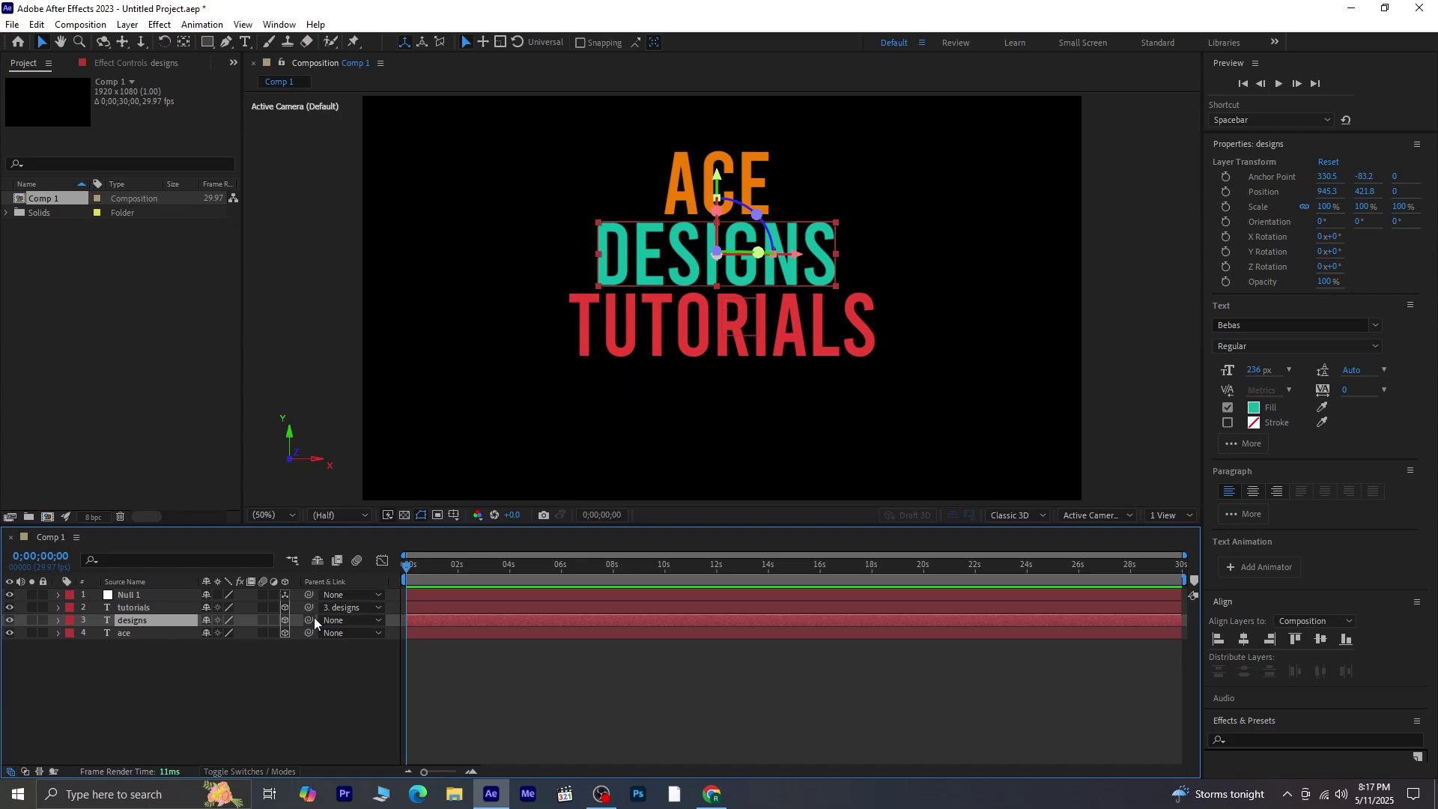
{"action": "left_click_drag", "start_coordinate": [312, 618], "coordinate": [130, 636]}
{"action": "left_click", "coordinate": [141, 636]}
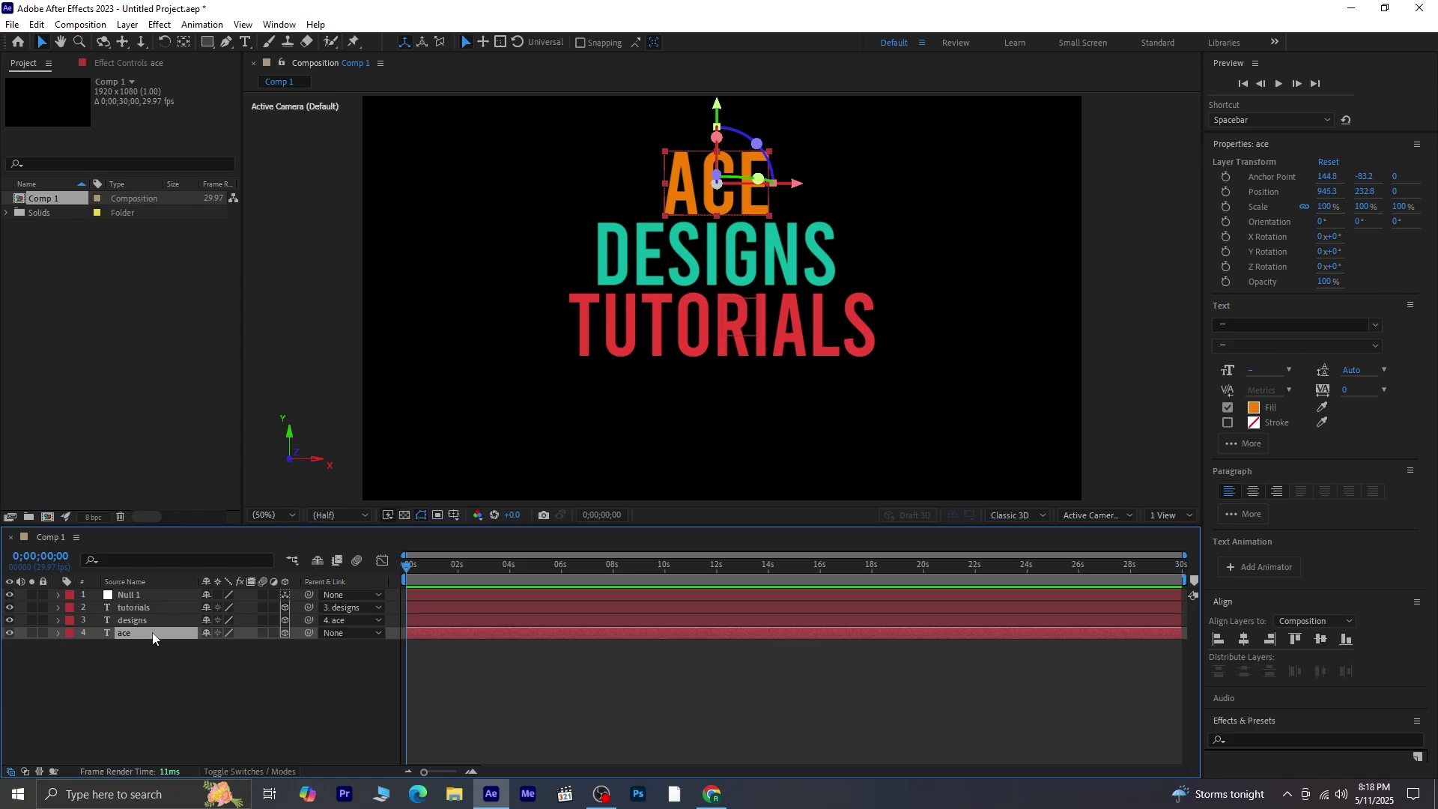
Step: Center the null's anchor point within its box and move the null to the top edge of ACE, about position 952, 134
{"action": "left_click", "coordinate": [159, 595]}
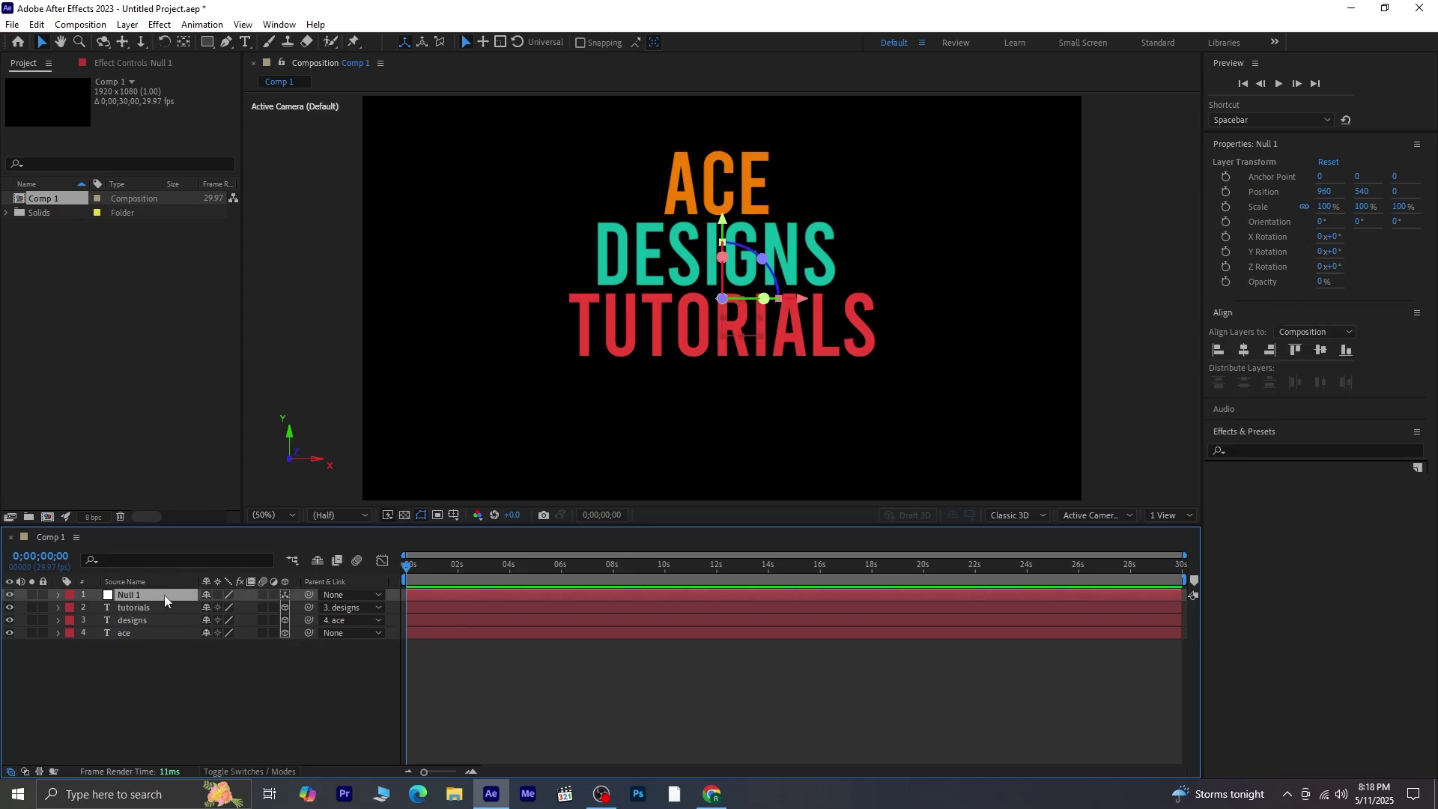
{"action": "left_click", "coordinate": [183, 42]}
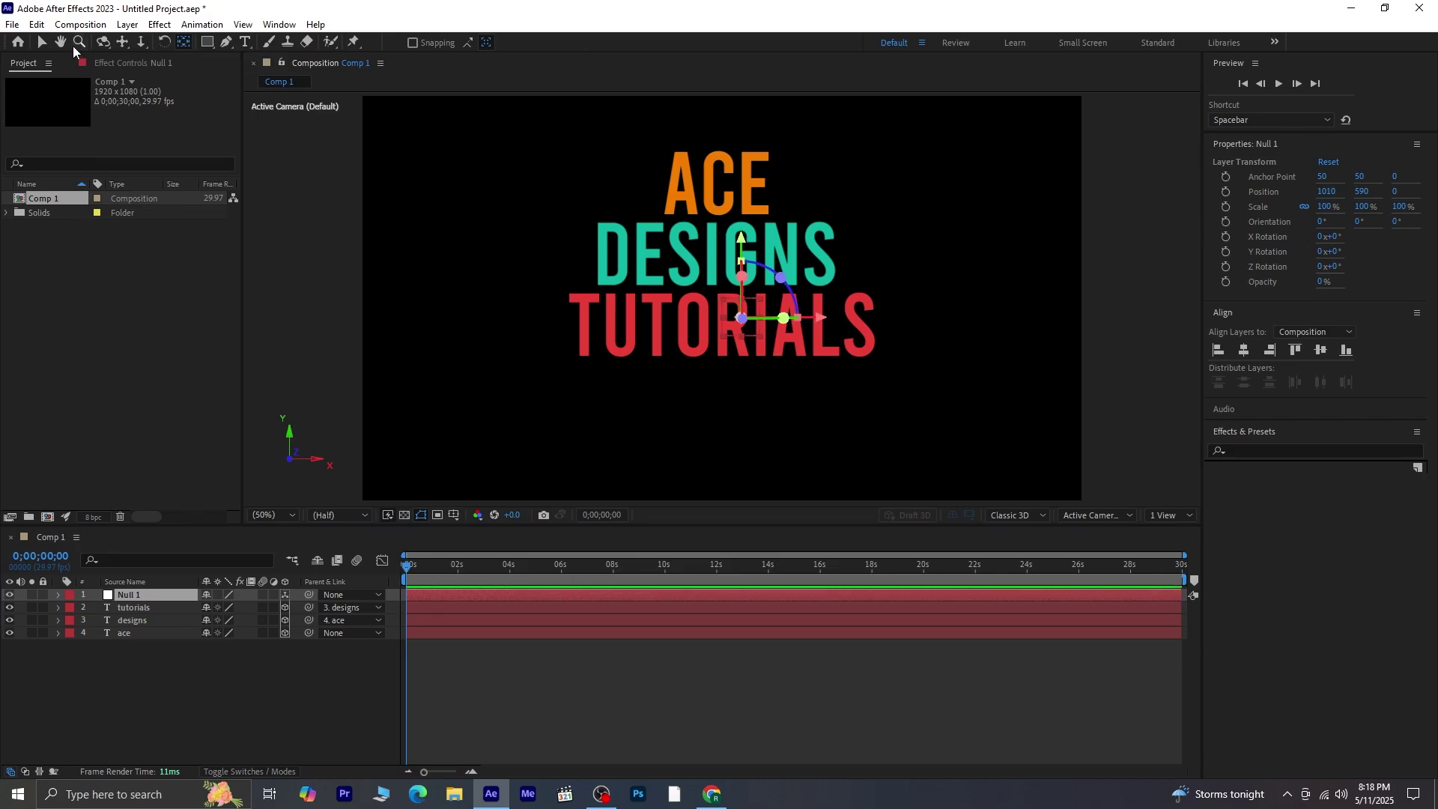
{"action": "left_click", "coordinate": [43, 43]}
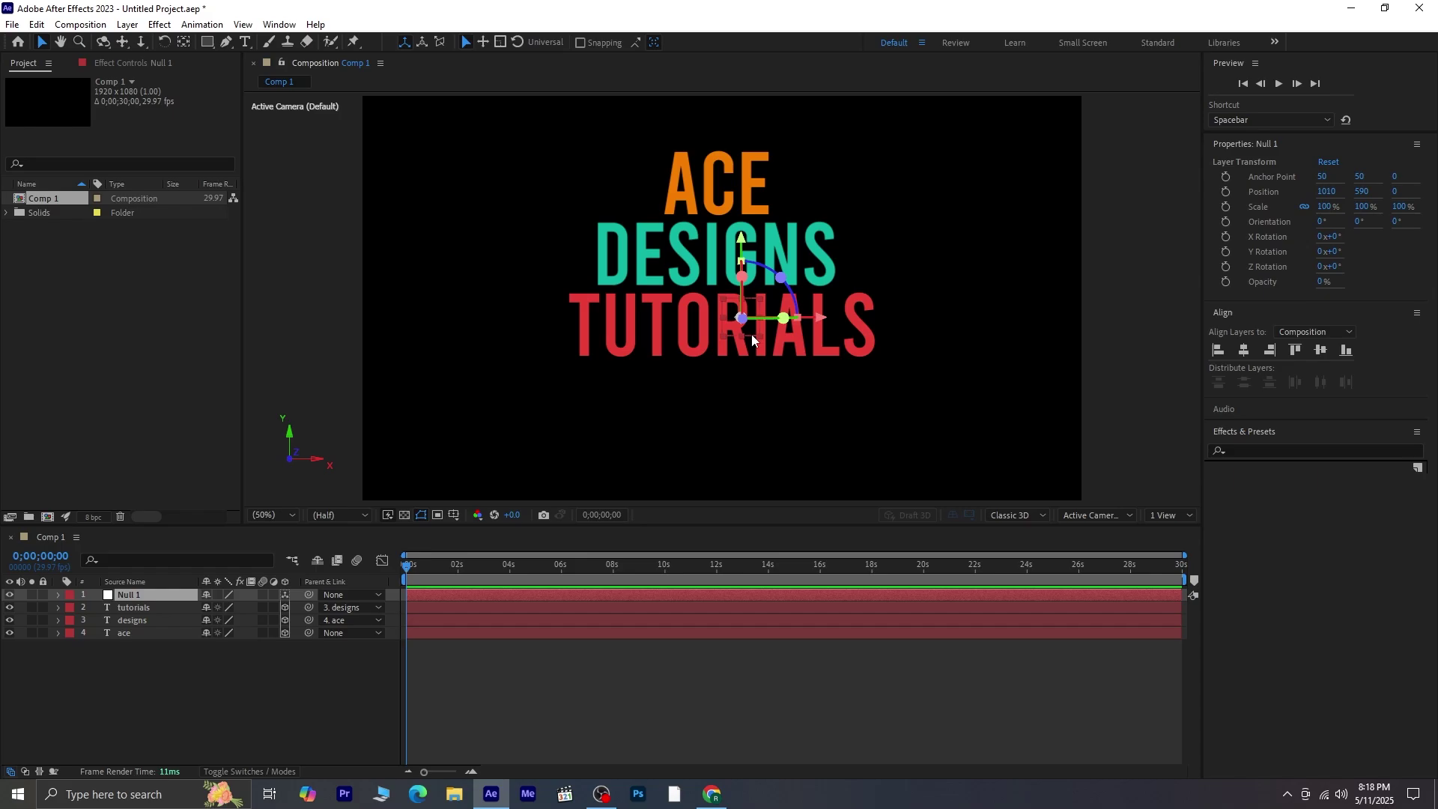
{"action": "left_click_drag", "start_coordinate": [751, 332], "coordinate": [729, 163]}
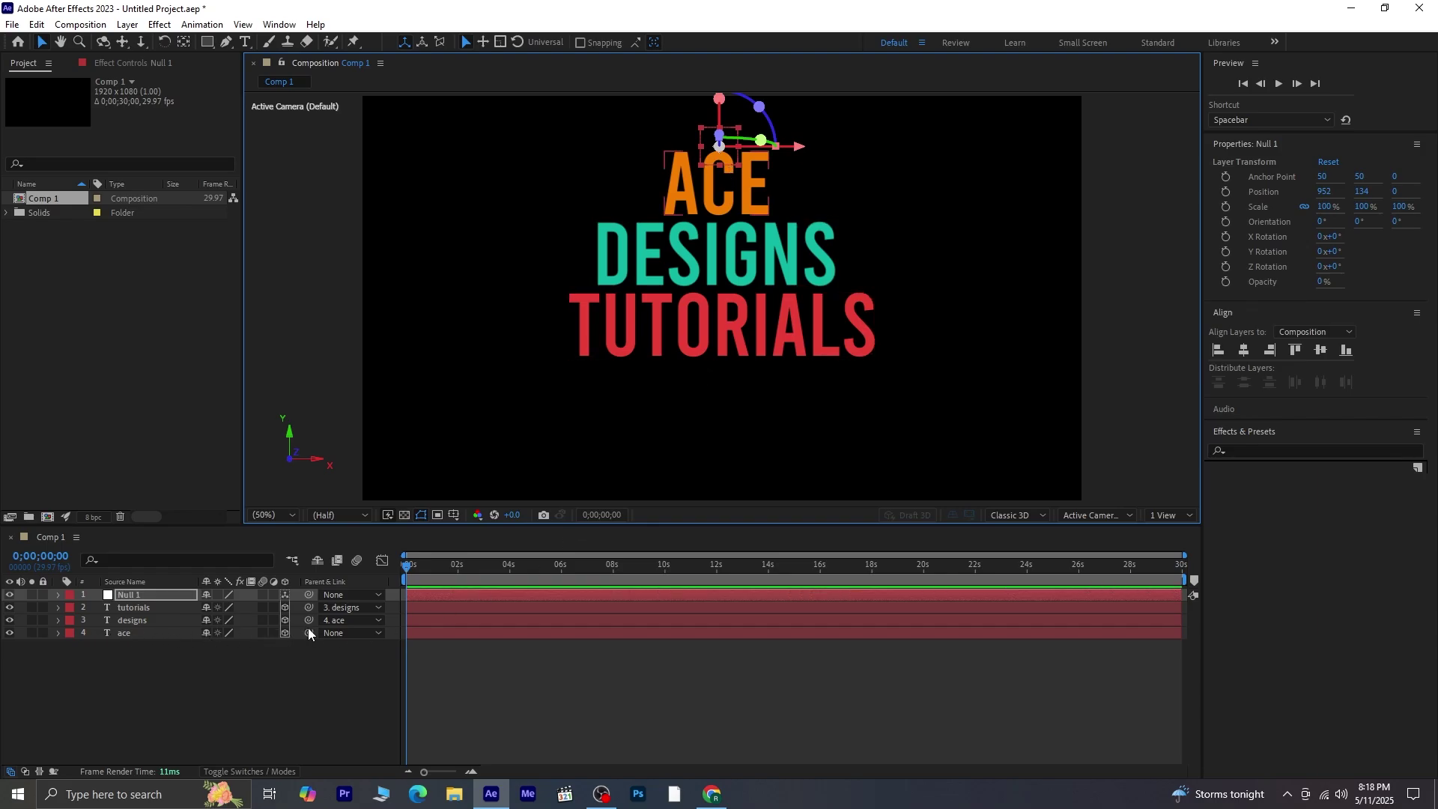
Step: Parent the ace layer to the null and reveal the rotation properties of the null and all three text layers
{"action": "left_click_drag", "start_coordinate": [309, 633], "coordinate": [158, 596]}
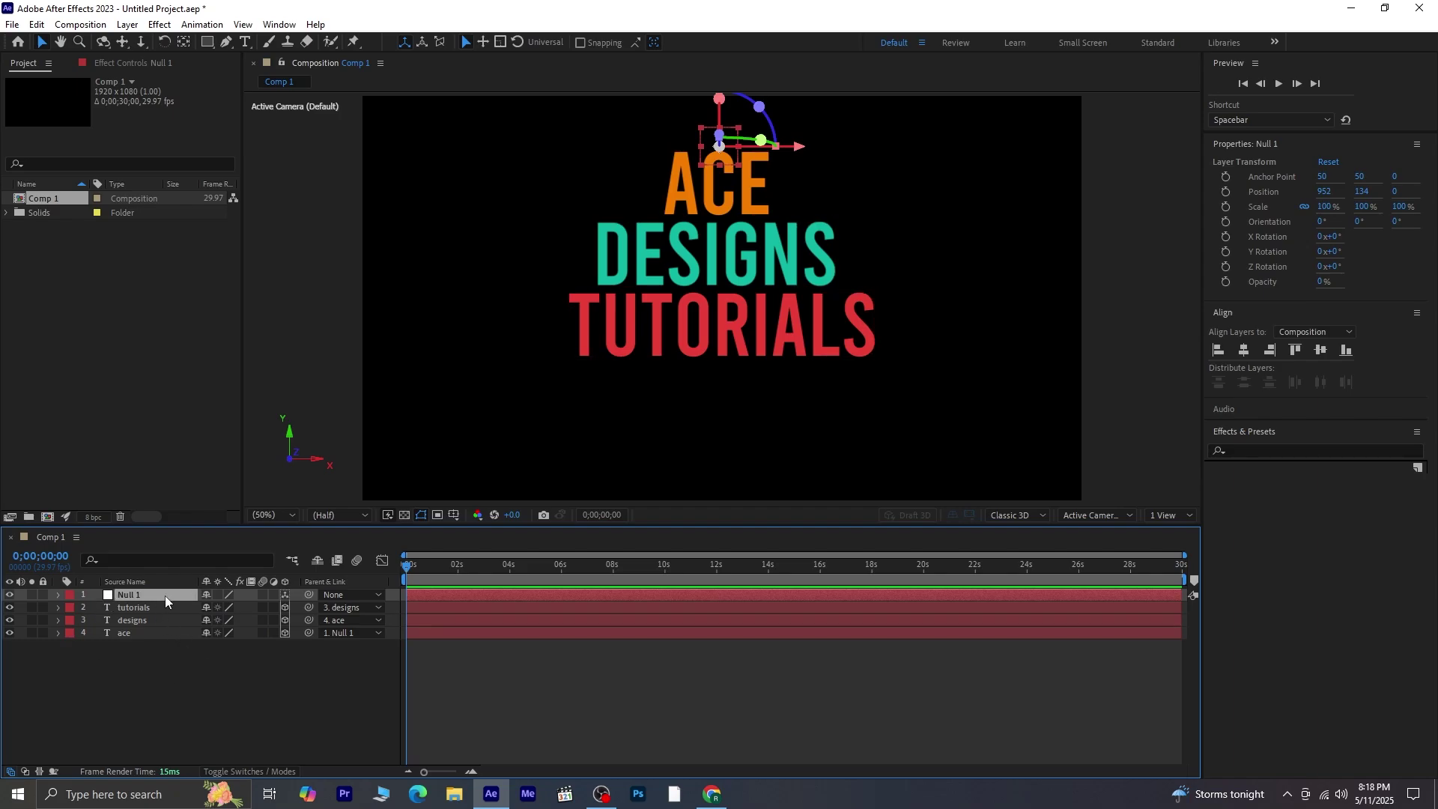
{"action": "key", "text": "r"}
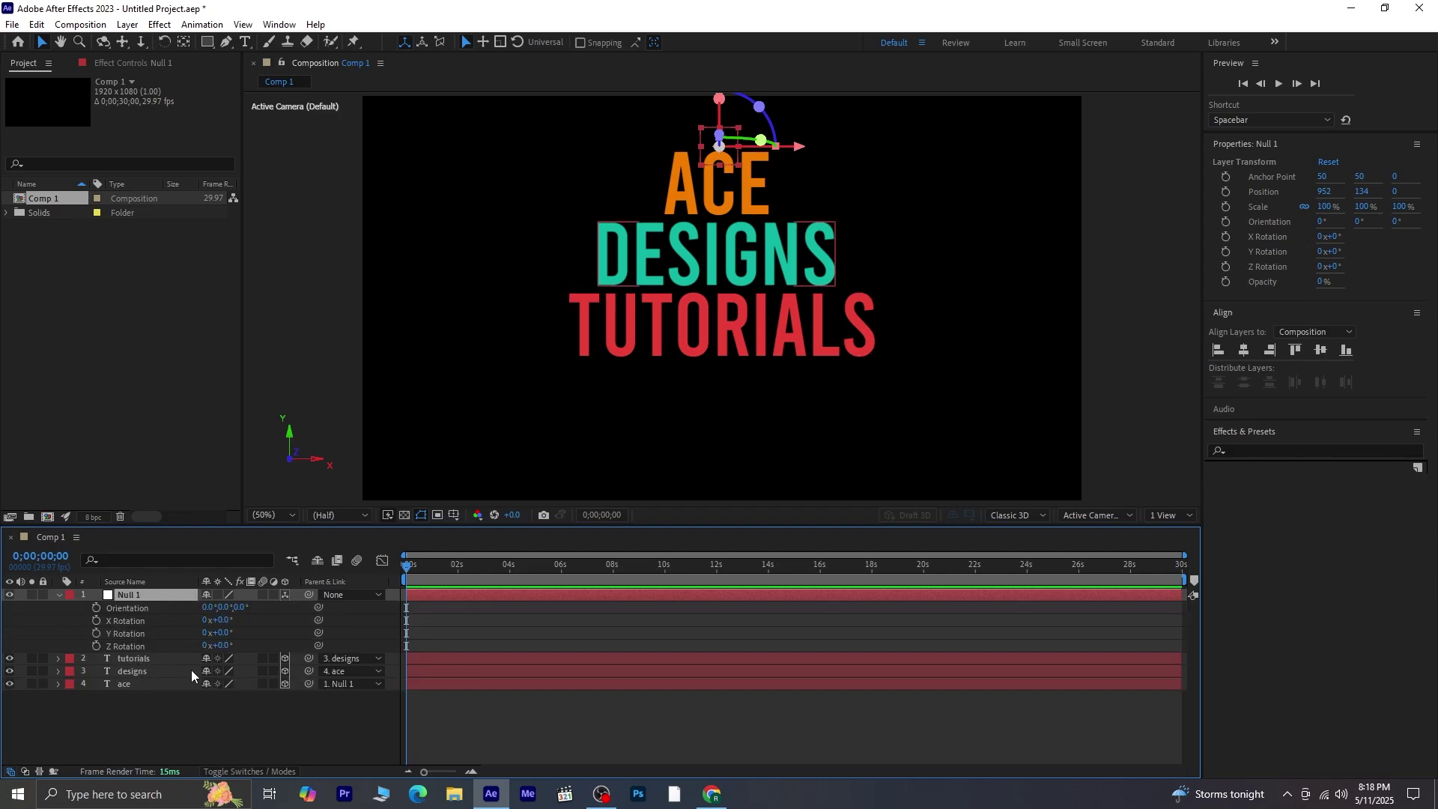
{"action": "left_click", "coordinate": [152, 658]}
{"action": "left_click", "coordinate": [149, 682], "text": "shift"}
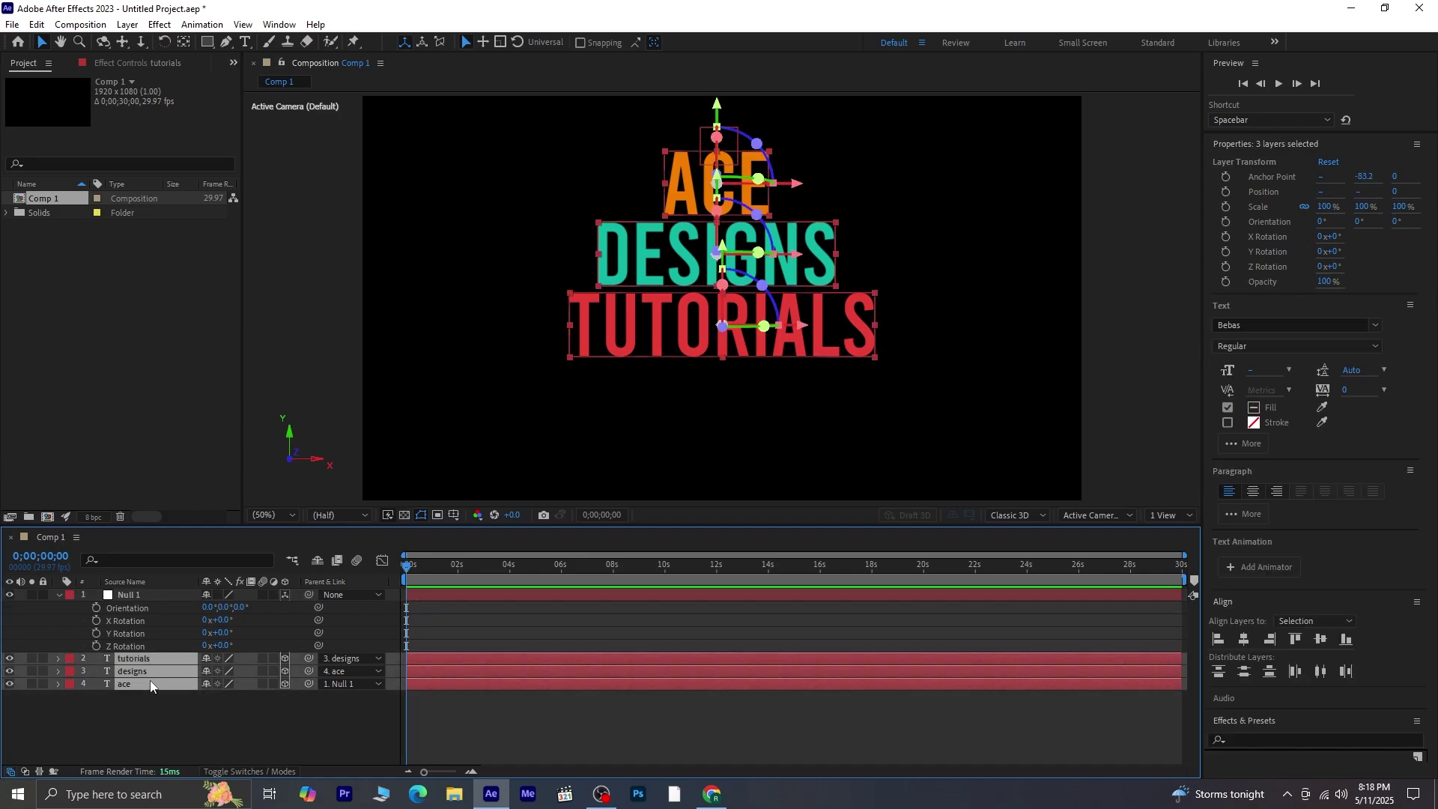
{"action": "key", "text": "r"}
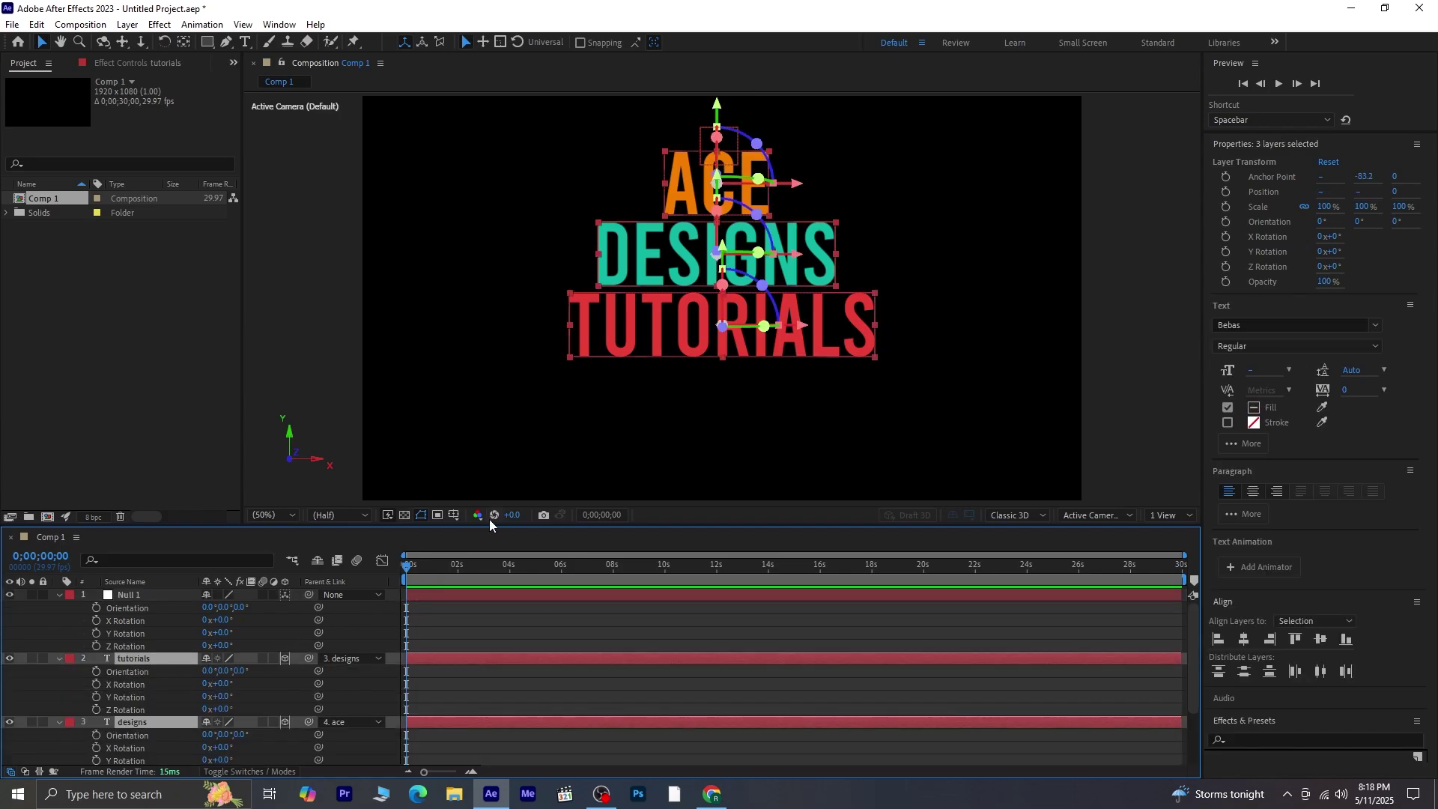
{"action": "left_click_drag", "start_coordinate": [489, 524], "coordinate": [524, 392]}
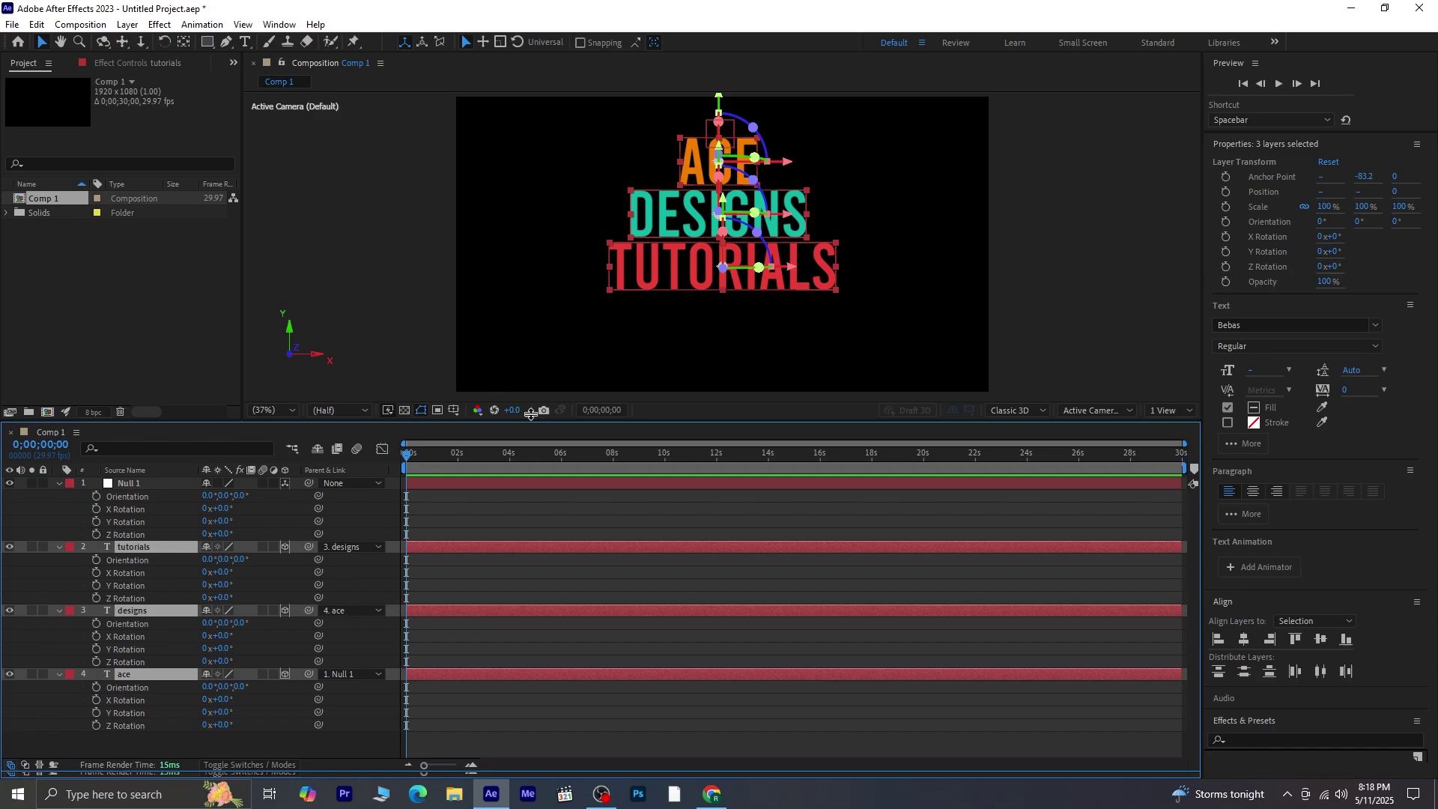
{"action": "left_click", "coordinate": [173, 740]}
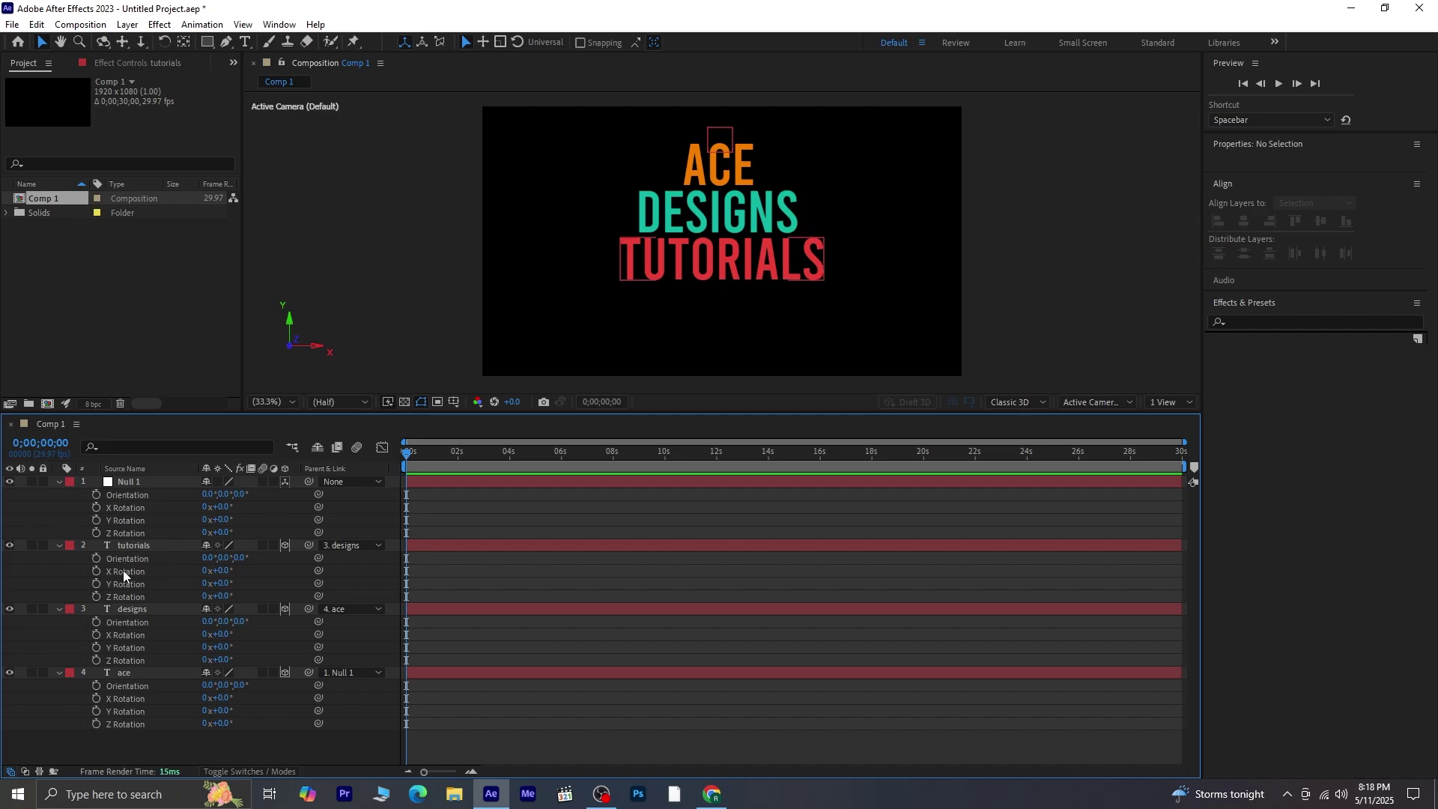
Step: Link the X Rotation of the tutorials, designs and ace layers to the null's X Rotation
{"action": "left_click_drag", "start_coordinate": [319, 570], "coordinate": [123, 508]}
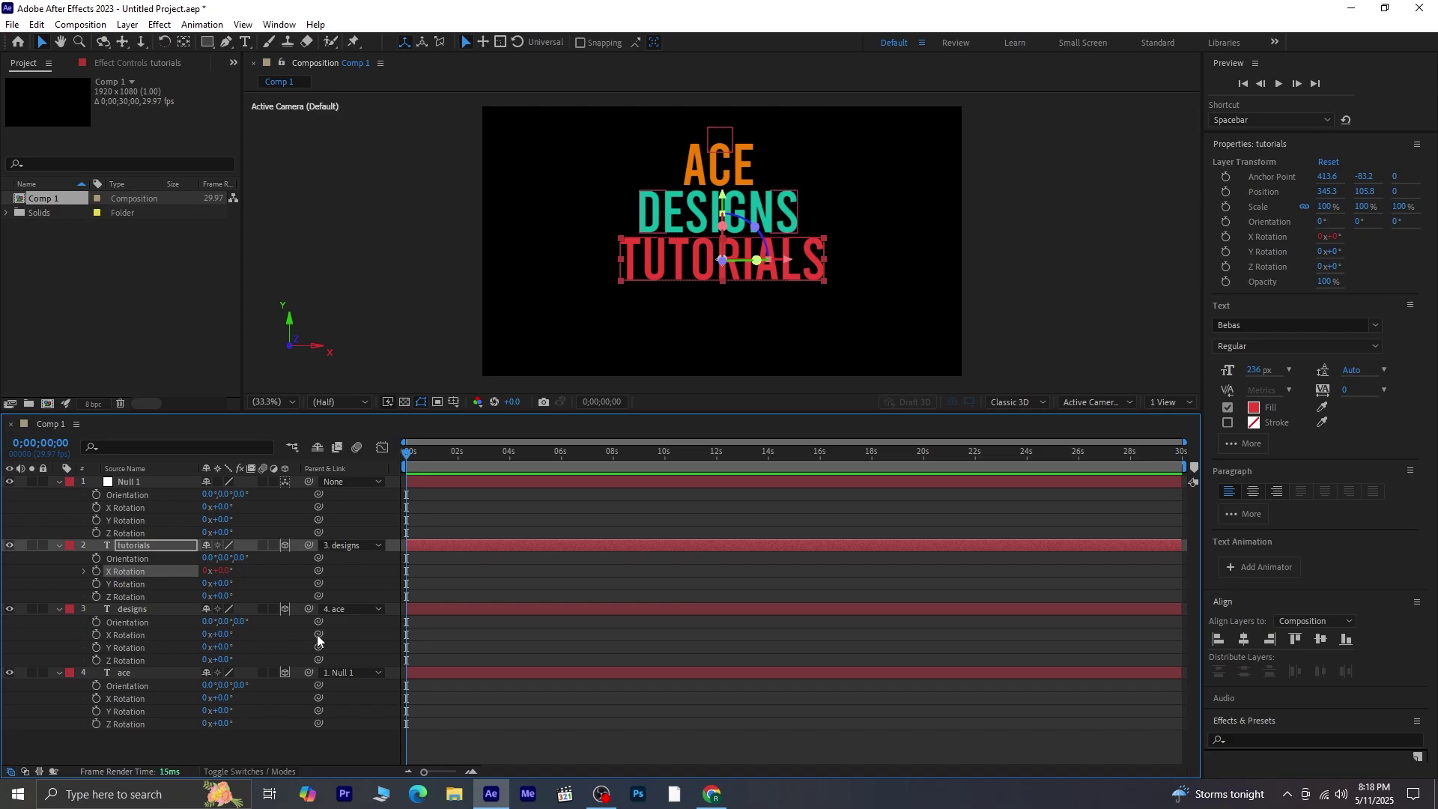
{"action": "left_click_drag", "start_coordinate": [318, 635], "coordinate": [110, 506]}
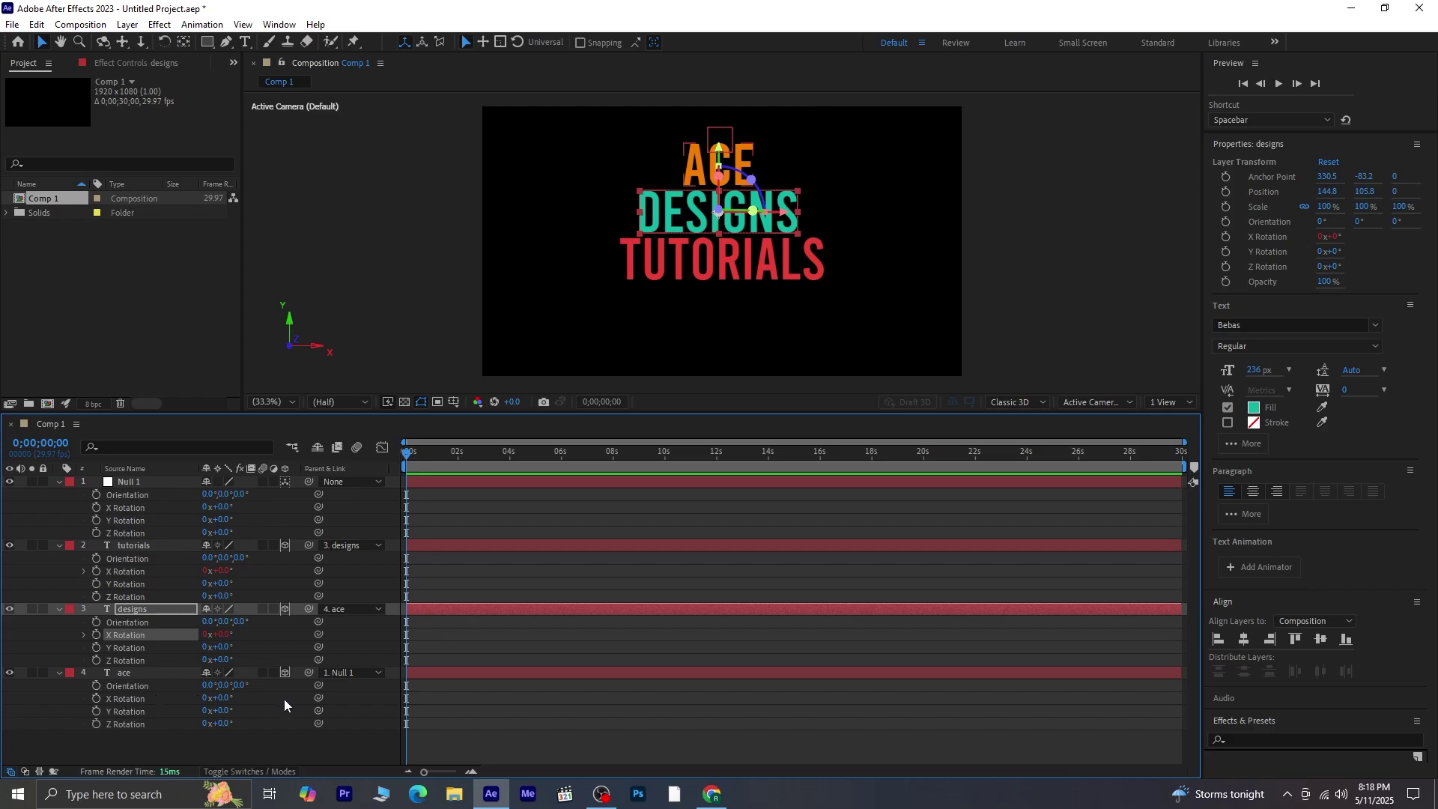
{"action": "left_click_drag", "start_coordinate": [318, 697], "coordinate": [109, 506]}
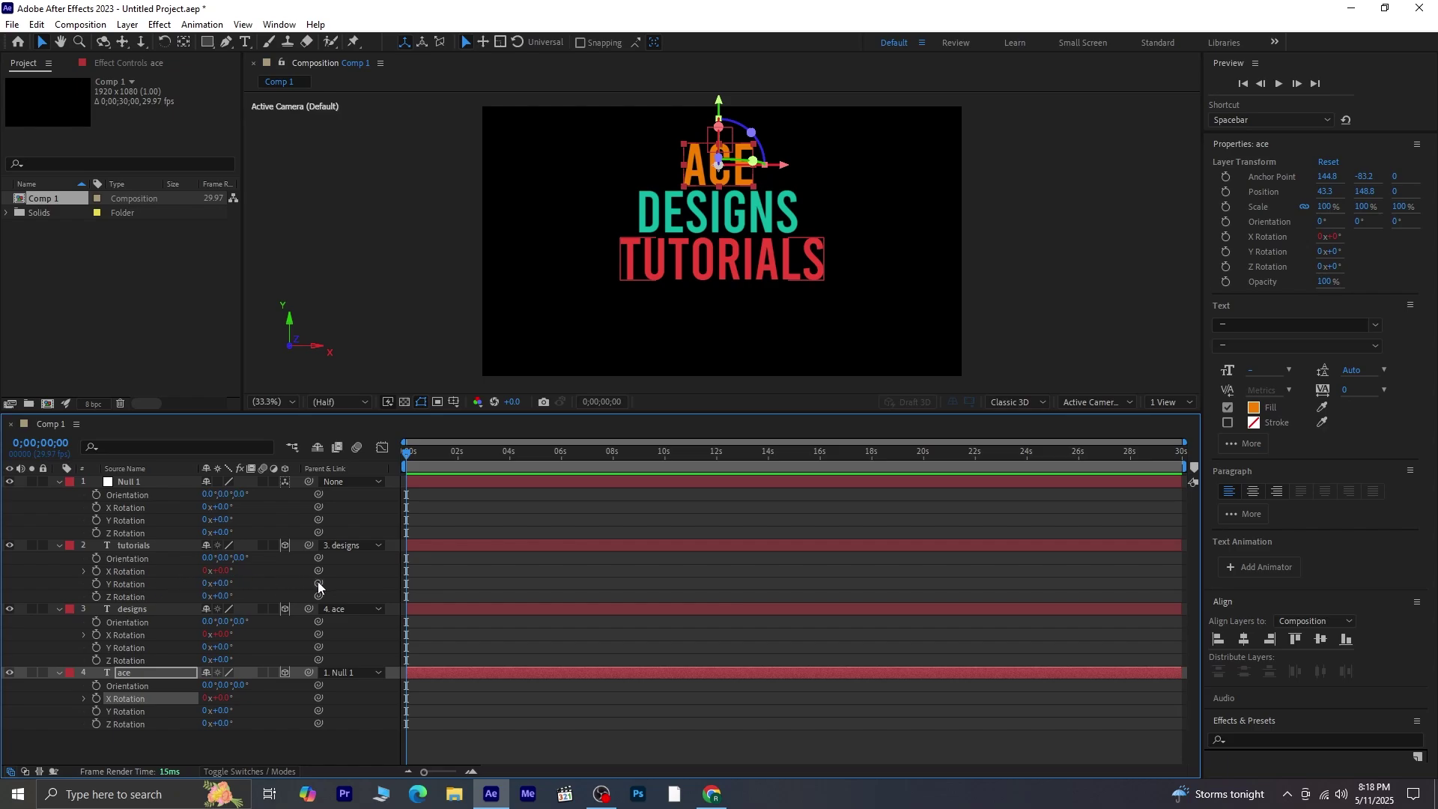
Step: Link the Y Rotation of the tutorials, designs and ace layers to the null's Y Rotation
{"action": "left_click_drag", "start_coordinate": [317, 582], "coordinate": [140, 523]}
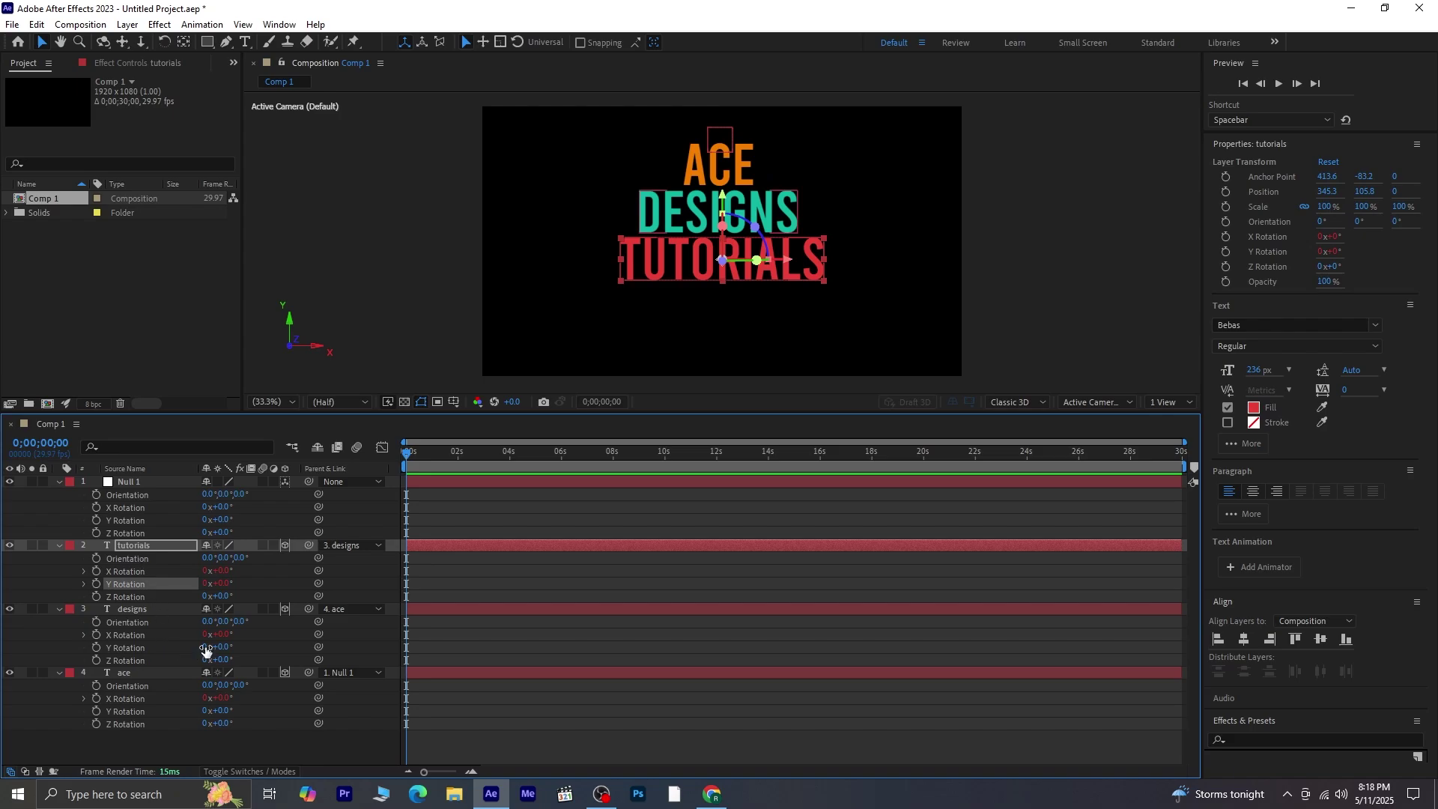
{"action": "left_click_drag", "start_coordinate": [250, 638], "coordinate": [111, 519]}
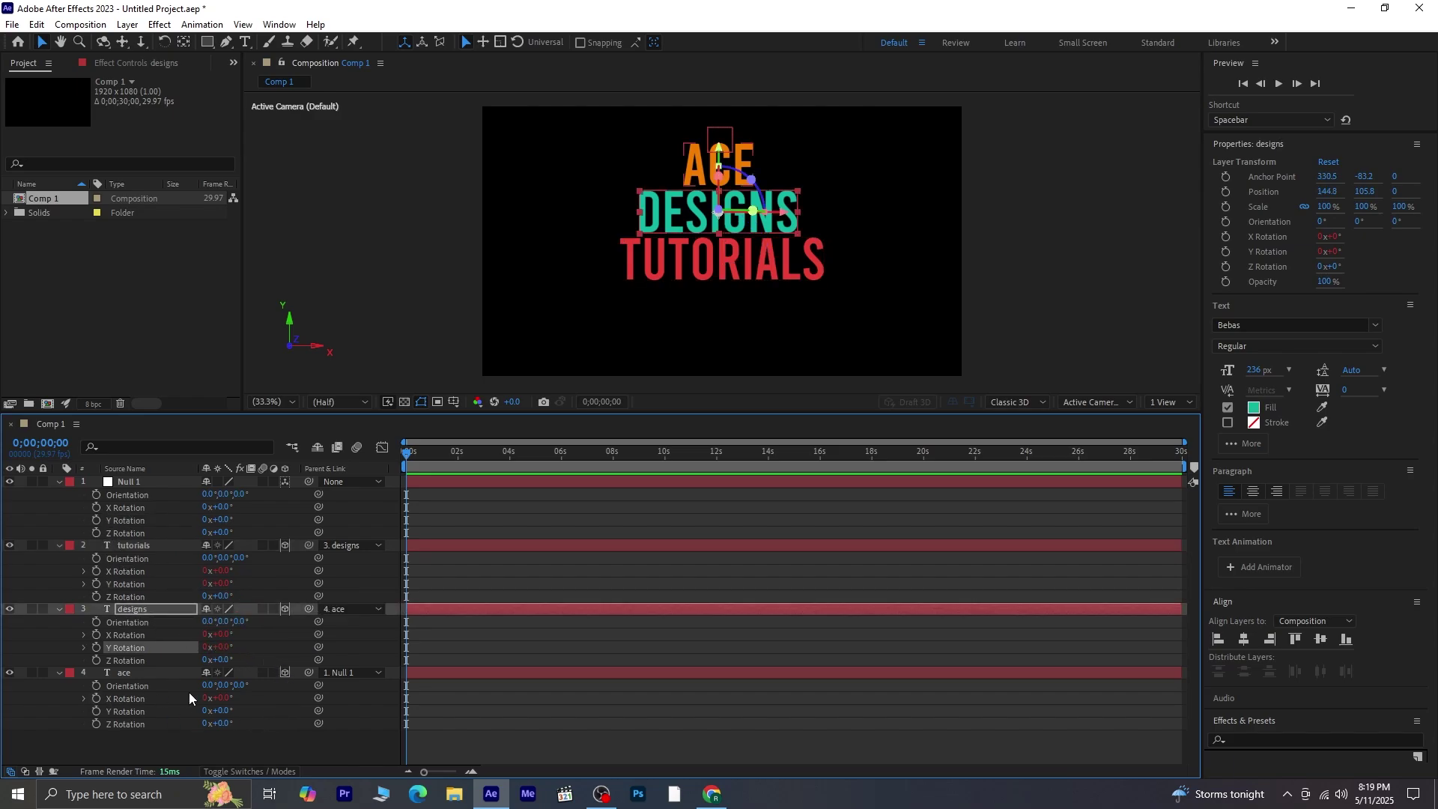
{"action": "left_click", "coordinate": [327, 697]}
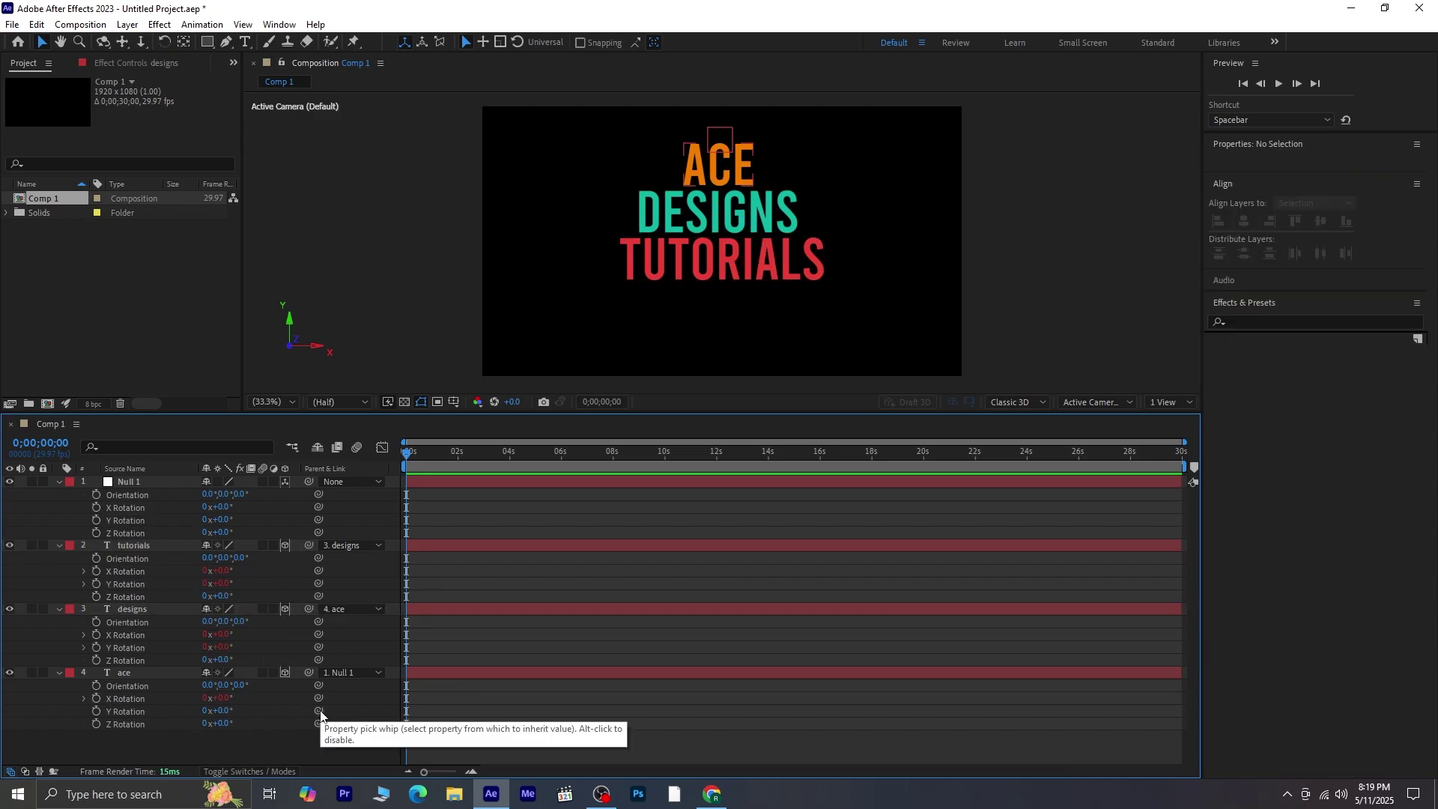
{"action": "left_click_drag", "start_coordinate": [318, 710], "coordinate": [113, 522]}
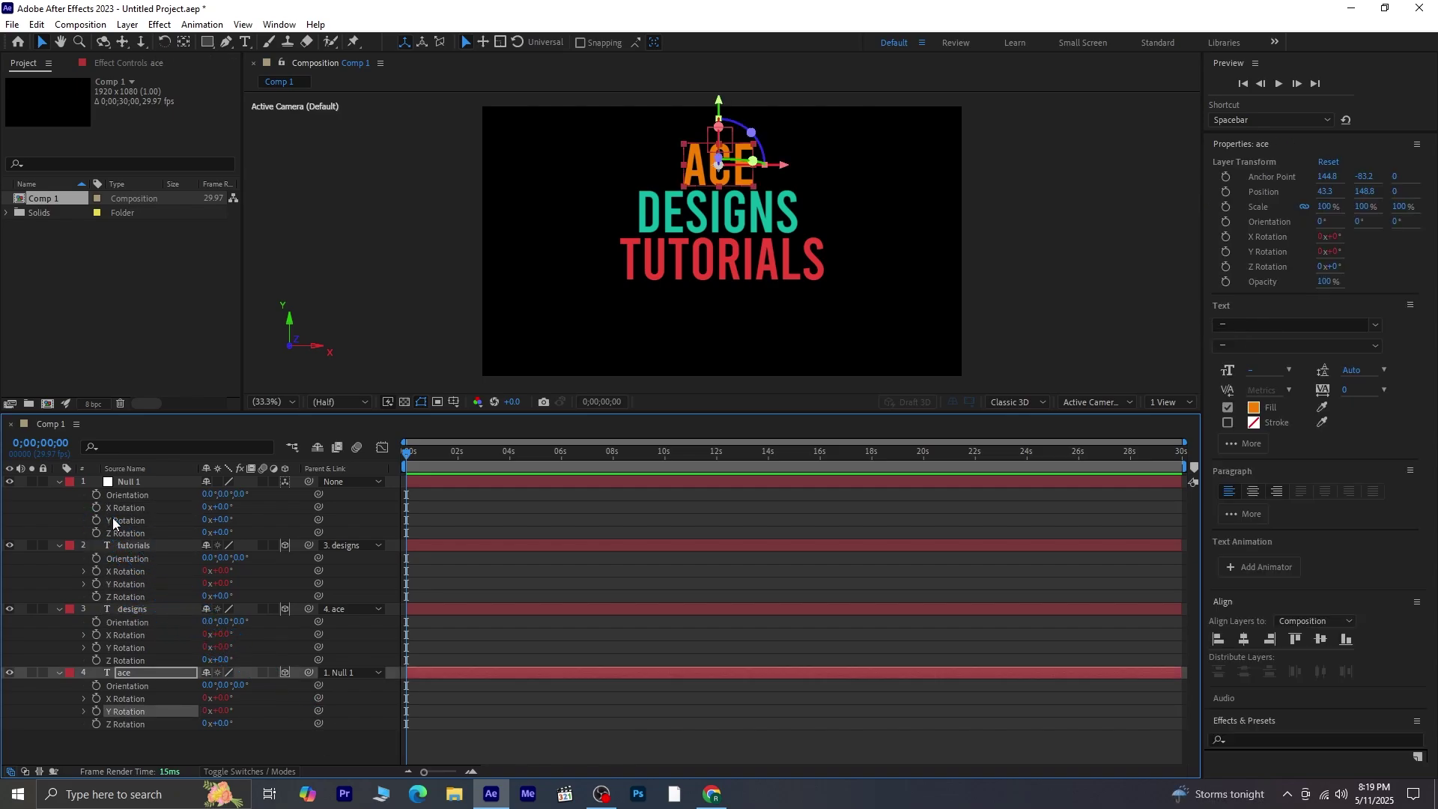
Step: Collapse the properties of the three text layers and enlarge the composition viewer
{"action": "left_click", "coordinate": [59, 672]}
{"action": "left_click", "coordinate": [60, 610]}
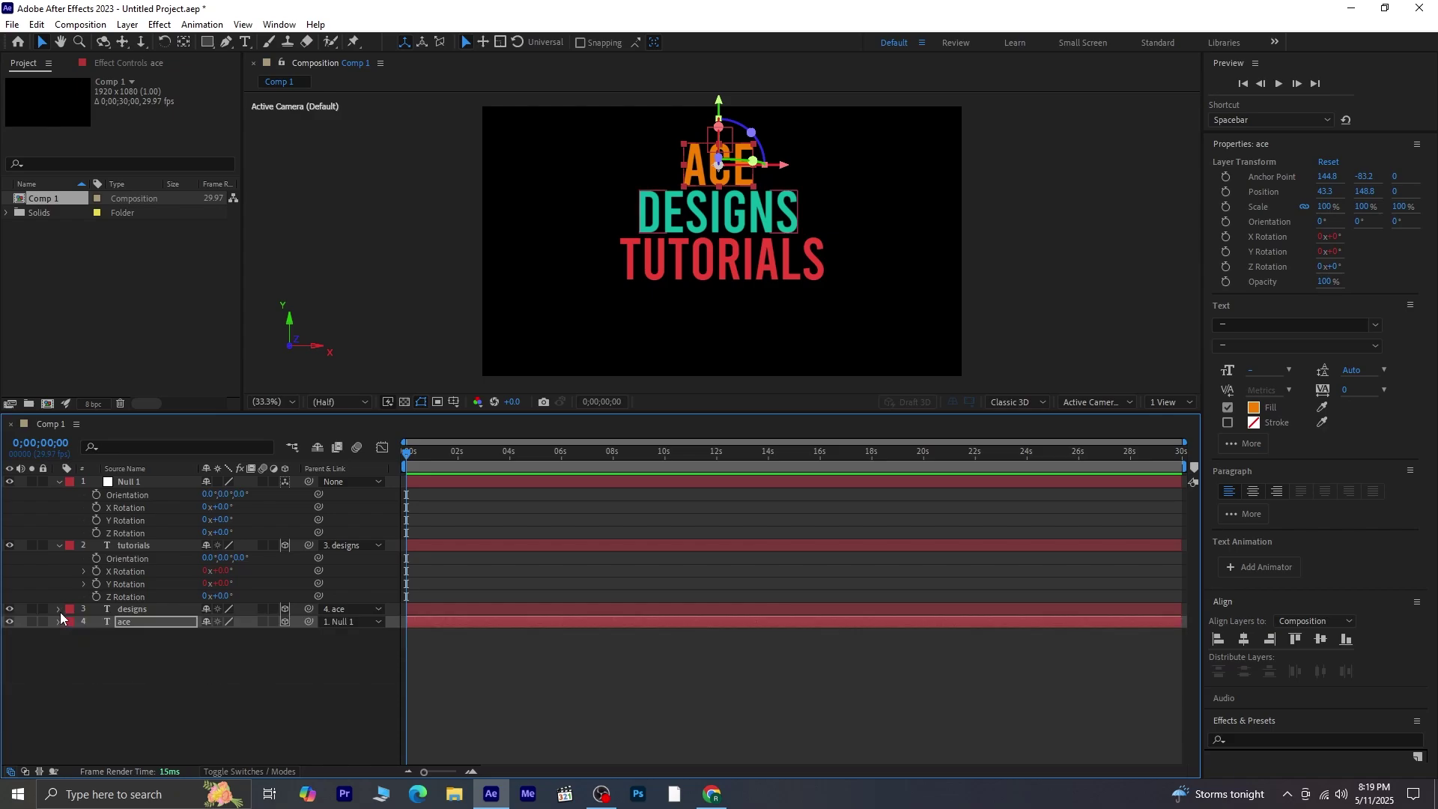
{"action": "left_click", "coordinate": [57, 545]}
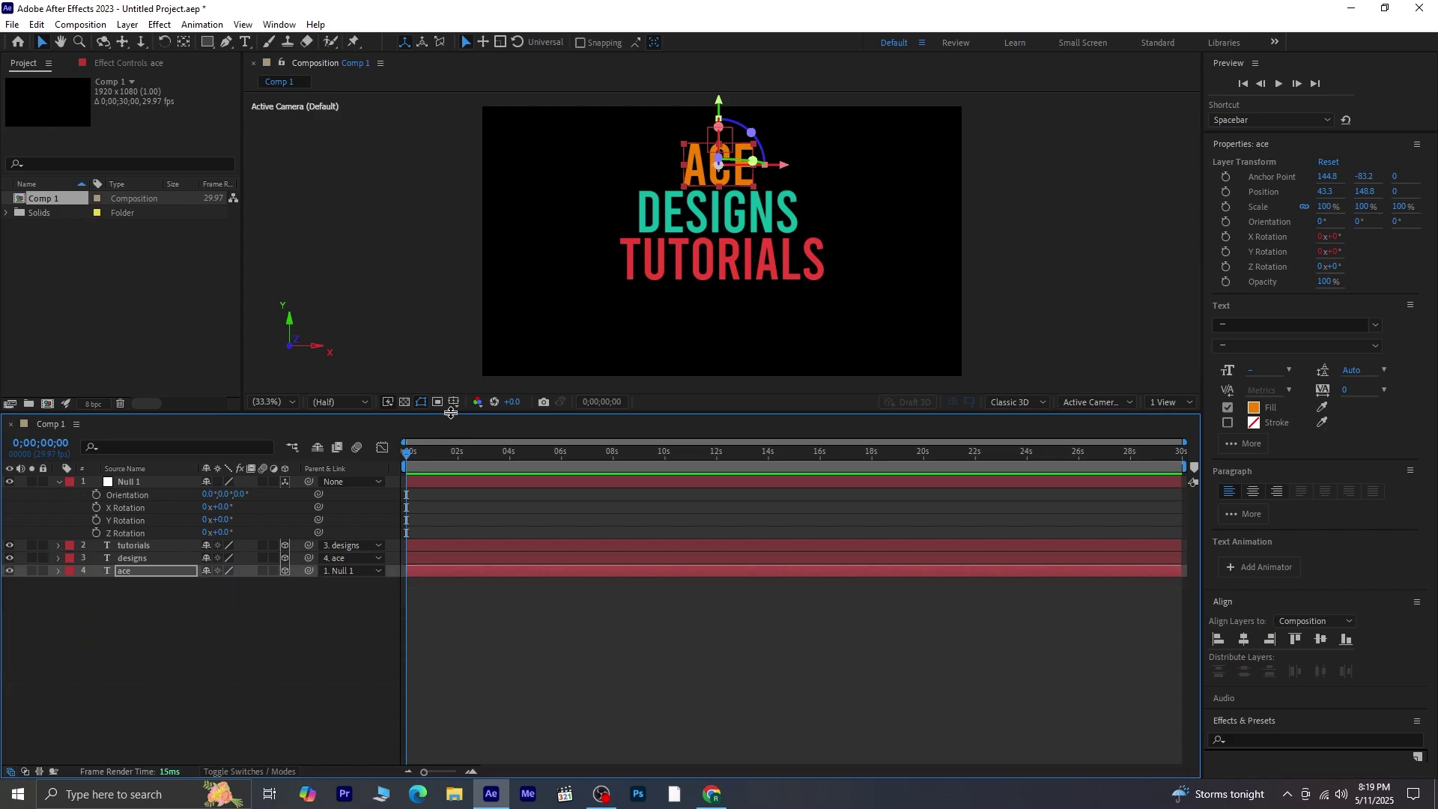
{"action": "left_click_drag", "start_coordinate": [449, 412], "coordinate": [458, 518]}
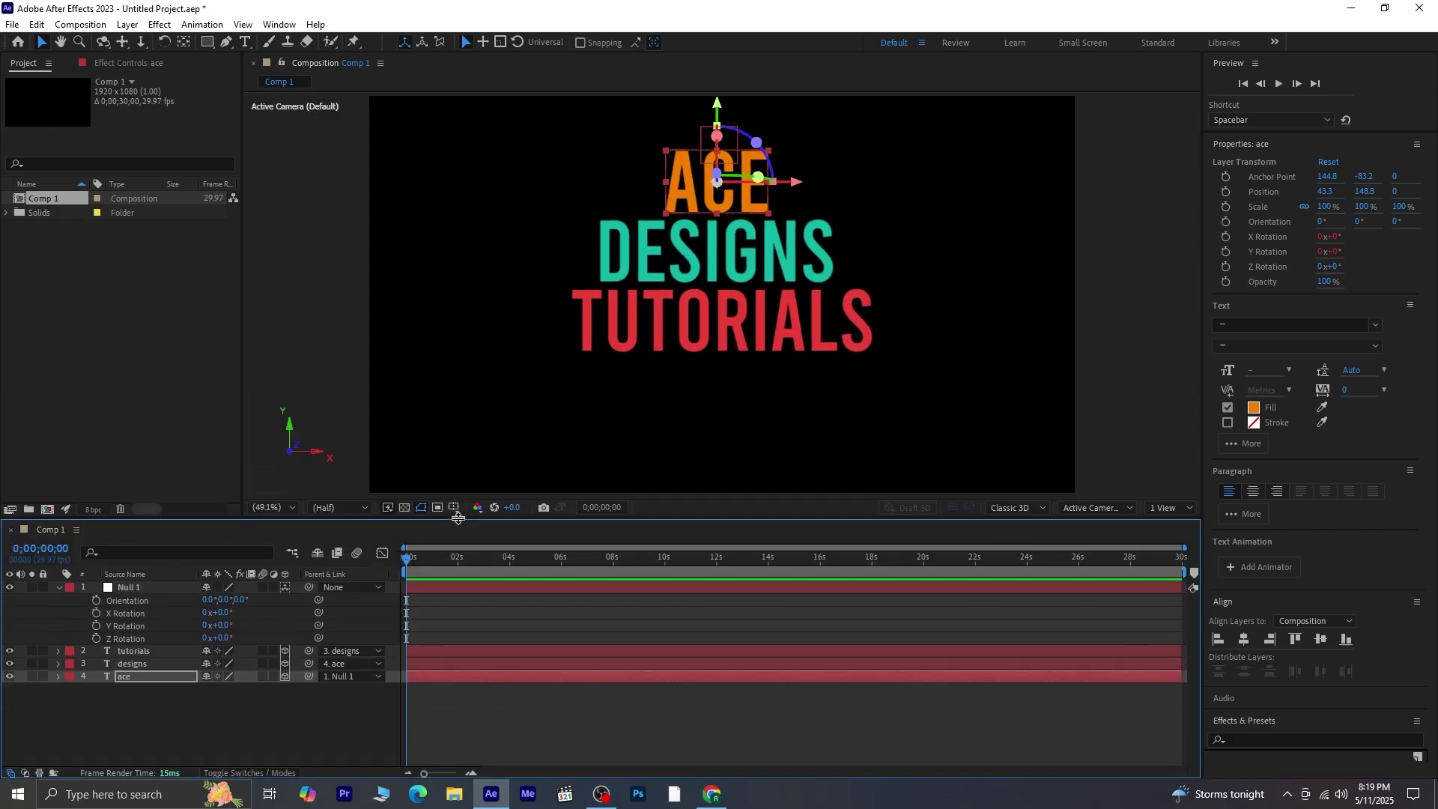
Step: Start keyframing the null's X Rotation at 0;00;00;00 and set it to 15°
{"action": "left_click", "coordinate": [96, 614]}
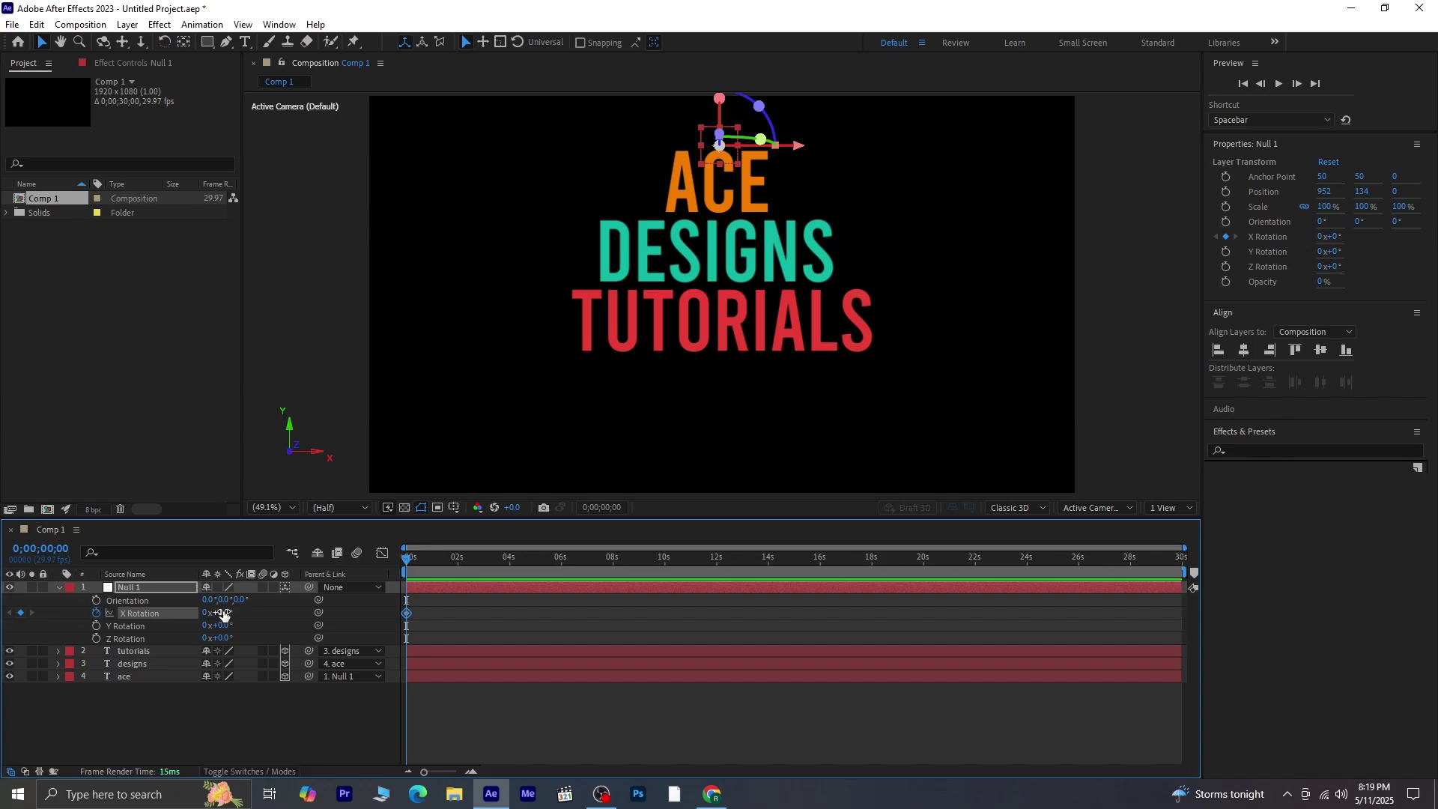
{"action": "left_click_drag", "start_coordinate": [223, 613], "coordinate": [237, 613]}
{"action": "key", "text": "space"}
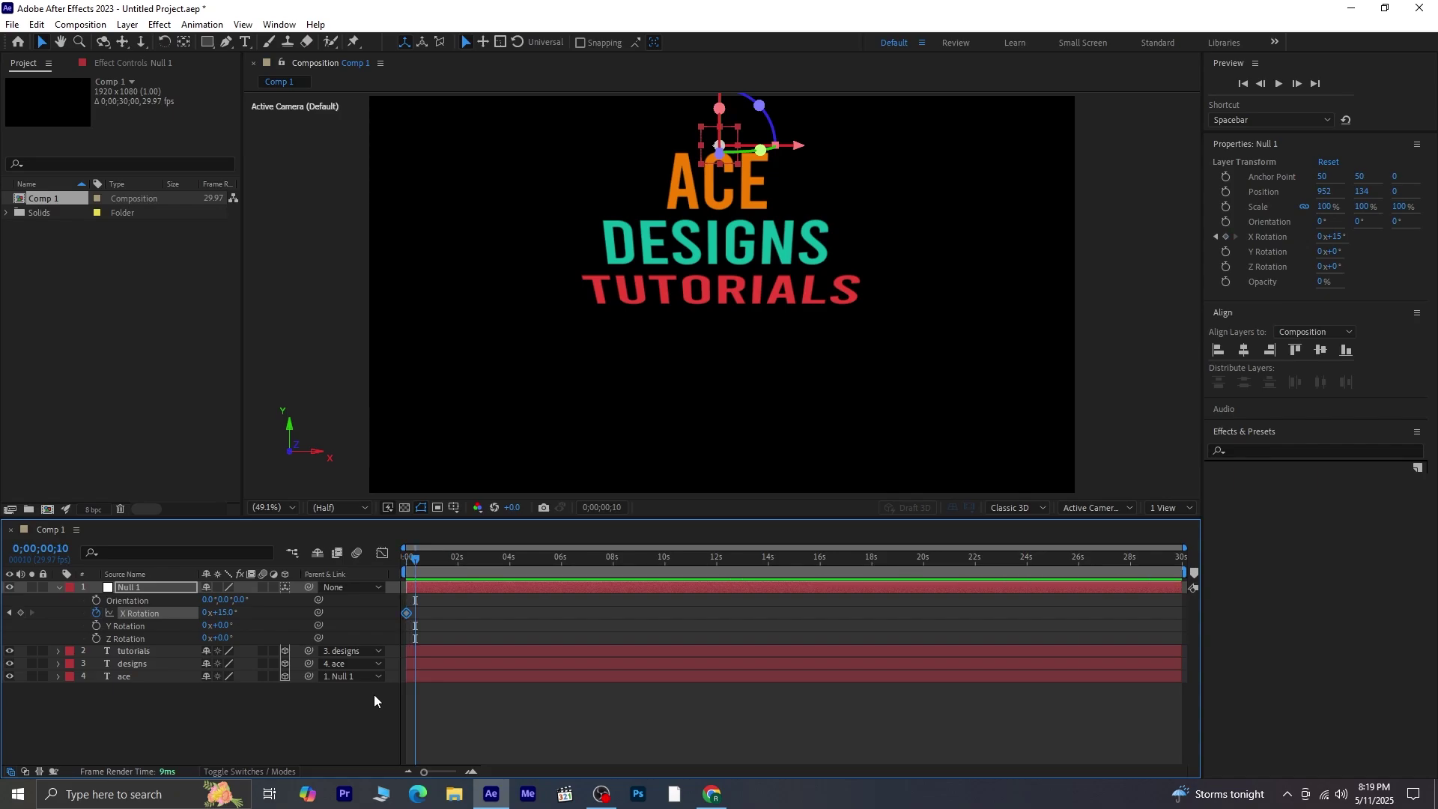
Step: Add an X Rotation keyframe of -15° to the null at 0;00;00;10
{"action": "key", "text": "equal"}
{"action": "key", "text": "equal"}
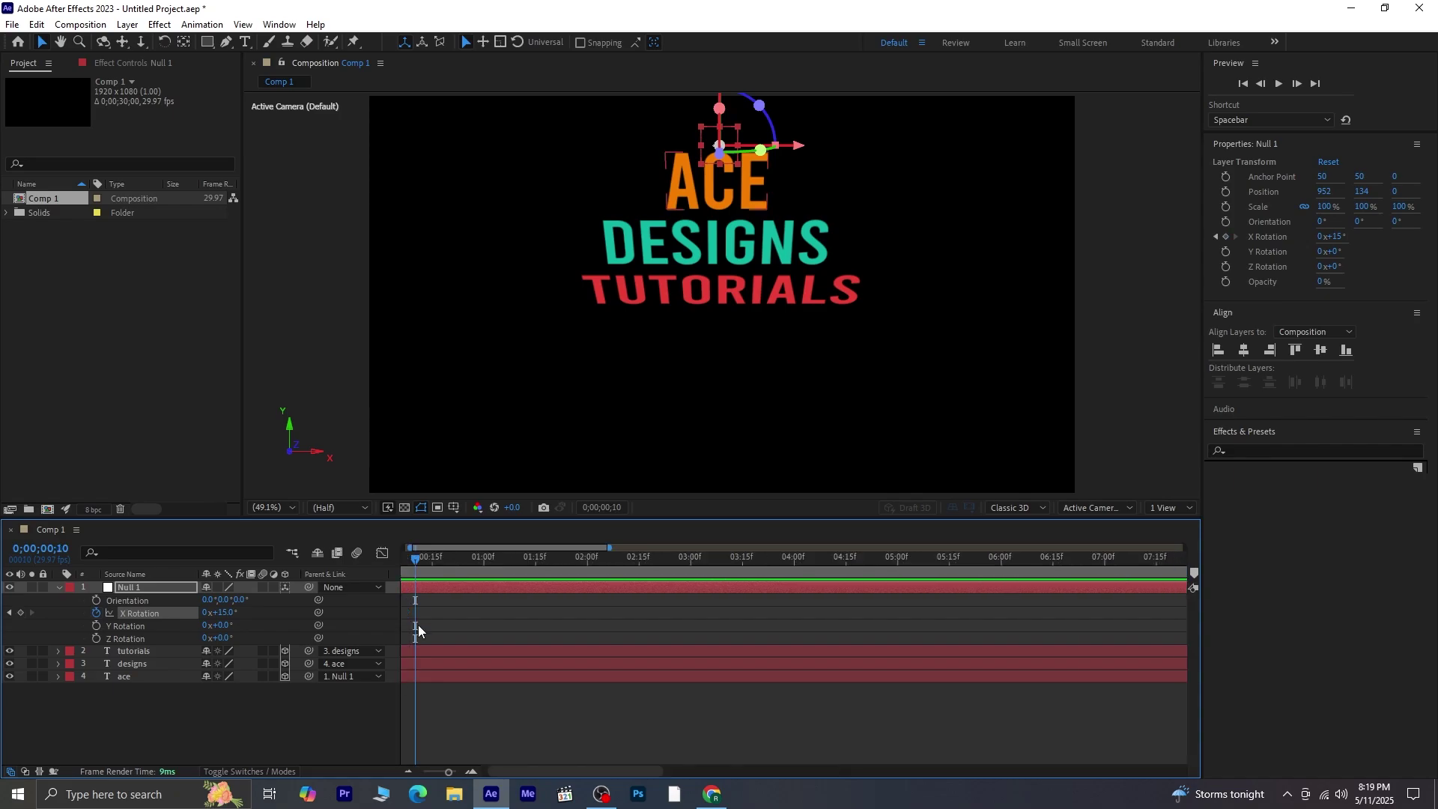
{"action": "key", "text": "Home"}
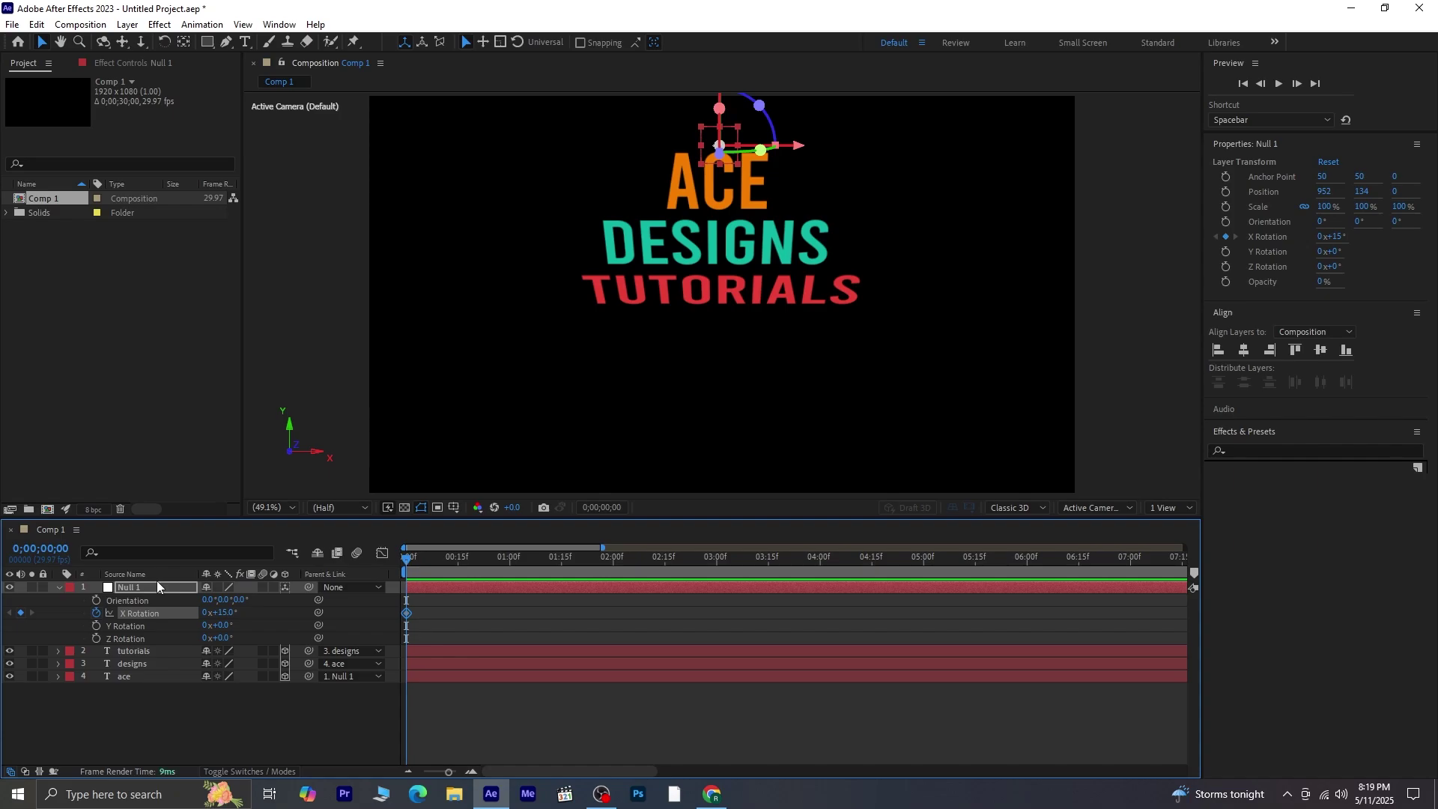
{"action": "key", "text": "shift+Page_Down"}
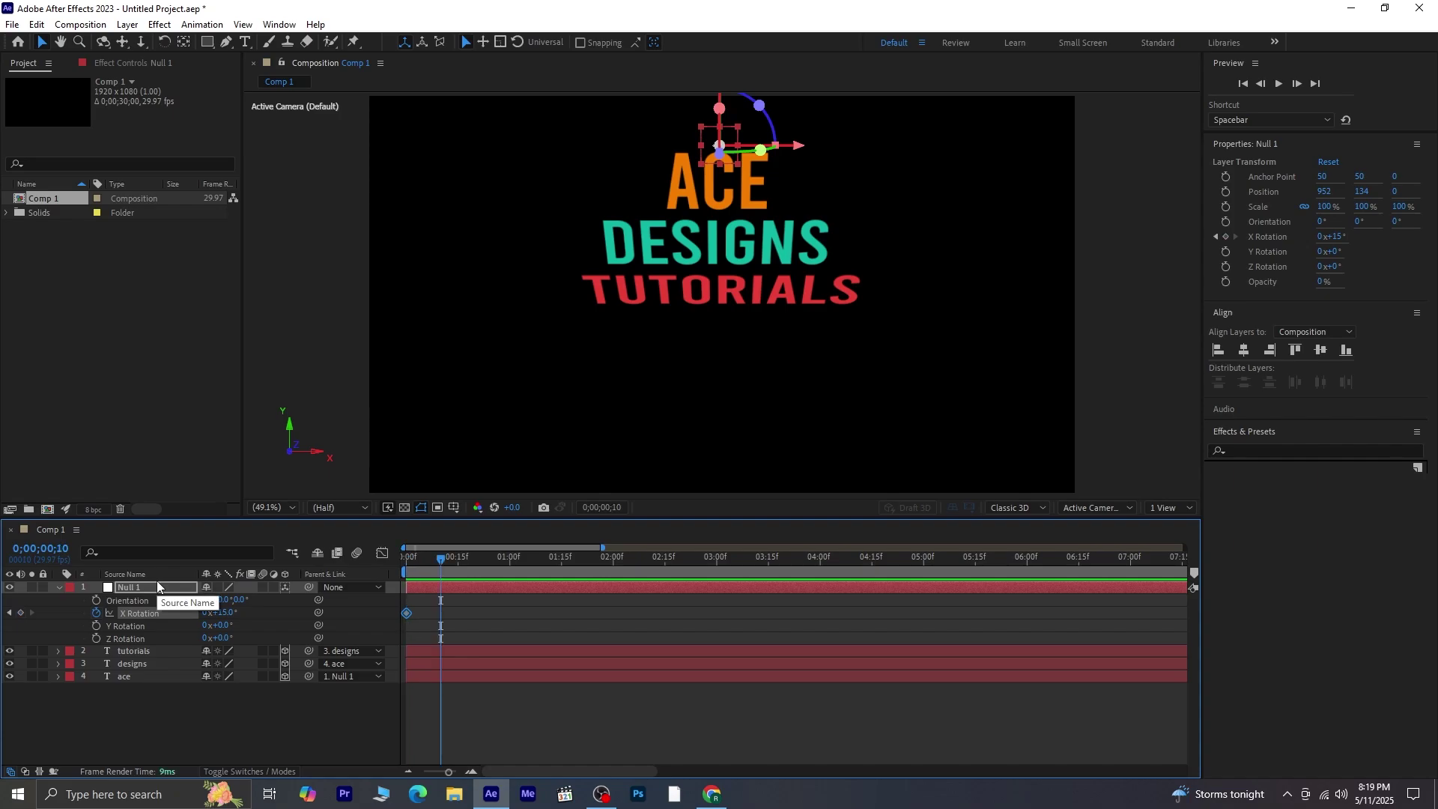
{"action": "left_click", "coordinate": [222, 612]}
{"action": "type", "text": "-15"}
{"action": "key", "text": "Return"}
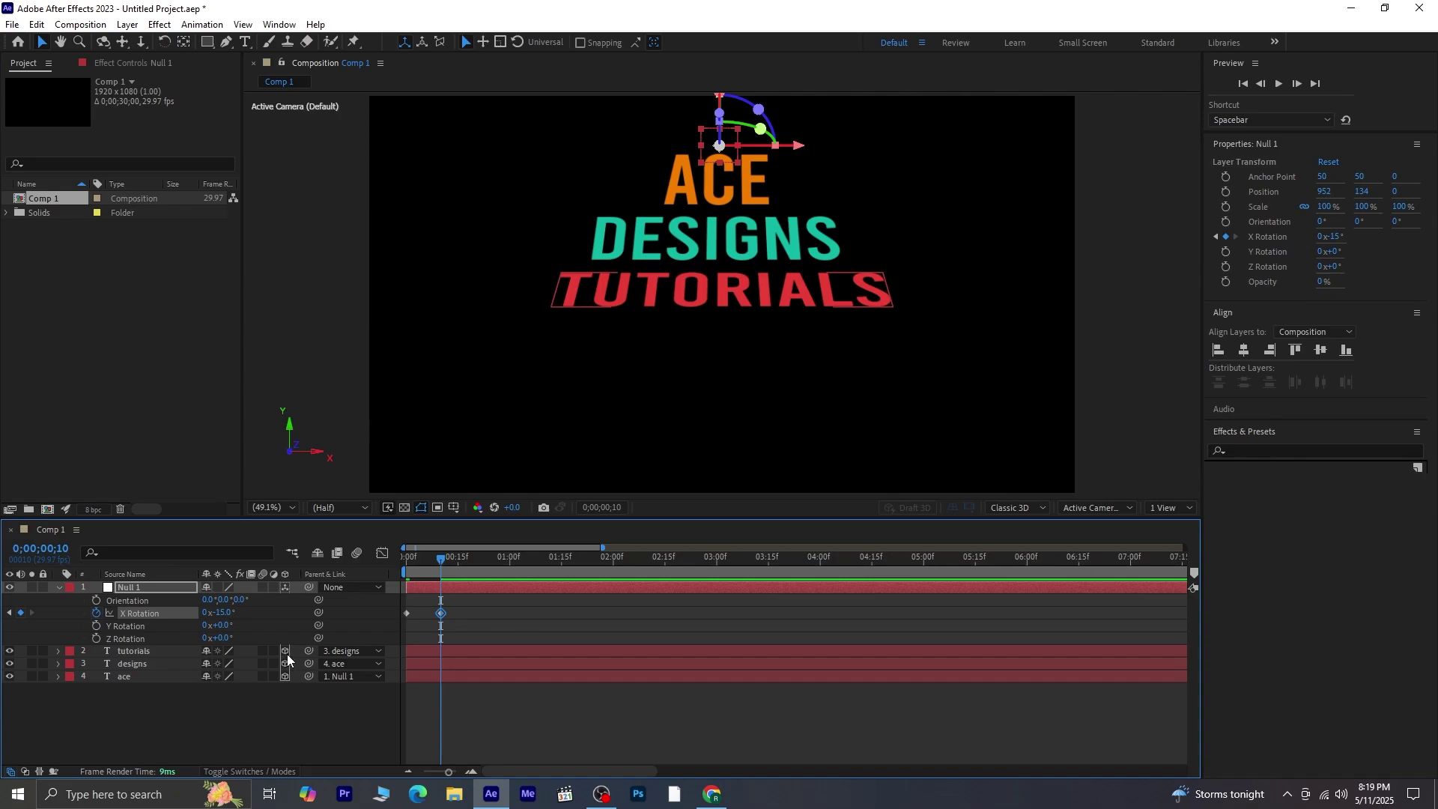
Step: Add null X Rotation keyframes of 10° at 0;00;00;20 and -10° at 0;00;01;00
{"action": "key", "text": "shift+Page_Down"}
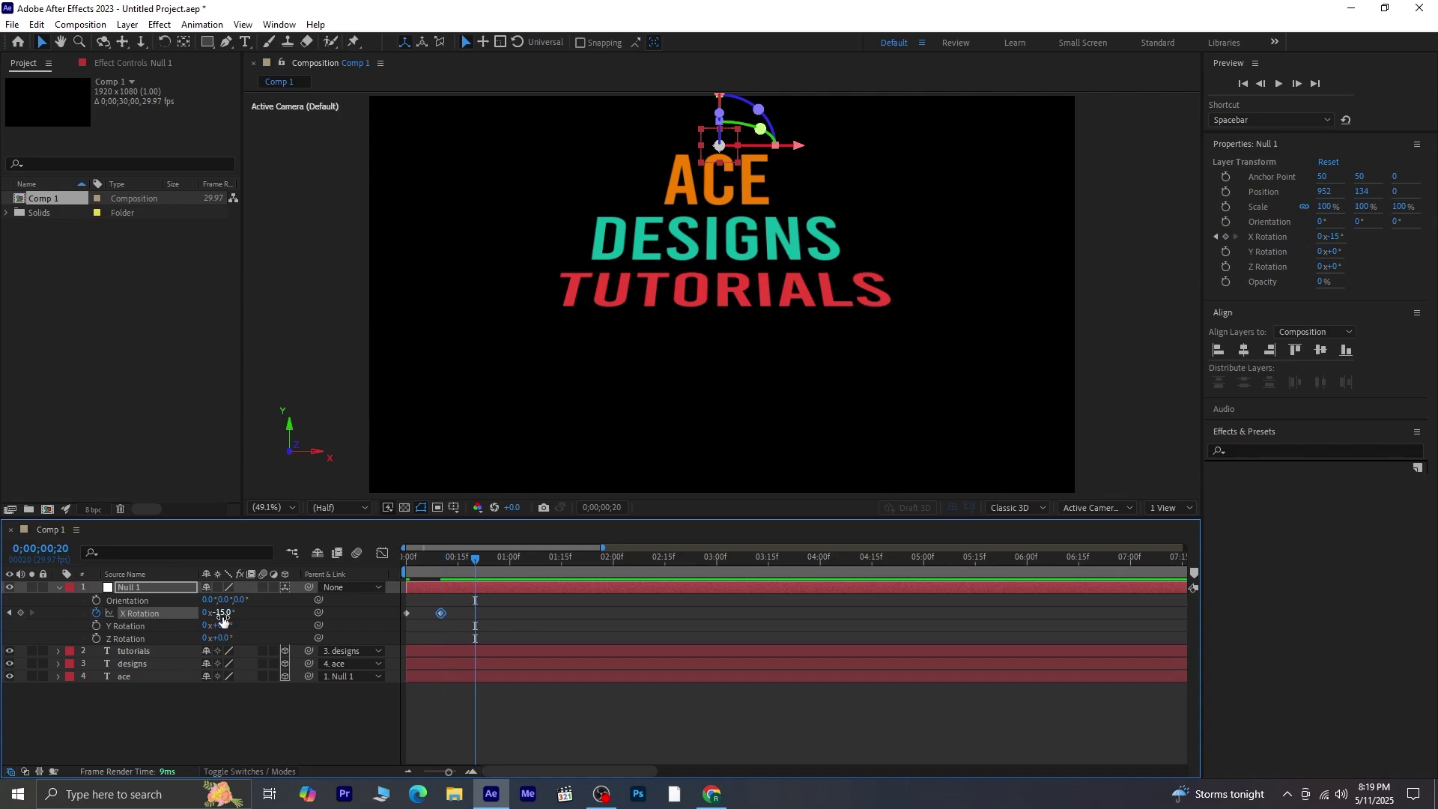
{"action": "left_click", "coordinate": [223, 612]}
{"action": "type", "text": "10"}
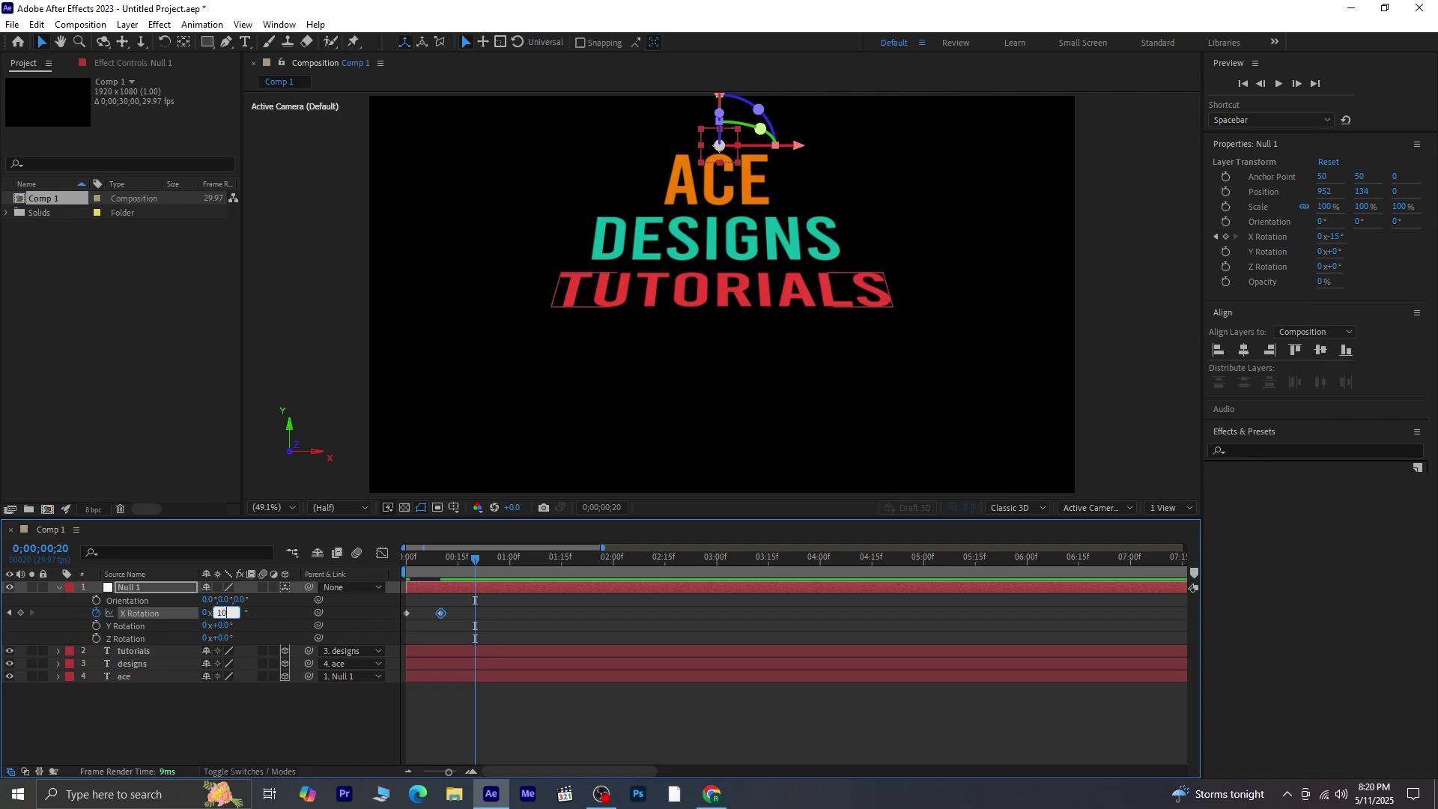
{"action": "key", "text": "Return"}
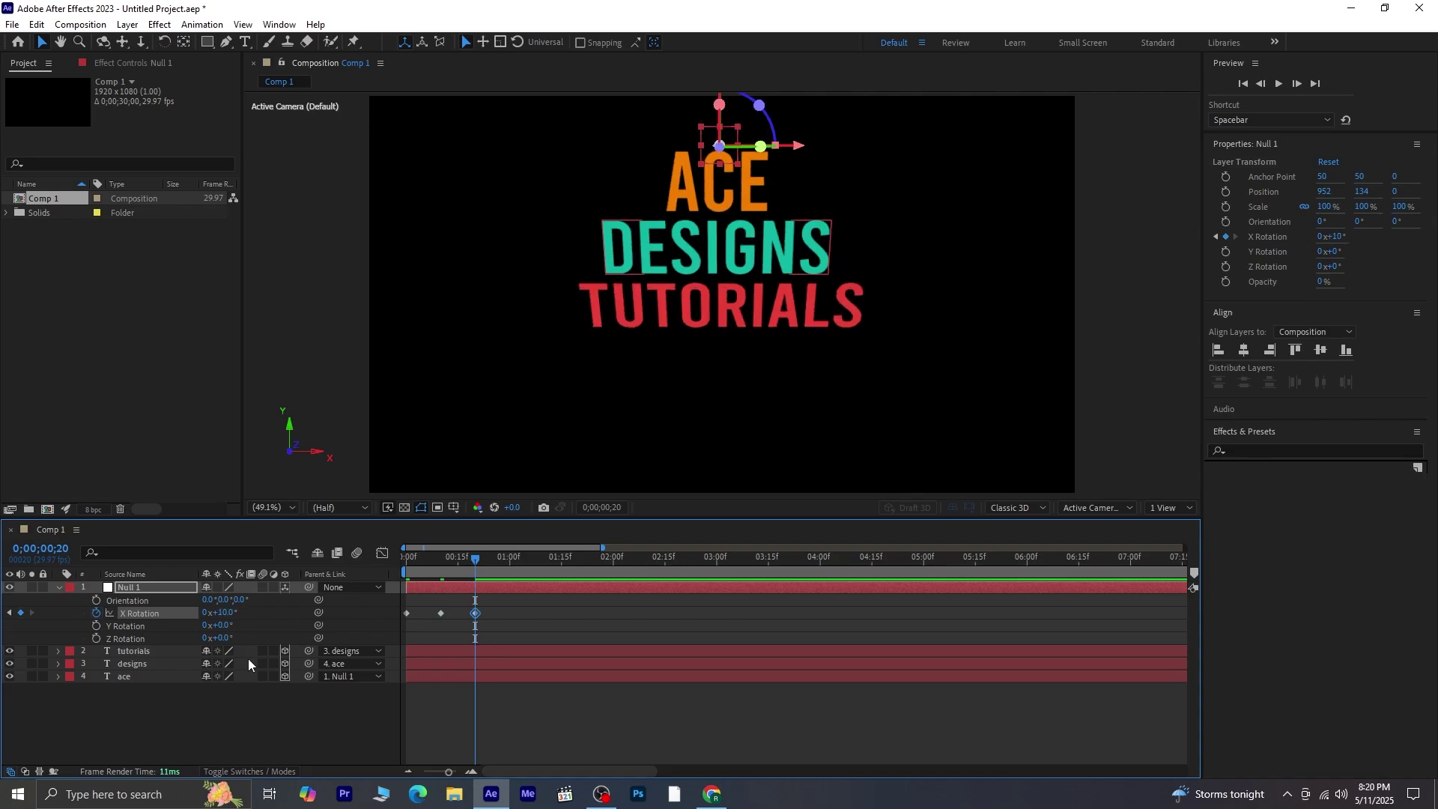
{"action": "key", "text": "shift+Page_Down"}
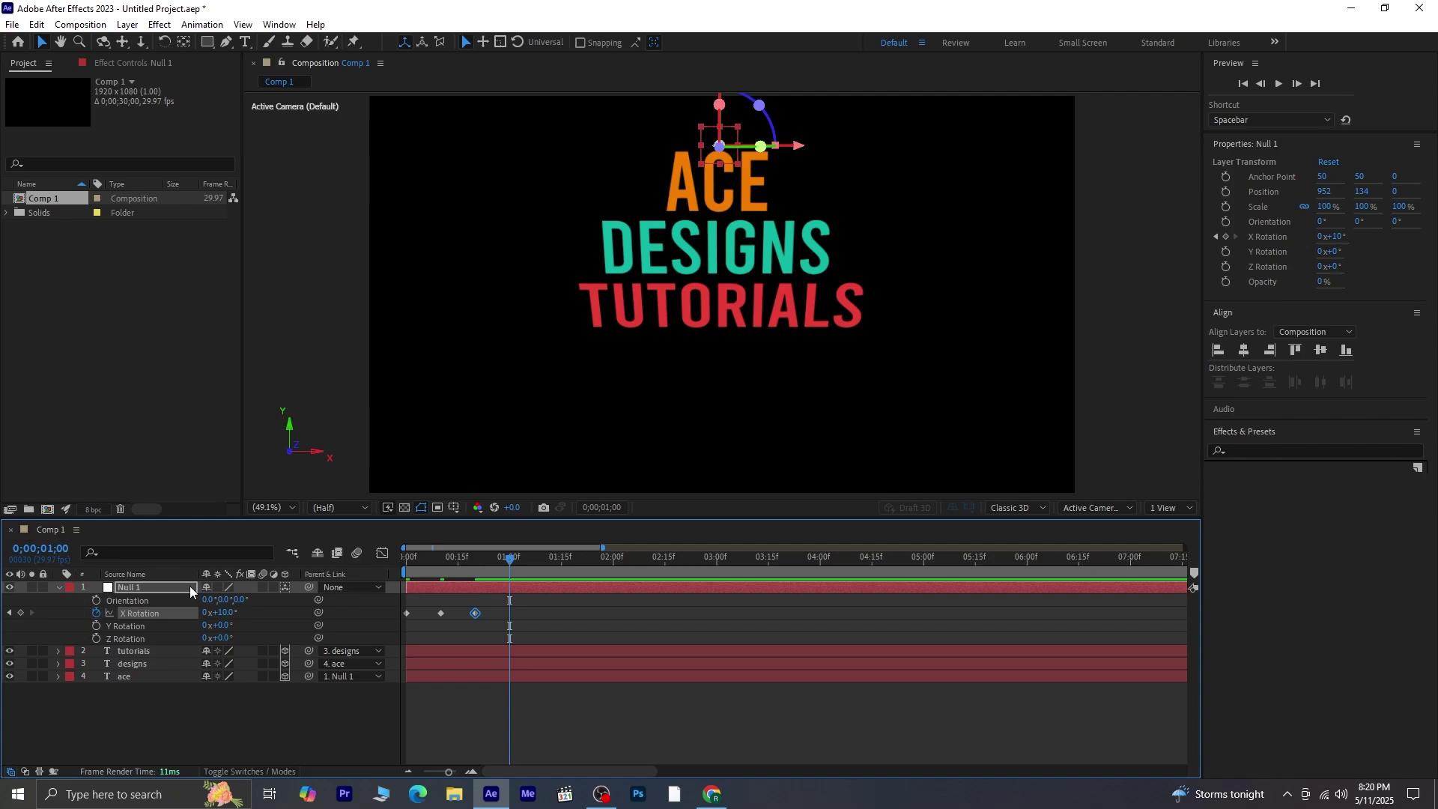
{"action": "left_click", "coordinate": [215, 611]}
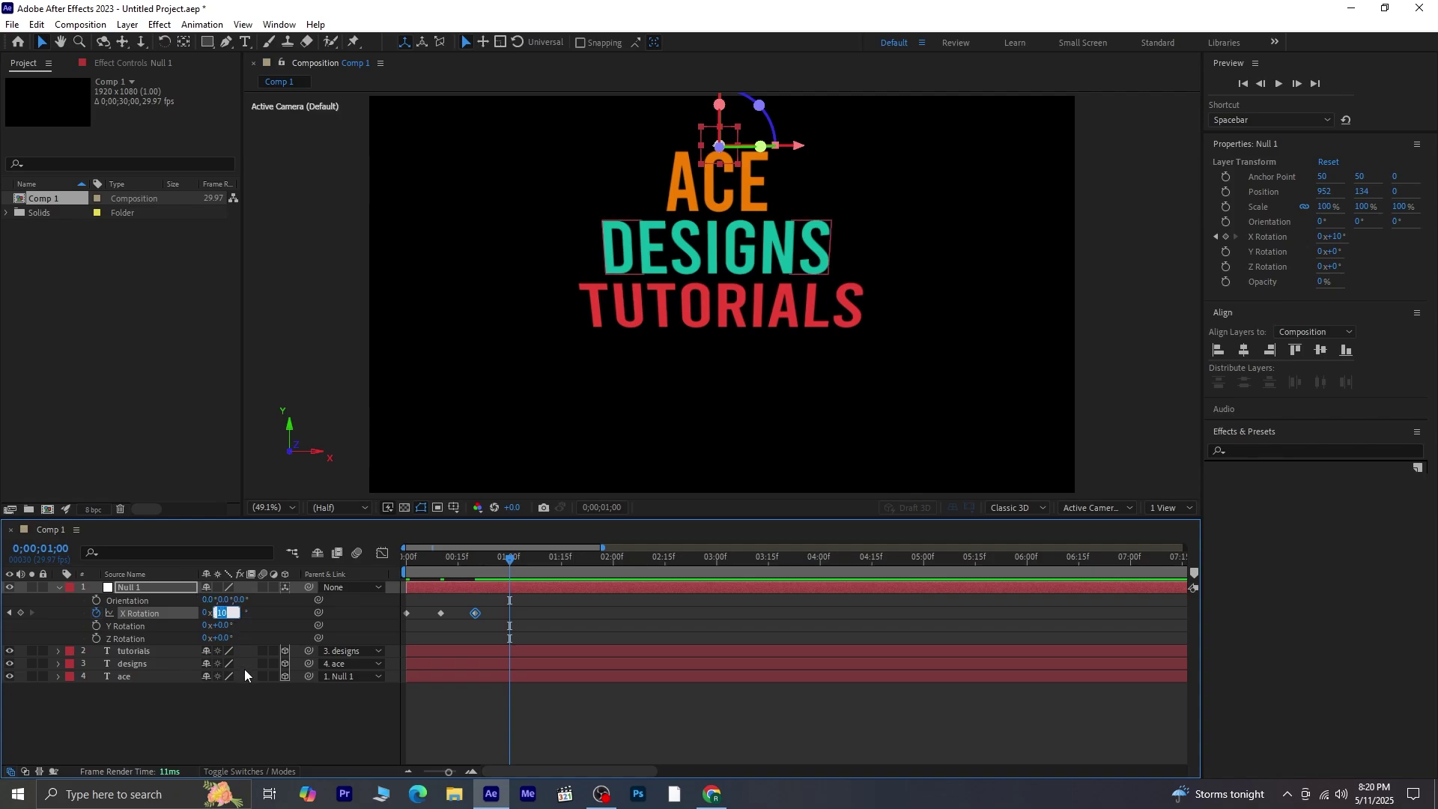
{"action": "type", "text": "-1"}
{"action": "key", "text": "Return"}
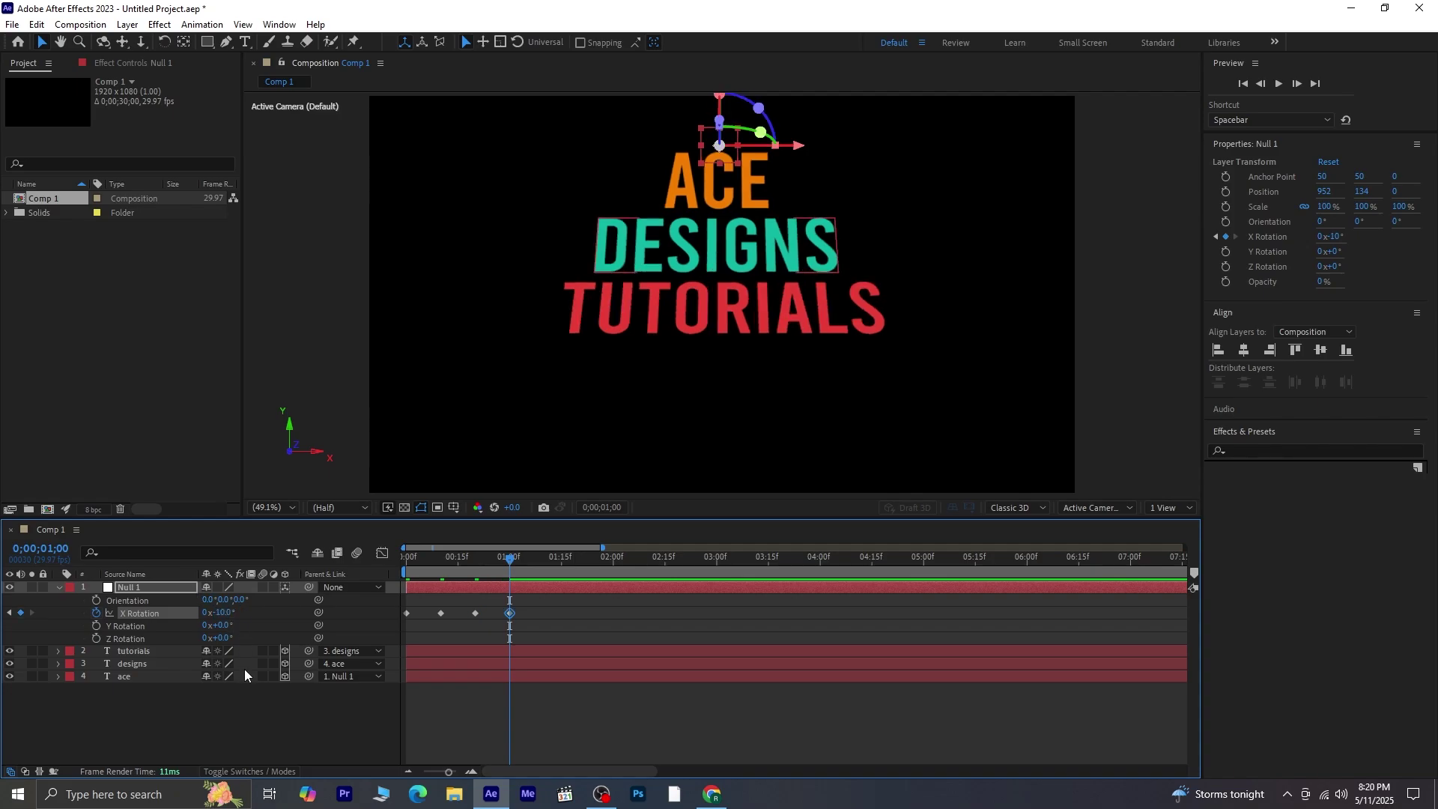
Step: Add null X Rotation keyframes of 5° at 0;00;01;10 and -5° at 0;00;01;20
{"action": "key", "text": "shift+Page_Down"}
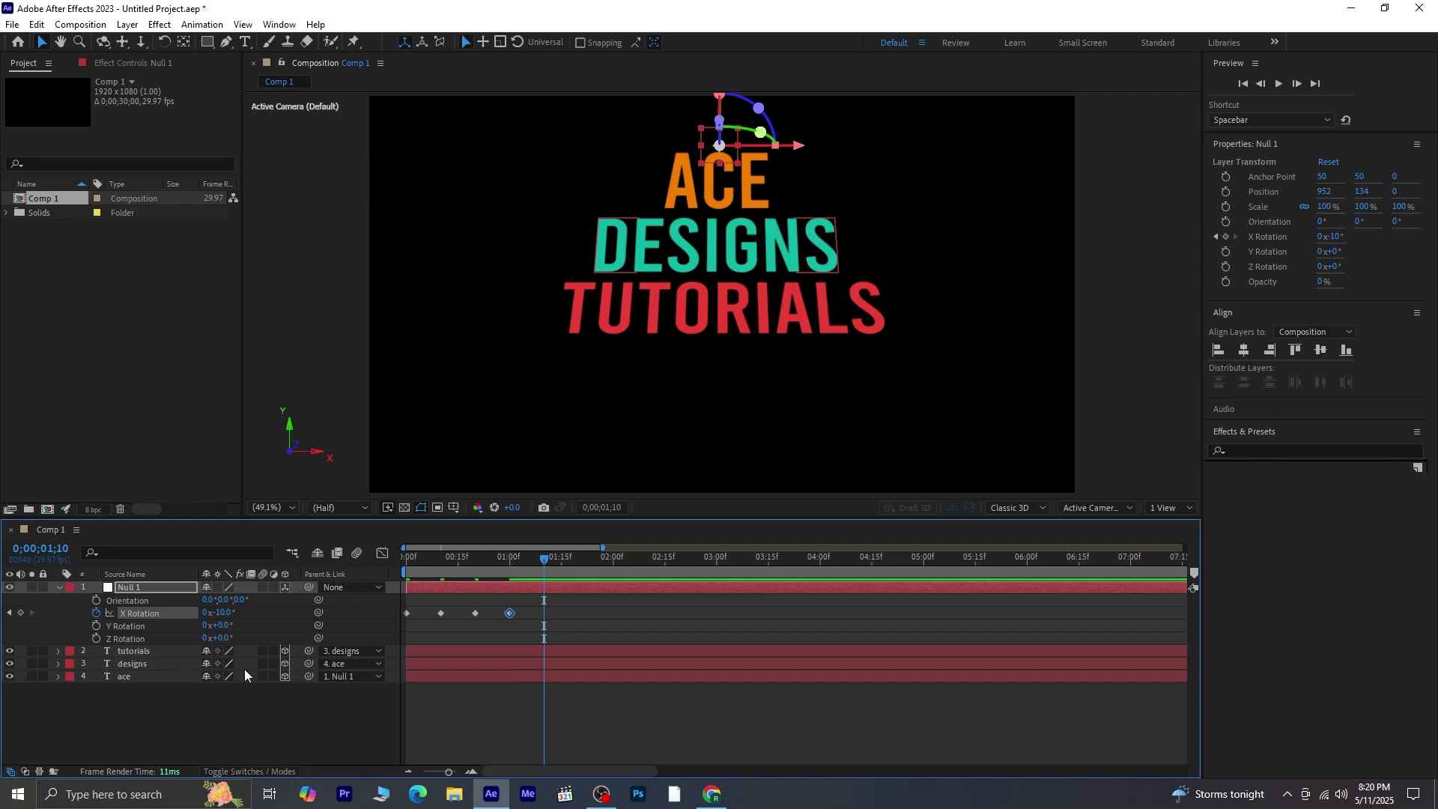
{"action": "left_click", "coordinate": [223, 613]}
{"action": "type", "text": "5"}
{"action": "key", "text": "Return"}
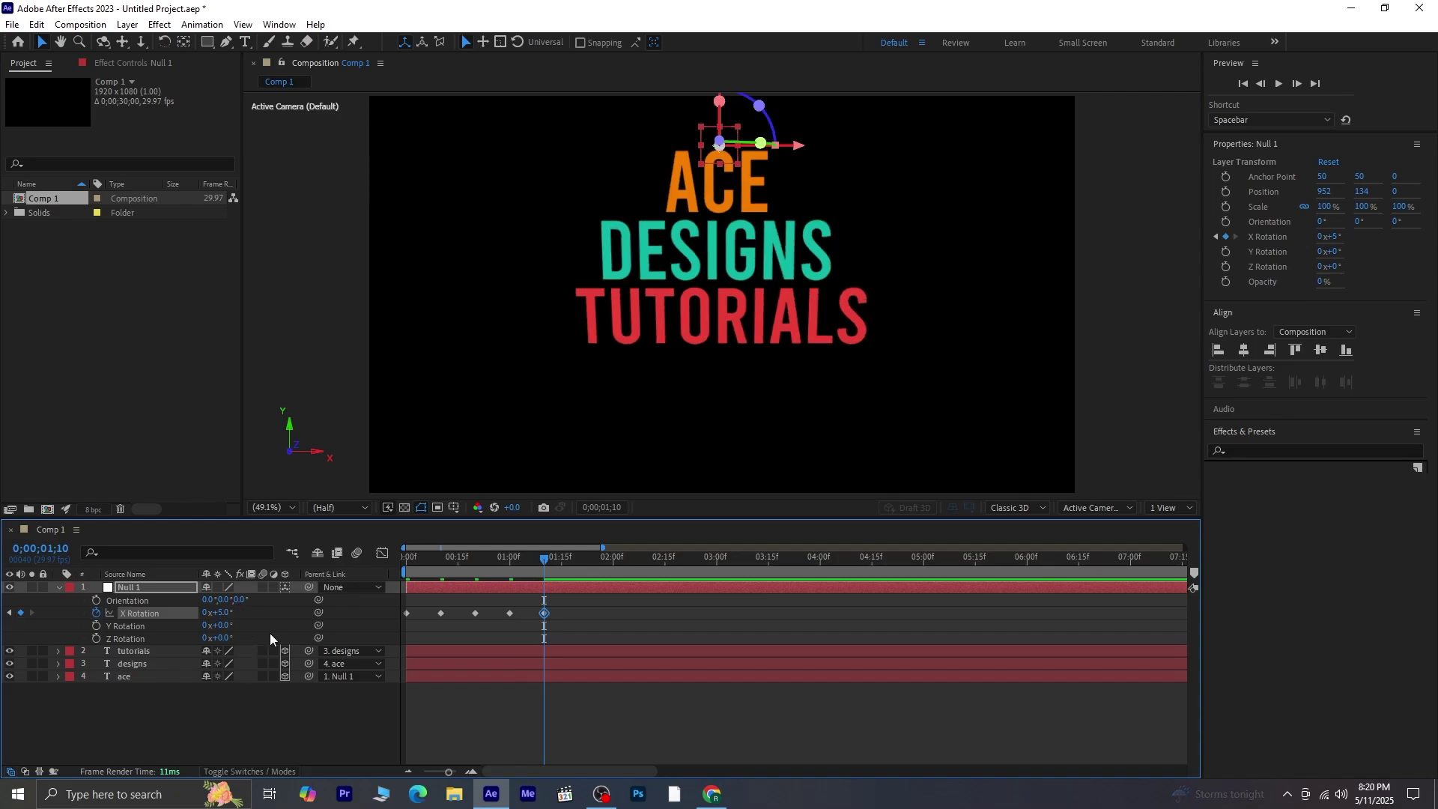
{"action": "key", "text": "shift+Page_Down"}
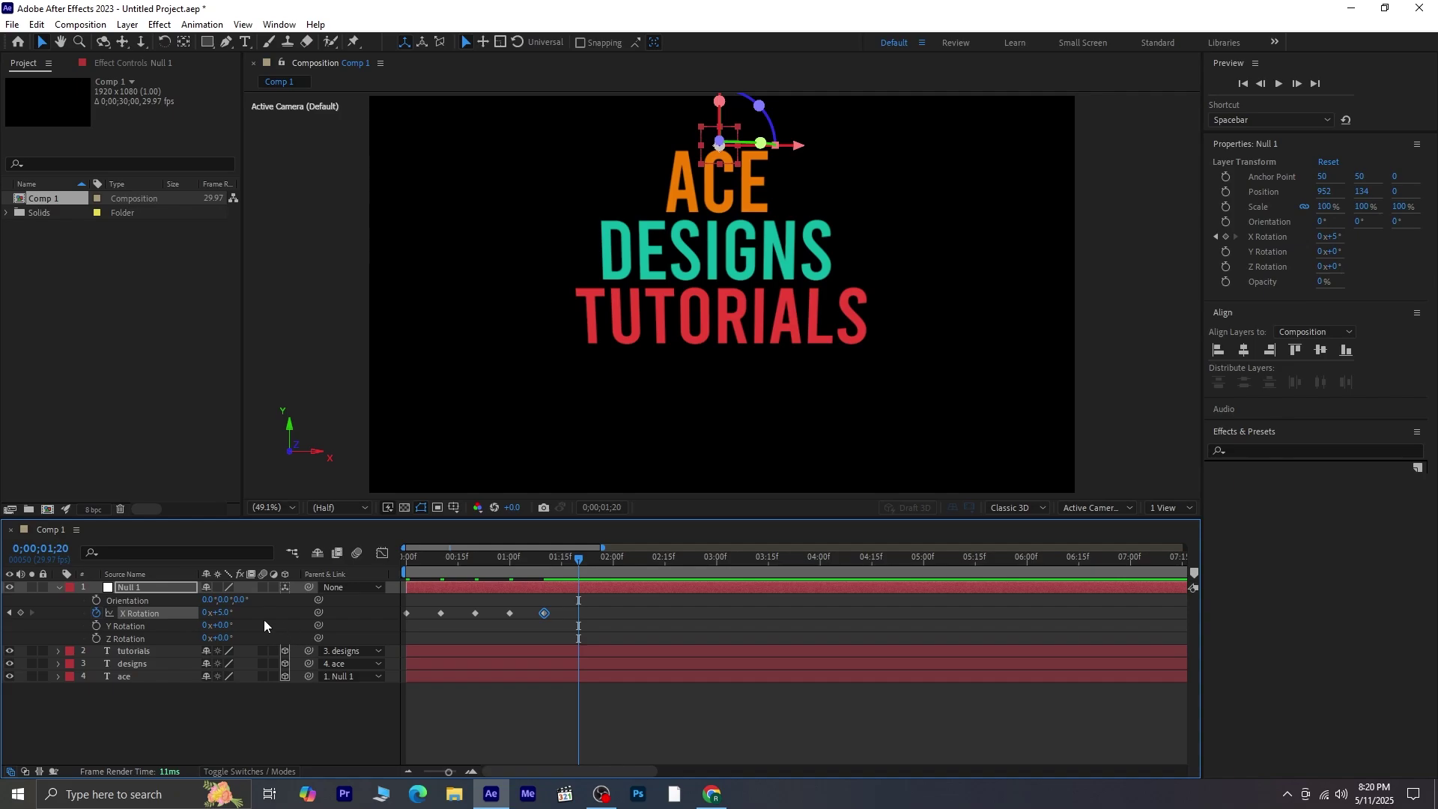
{"action": "left_click", "coordinate": [221, 612]}
{"action": "type", "text": "-5"}
{"action": "key", "text": "Return"}
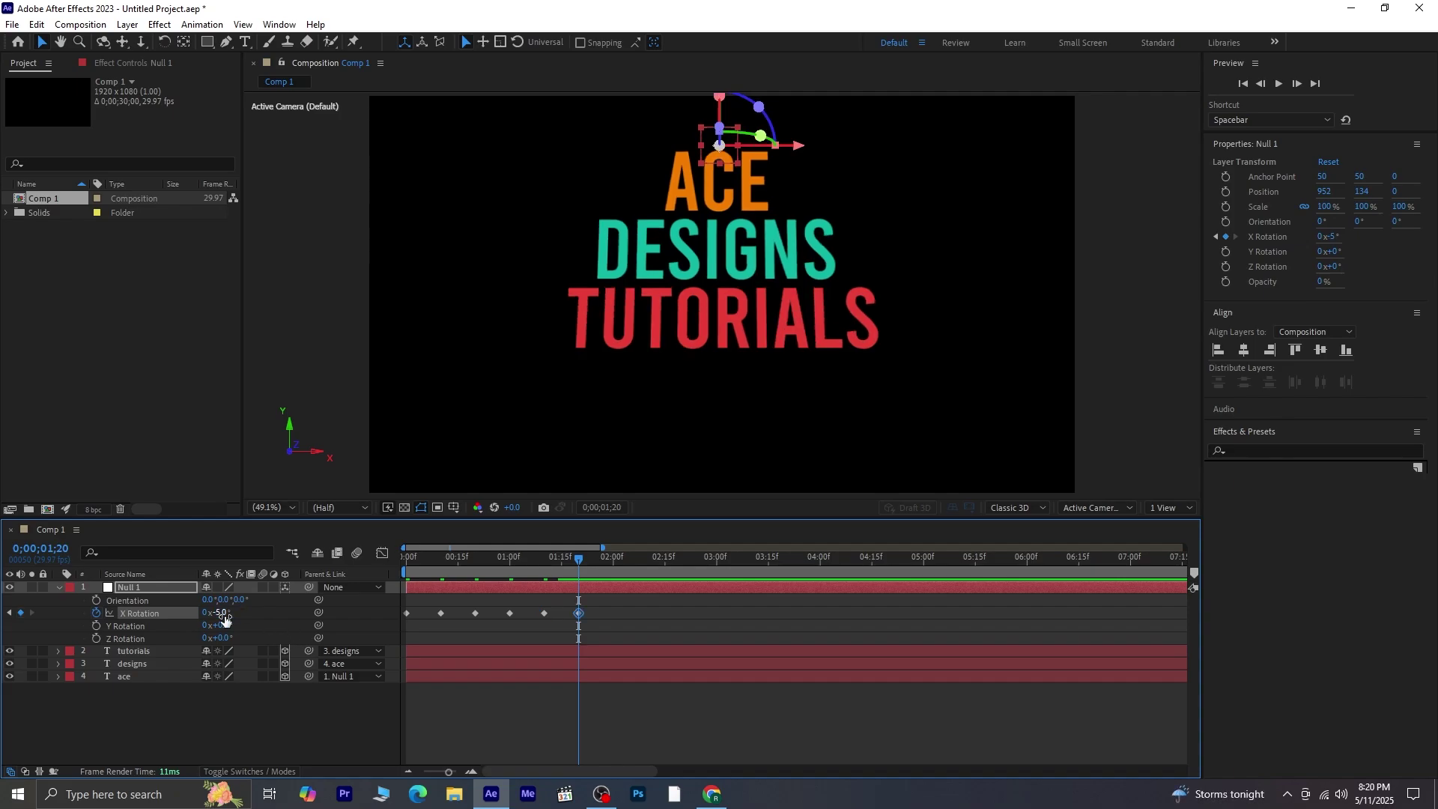
Step: Add null X Rotation keyframes of 2° at 0;00;02;00 and -2° at 0;00;02;10
{"action": "key", "text": "shift+Page_Down"}
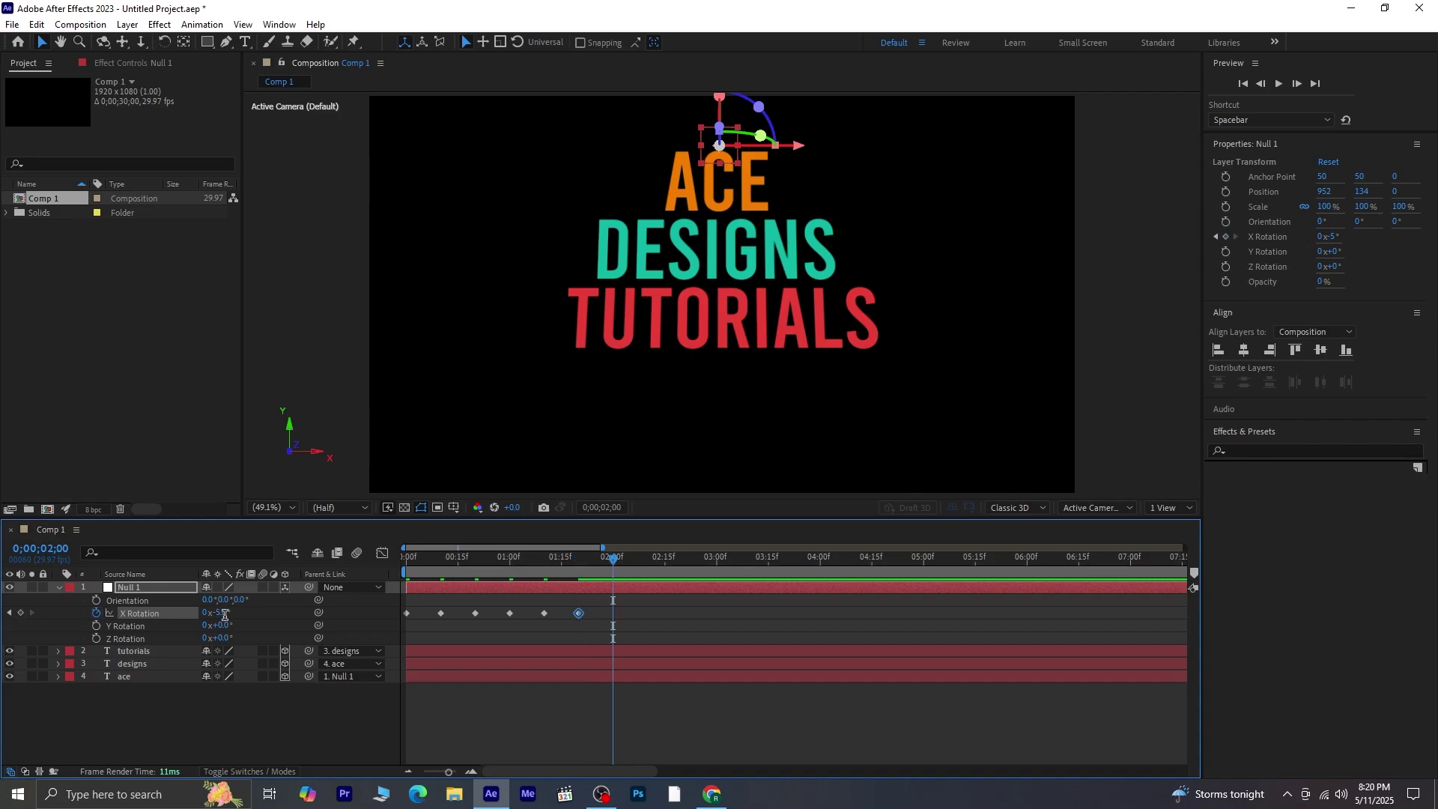
{"action": "left_click", "coordinate": [223, 613]}
{"action": "type", "text": "2"}
{"action": "key", "text": "Return"}
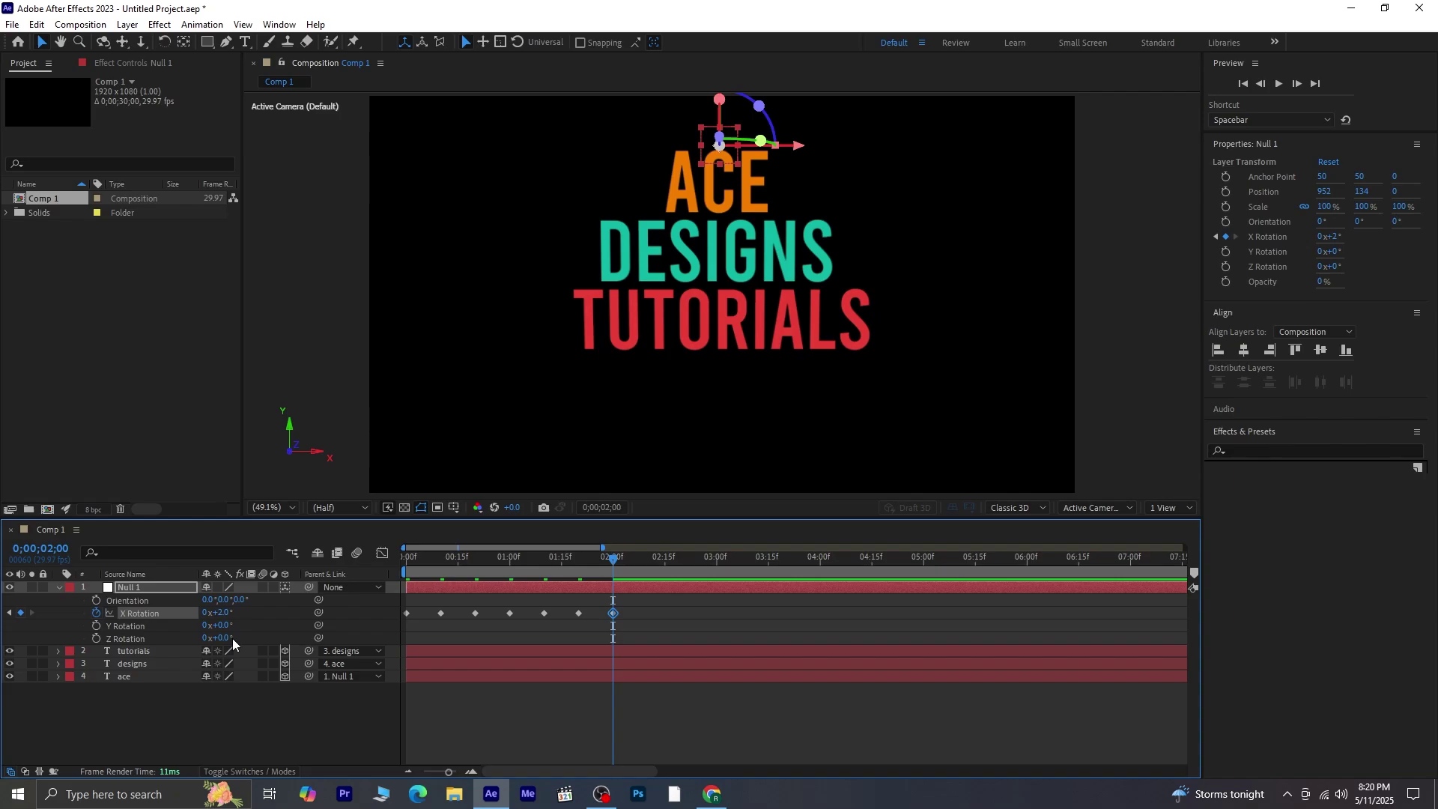
{"action": "key", "text": "shift+Page_Down"}
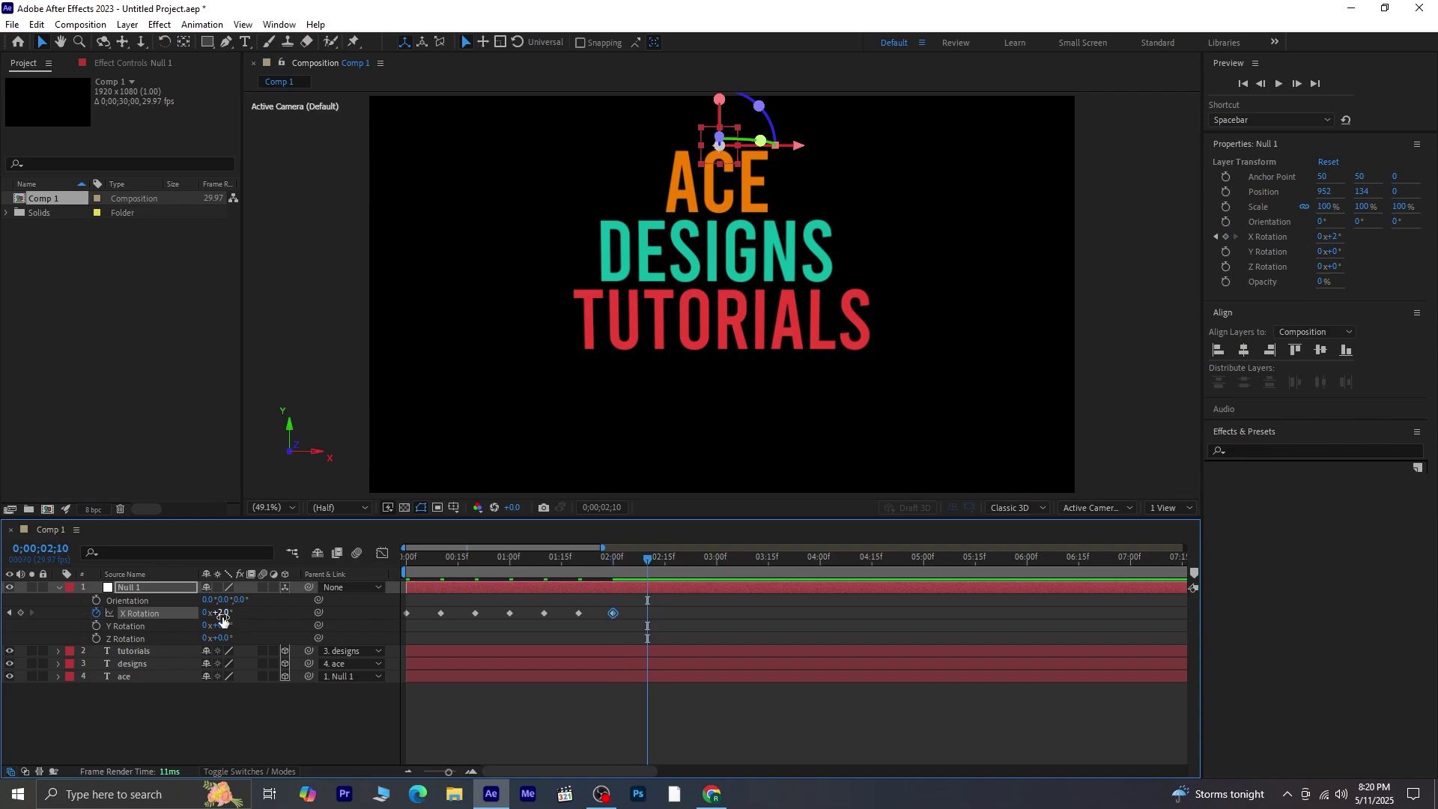
{"action": "left_click", "coordinate": [222, 613]}
{"action": "type", "text": "-2"}
{"action": "key", "text": "Return"}
Step: Add a closing null X Rotation keyframe of 0° at 0;00;02;20
{"action": "key", "text": "shift+Page_Down"}
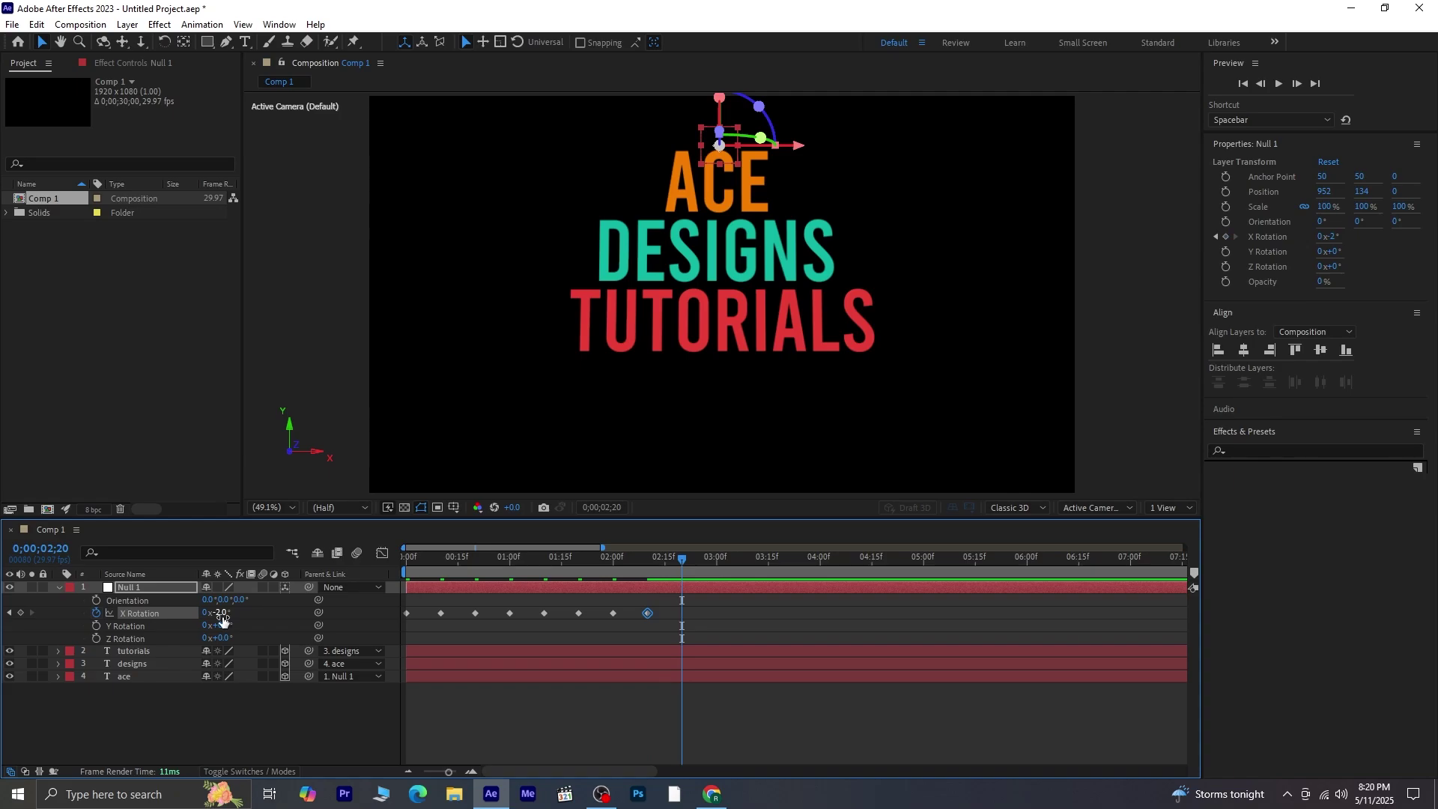
{"action": "left_click", "coordinate": [223, 614]}
{"action": "type", "text": "0"}
{"action": "key", "text": "Return"}
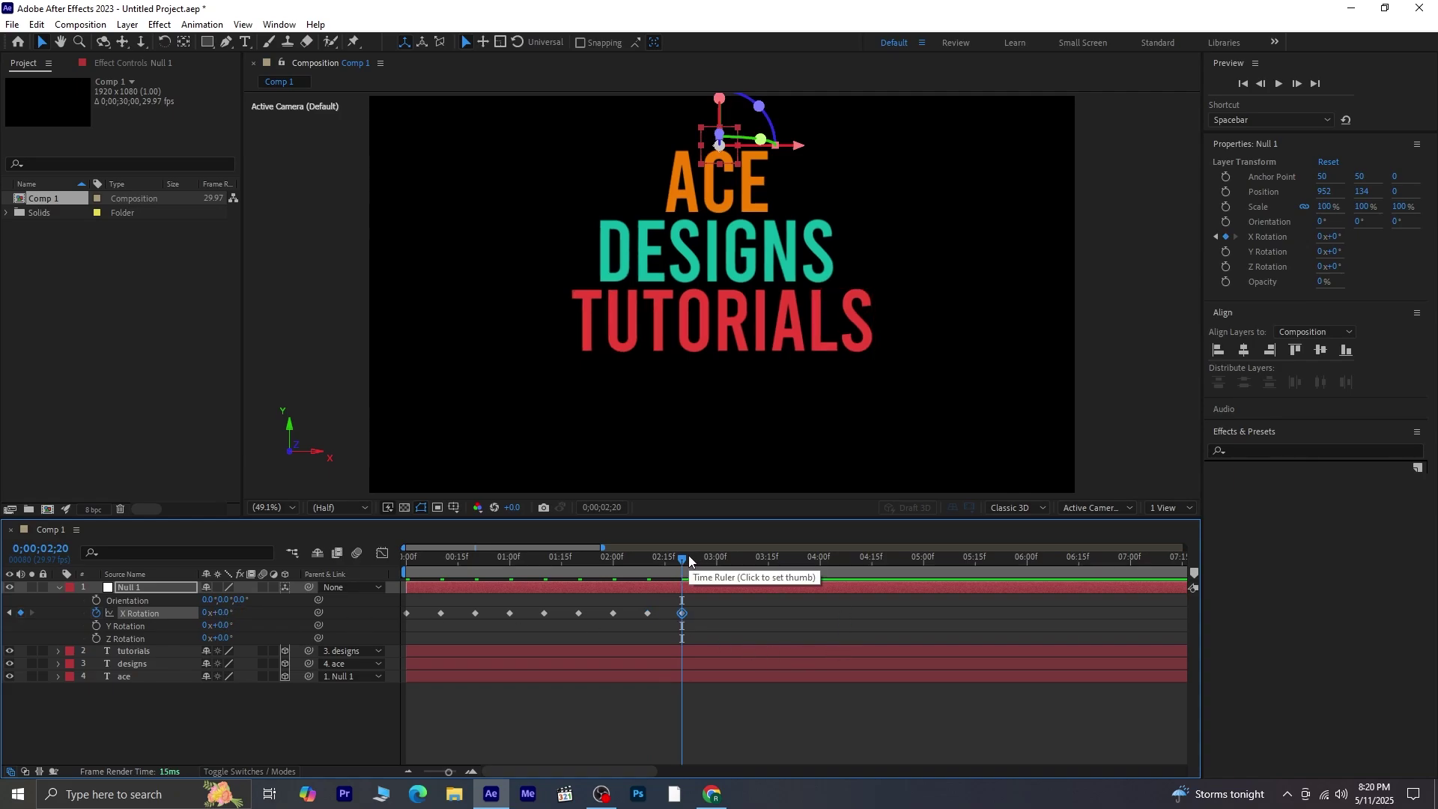
Step: Play the X Rotation swing from the start of the composition several times to check the motion
{"action": "left_click_drag", "start_coordinate": [689, 560], "coordinate": [407, 560]}
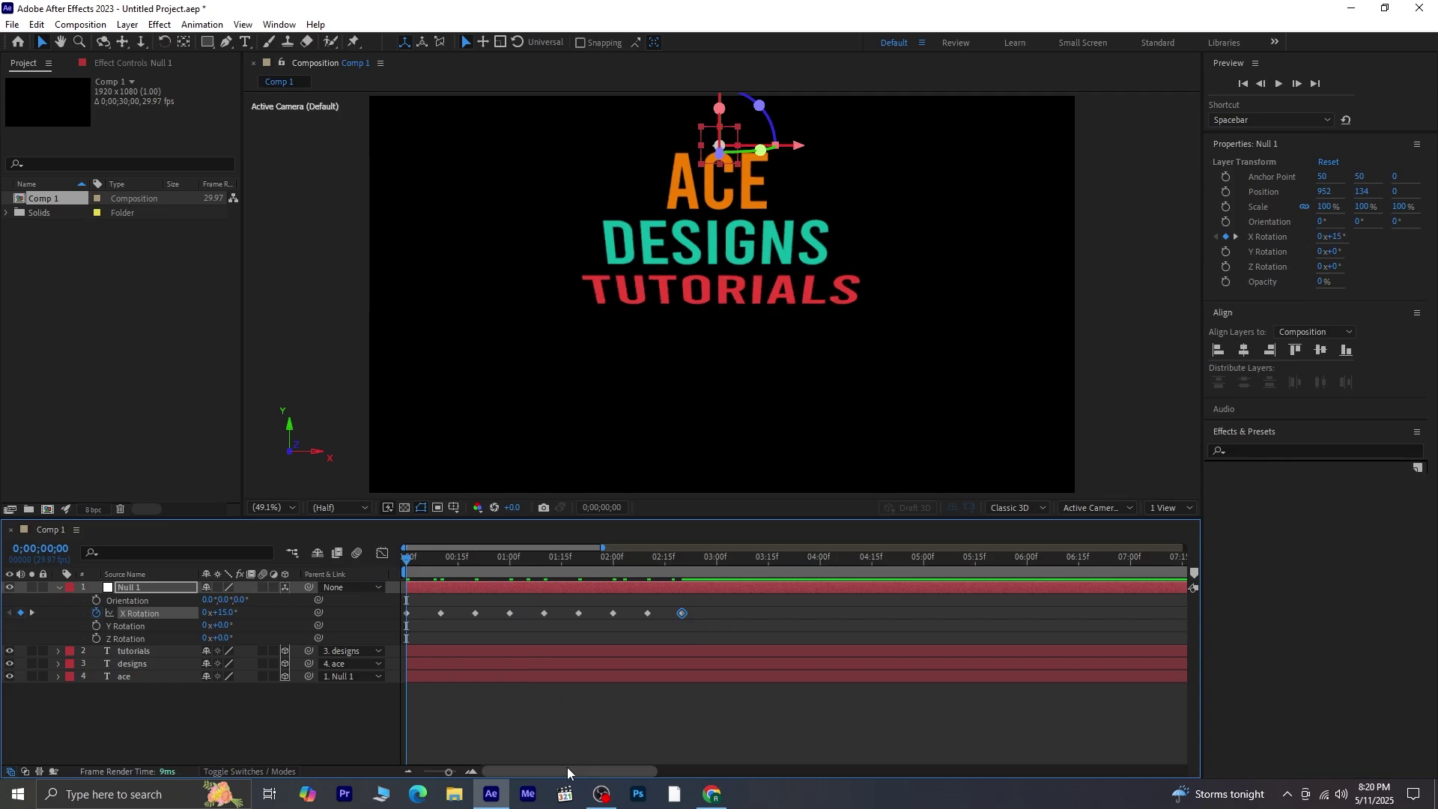
{"action": "key", "text": "space"}
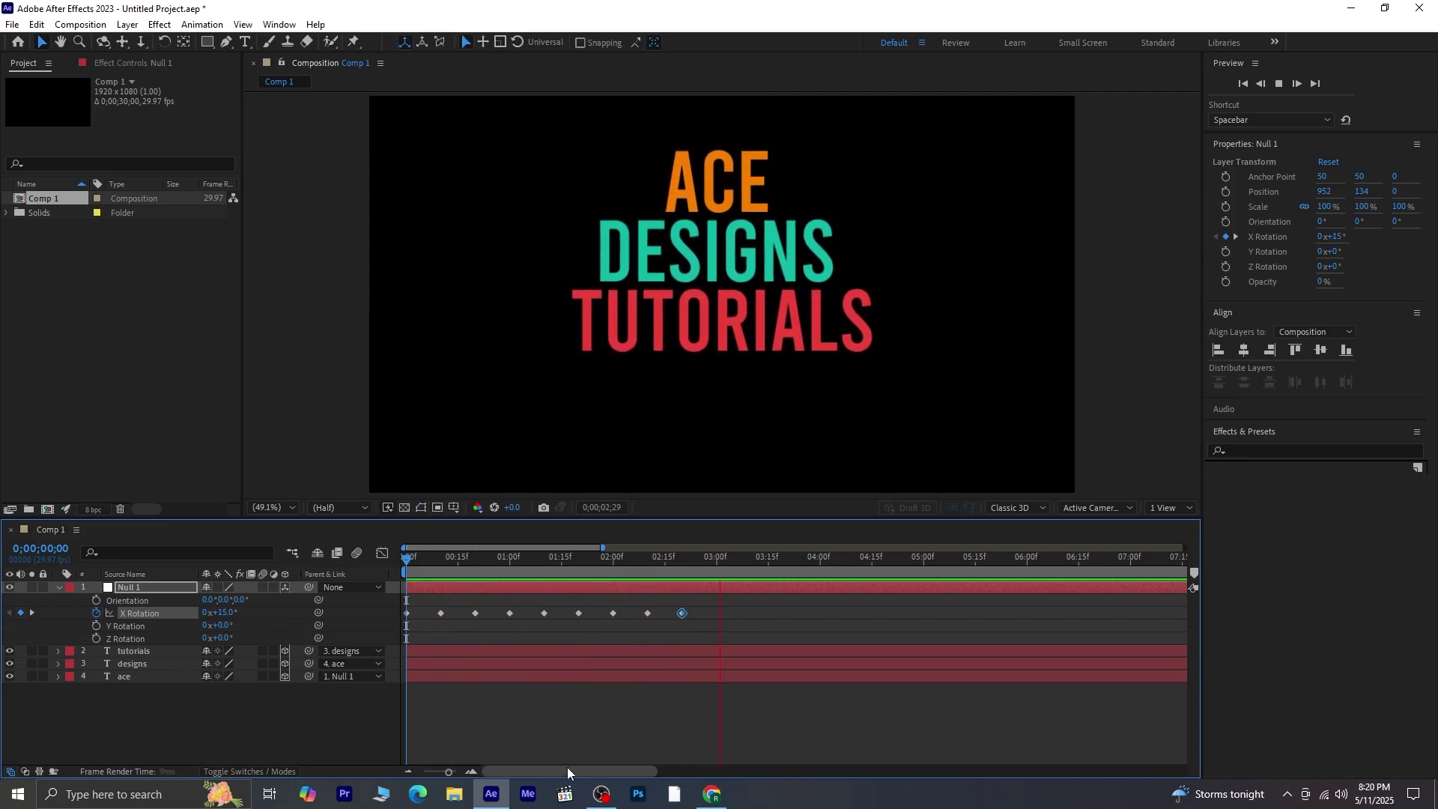
{"action": "key", "text": "space"}
{"action": "left_click_drag", "start_coordinate": [786, 558], "coordinate": [265, 570]}
{"action": "key", "text": "space"}
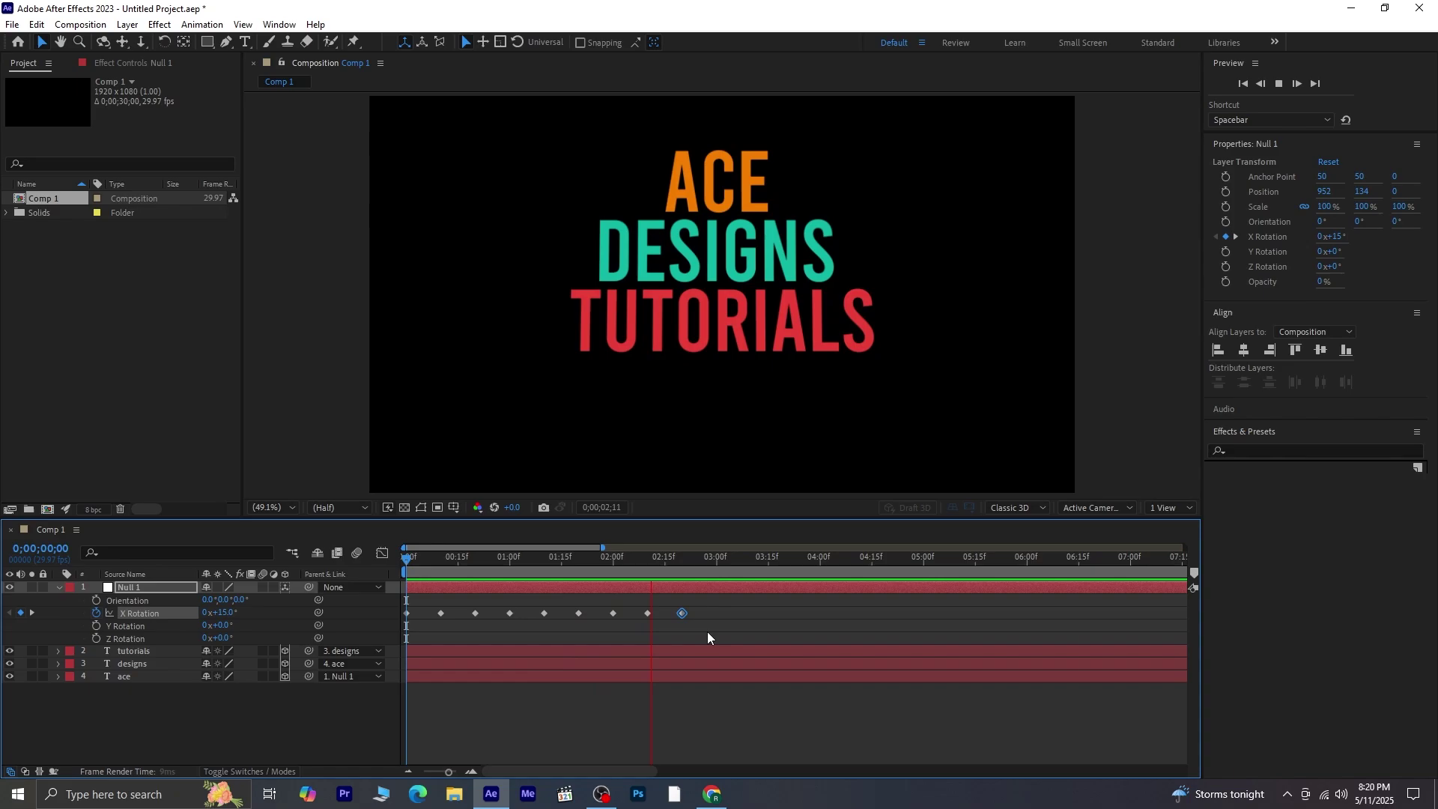
{"action": "key", "text": "space"}
{"action": "left_click_drag", "start_coordinate": [676, 559], "coordinate": [324, 577]}
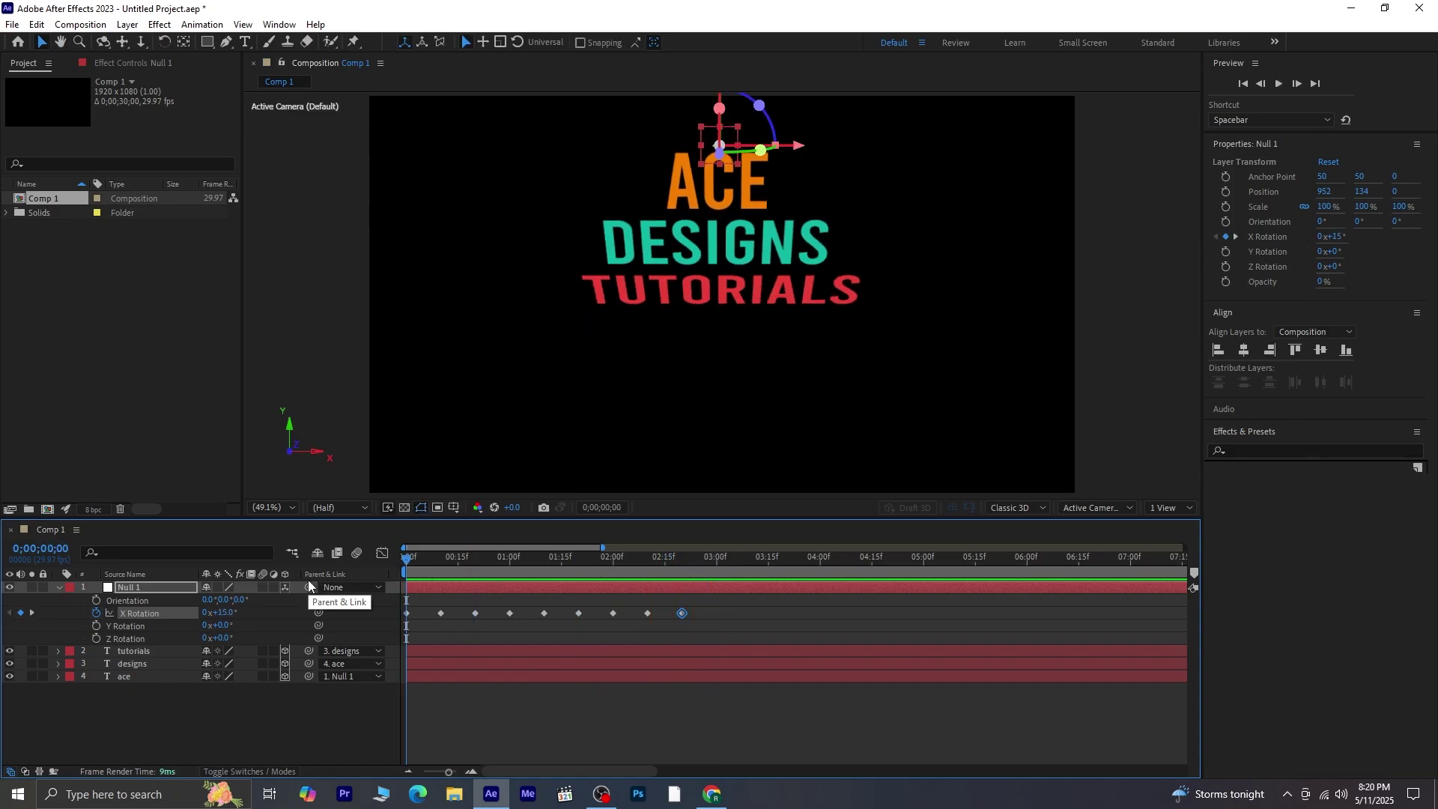
{"action": "key", "text": "space"}
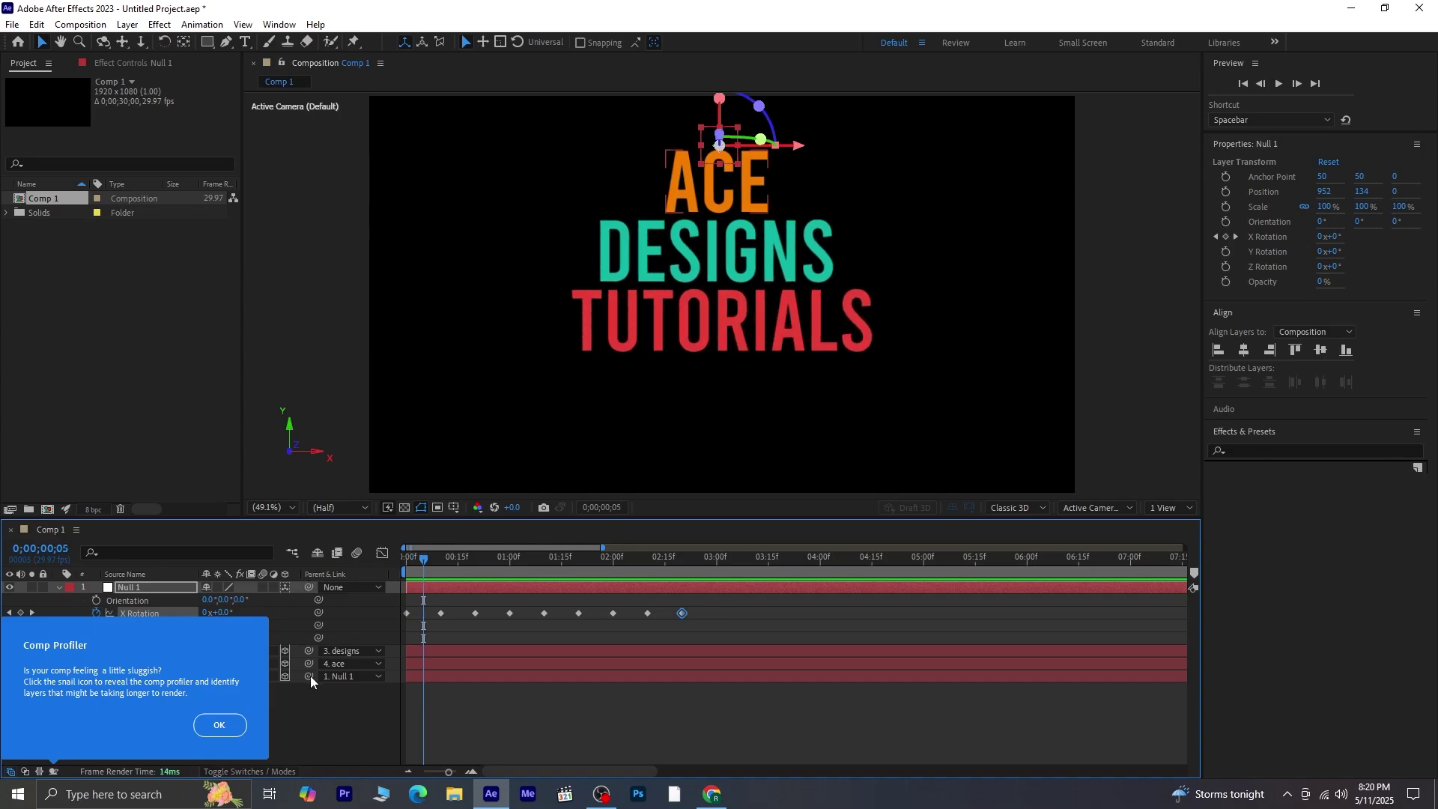
Step: Start animating the null's Y Rotation with keyframes of 6° at 0;00;00;05 and -6° at 0;00;00;15
{"action": "left_click", "coordinate": [220, 724]}
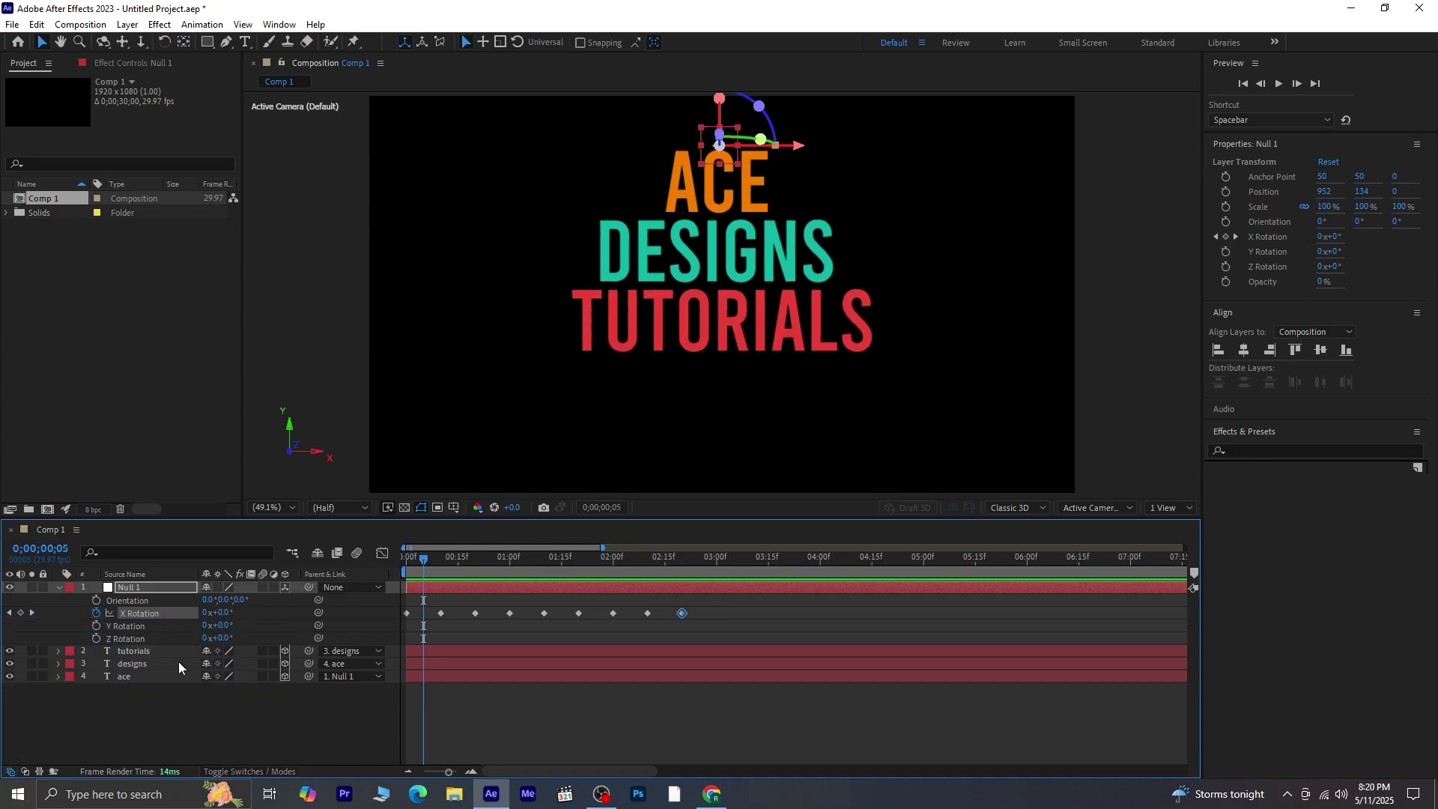
{"action": "left_click", "coordinate": [97, 626]}
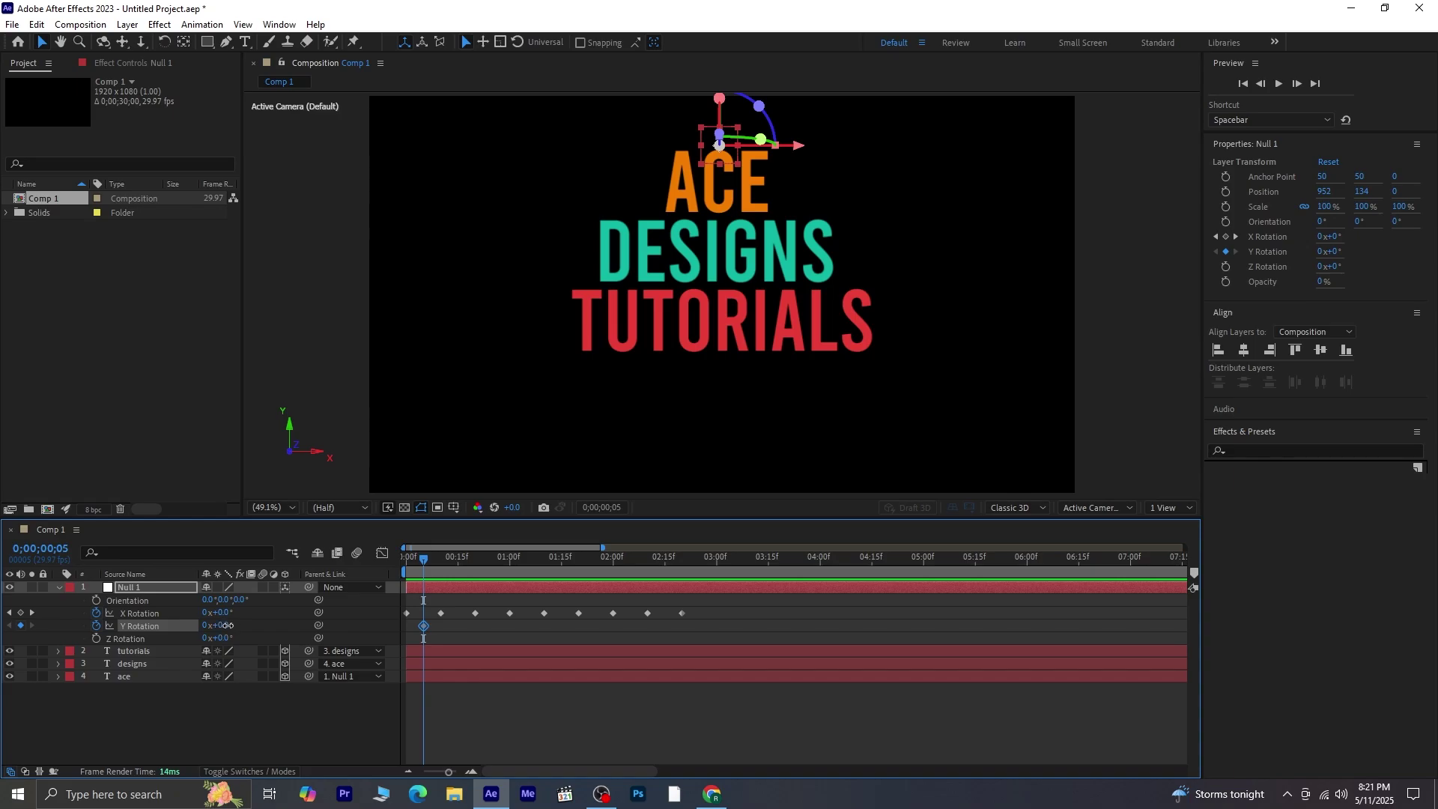
{"action": "mouse_move", "coordinate": [228, 625]}
{"action": "left_mouse_down"}
{"action": "mouse_move", "coordinate": [214, 625]}
{"action": "mouse_move", "coordinate": [230, 626]}
{"action": "left_mouse_up"}
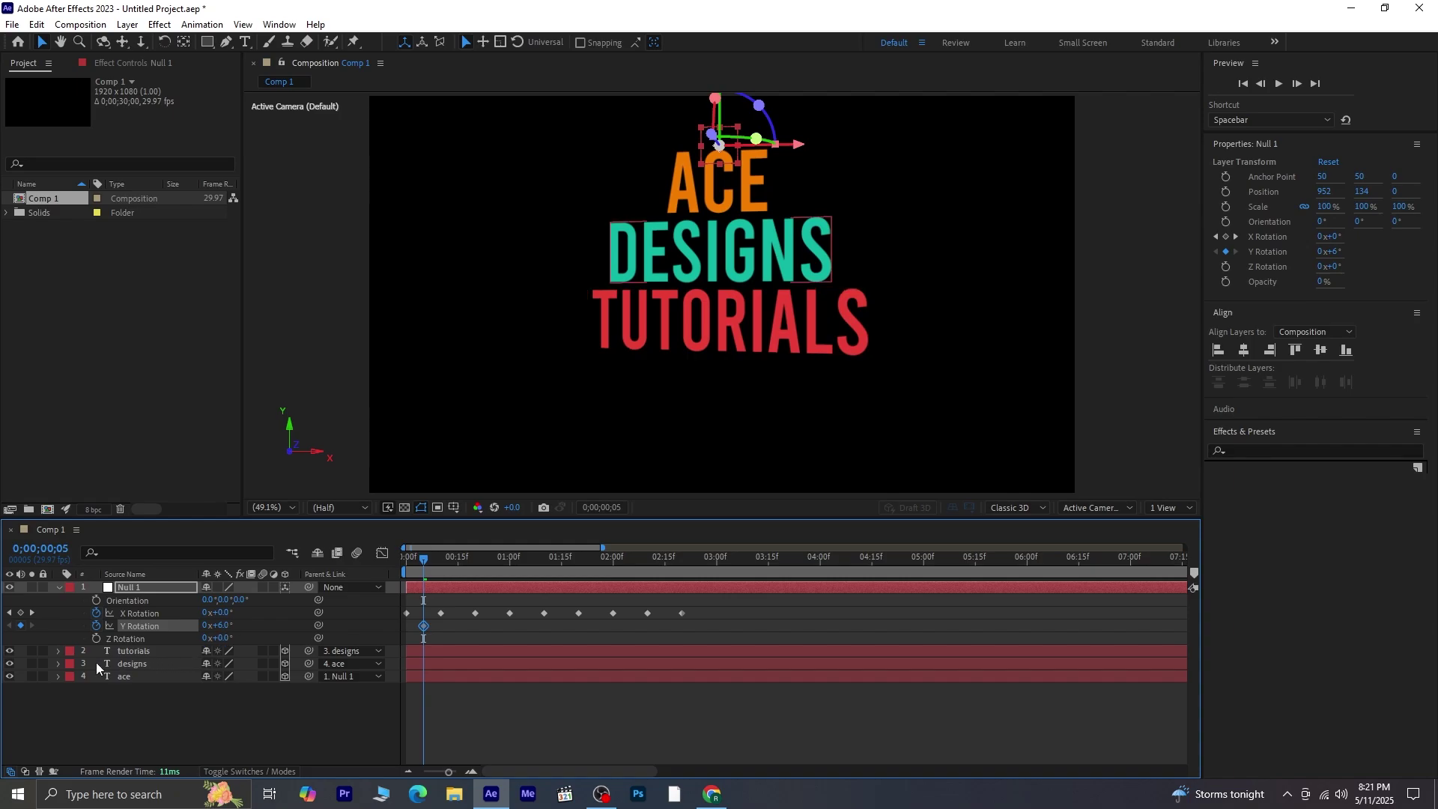
{"action": "key", "text": "shift+Page_Down"}
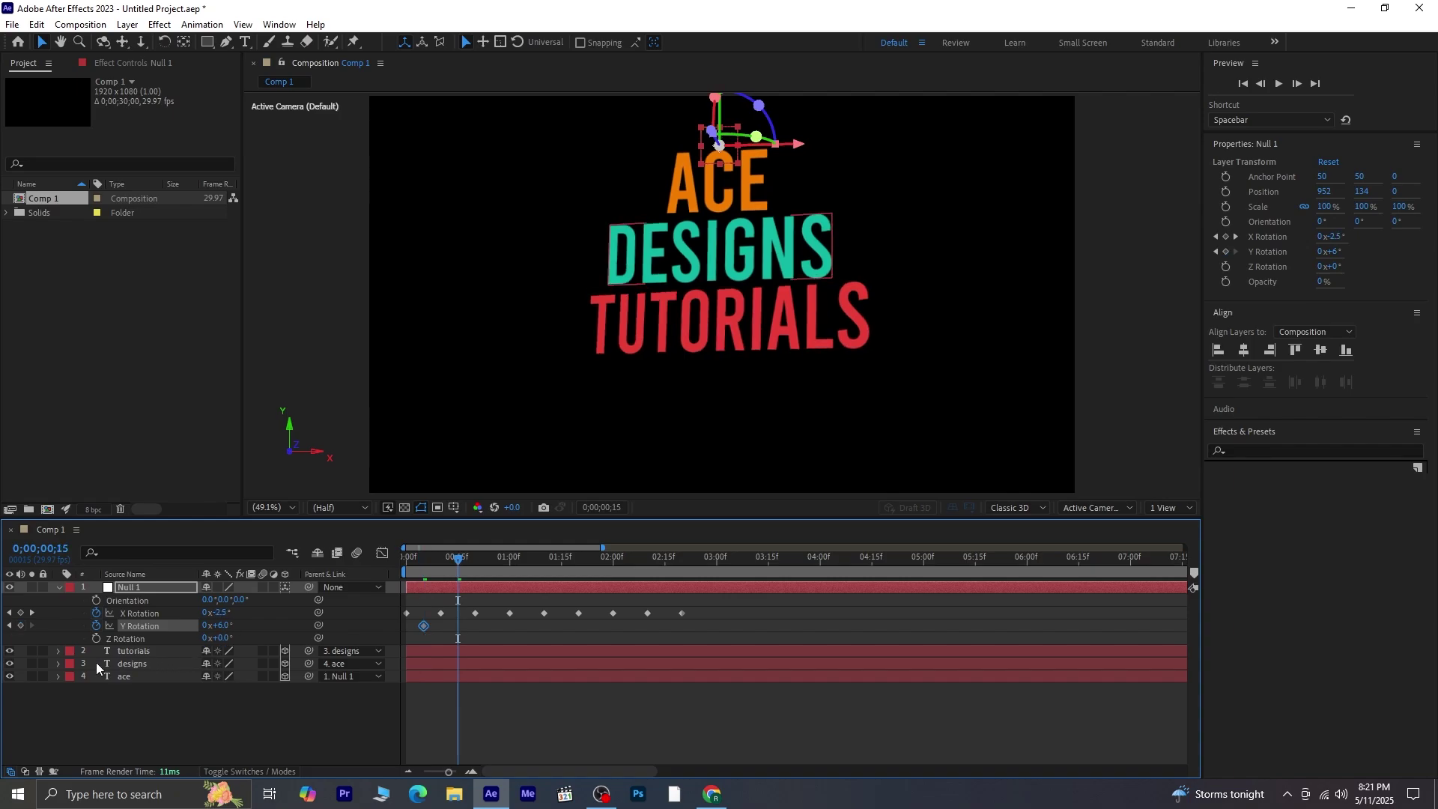
{"action": "left_click", "coordinate": [217, 625]}
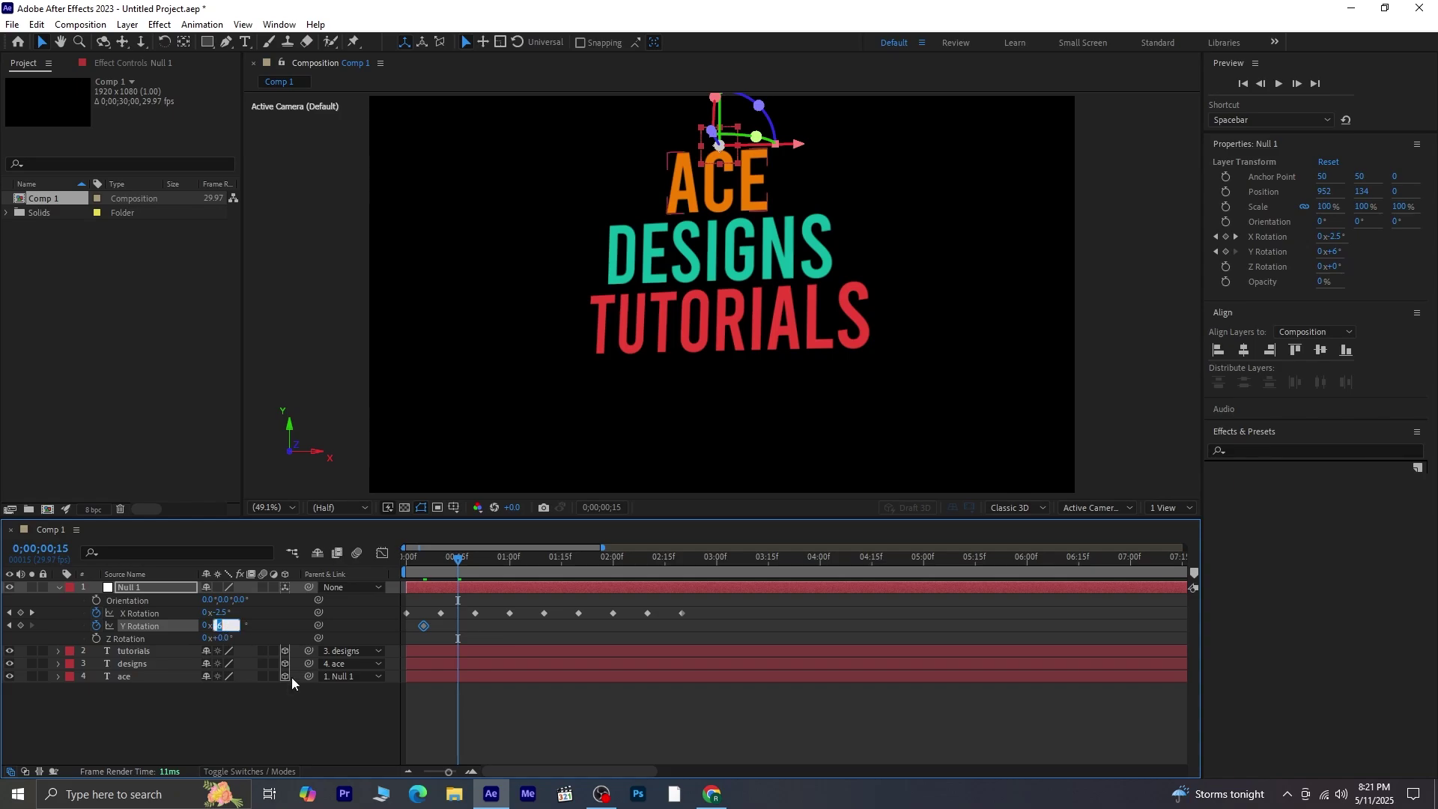
{"action": "type", "text": "-"}
{"action": "key", "text": "Return"}
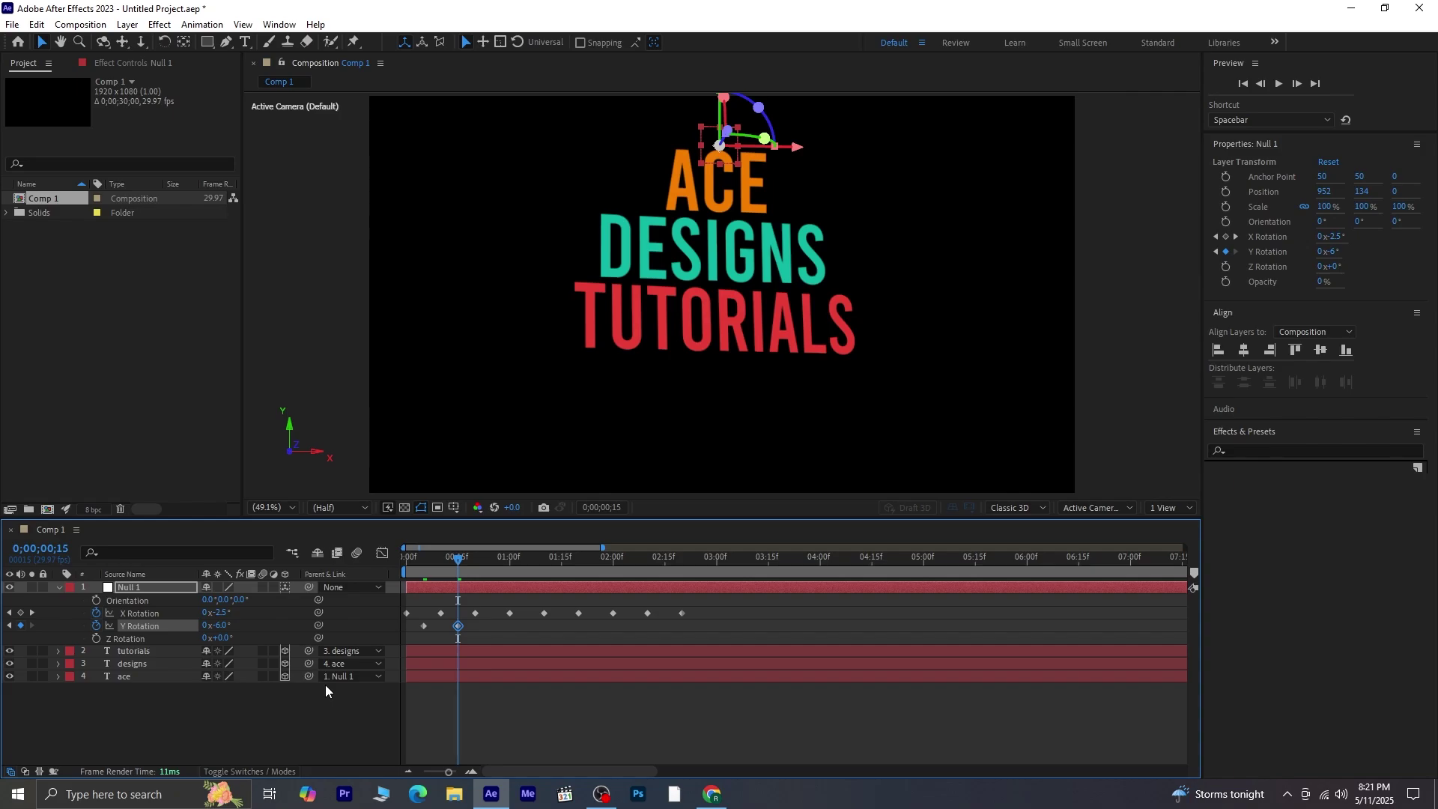
Step: Add null Y Rotation keyframes of 4° at 0;00;00;25 and -4° at 0;00;01;05
{"action": "key", "text": "shift+Page_Down"}
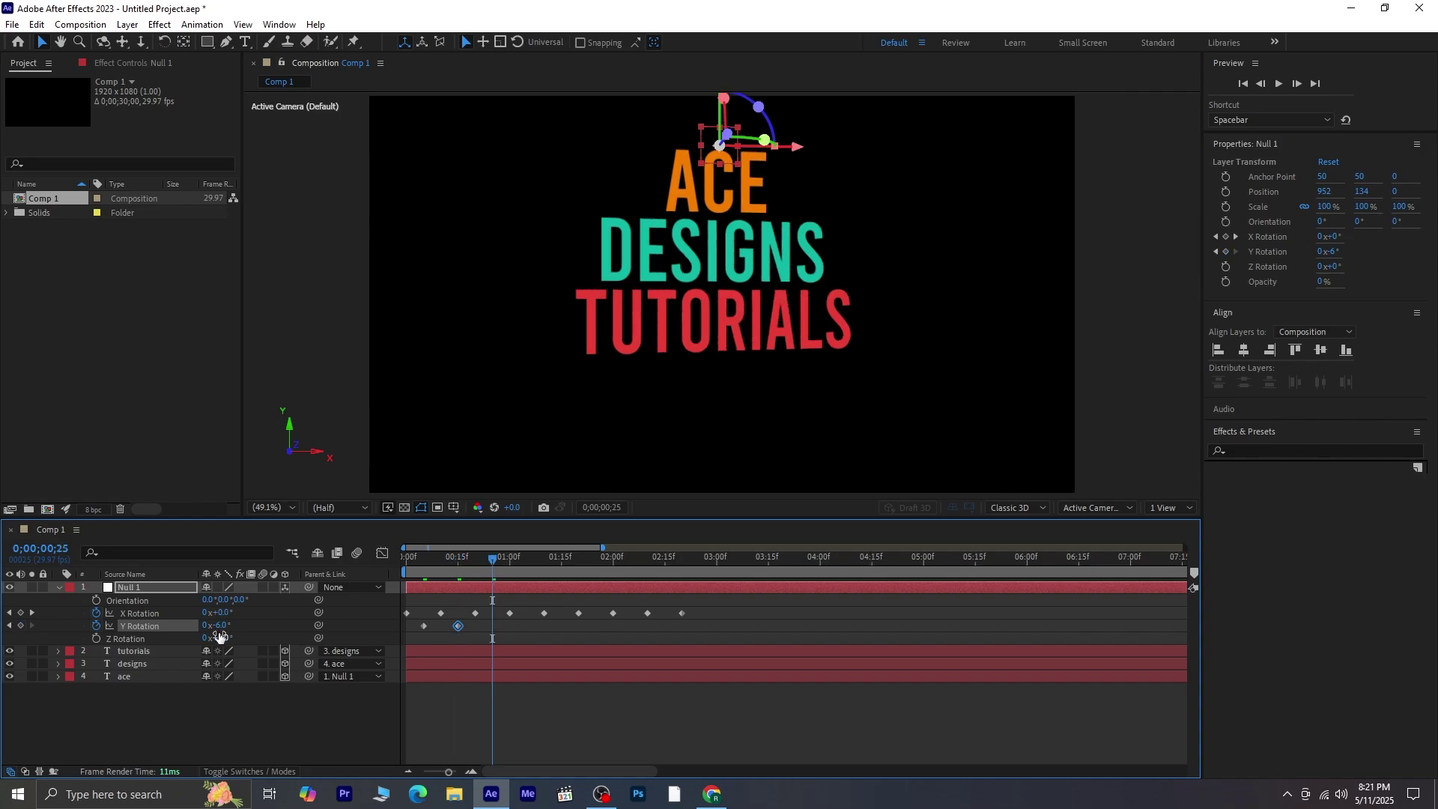
{"action": "left_click", "coordinate": [218, 626]}
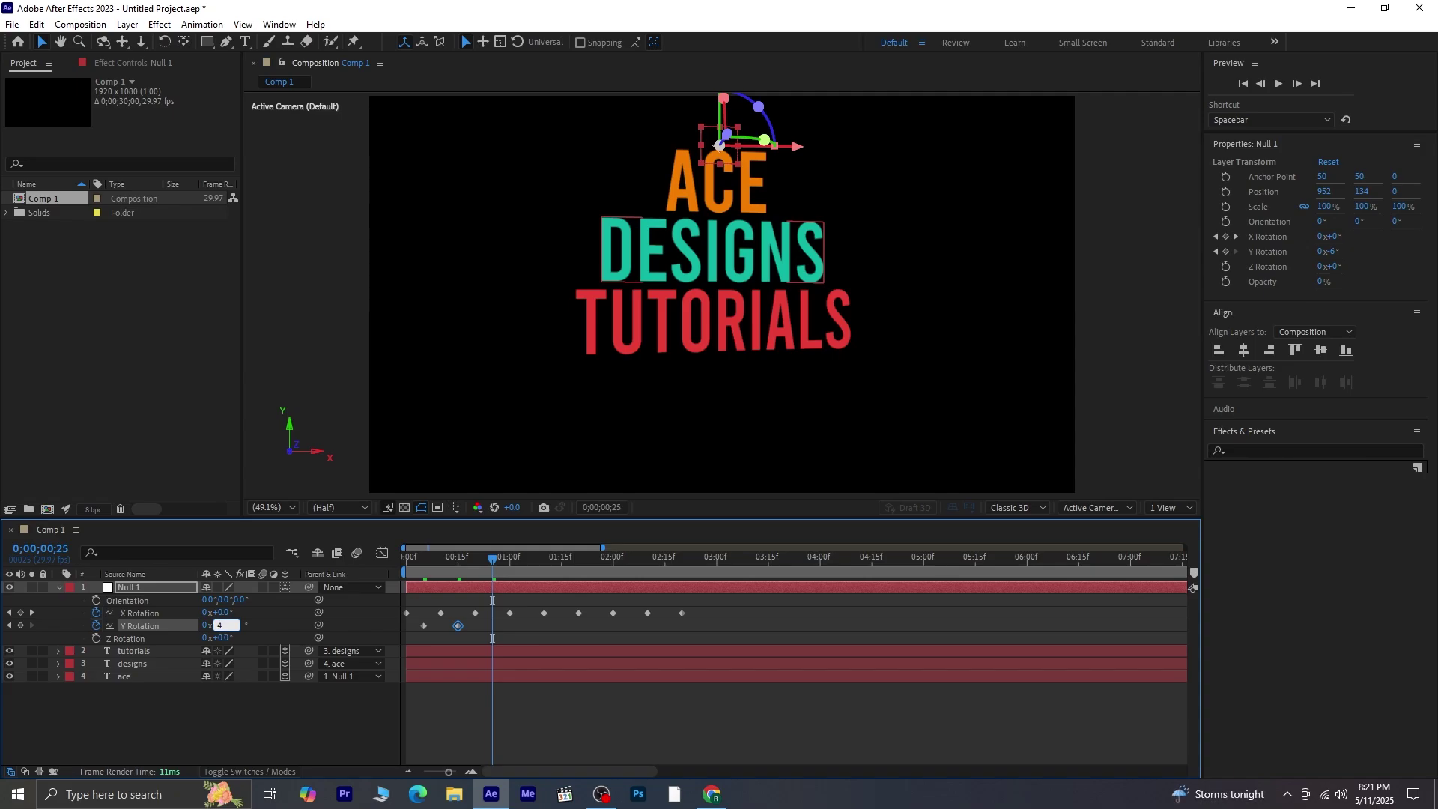
{"action": "type", "text": "4"}
{"action": "key", "text": "Return"}
{"action": "key", "text": "shift+Page_Down"}
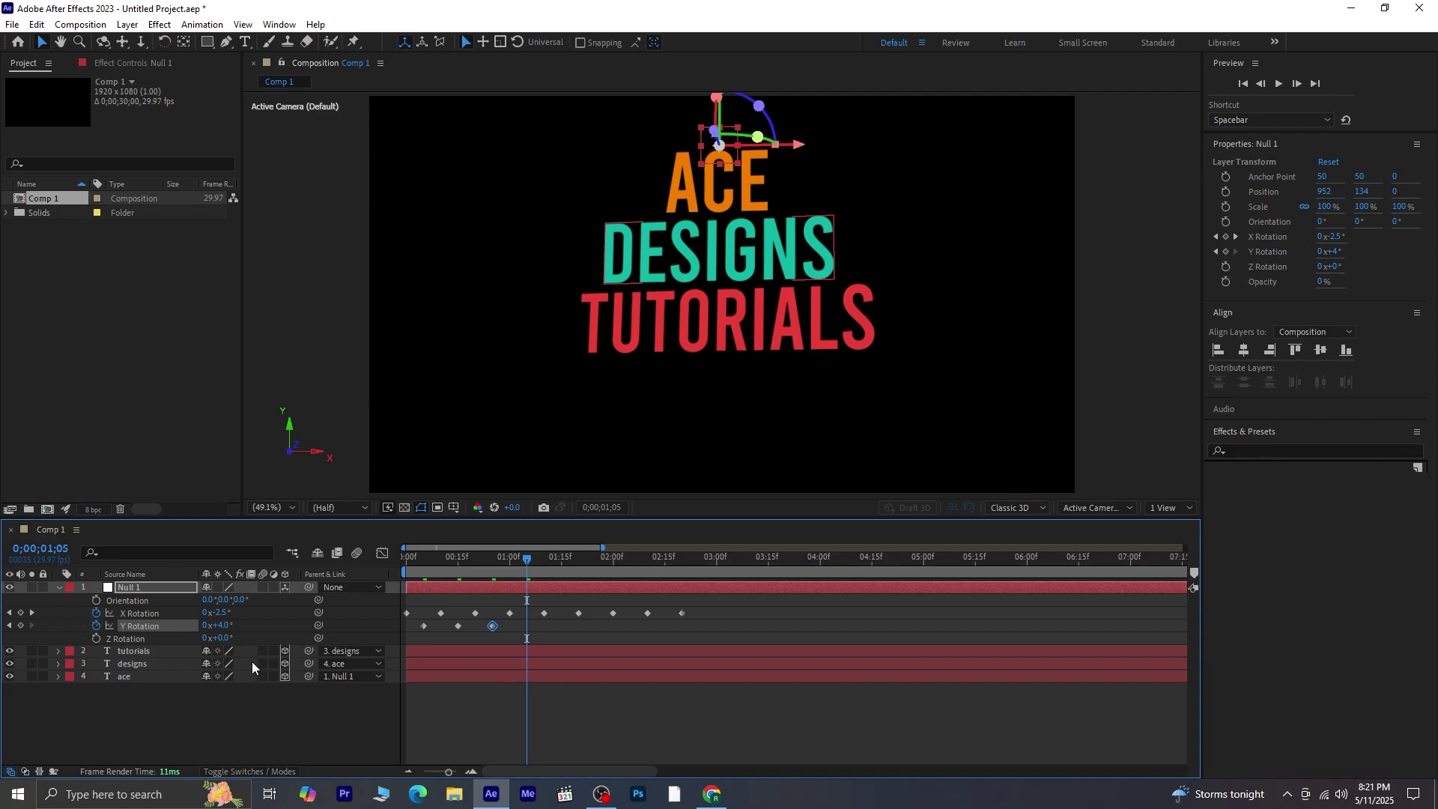
{"action": "type", "text": "-4"}
{"action": "key", "text": "Return"}
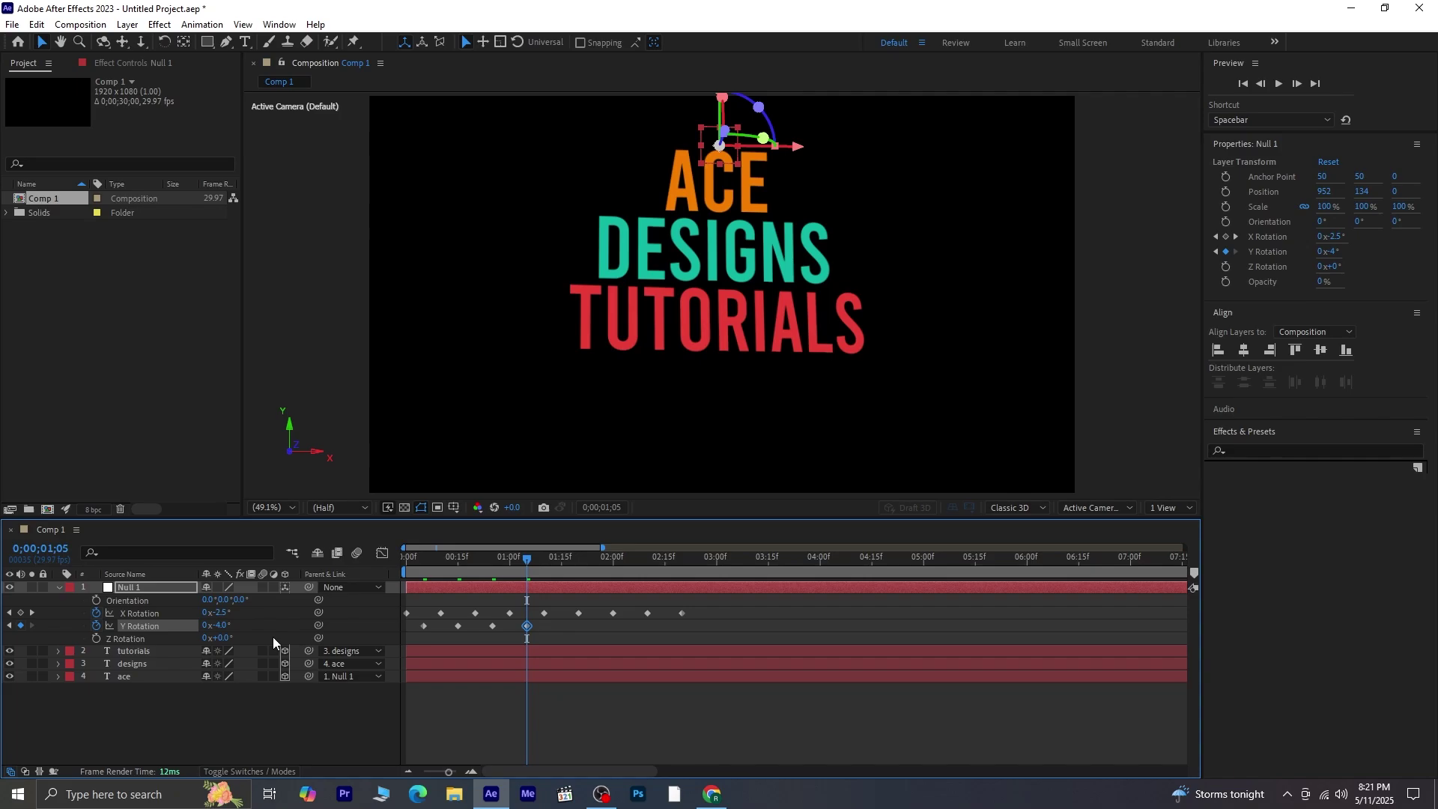
Step: Add null Y Rotation keyframes of 3° at 0;00;01;15 and -3° at 0;00;01;25
{"action": "key", "text": "shift+Page_Down"}
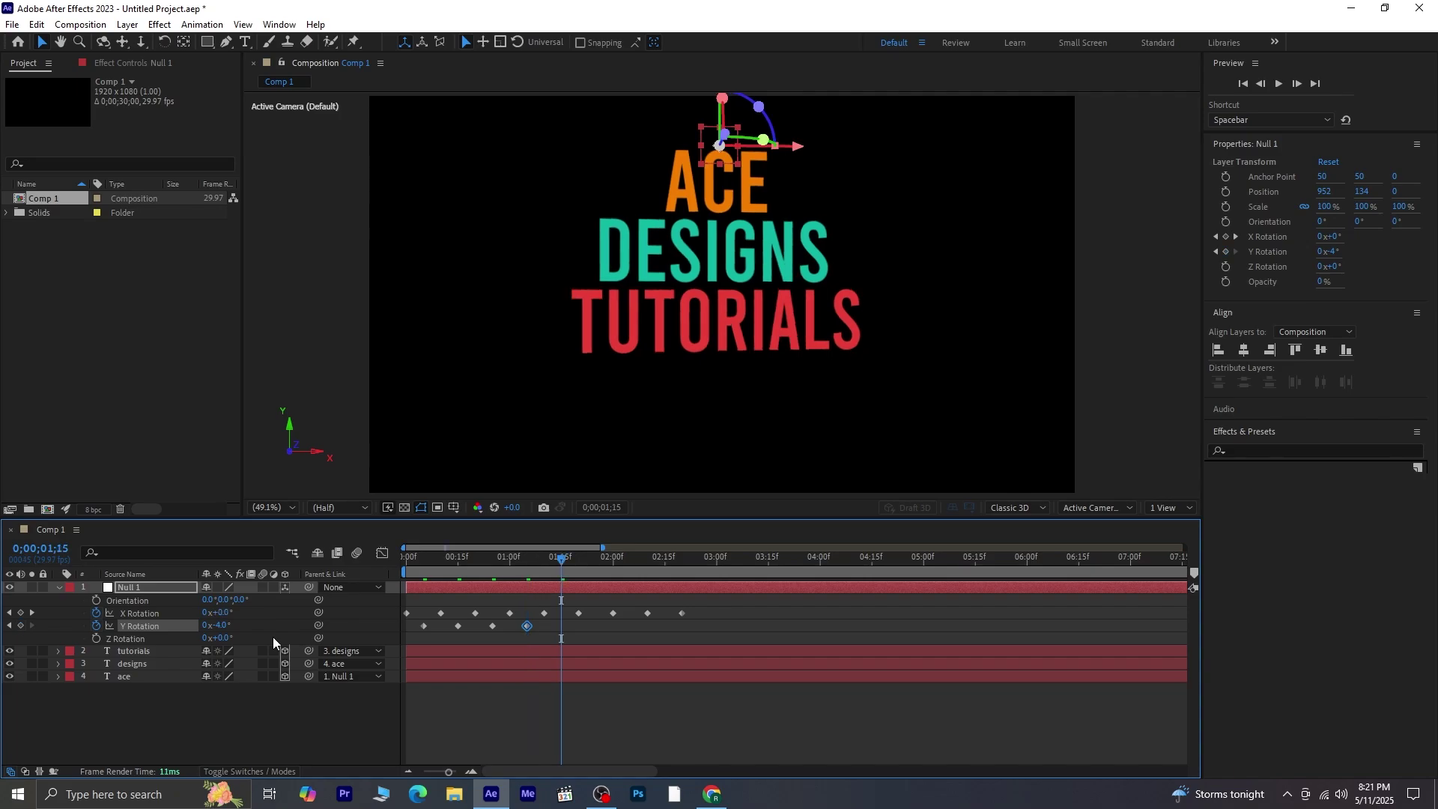
{"action": "left_click", "coordinate": [228, 626]}
{"action": "type", "text": "3"}
{"action": "key", "text": "Return"}
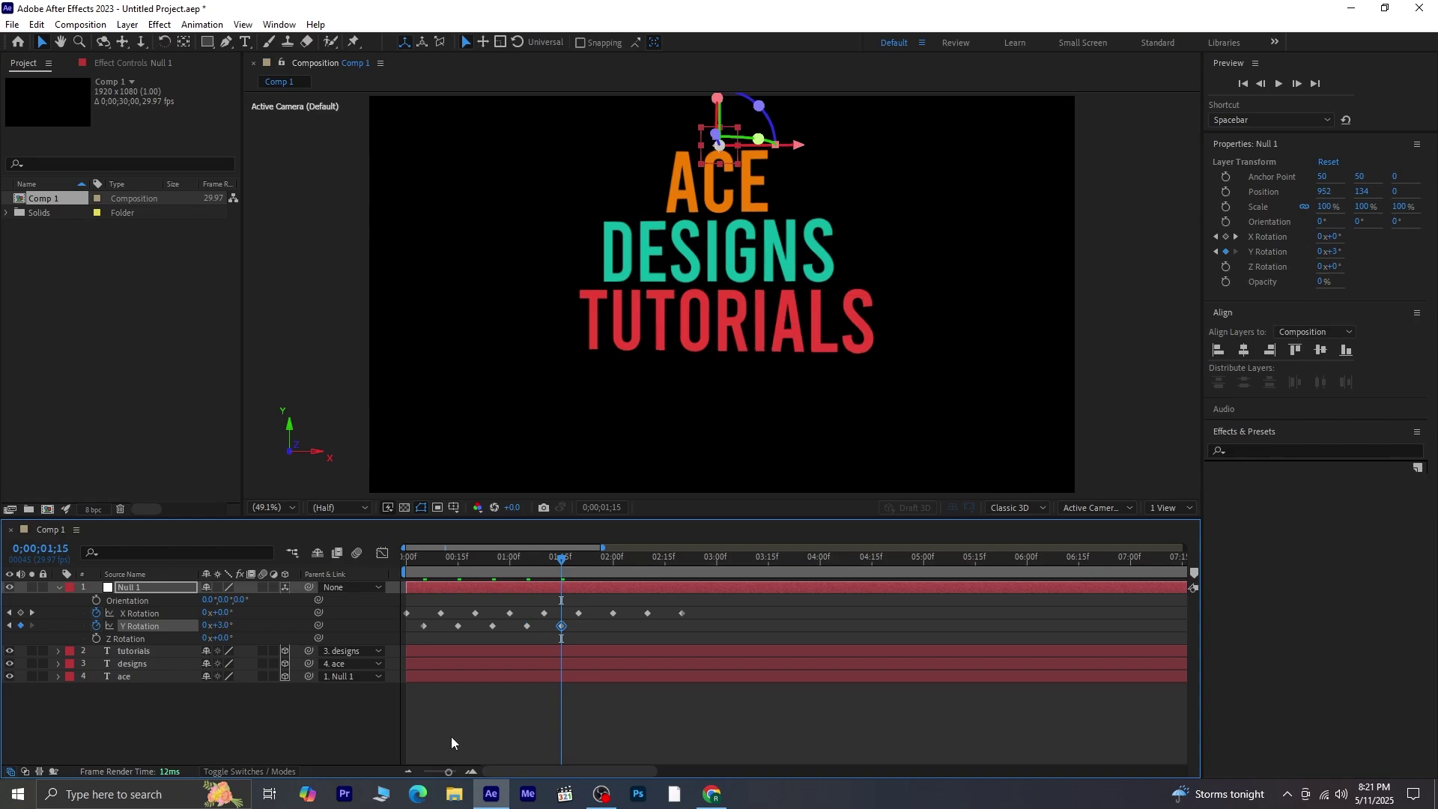
{"action": "key", "text": "shift+Page_Down"}
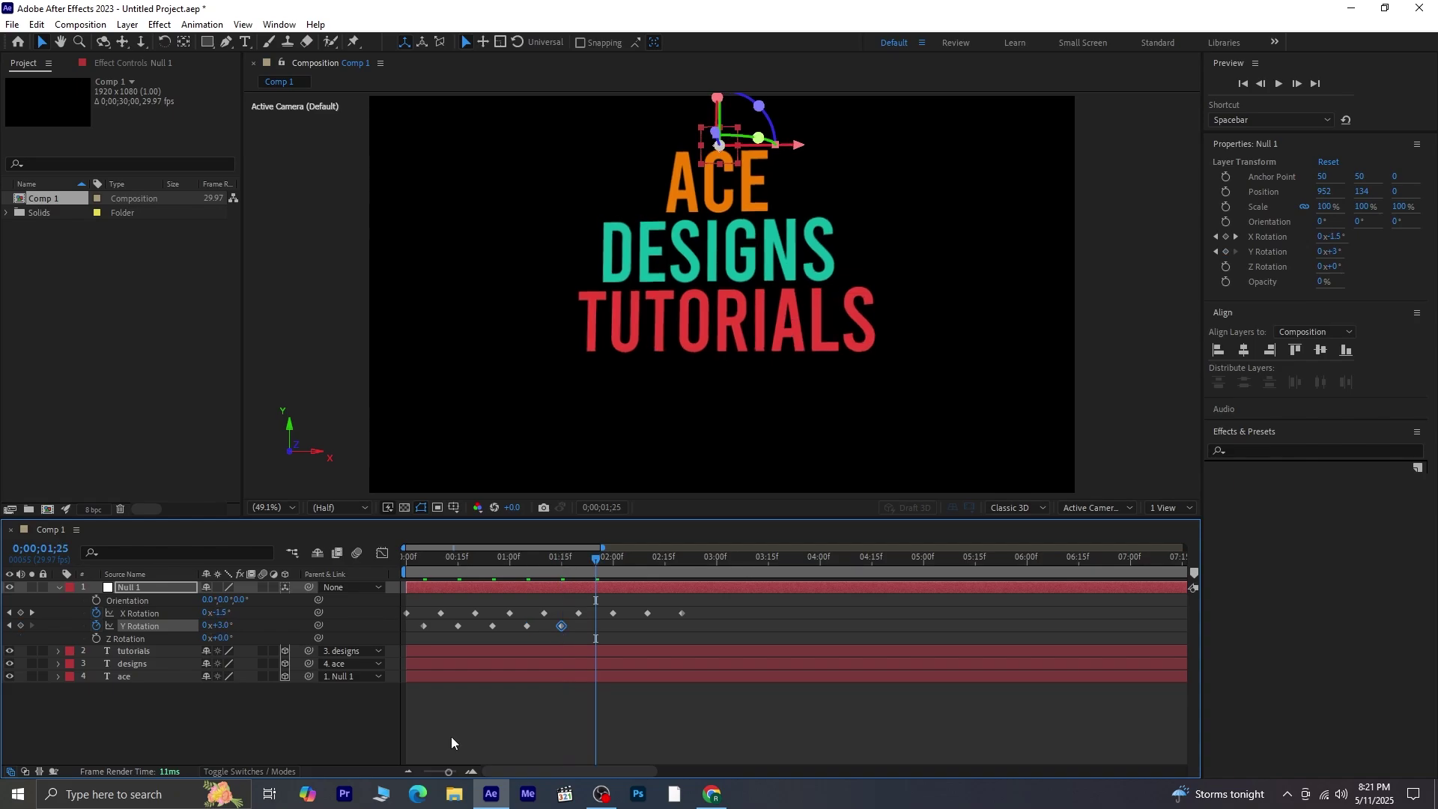
{"action": "left_click", "coordinate": [224, 626]}
{"action": "type", "text": "-3"}
{"action": "key", "text": "Return"}
Step: Add null Y Rotation keyframes of 2° at 0;00;02;05 and -2° at 0;00;02;15
{"action": "key", "text": "shift+Page_Down"}
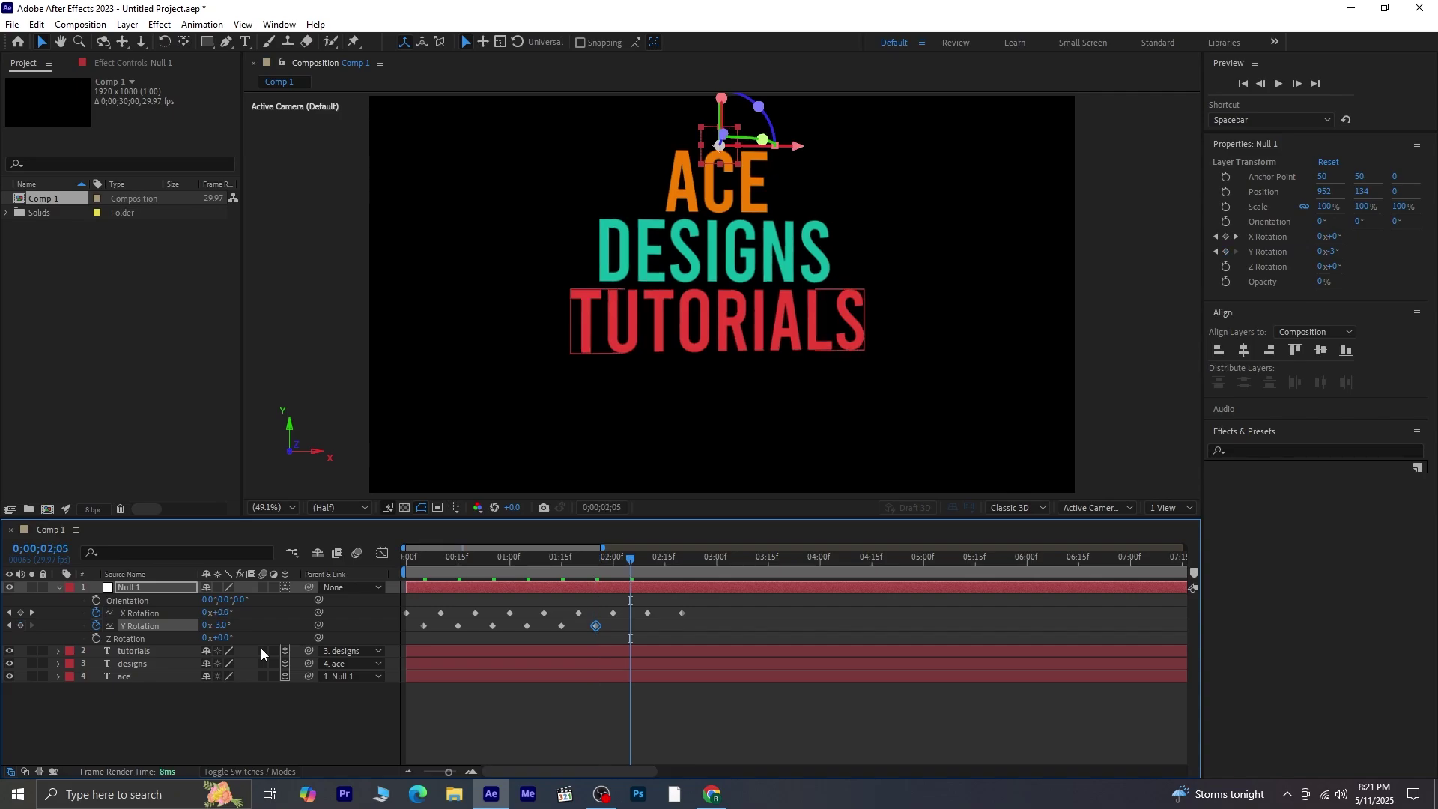
{"action": "left_click_drag", "start_coordinate": [221, 629], "coordinate": [291, 654]}
{"action": "key", "text": "shift+Page_Down"}
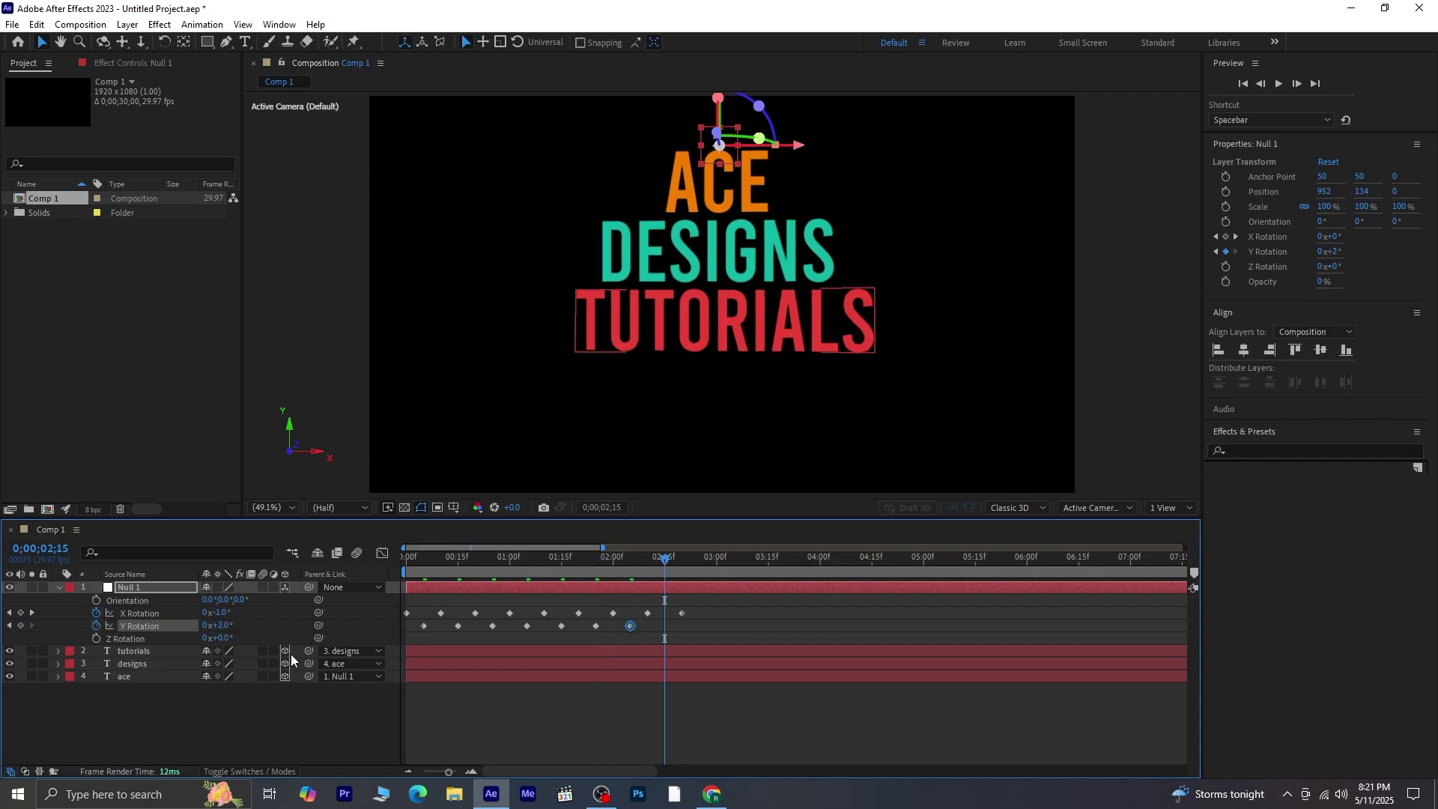
{"action": "left_click", "coordinate": [227, 626]}
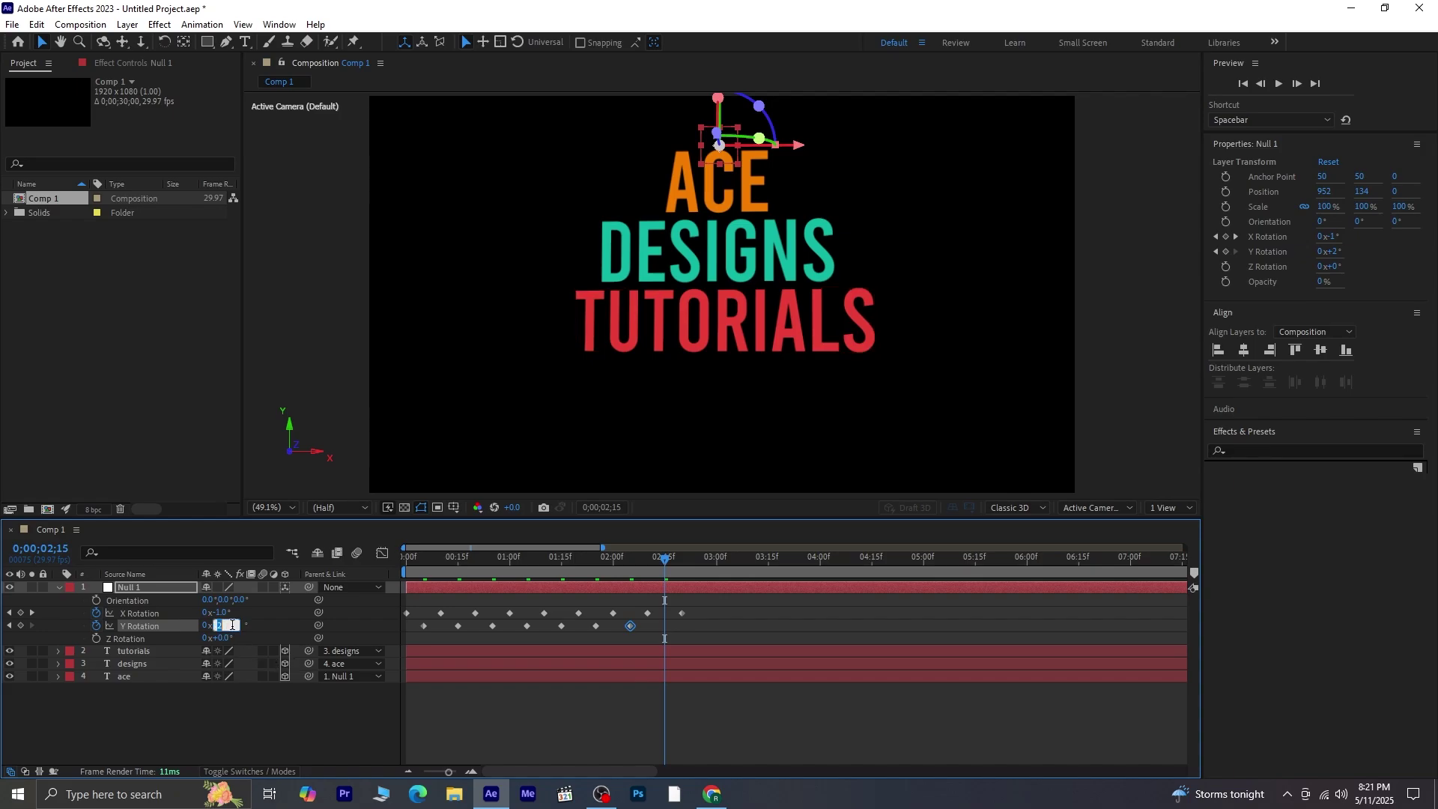
{"action": "type", "text": "-2"}
{"action": "key", "text": "Return"}
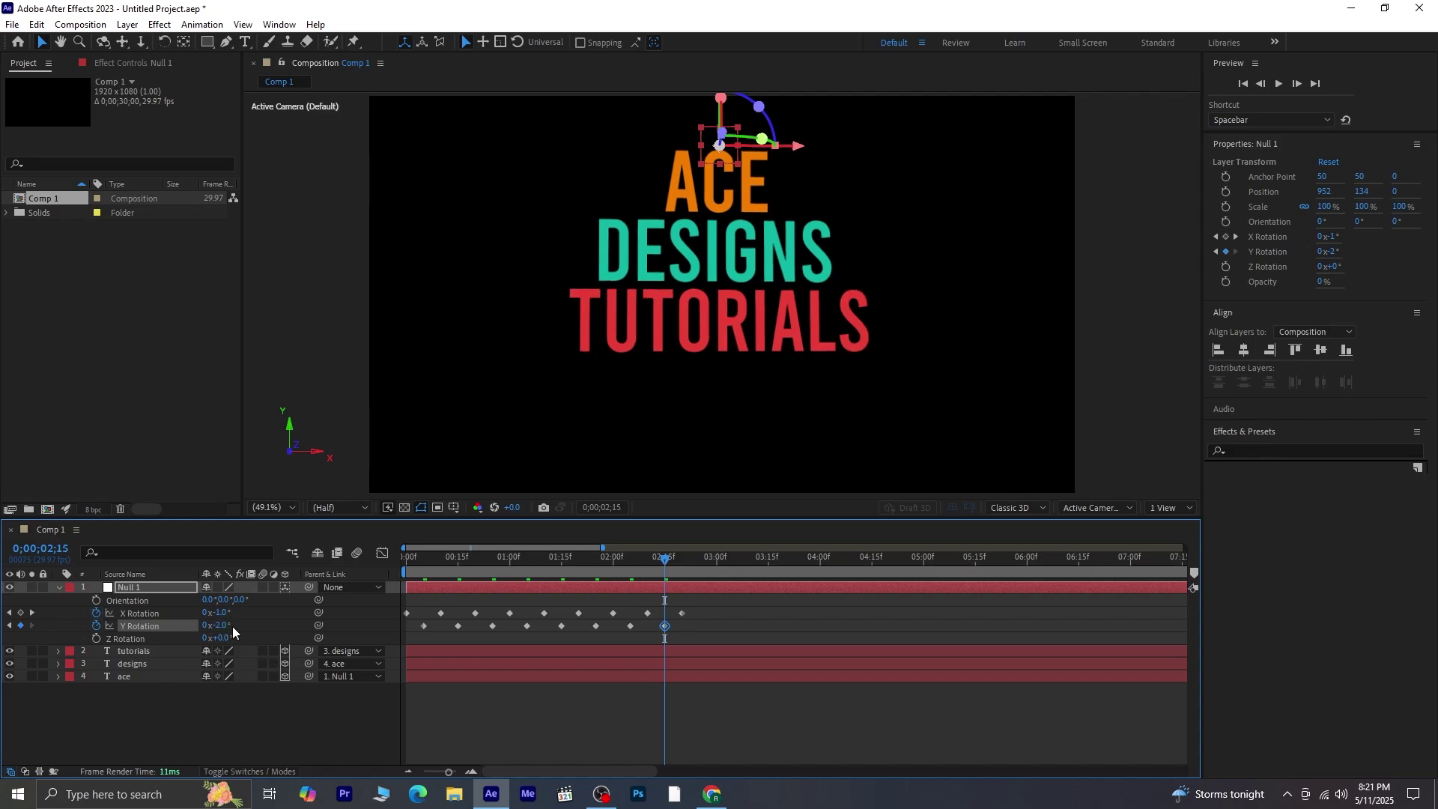
Step: Add a closing null Y Rotation keyframe of 0° at 0;00;02;25 and play the swing from the start of the composition
{"action": "key", "text": "shift+Page_Down"}
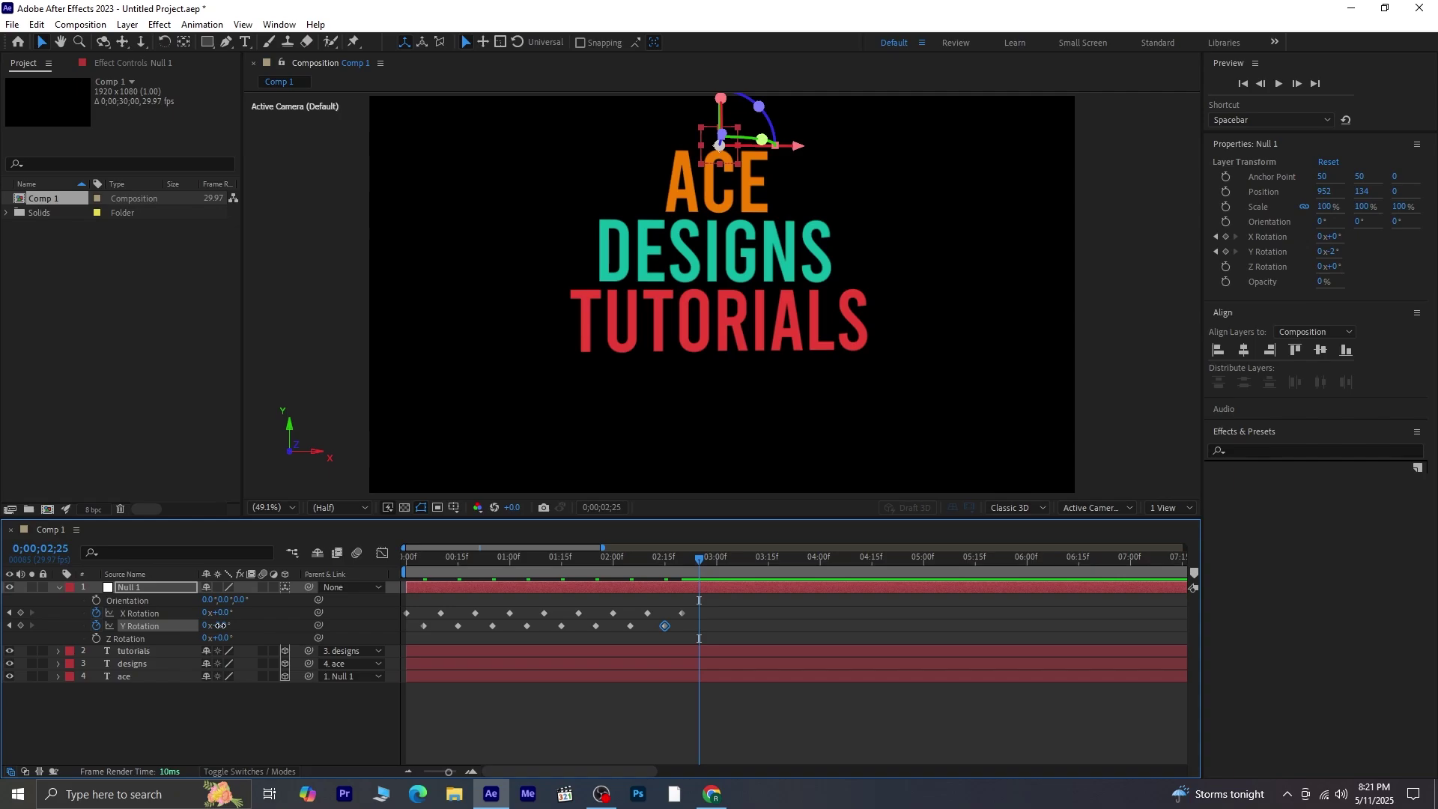
{"action": "left_click", "coordinate": [220, 626]}
{"action": "type", "text": "0"}
{"action": "key", "text": "Return"}
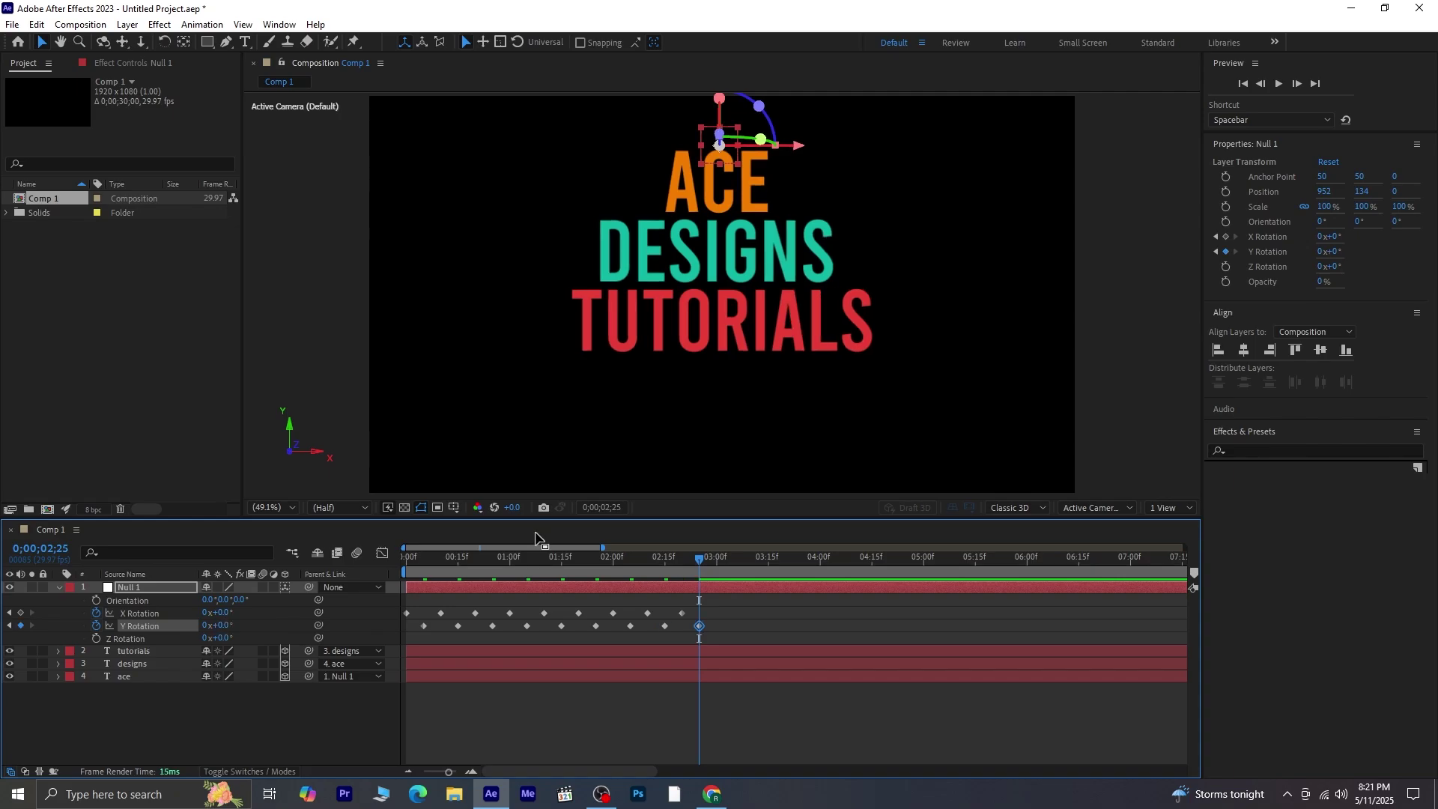
{"action": "left_click_drag", "start_coordinate": [687, 554], "coordinate": [286, 568]}
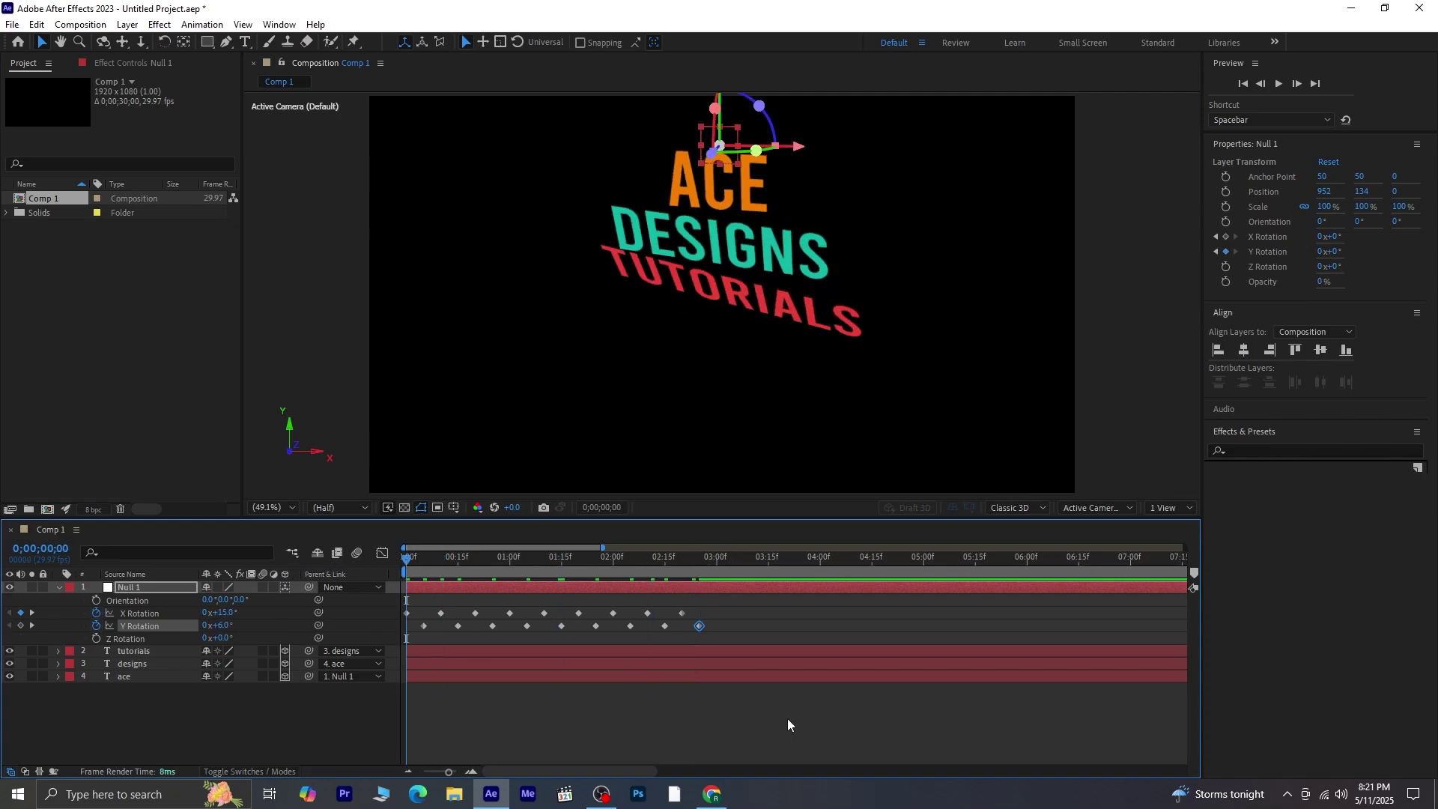
{"action": "key", "text": "space"}
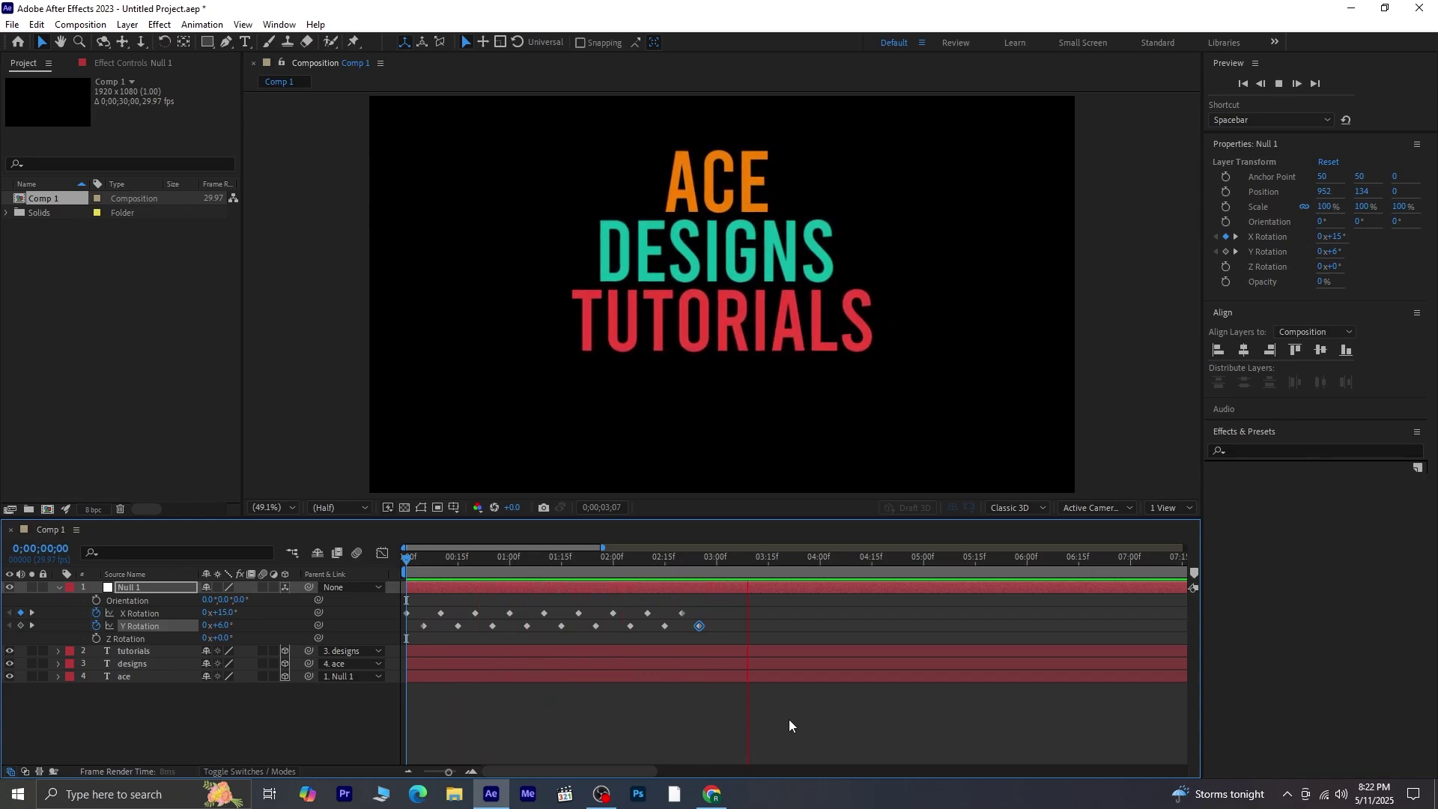
Step: Apply Easy Ease to all X and Y Rotation keyframes and stretch them proportionally to end at about 0;00;07;02
{"action": "left_click_drag", "start_coordinate": [727, 601], "coordinate": [402, 631]}
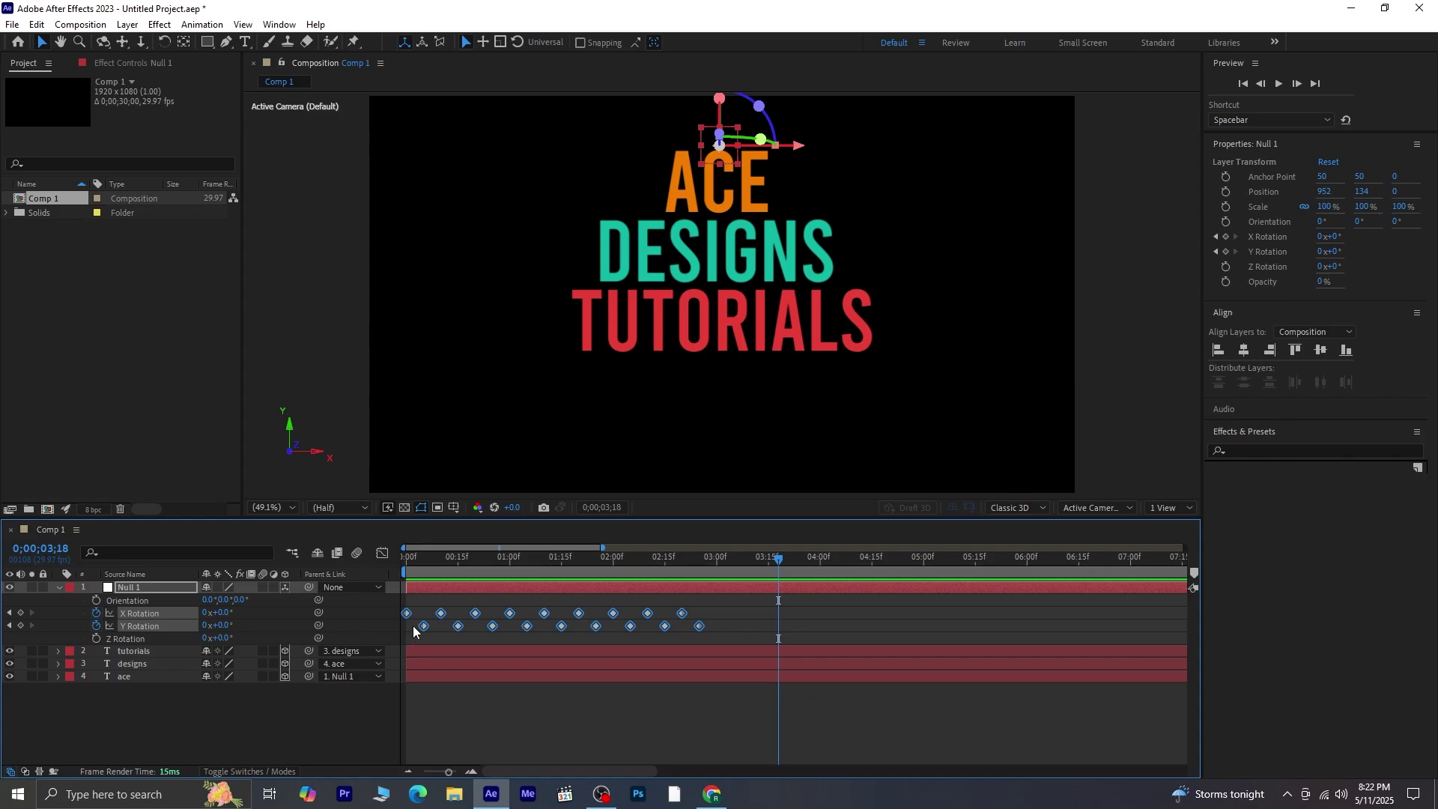
{"action": "key", "text": "F9"}
{"action": "left_click_drag", "start_coordinate": [698, 627], "coordinate": [1135, 630]}
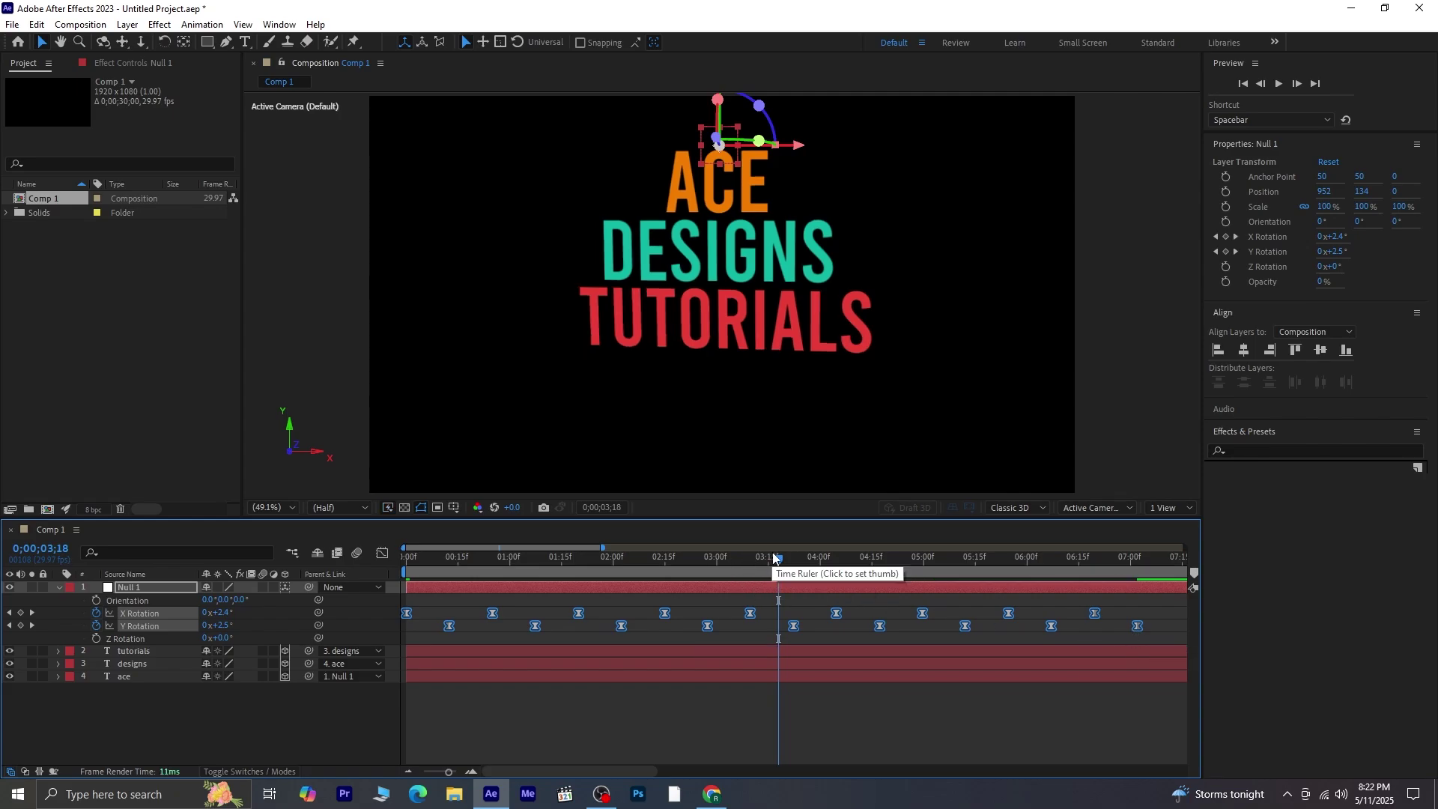
Step: Play the eased and slowed swing from the start of the composition to check its timing
{"action": "left_click_drag", "start_coordinate": [775, 558], "coordinate": [306, 600]}
{"action": "left_click", "coordinate": [588, 710]}
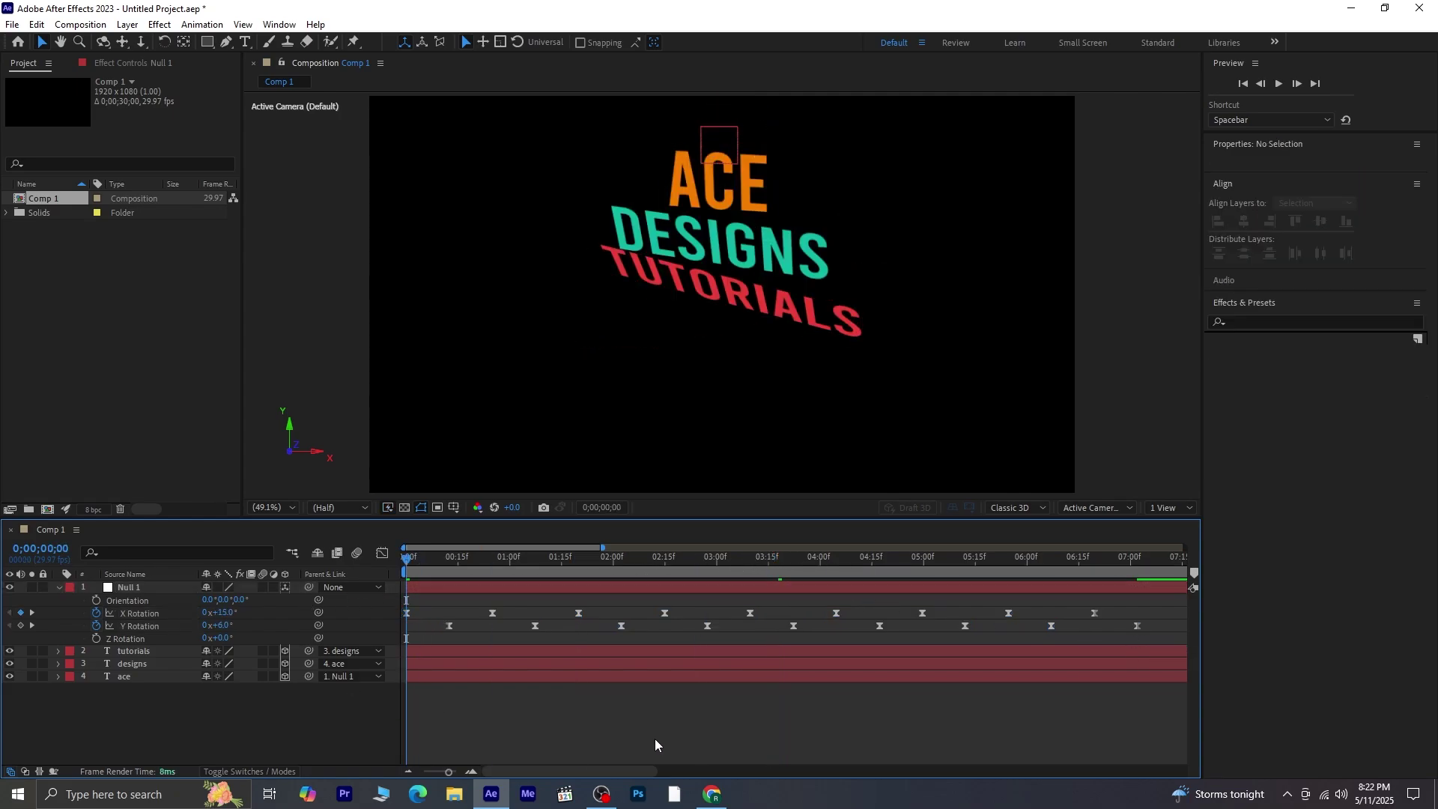
{"action": "key", "text": "space"}
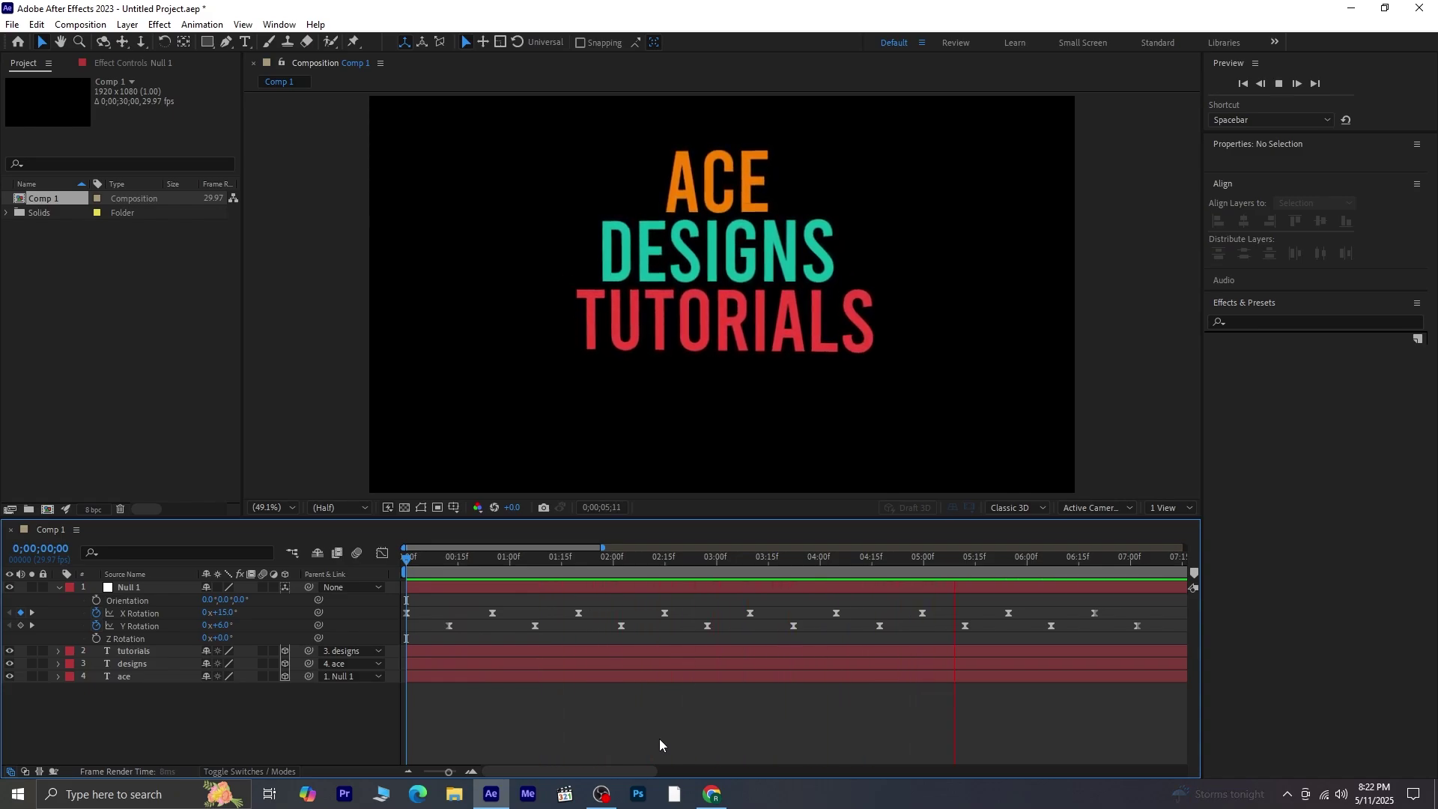
{"action": "key", "text": "space"}
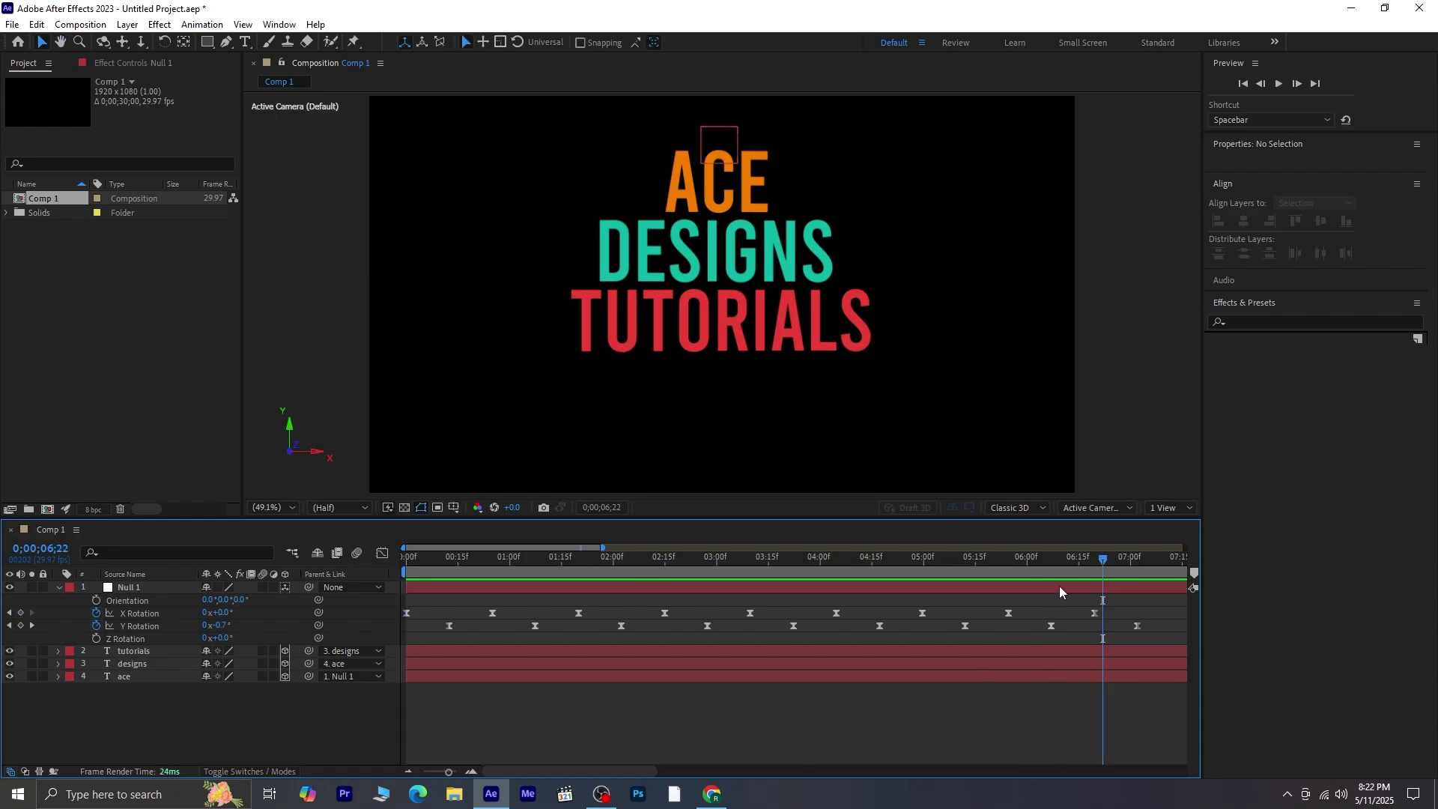
Step: Compress all of the null's X and Y Rotation keyframes proportionally so the last one falls at about 6.6 seconds
{"action": "key", "text": "minus"}
{"action": "key", "text": "minus"}
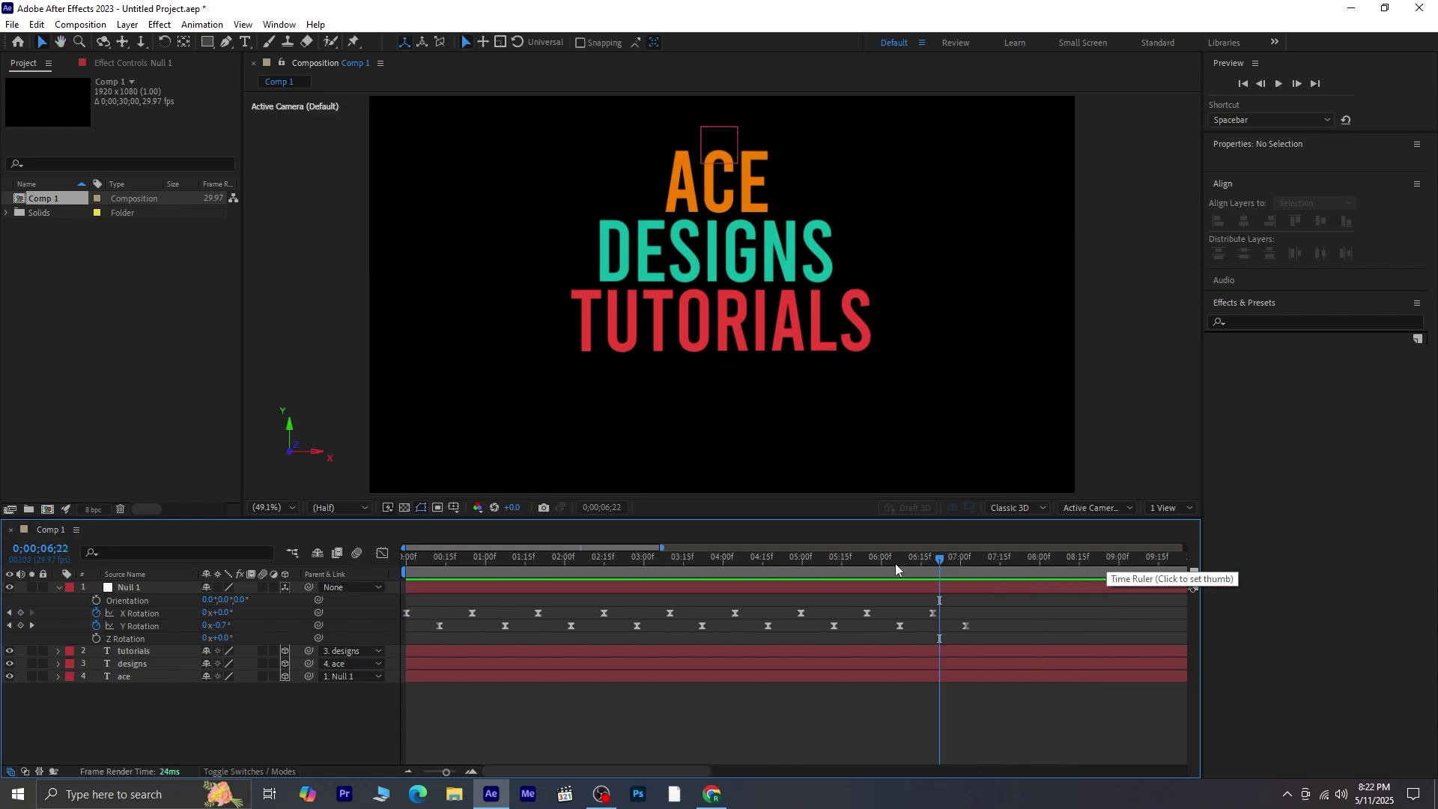
{"action": "left_click_drag", "start_coordinate": [764, 625], "coordinate": [402, 631]}
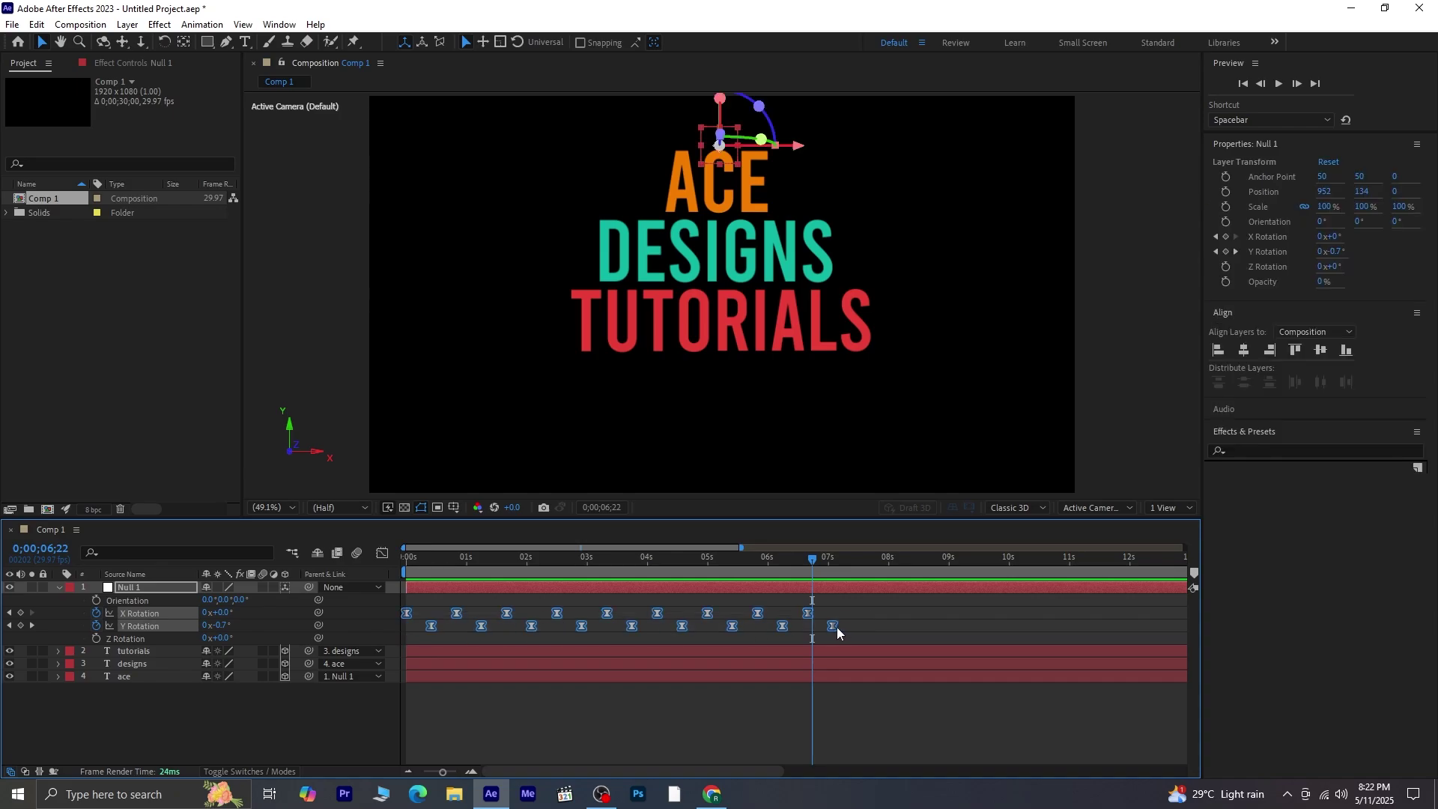
{"action": "left_click", "coordinate": [837, 627]}
{"action": "left_click_drag", "start_coordinate": [821, 613], "coordinate": [402, 636]}
{"action": "left_click_drag", "start_coordinate": [833, 625], "coordinate": [801, 624]}
Step: Return to the start of the composition with the null's properties collapsed, and save the project as text swing.aep
{"action": "left_click_drag", "start_coordinate": [814, 563], "coordinate": [390, 572]}
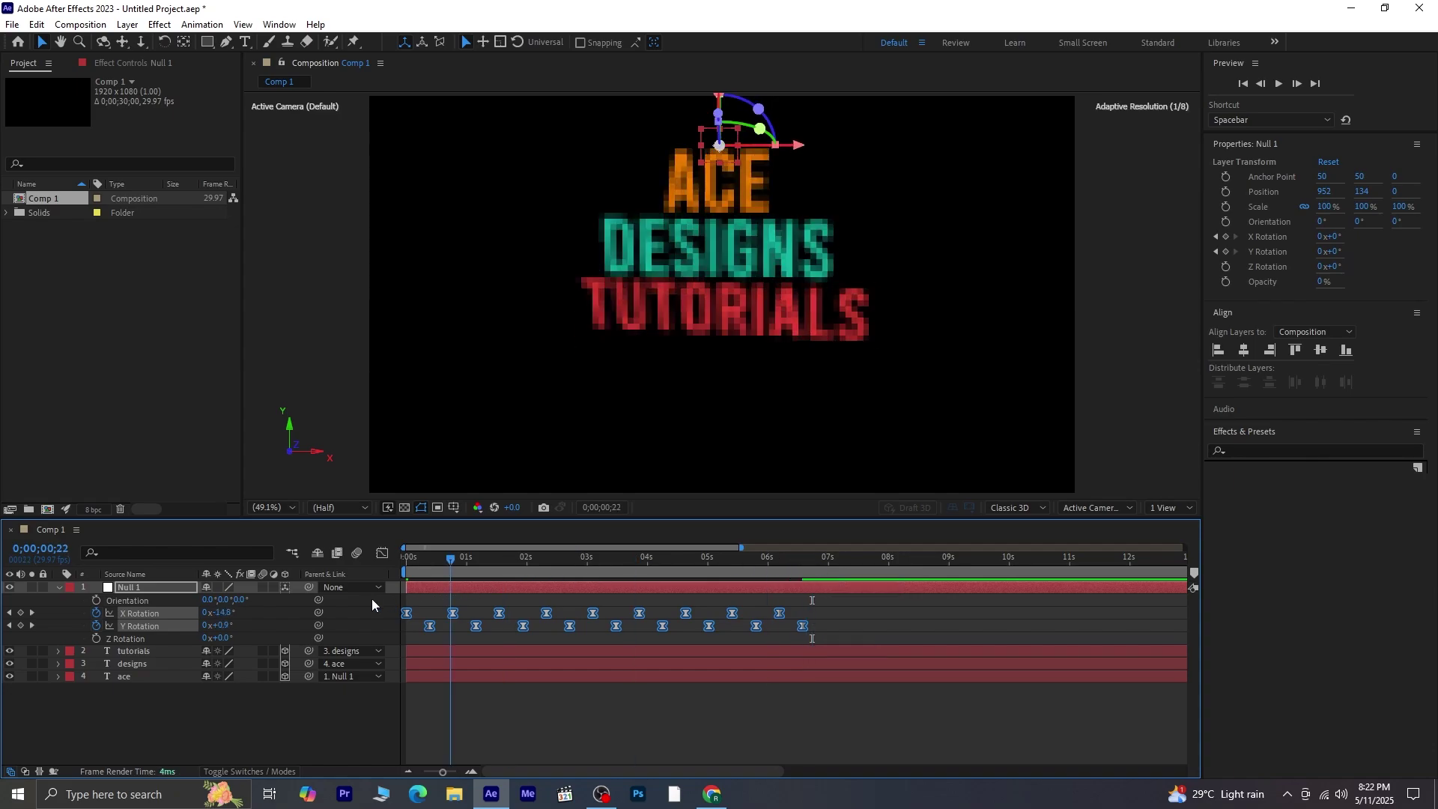
{"action": "left_click", "coordinate": [483, 717]}
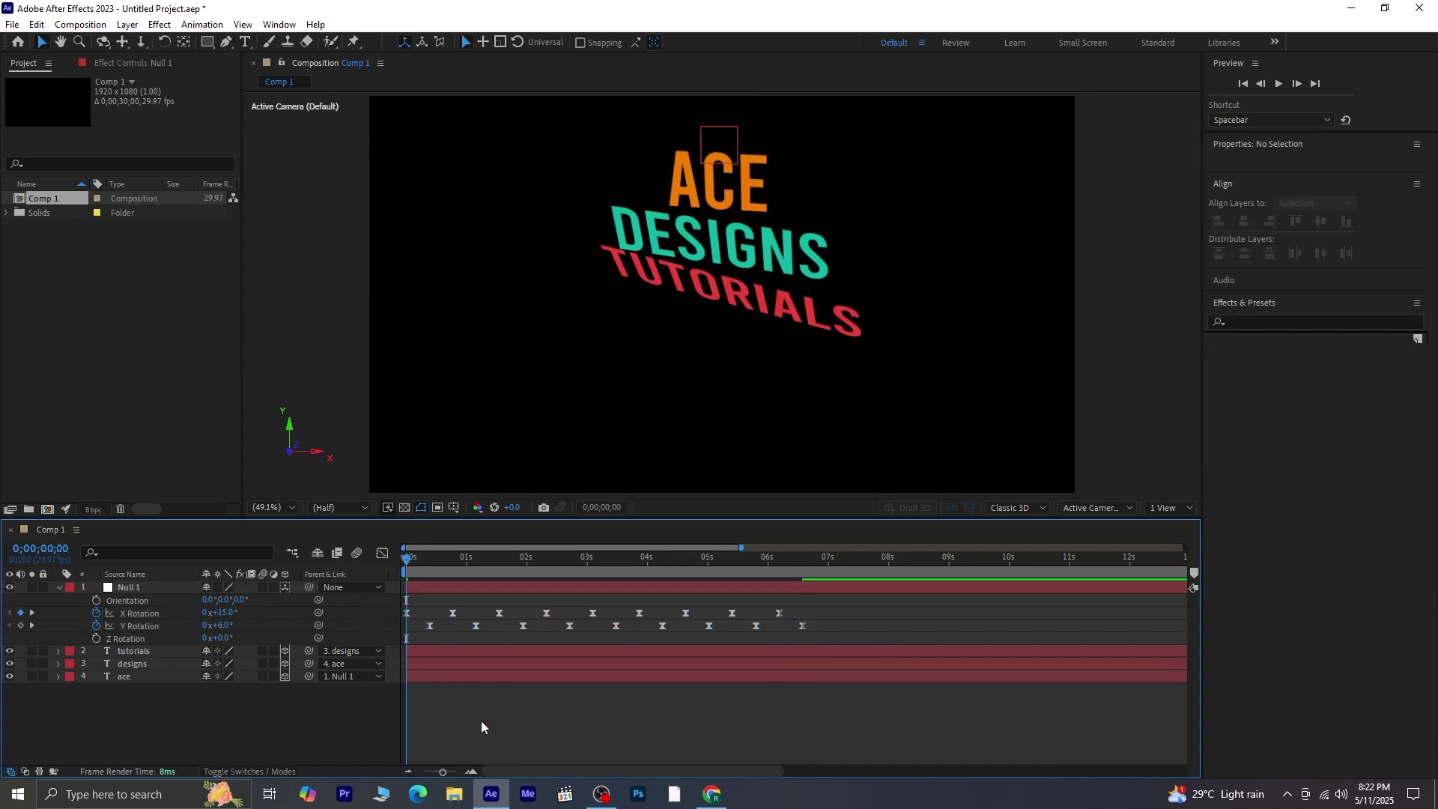
{"action": "left_click", "coordinate": [58, 589]}
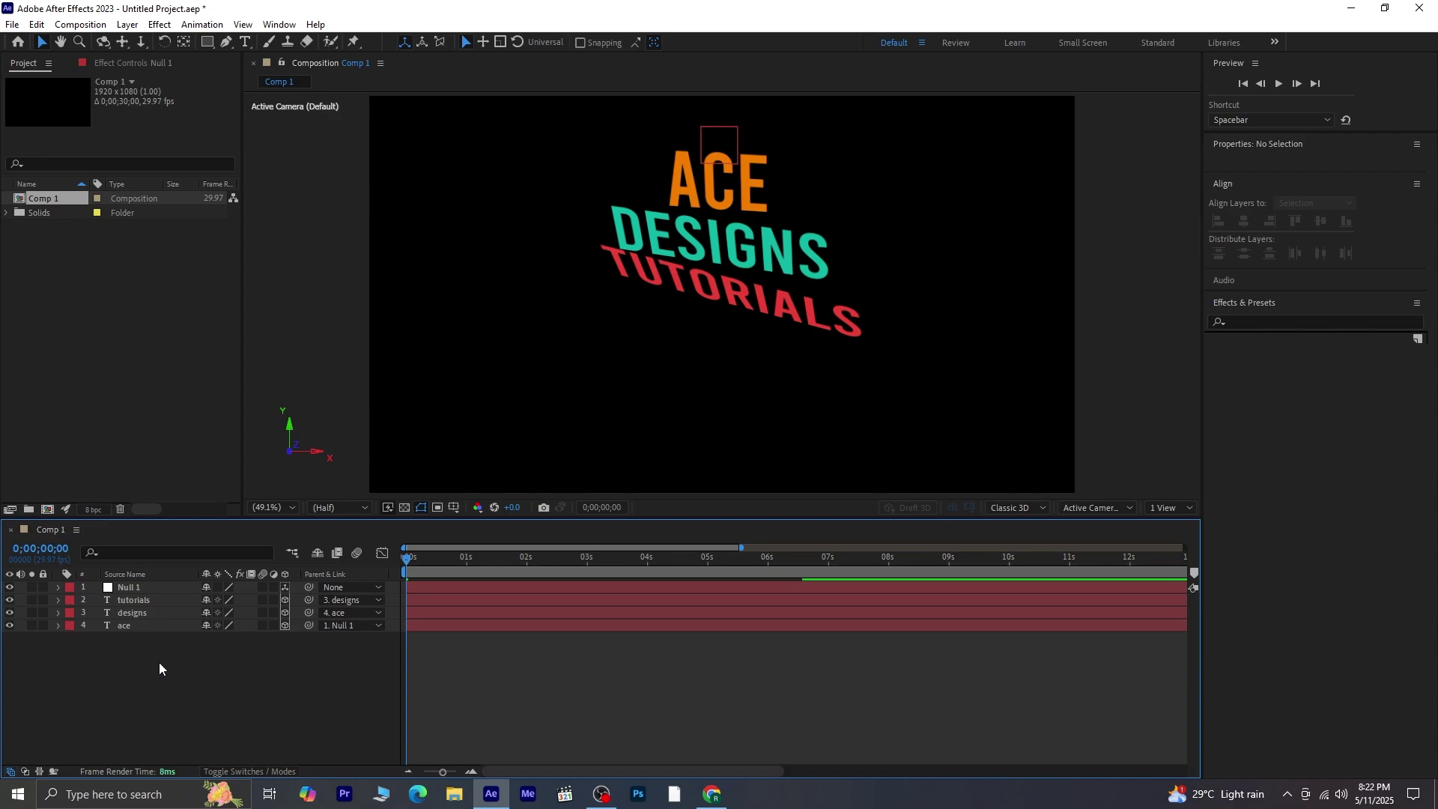
{"action": "key", "text": "ctrl+s"}
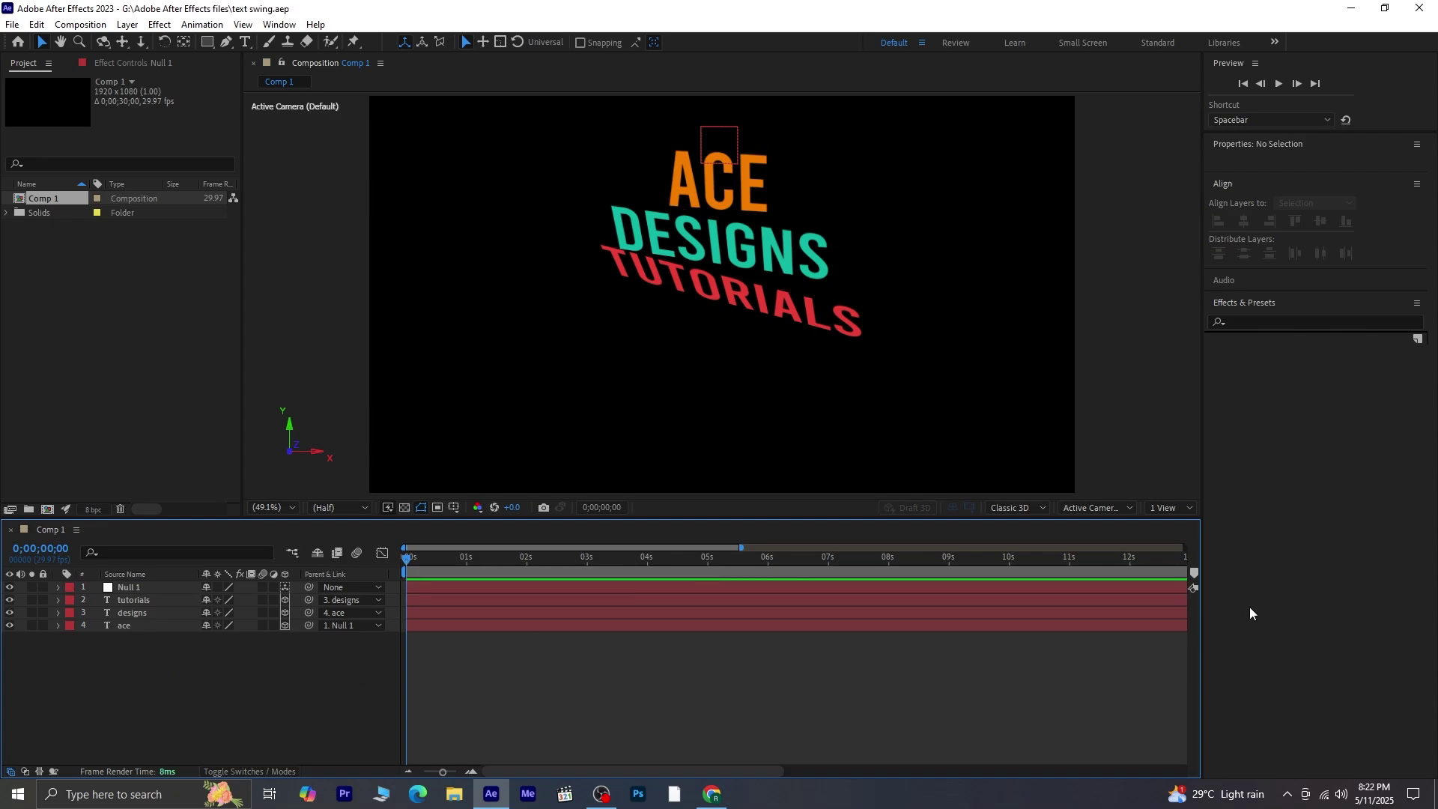
Step: Switch the composition's 3D renderer to Cinema 4D and split the composition viewer into 2 Views
{"action": "left_click", "coordinate": [1031, 509]}
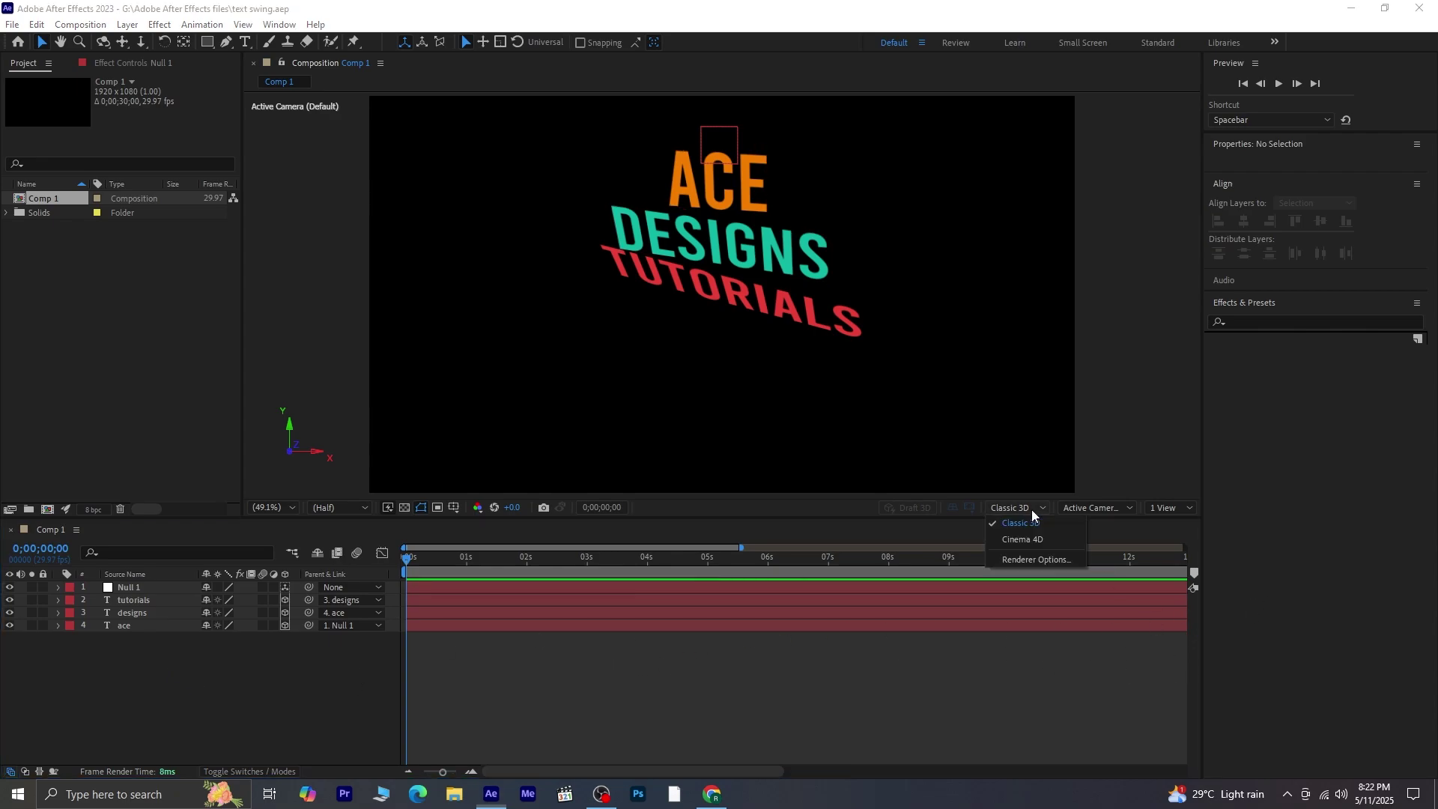
{"action": "left_click", "coordinate": [1047, 540]}
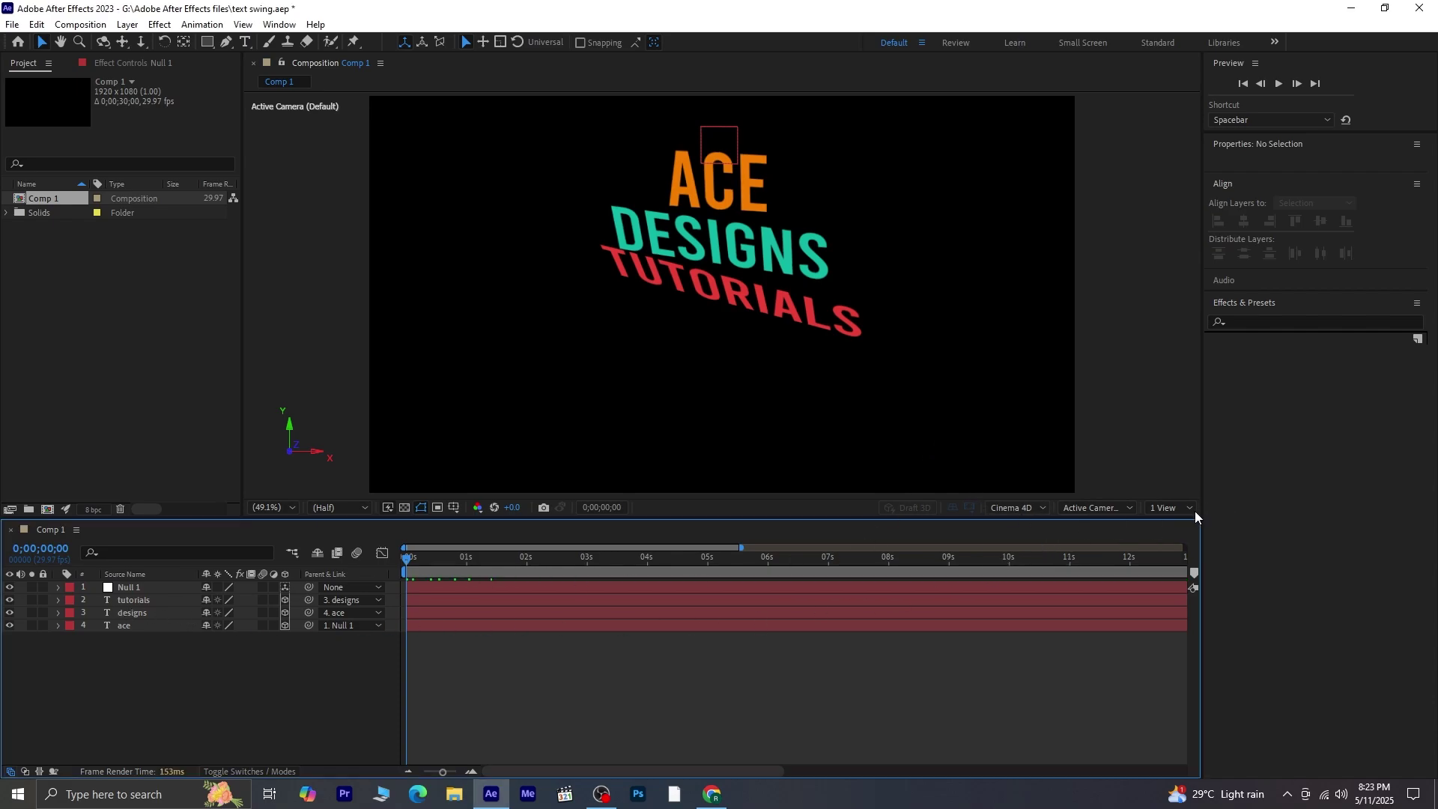
{"action": "left_click", "coordinate": [1189, 508]}
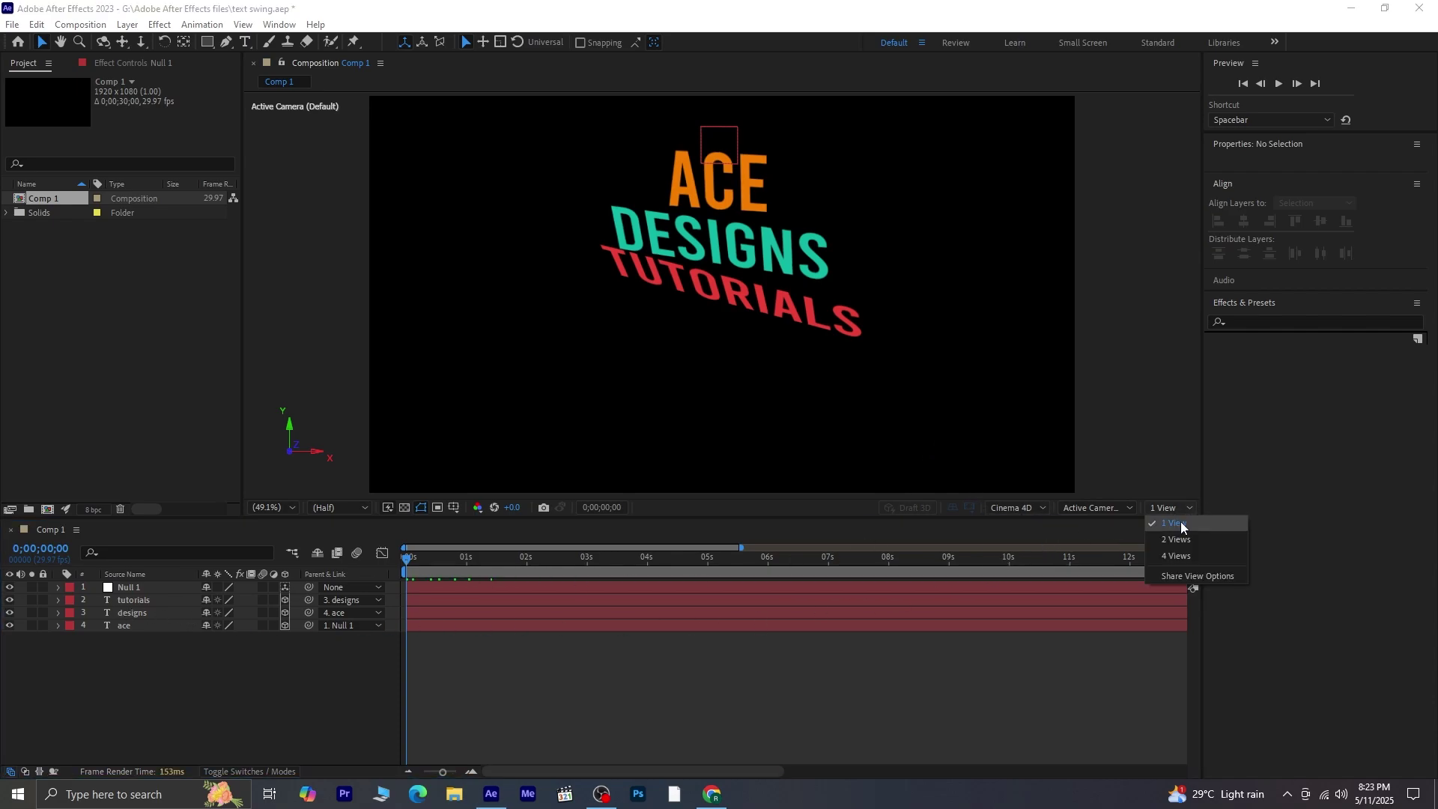
{"action": "left_click", "coordinate": [1236, 533]}
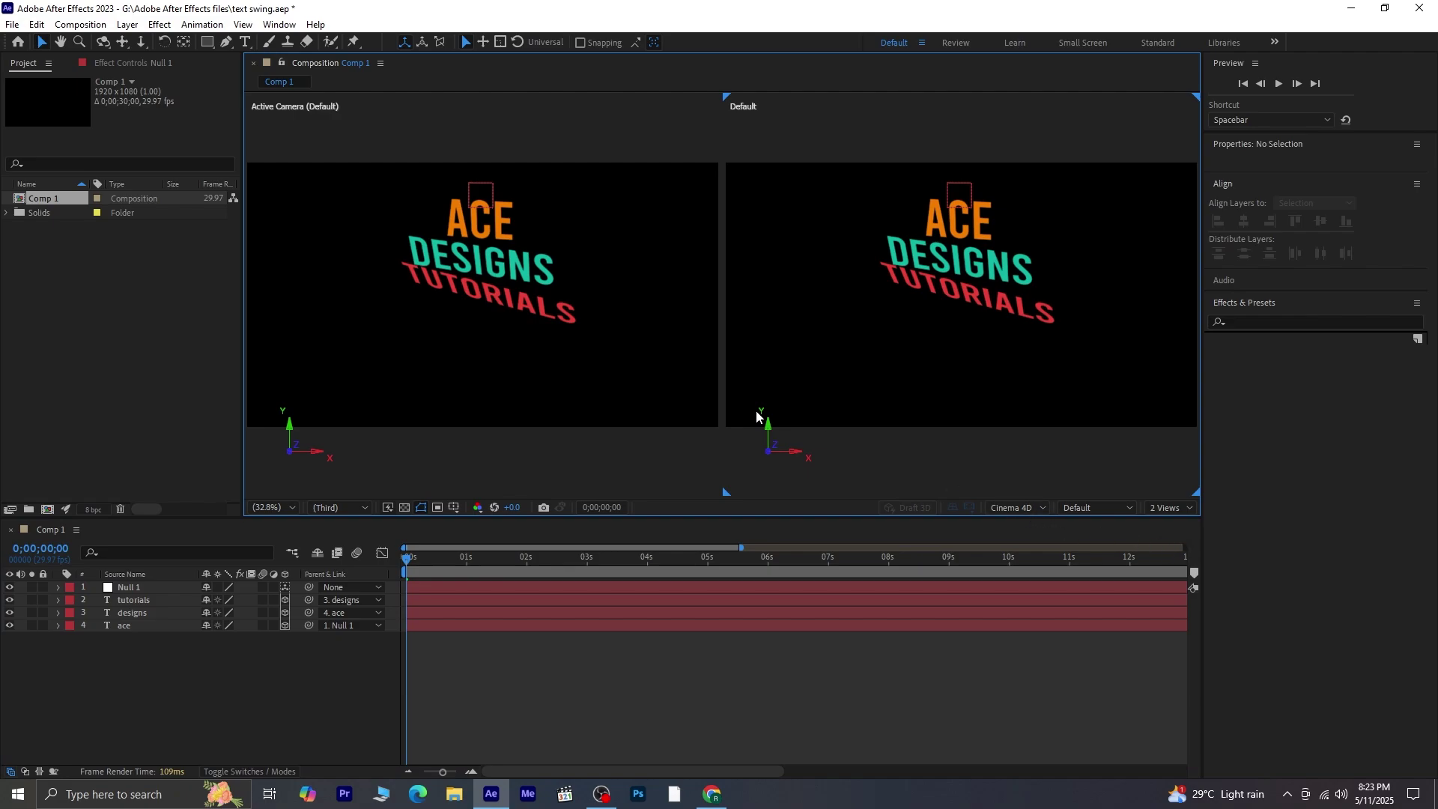
Step: Set the first of the two views to Custom View 1 and show the title enlarged there at 0;00;06;12
{"action": "left_click", "coordinate": [459, 160]}
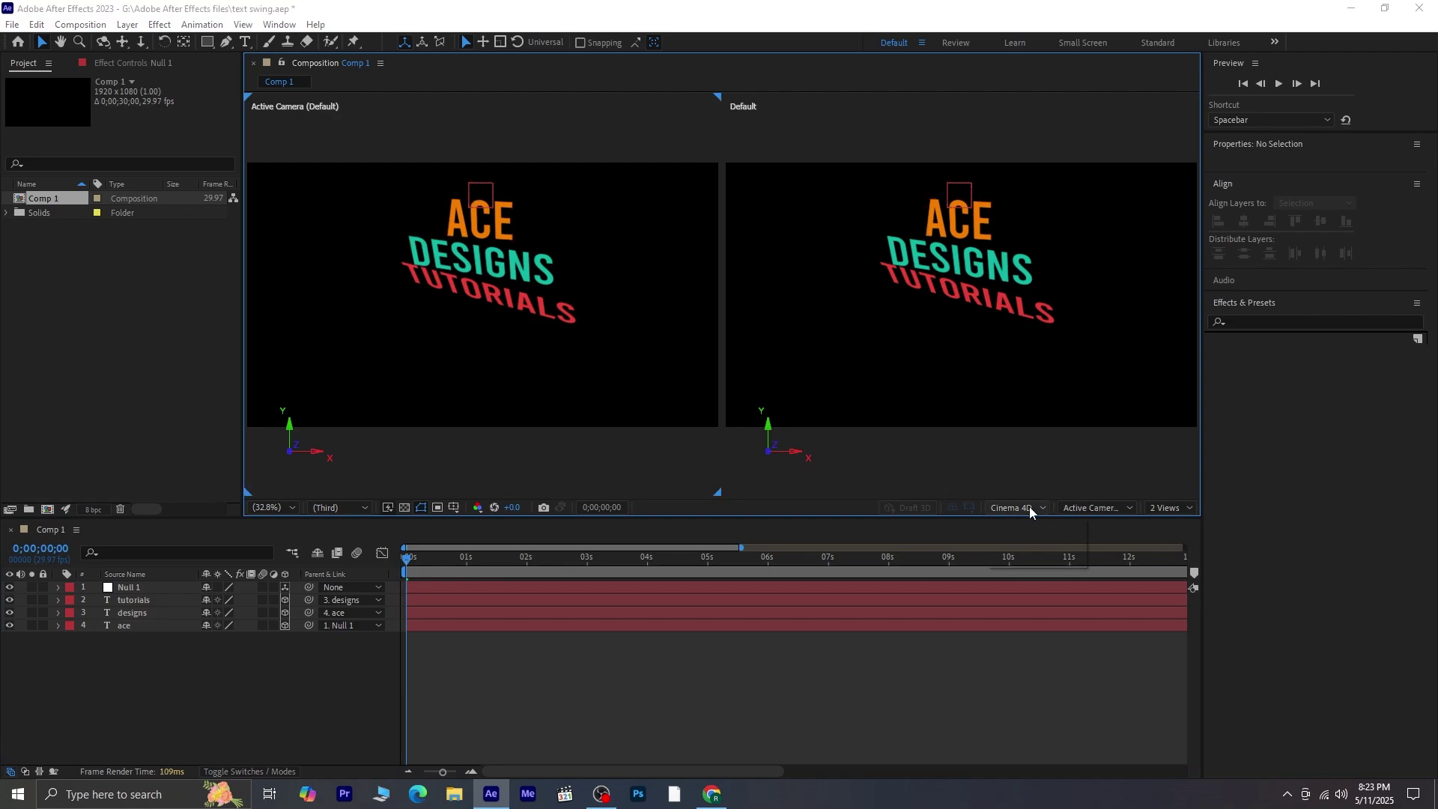
{"action": "left_click", "coordinate": [1094, 507]}
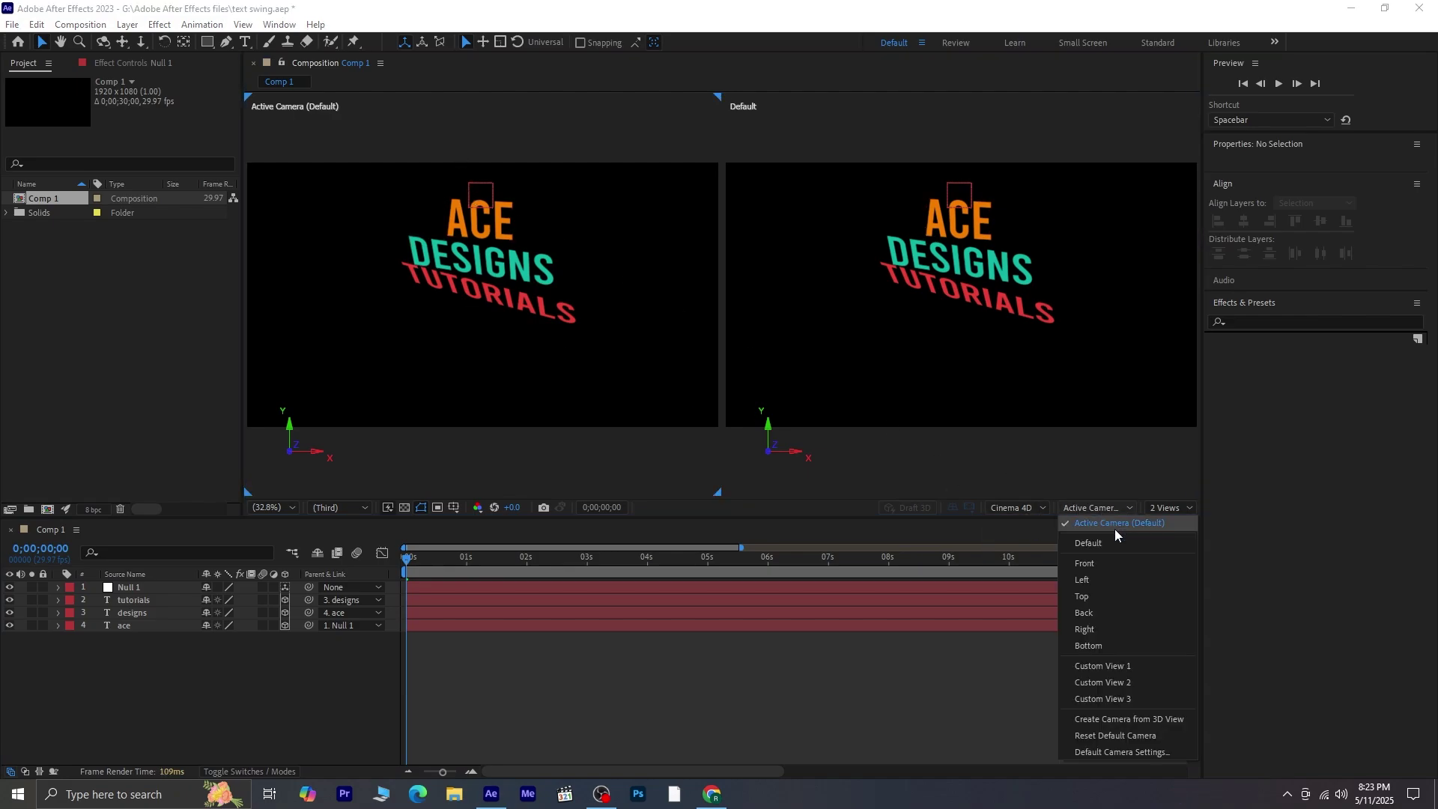
{"action": "left_click", "coordinate": [1140, 666]}
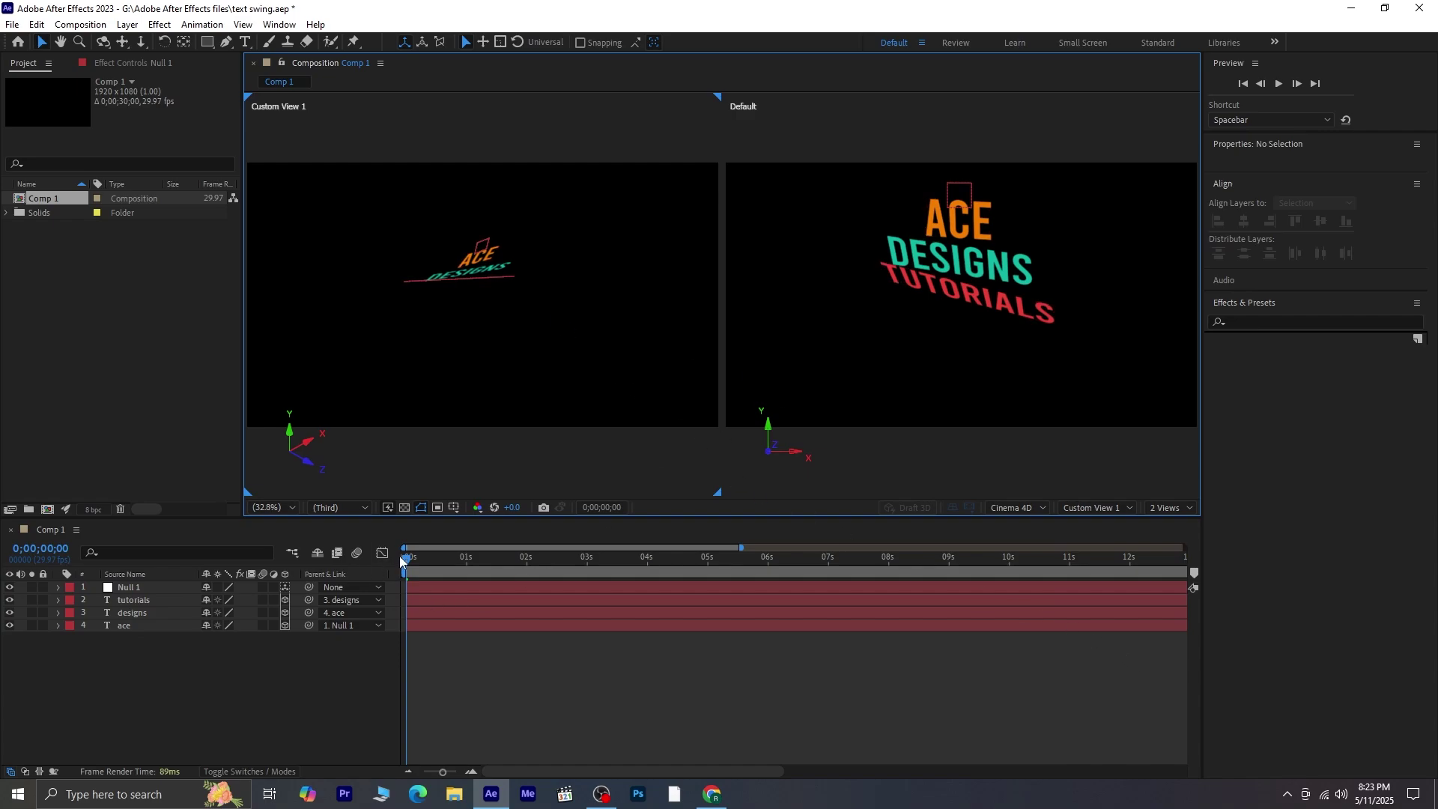
{"action": "left_click_drag", "start_coordinate": [403, 560], "coordinate": [792, 569]}
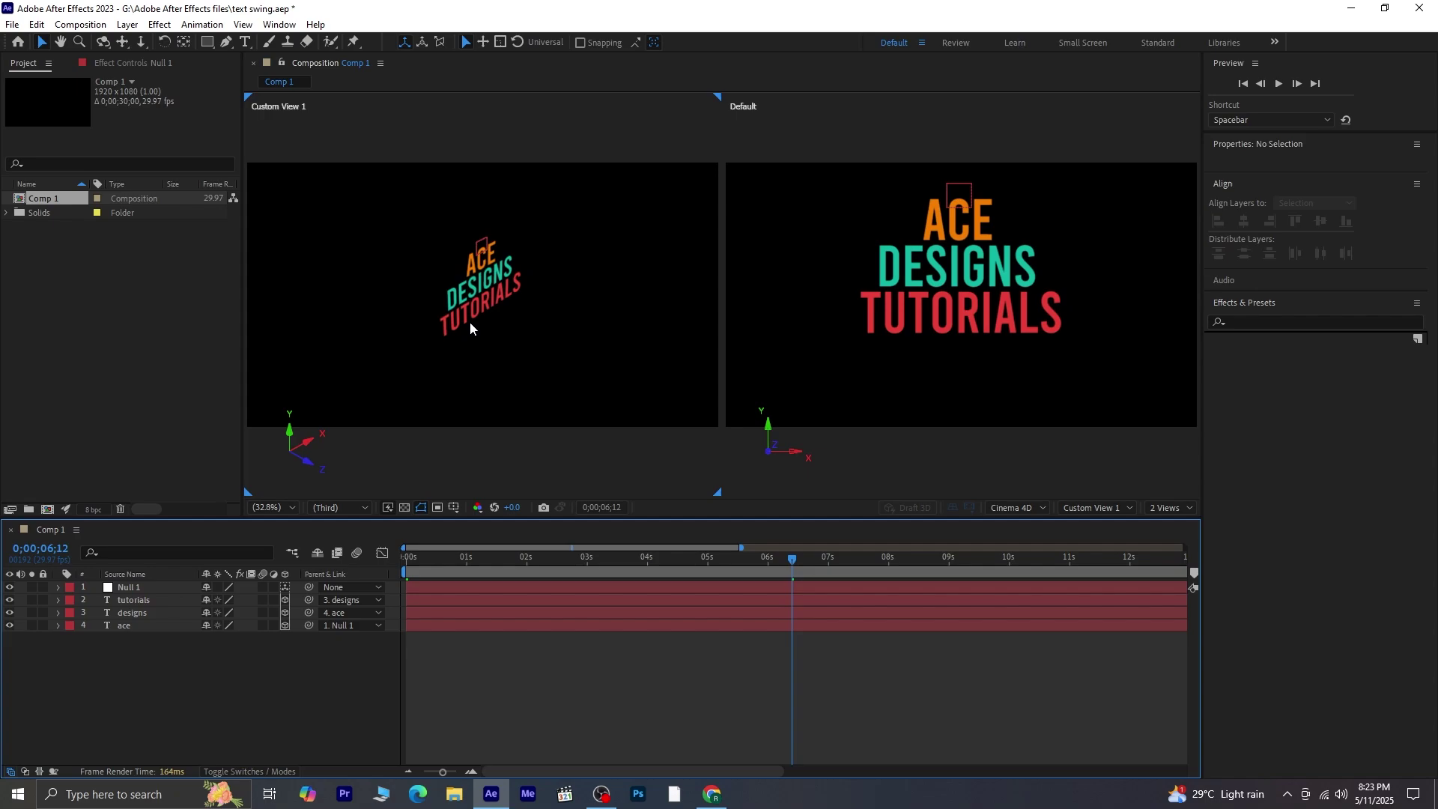
{"action": "scroll", "coordinate": [470, 323], "scroll_direction": "up", "scroll_amount": 3}
{"action": "left_click", "coordinate": [908, 258]}
{"action": "left_click", "coordinate": [369, 687]}
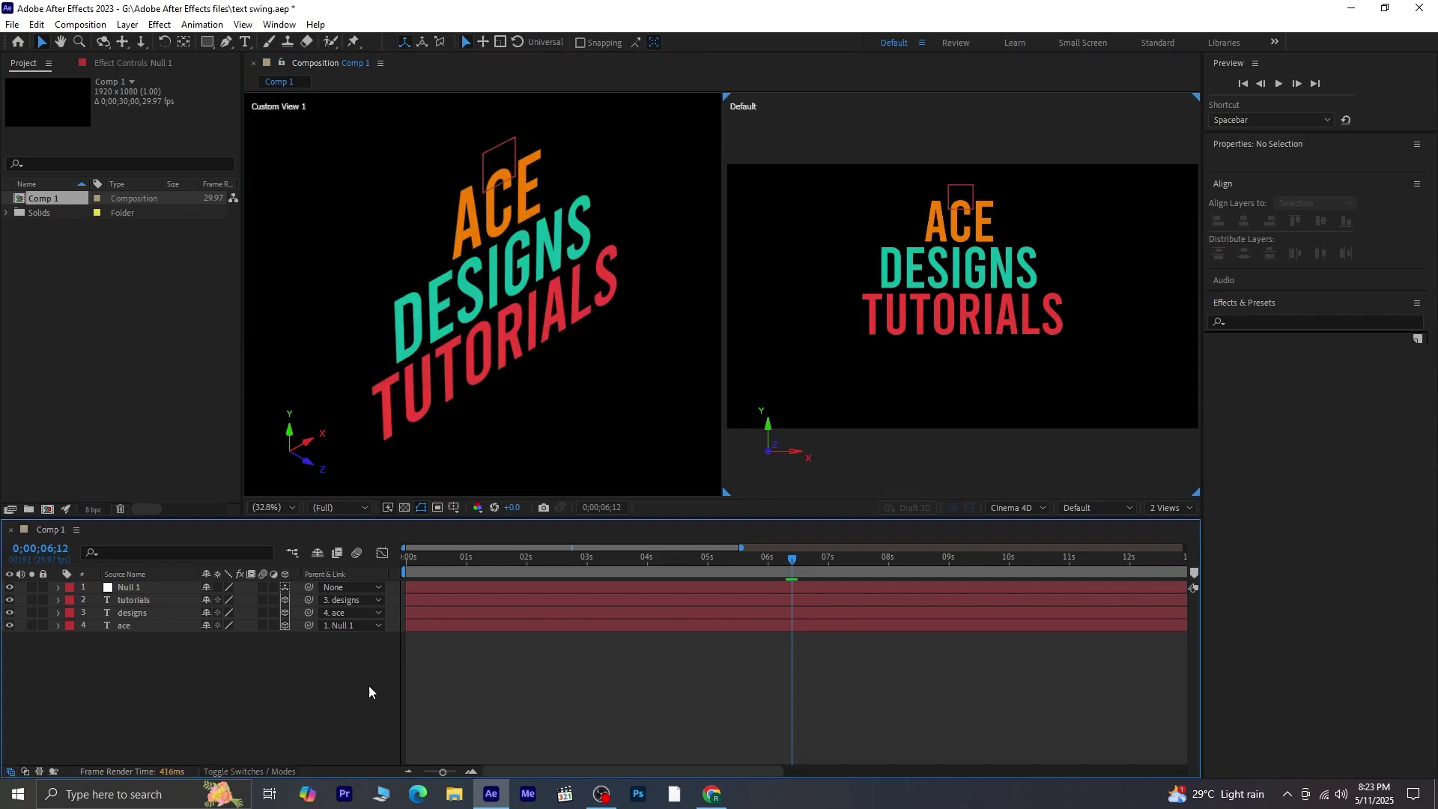
Step: Give the tutorials text layer an Extrusion Depth of 45 in its geometry options
{"action": "left_click", "coordinate": [160, 602]}
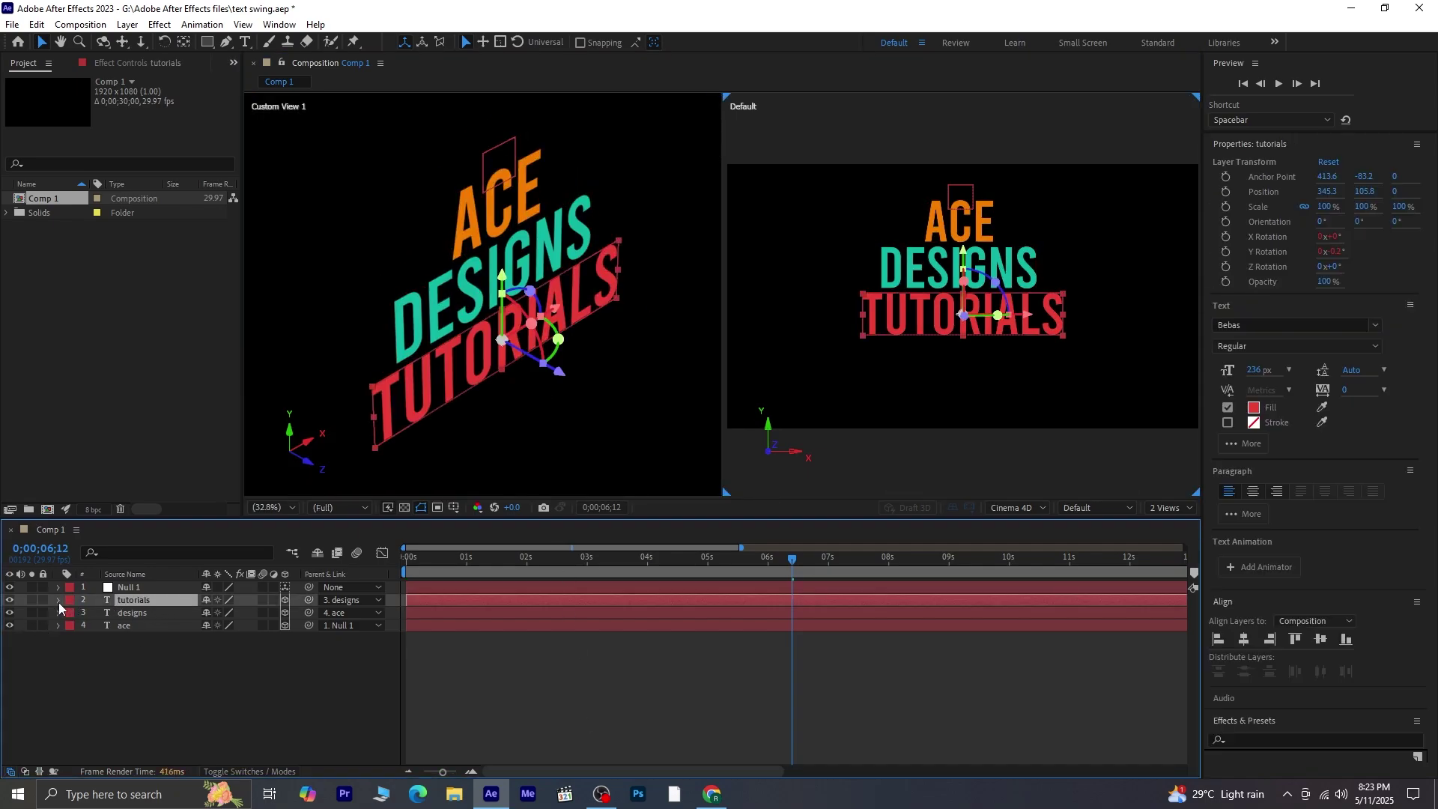
{"action": "left_click", "coordinate": [58, 600]}
{"action": "left_click", "coordinate": [72, 627]}
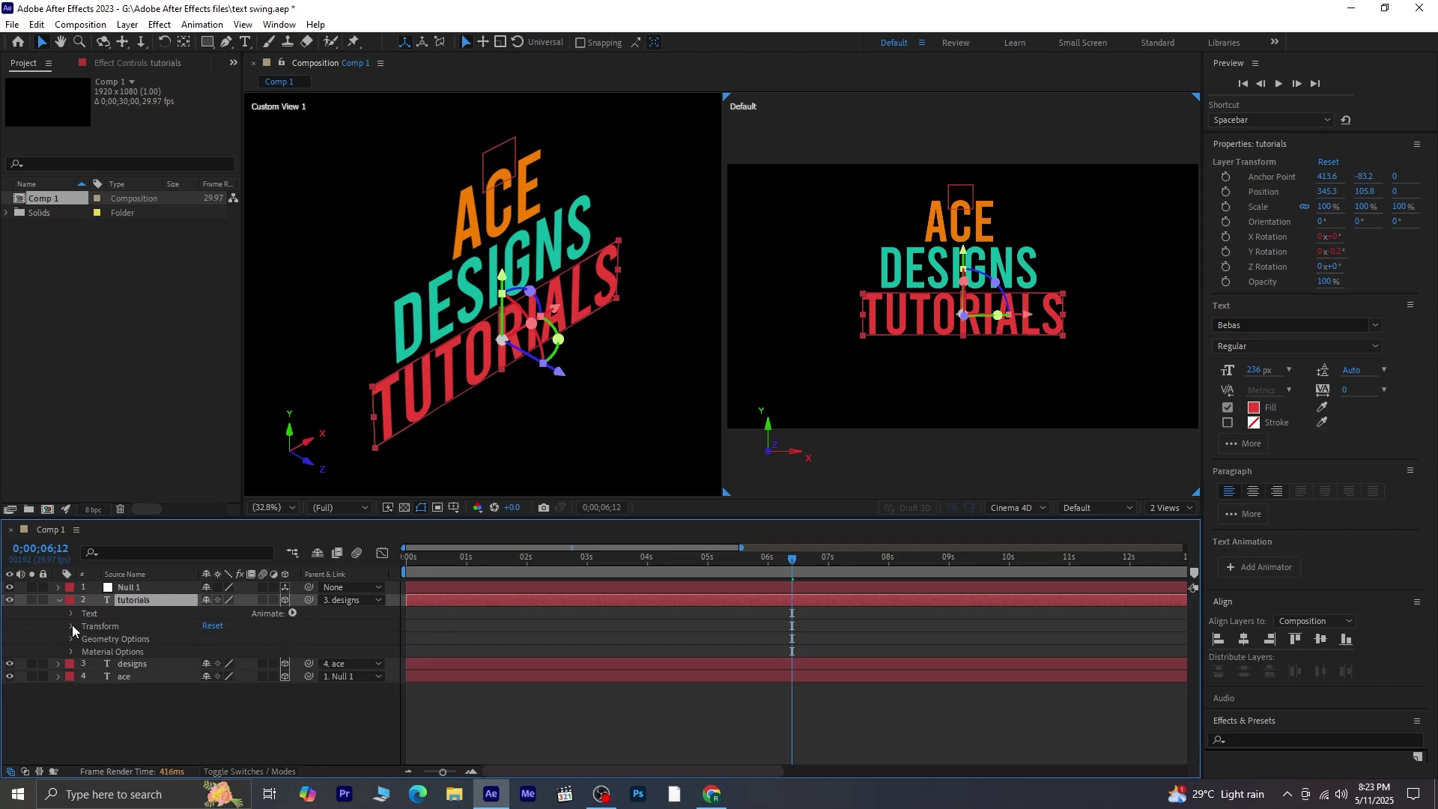
{"action": "left_click", "coordinate": [71, 638]}
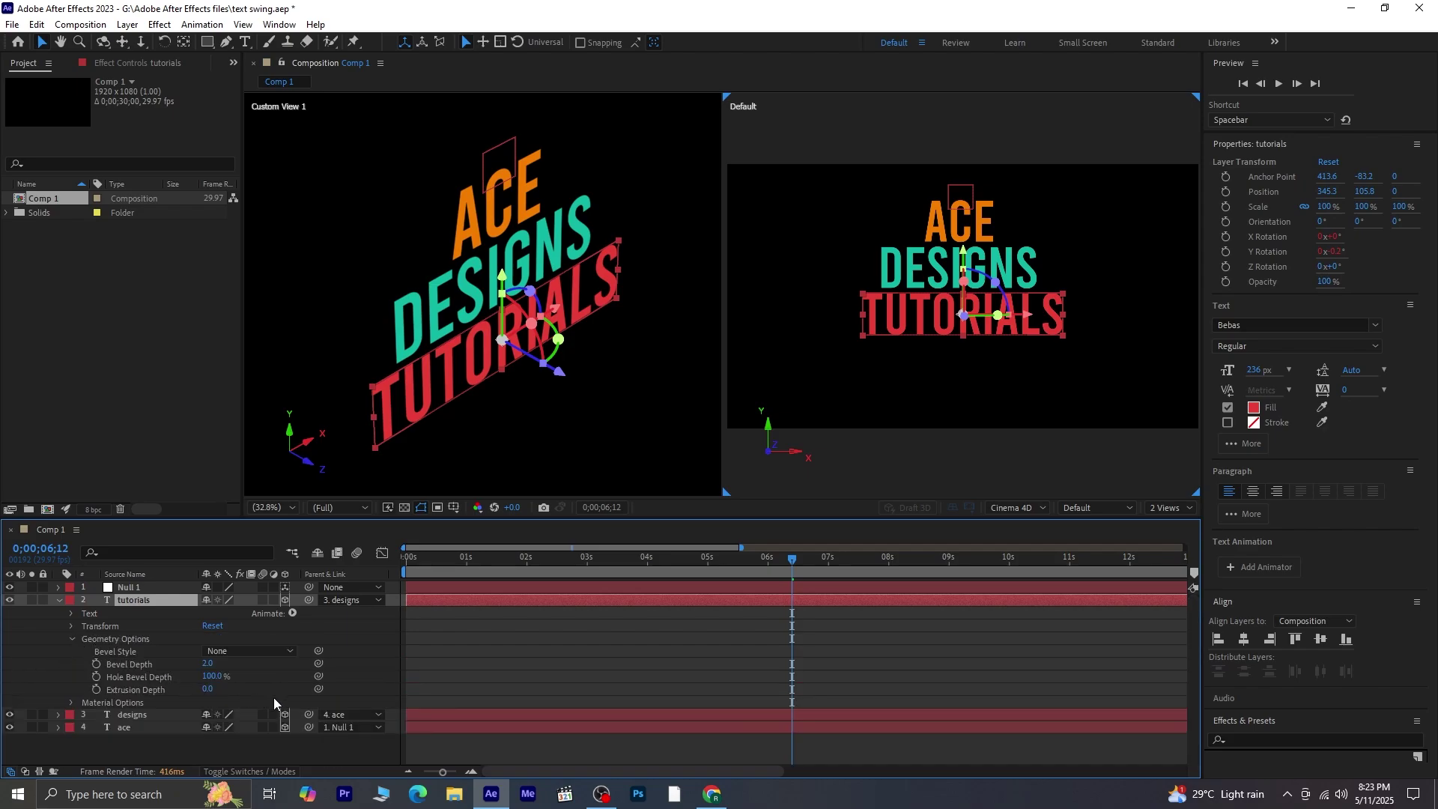
{"action": "left_click_drag", "start_coordinate": [202, 689], "coordinate": [241, 689]}
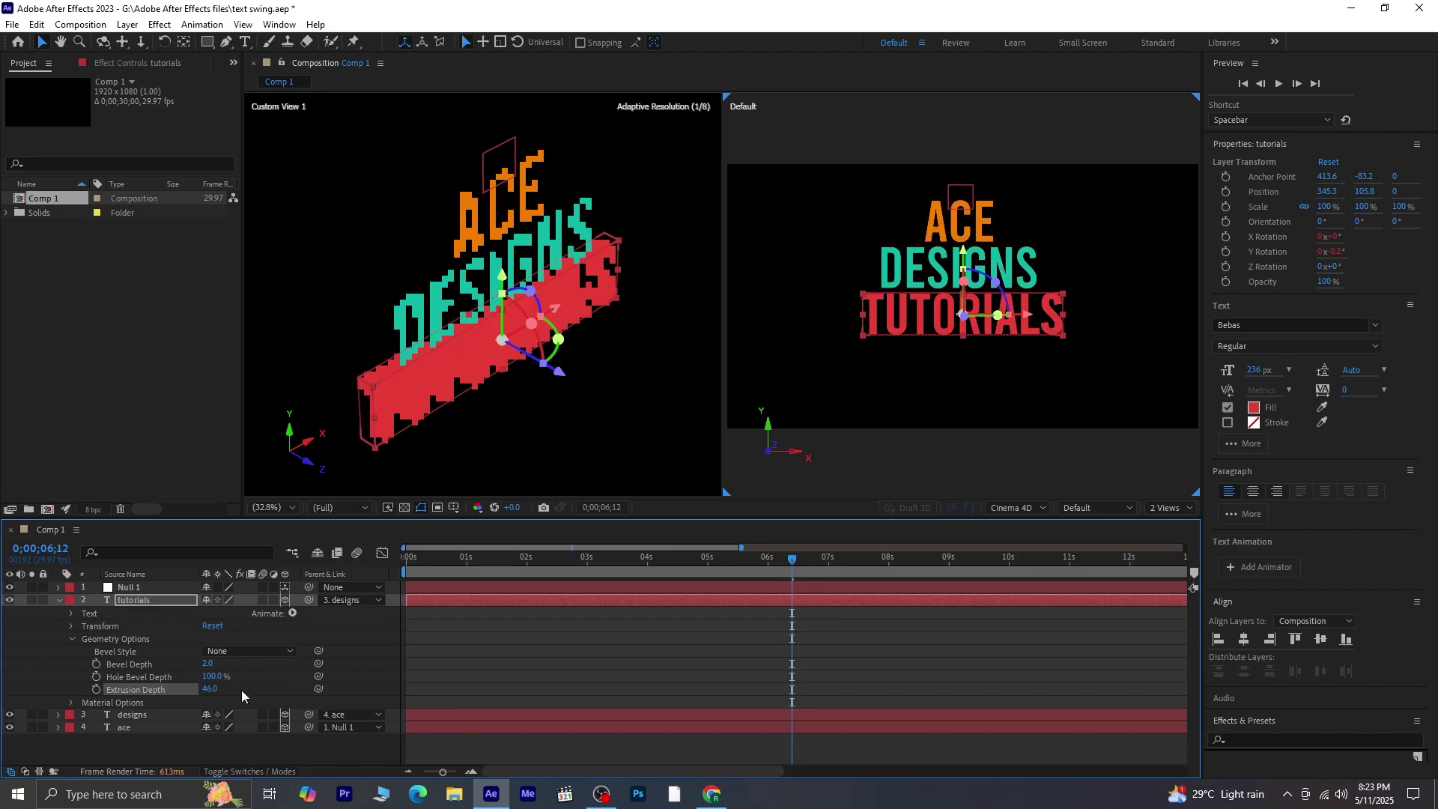
{"action": "left_click", "coordinate": [212, 689]}
{"action": "type", "text": "45"}
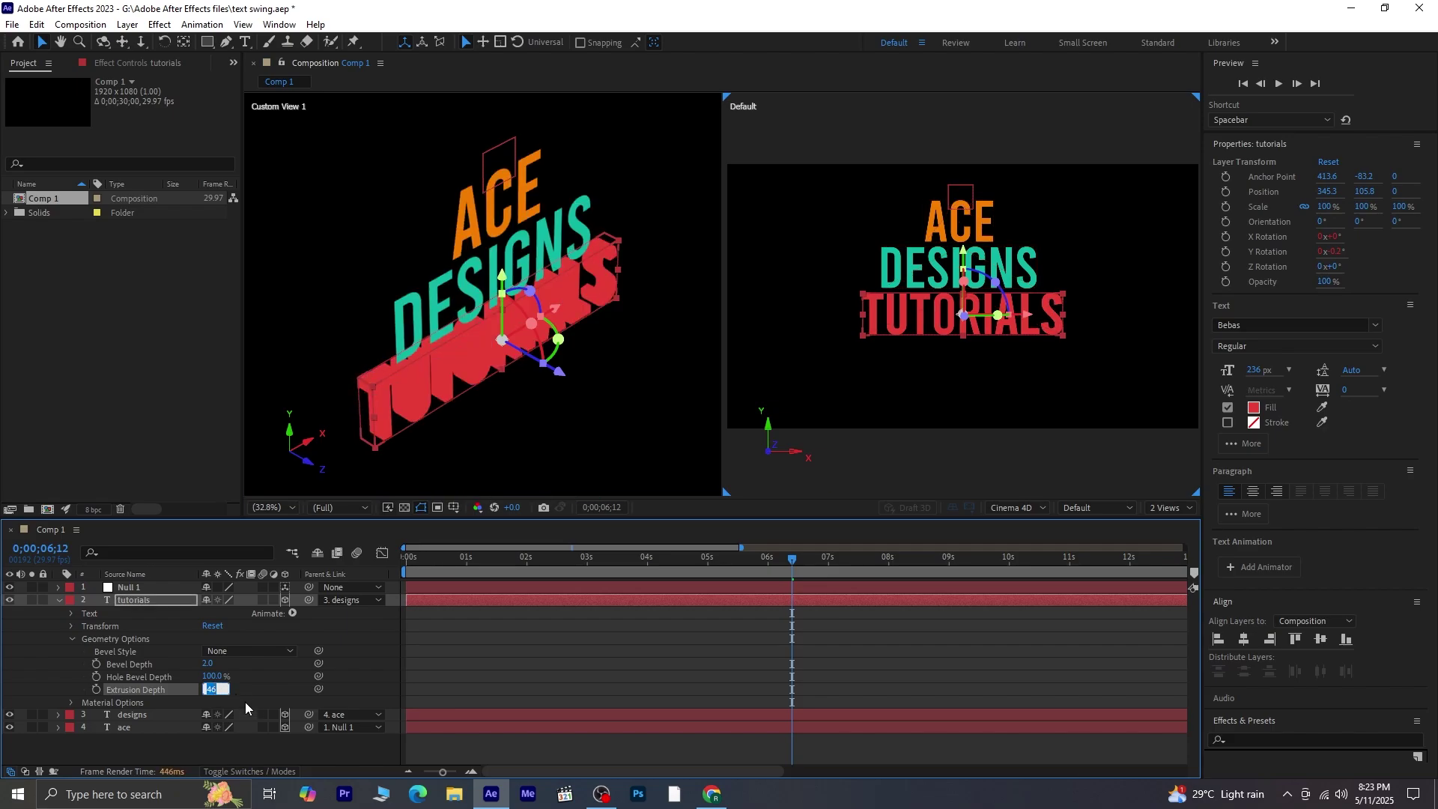
{"action": "key", "text": "Return"}
Step: Add a Side Color animator to the tutorials text and sample the red from the front of its letters
{"action": "left_click", "coordinate": [292, 613]}
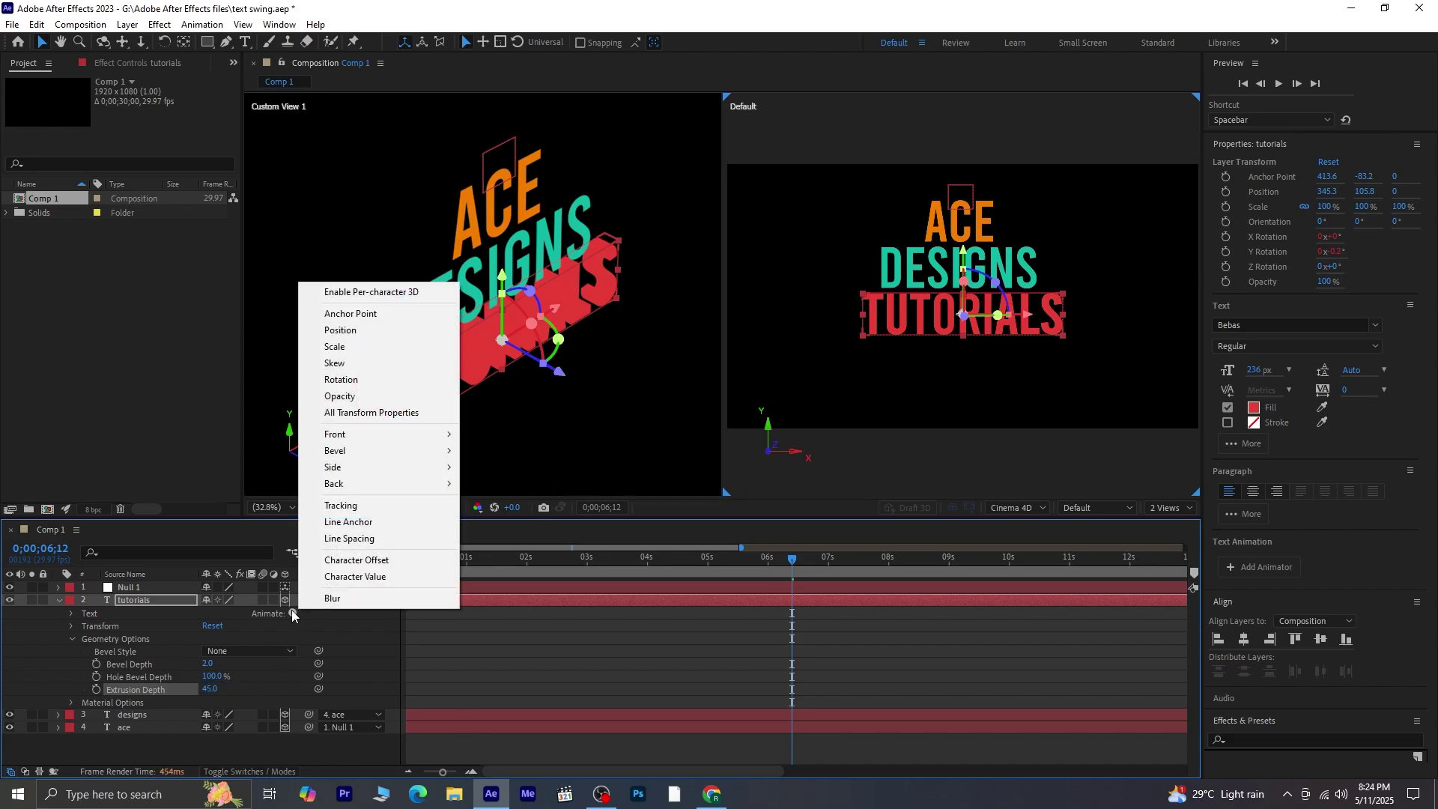
{"action": "mouse_move", "coordinate": [394, 462]}
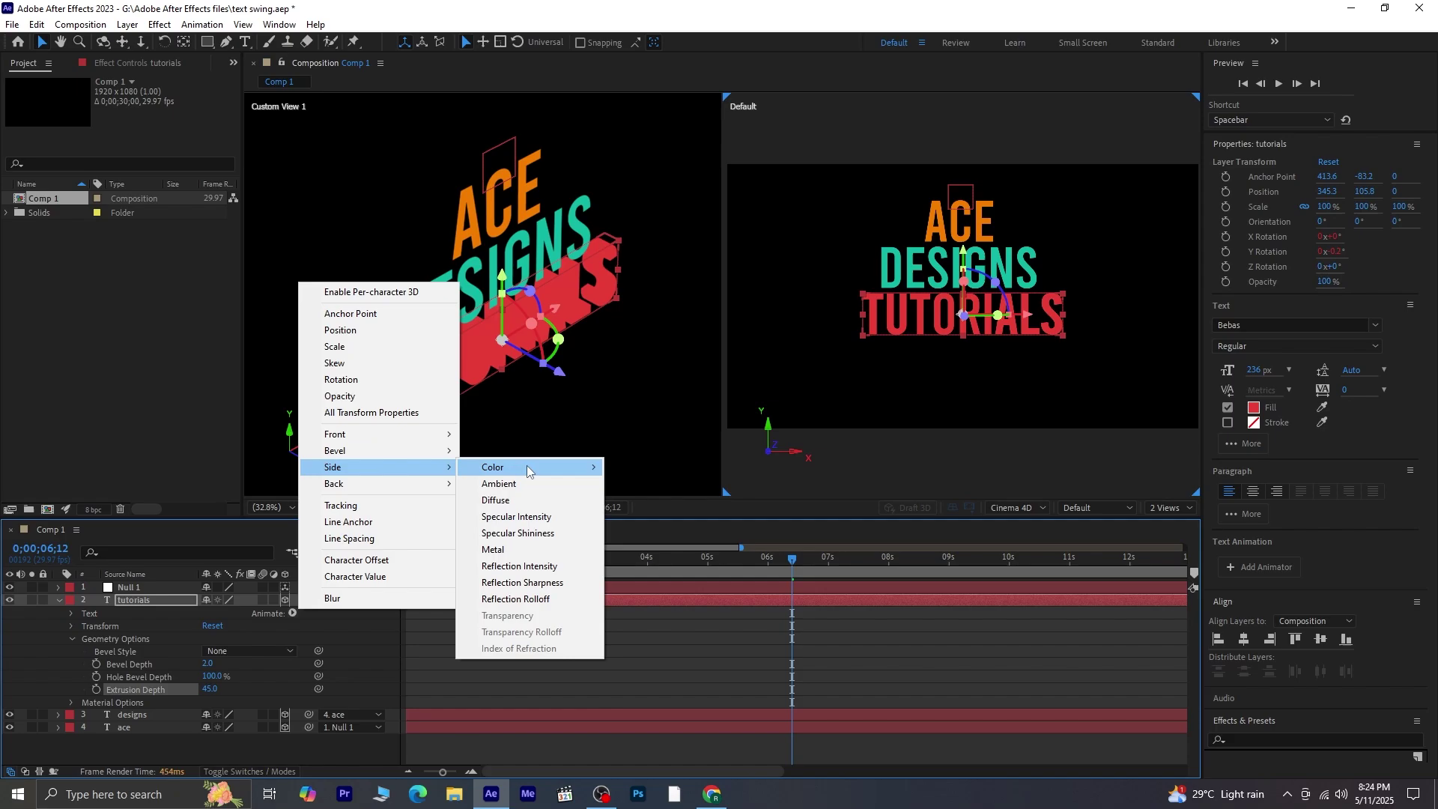
{"action": "mouse_move", "coordinate": [527, 466]}
{"action": "left_click", "coordinate": [623, 469]}
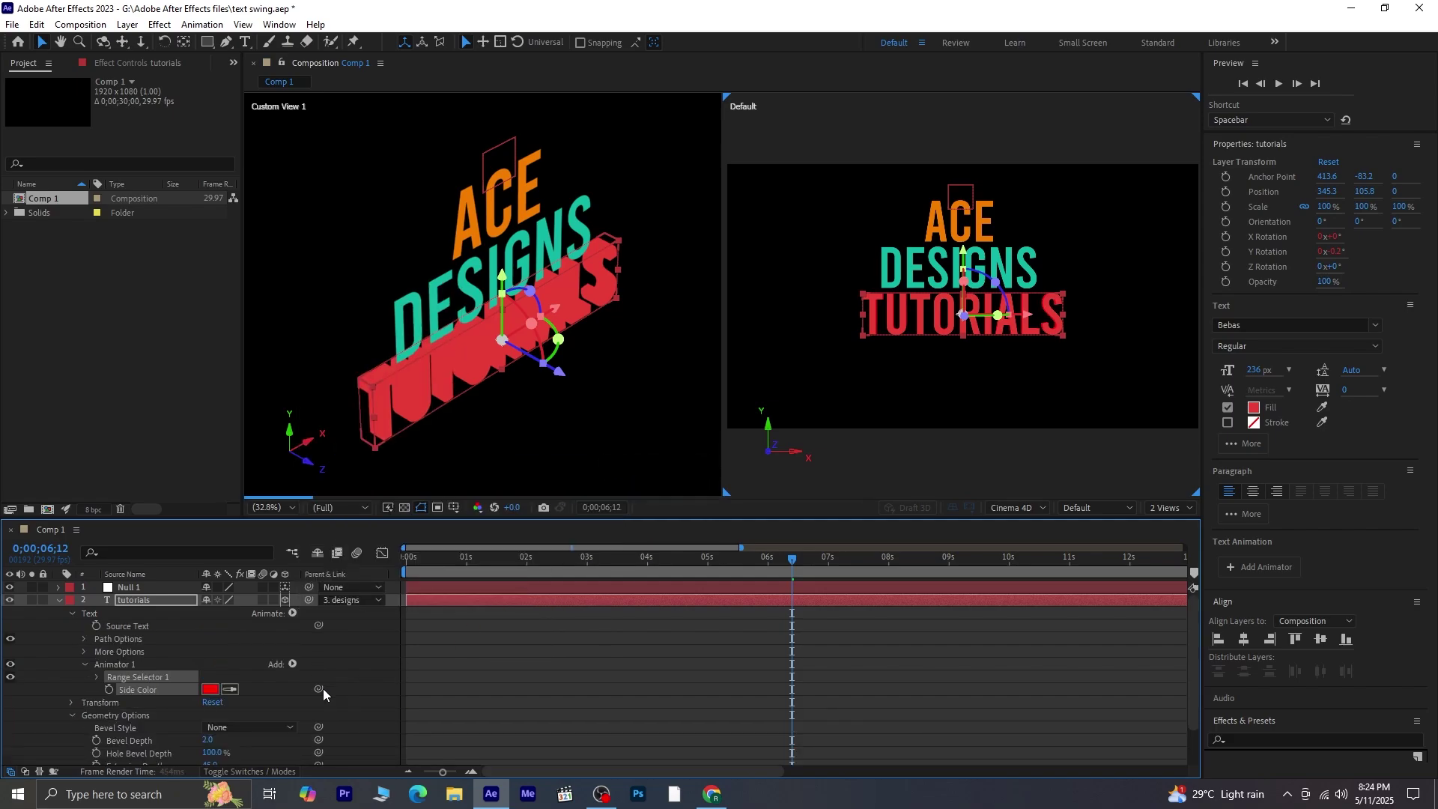
{"action": "left_click", "coordinate": [232, 690]}
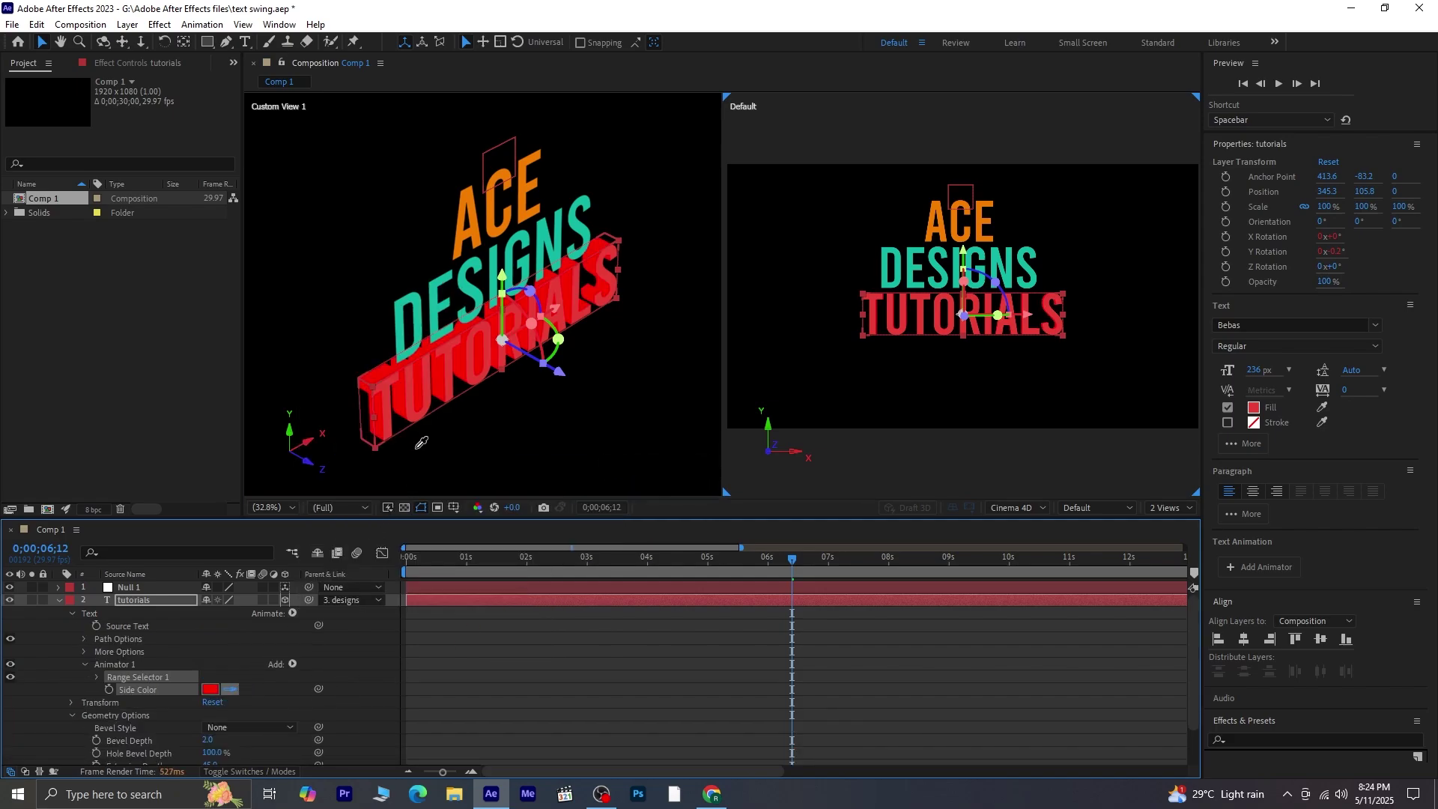
{"action": "left_click", "coordinate": [394, 405]}
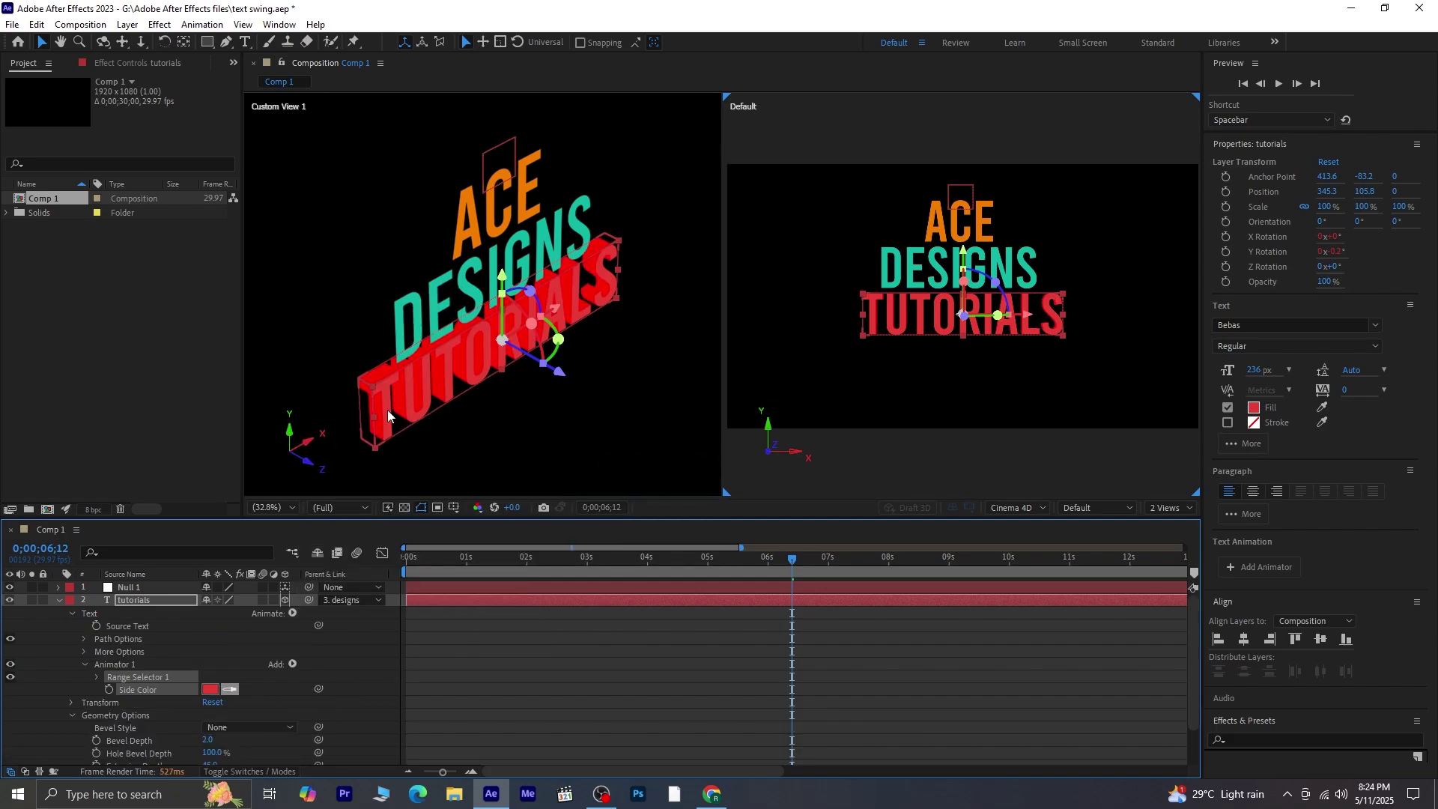
Step: Darken the tutorials text's side color to 7D201C and collapse the layer's properties
{"action": "left_click", "coordinate": [210, 689]}
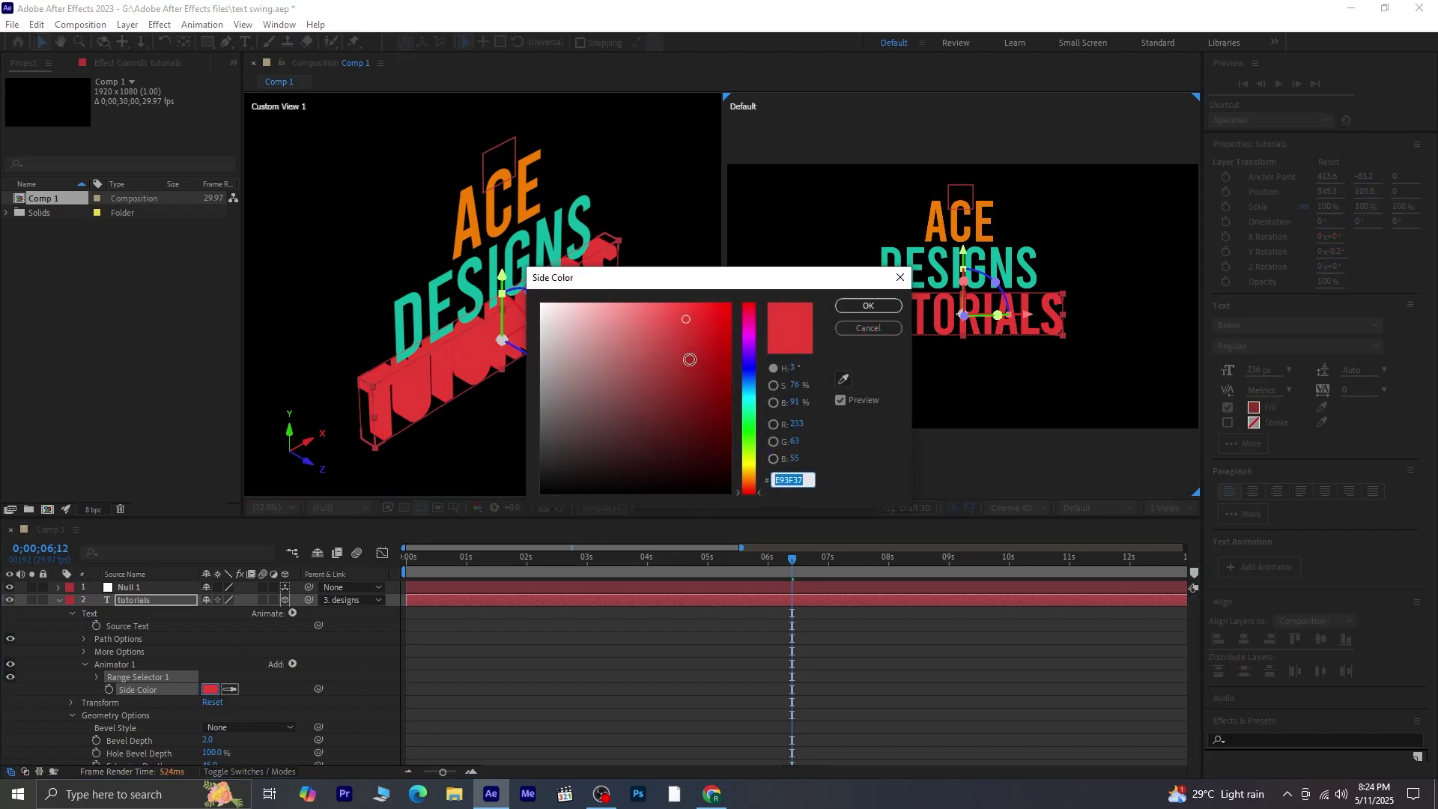
{"action": "left_click", "coordinate": [688, 379]}
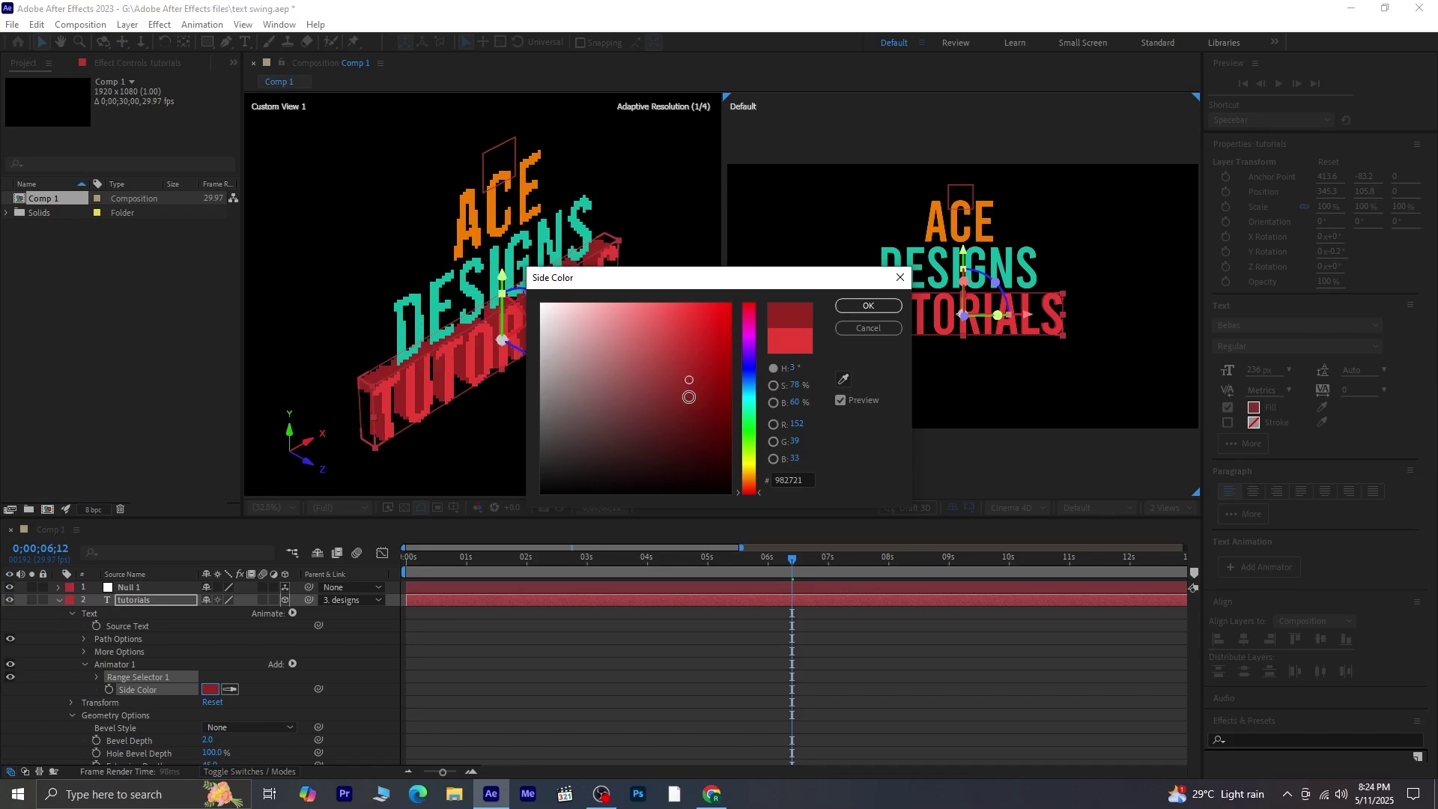
{"action": "left_click", "coordinate": [688, 400]}
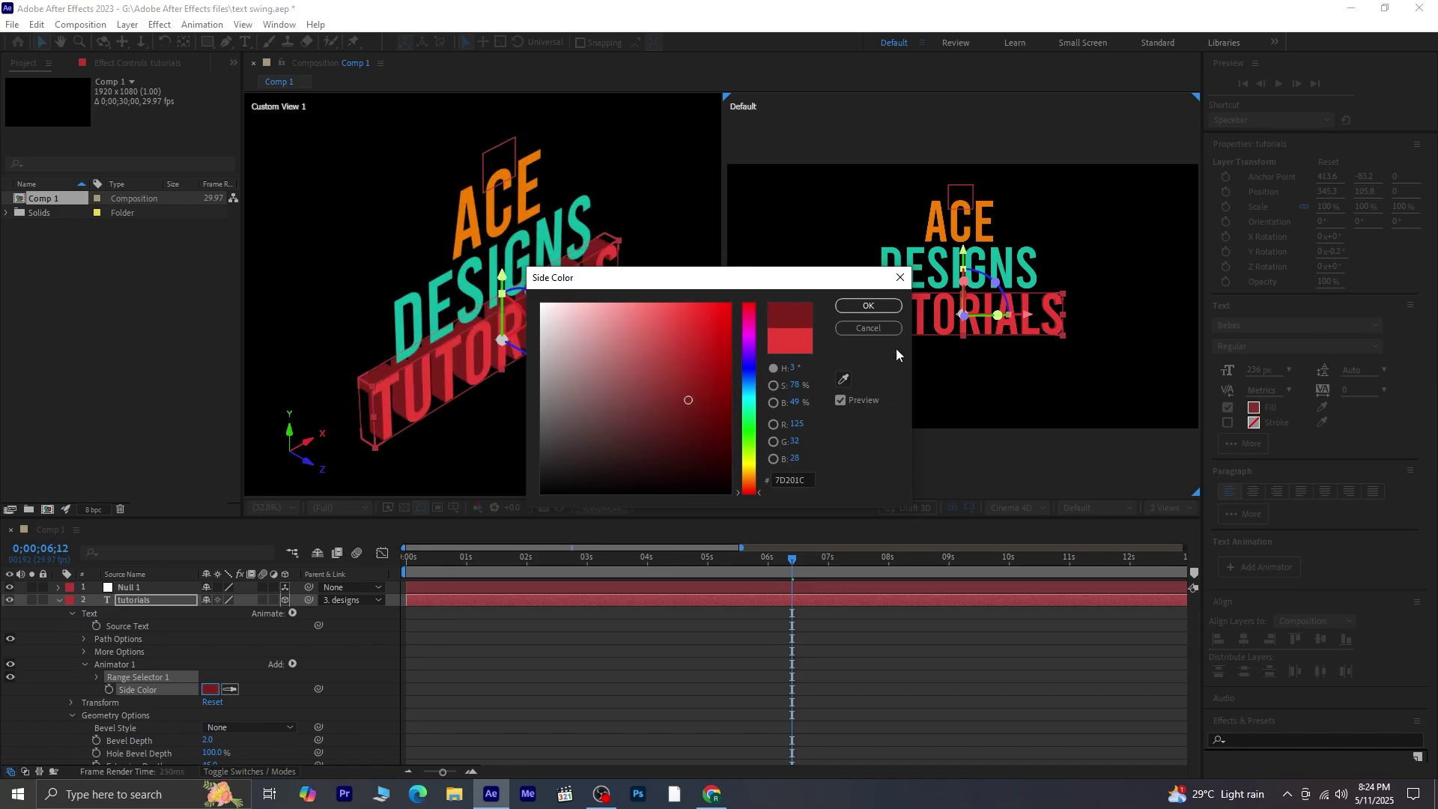
{"action": "left_click", "coordinate": [869, 306]}
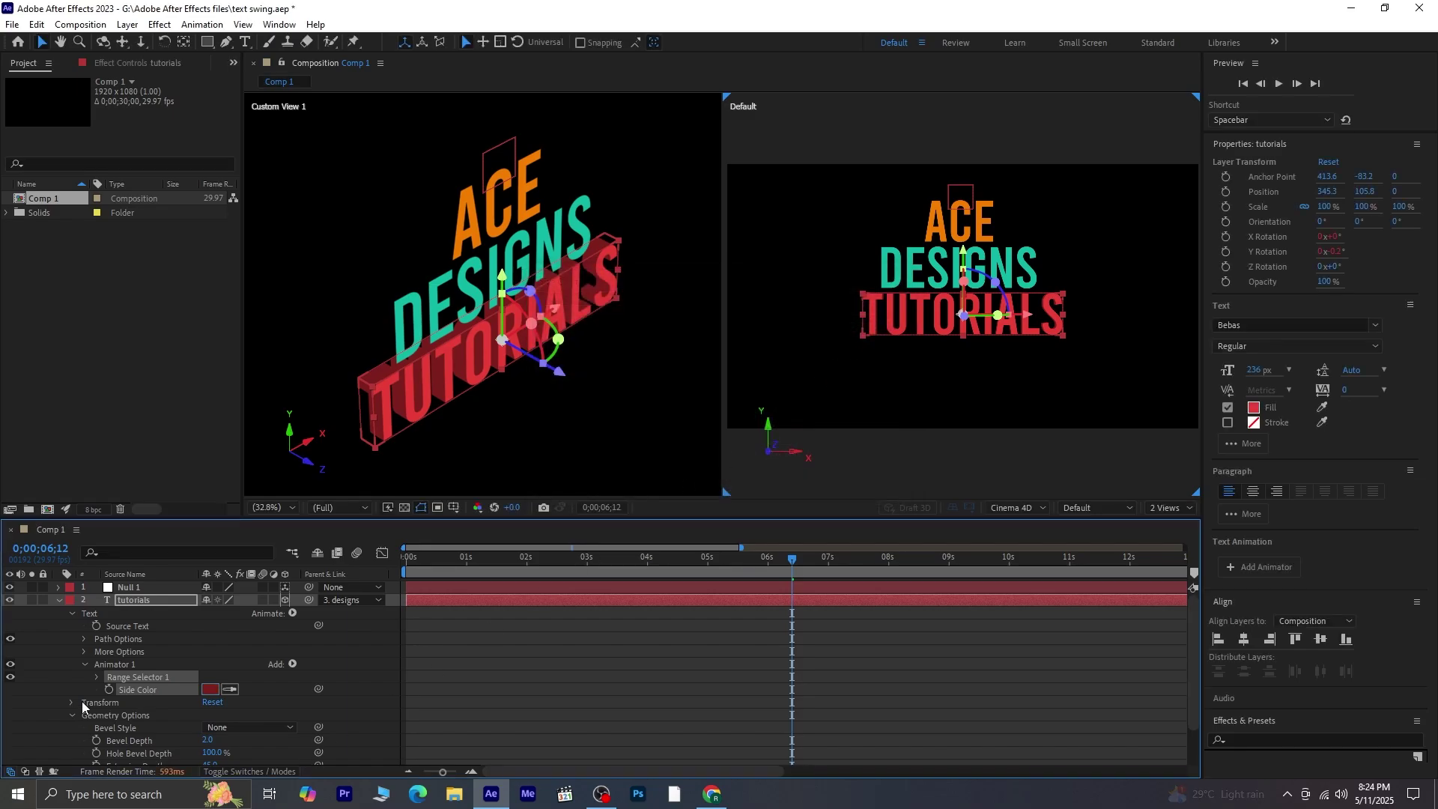
{"action": "left_click", "coordinate": [84, 664]}
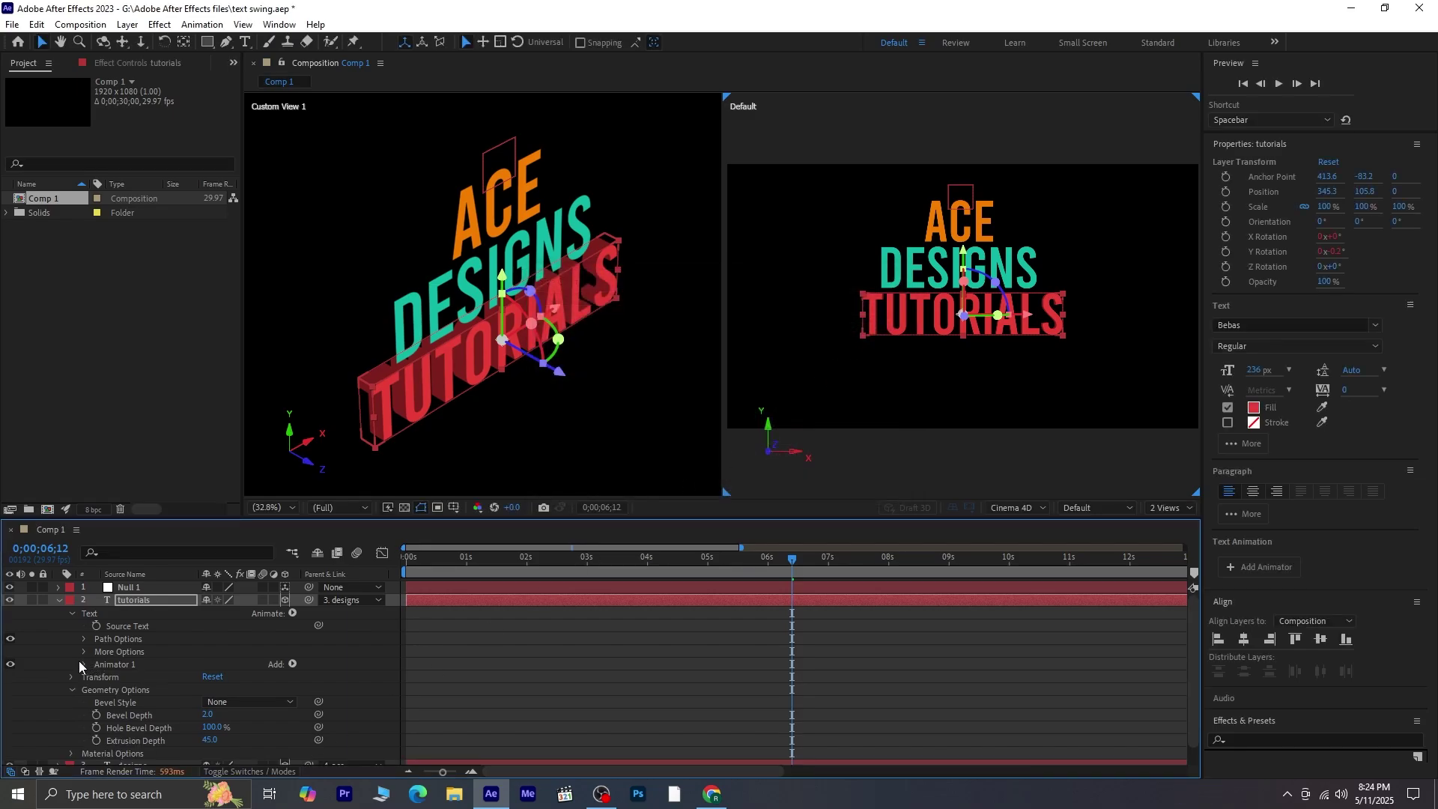
{"action": "left_click", "coordinate": [74, 612]}
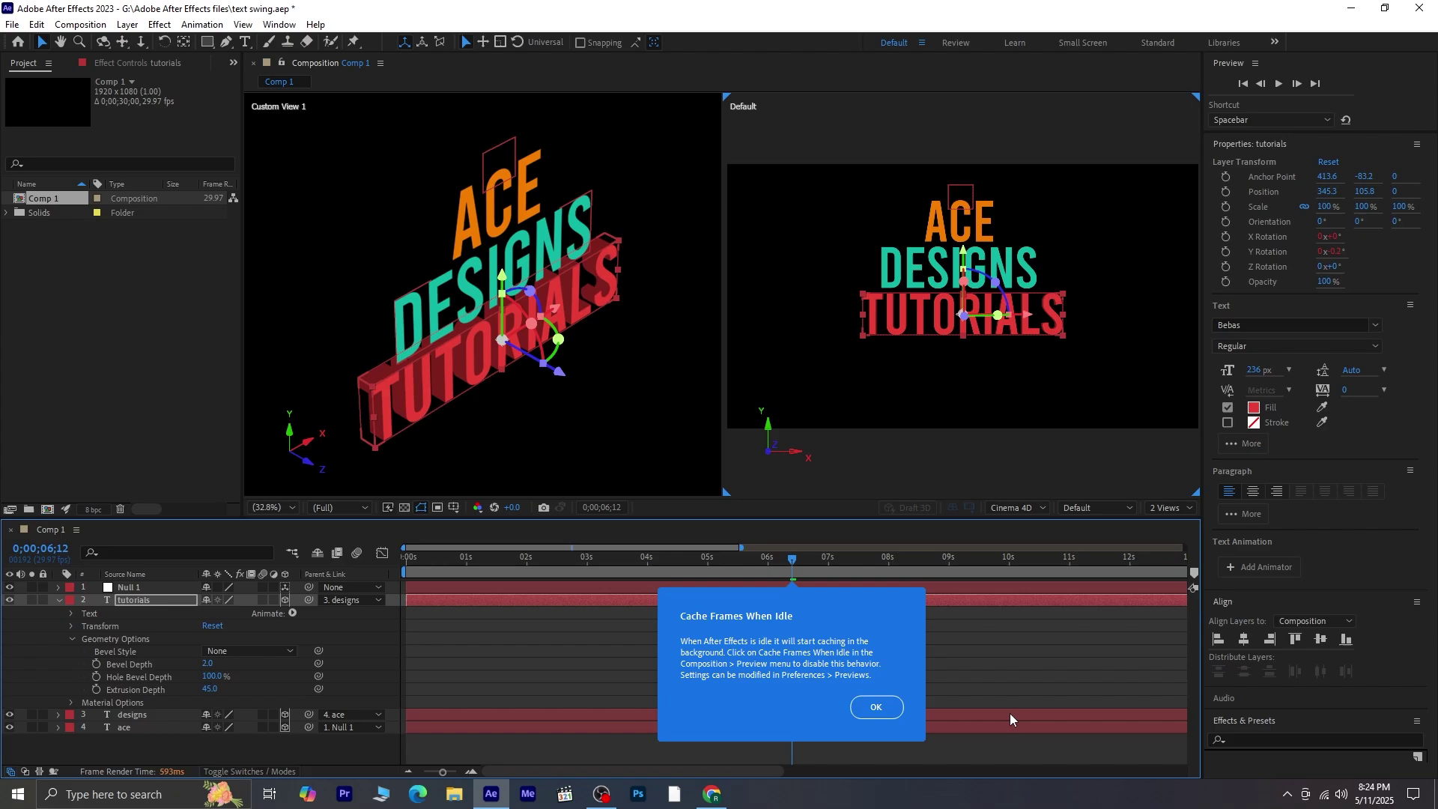
{"action": "left_click", "coordinate": [876, 706]}
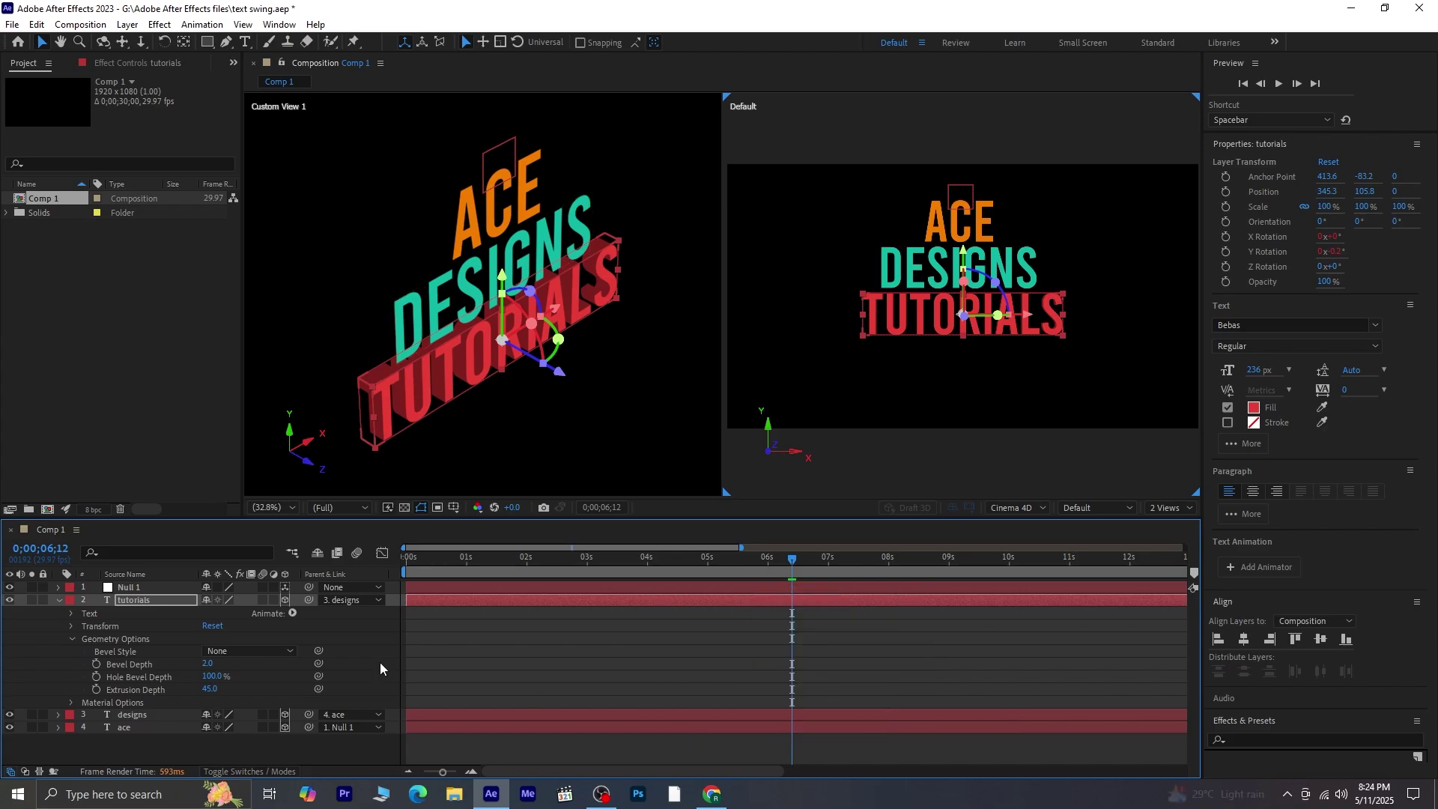
{"action": "left_click", "coordinate": [58, 600]}
Step: Give the designs text layer an Extrusion Depth of 45 in its geometry options
{"action": "left_click", "coordinate": [96, 614]}
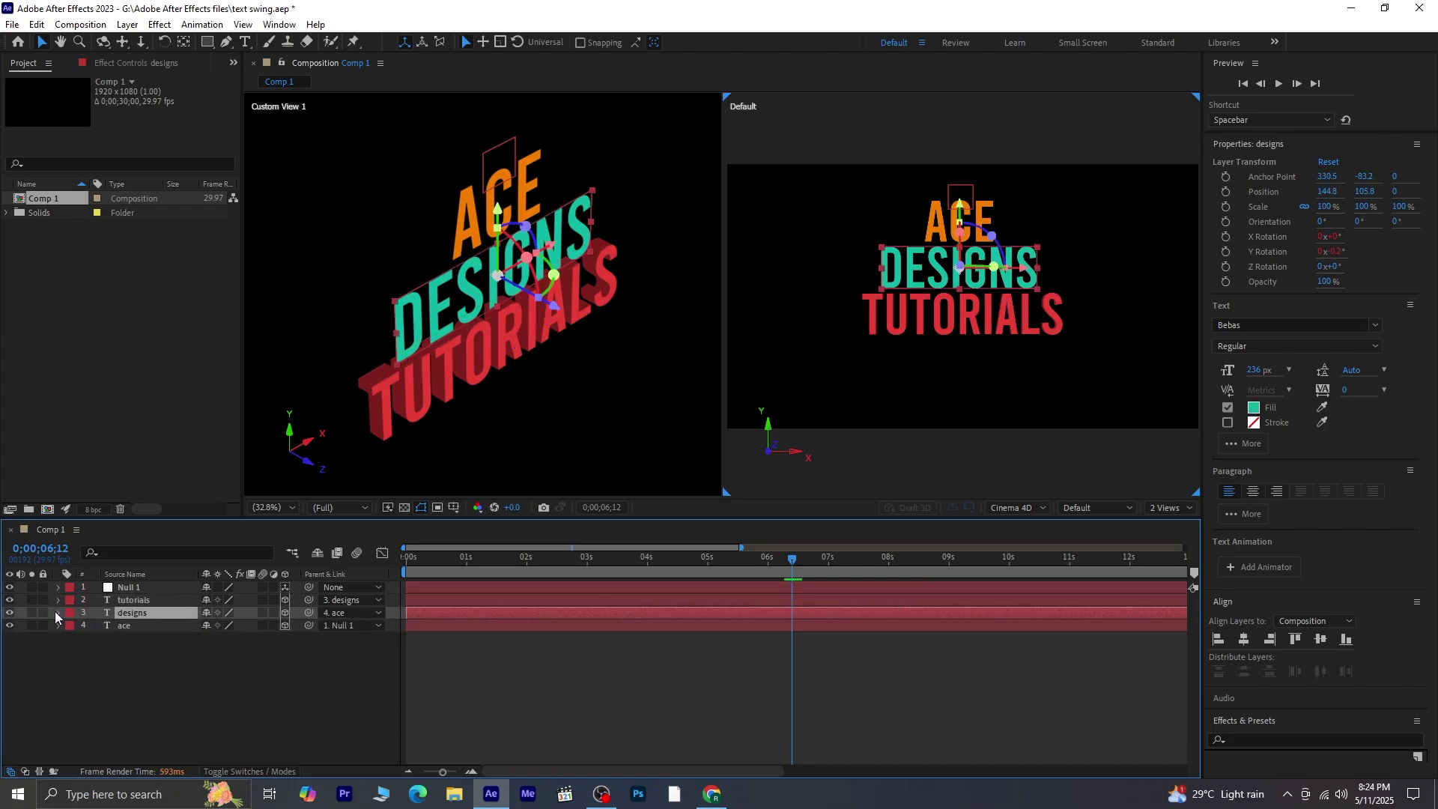
{"action": "left_click", "coordinate": [57, 612]}
{"action": "left_click", "coordinate": [71, 632]}
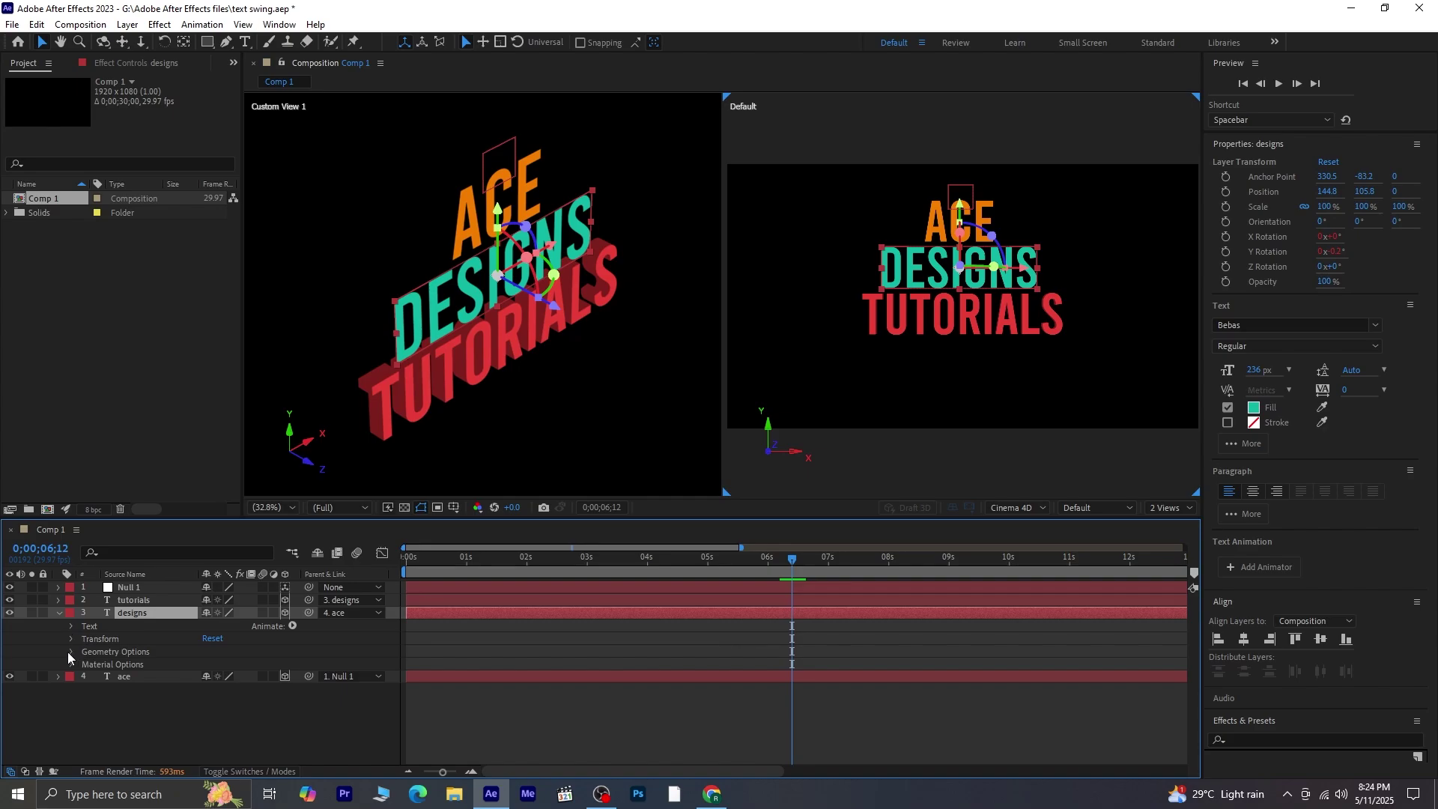
{"action": "left_click", "coordinate": [70, 652]}
{"action": "left_click", "coordinate": [212, 701]}
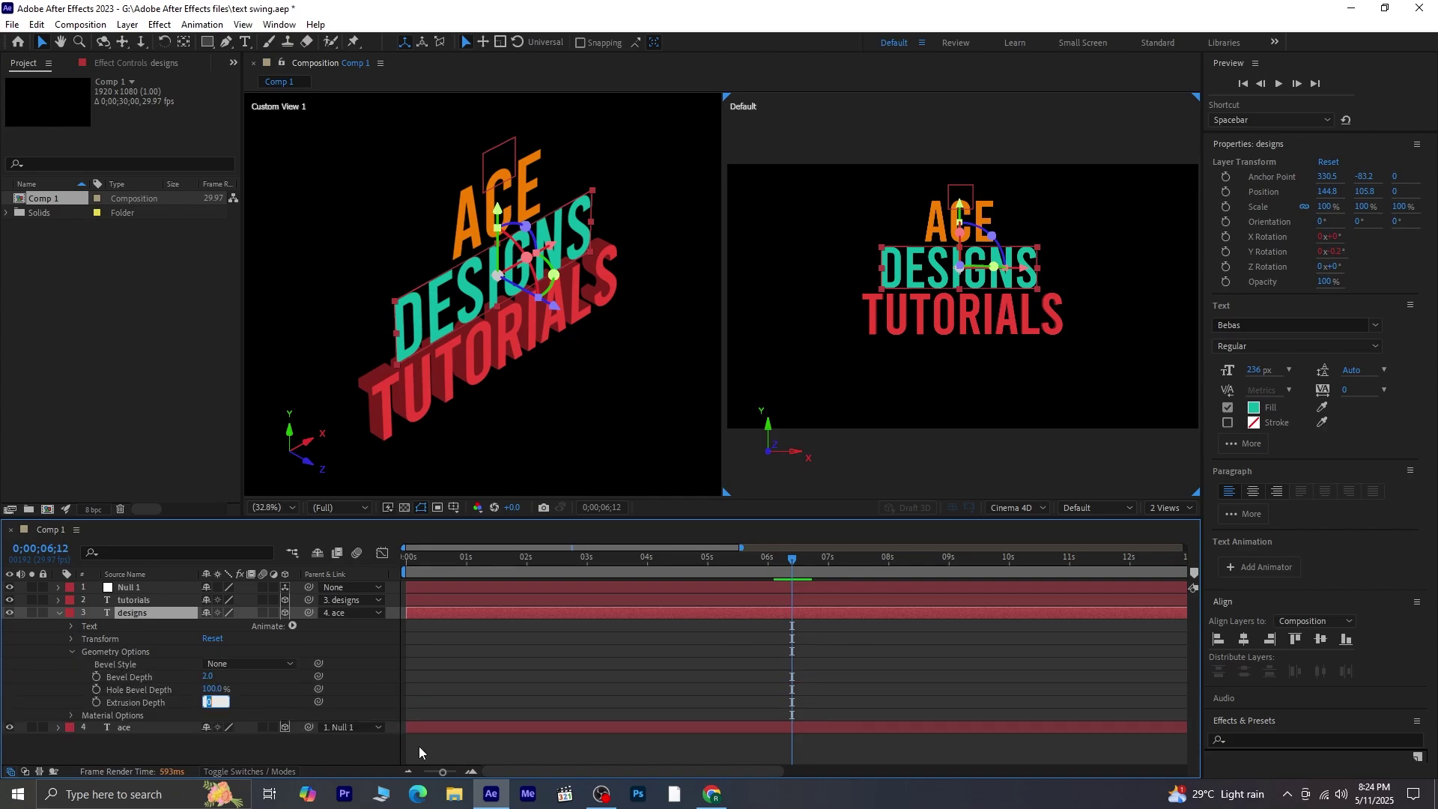
{"action": "type", "text": "45"}
{"action": "key", "text": "Return"}
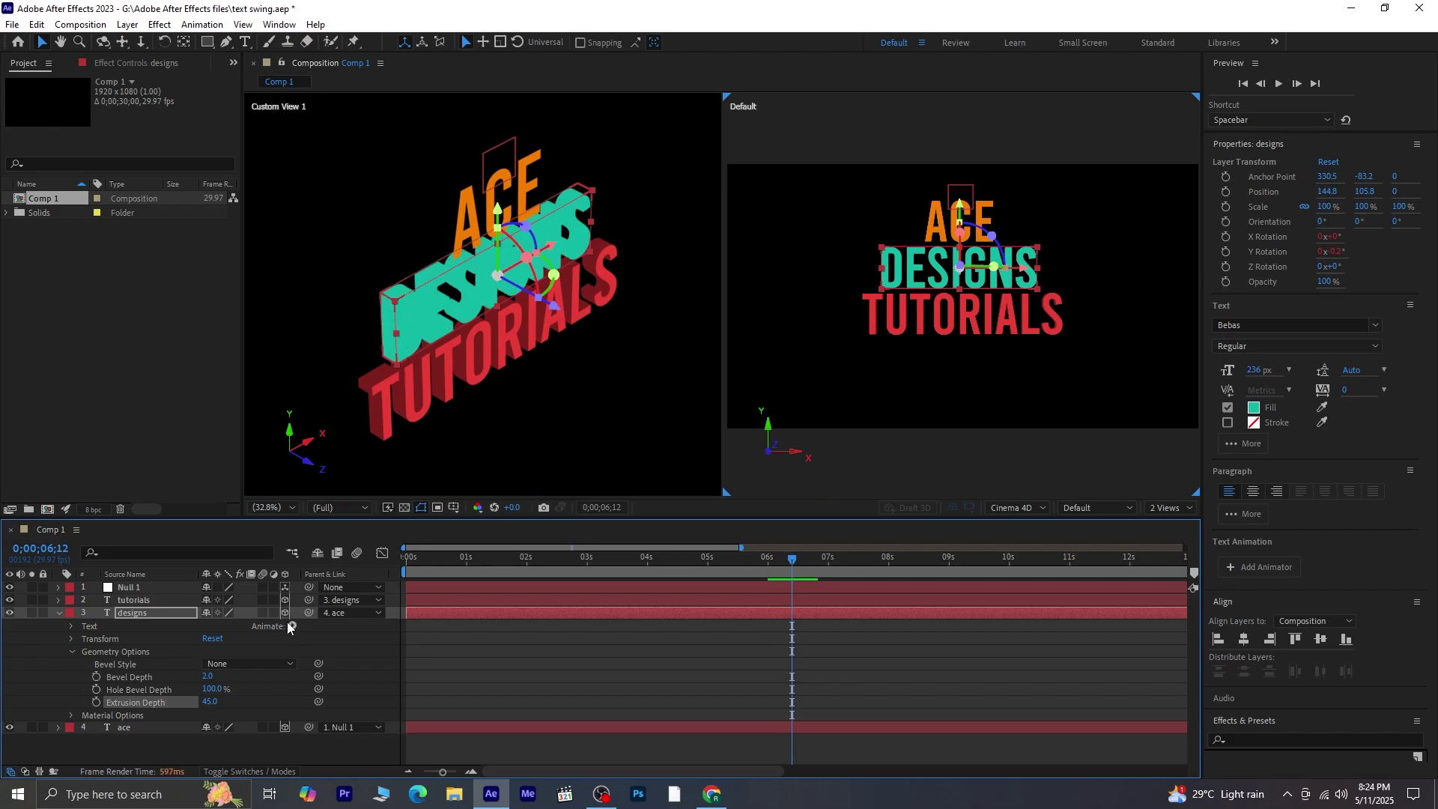
Step: Add a Side Color animator to the designs text and sample the teal from the front of its letters
{"action": "left_click", "coordinate": [291, 626]}
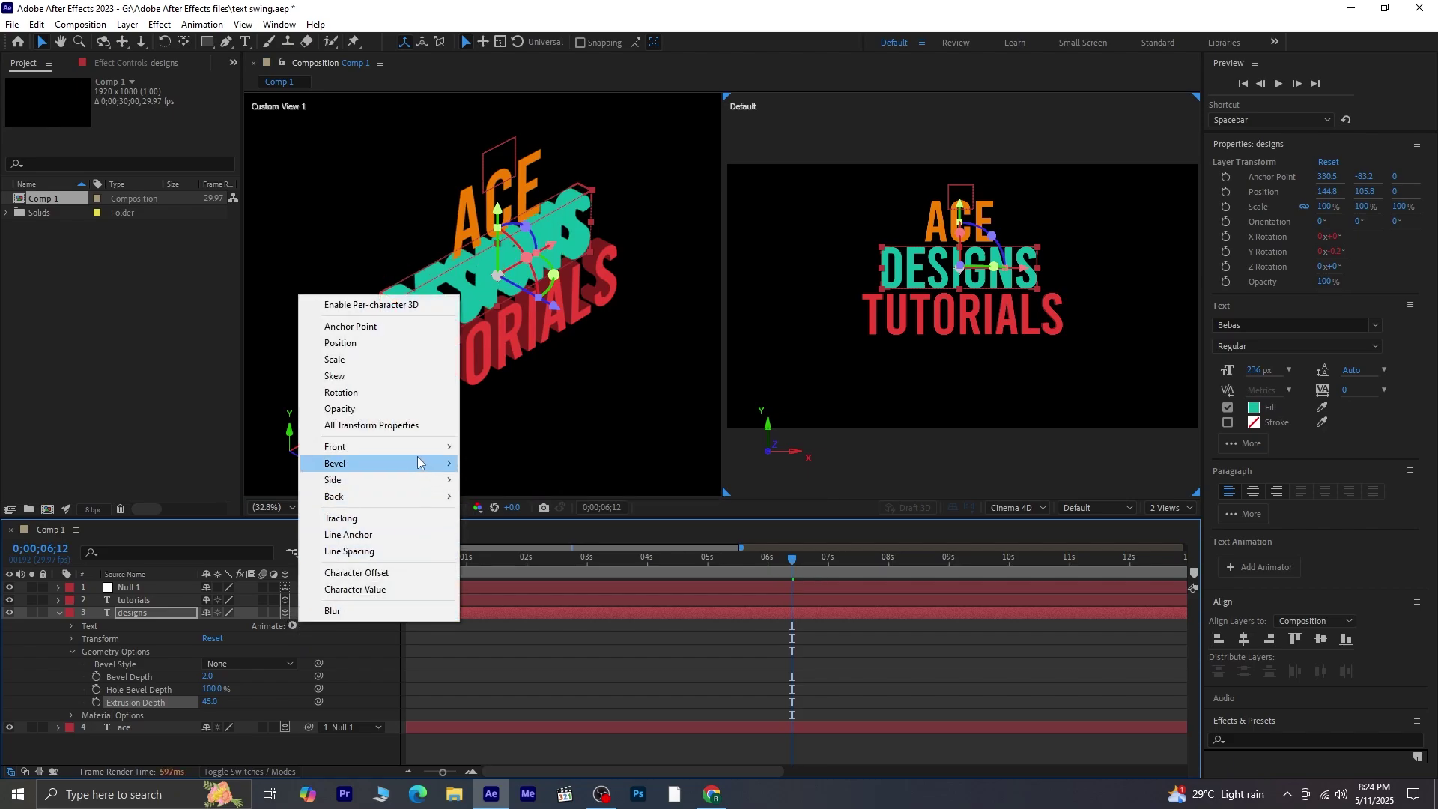
{"action": "mouse_move", "coordinate": [433, 480]}
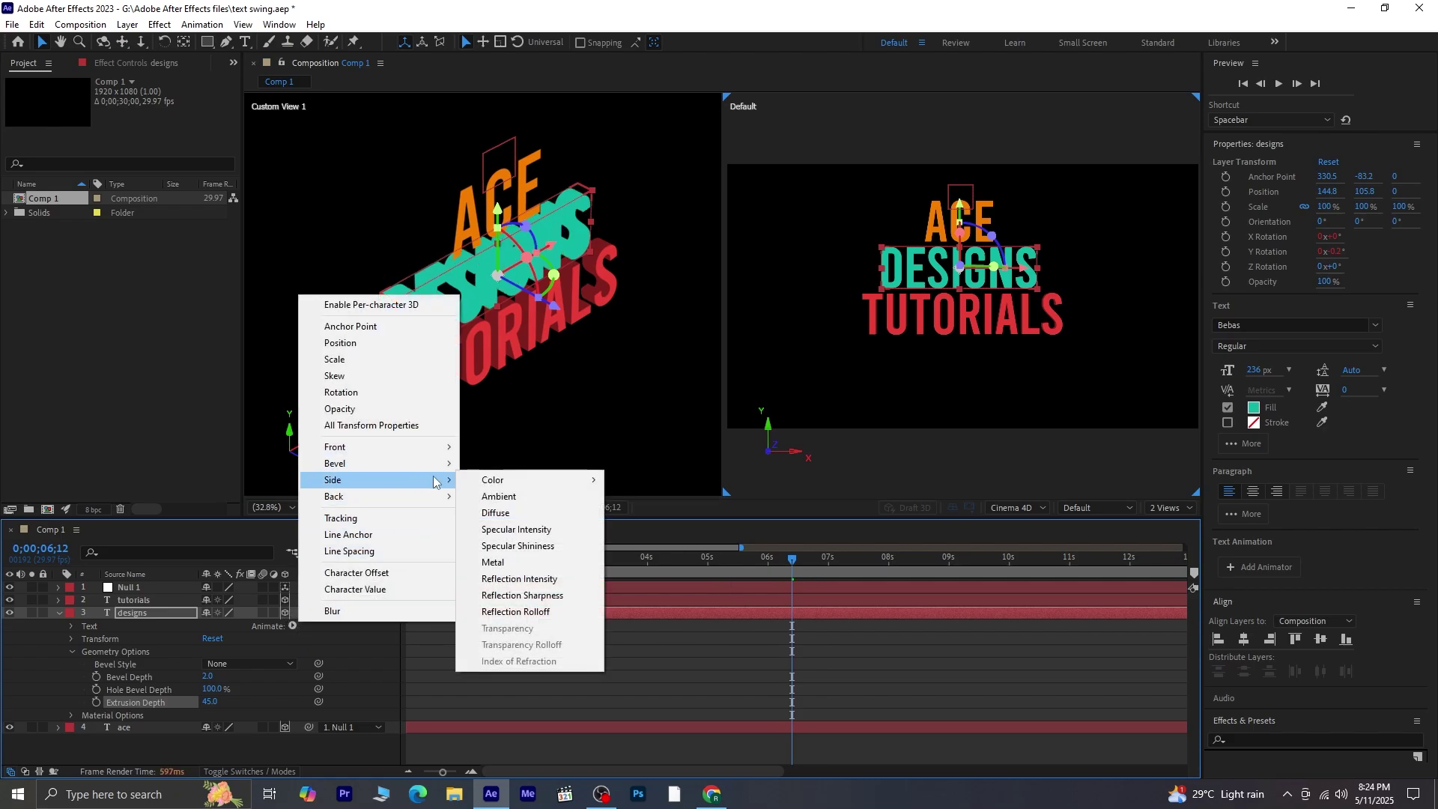
{"action": "mouse_move", "coordinate": [506, 477]}
{"action": "left_click", "coordinate": [649, 478]}
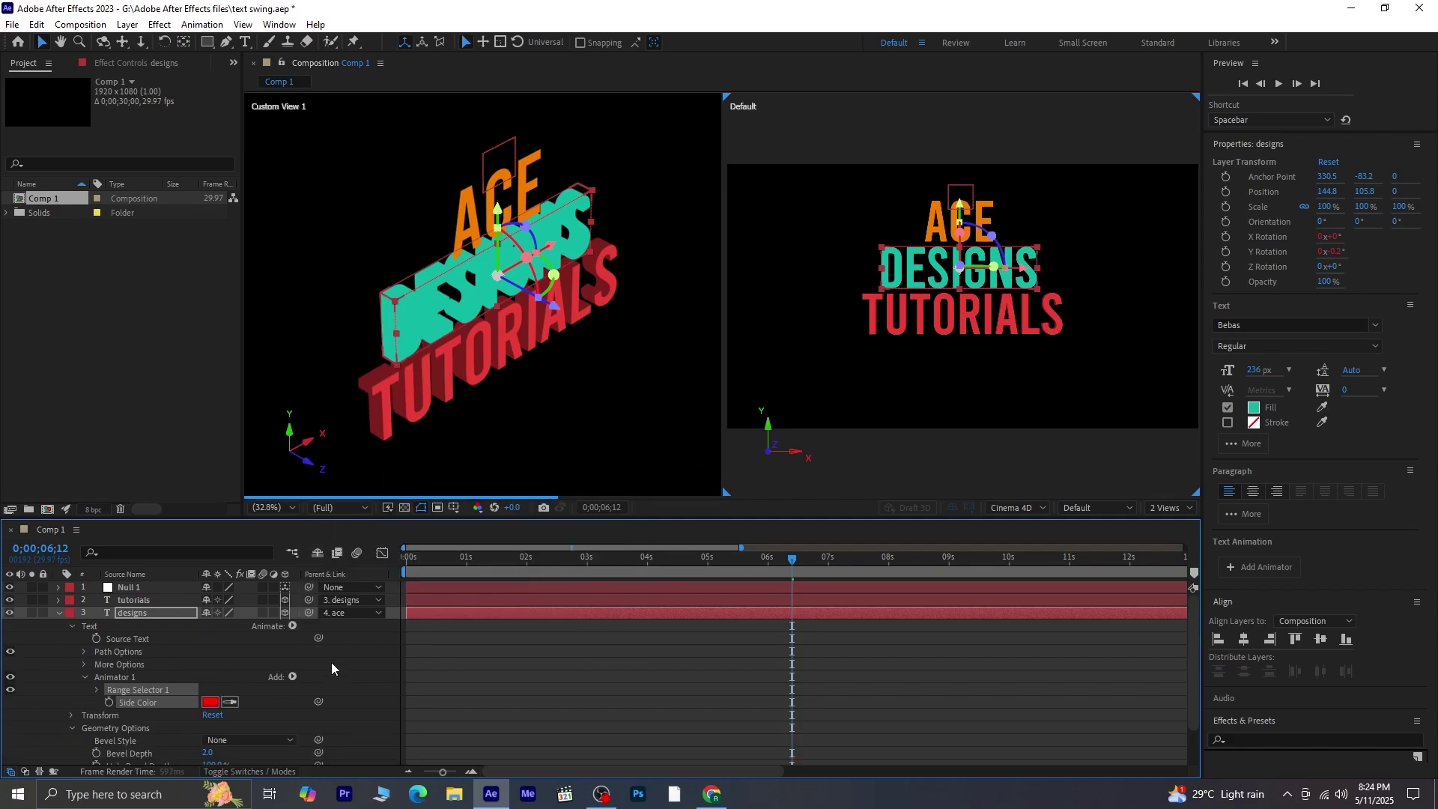
{"action": "left_click", "coordinate": [209, 702]}
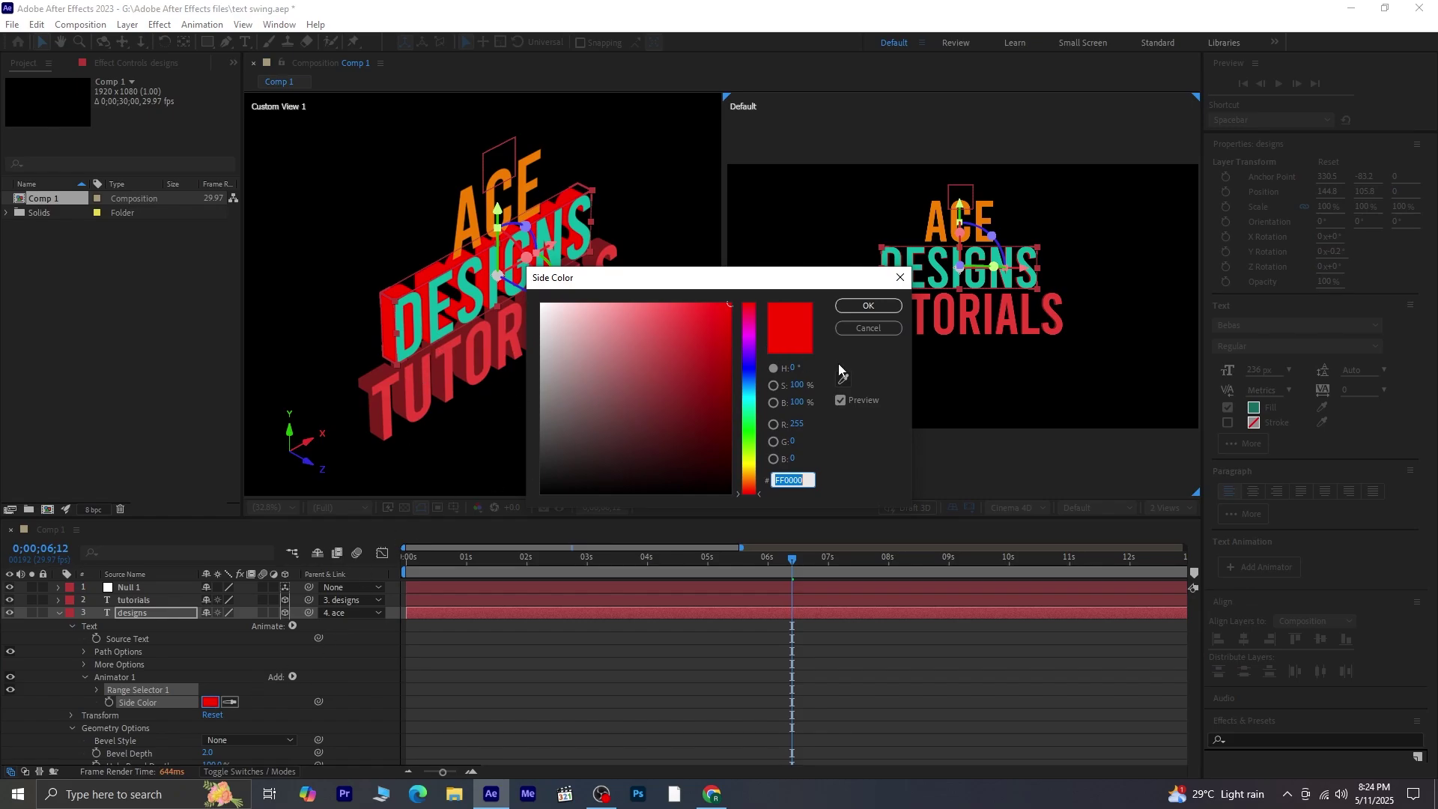
{"action": "left_click", "coordinate": [841, 382]}
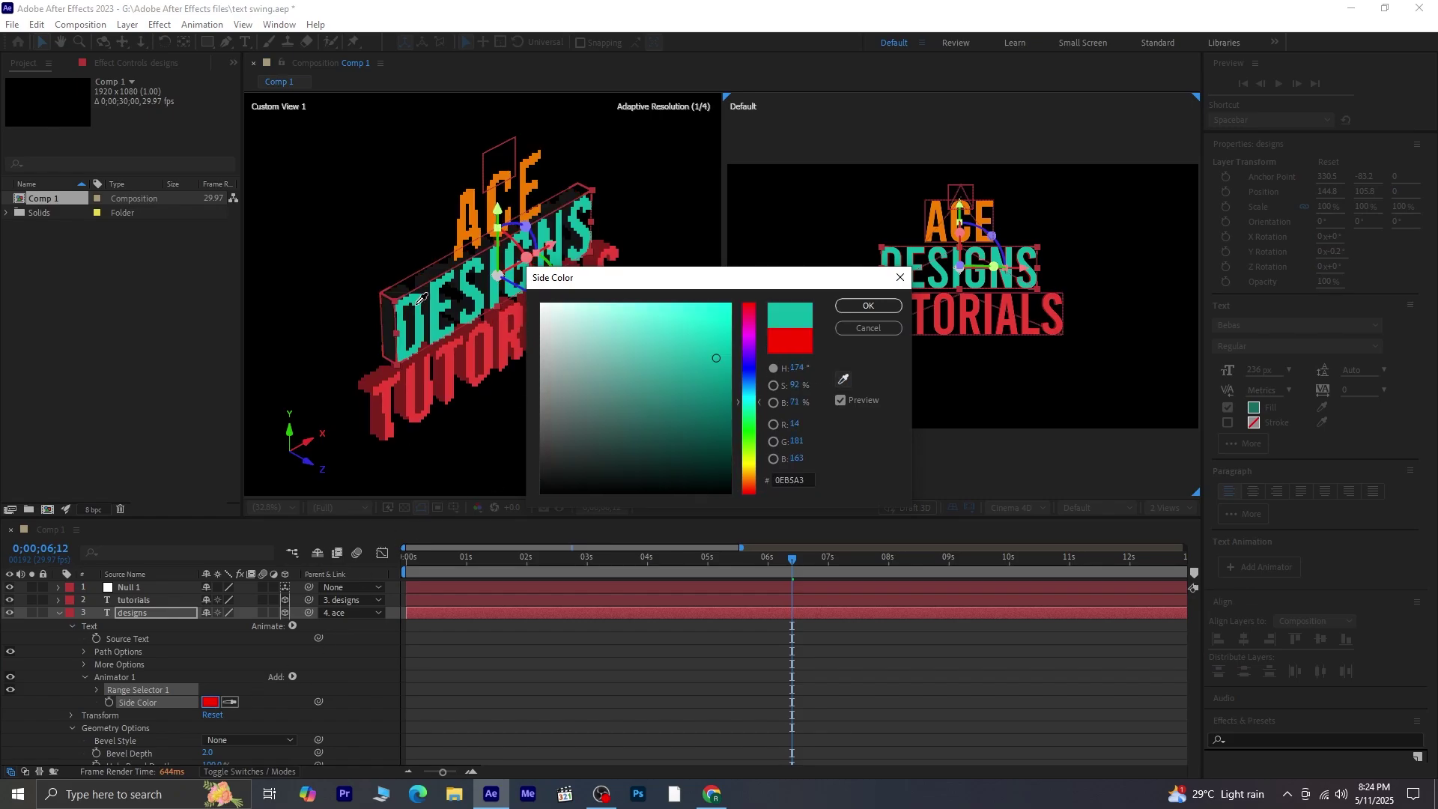
{"action": "left_click", "coordinate": [418, 304]}
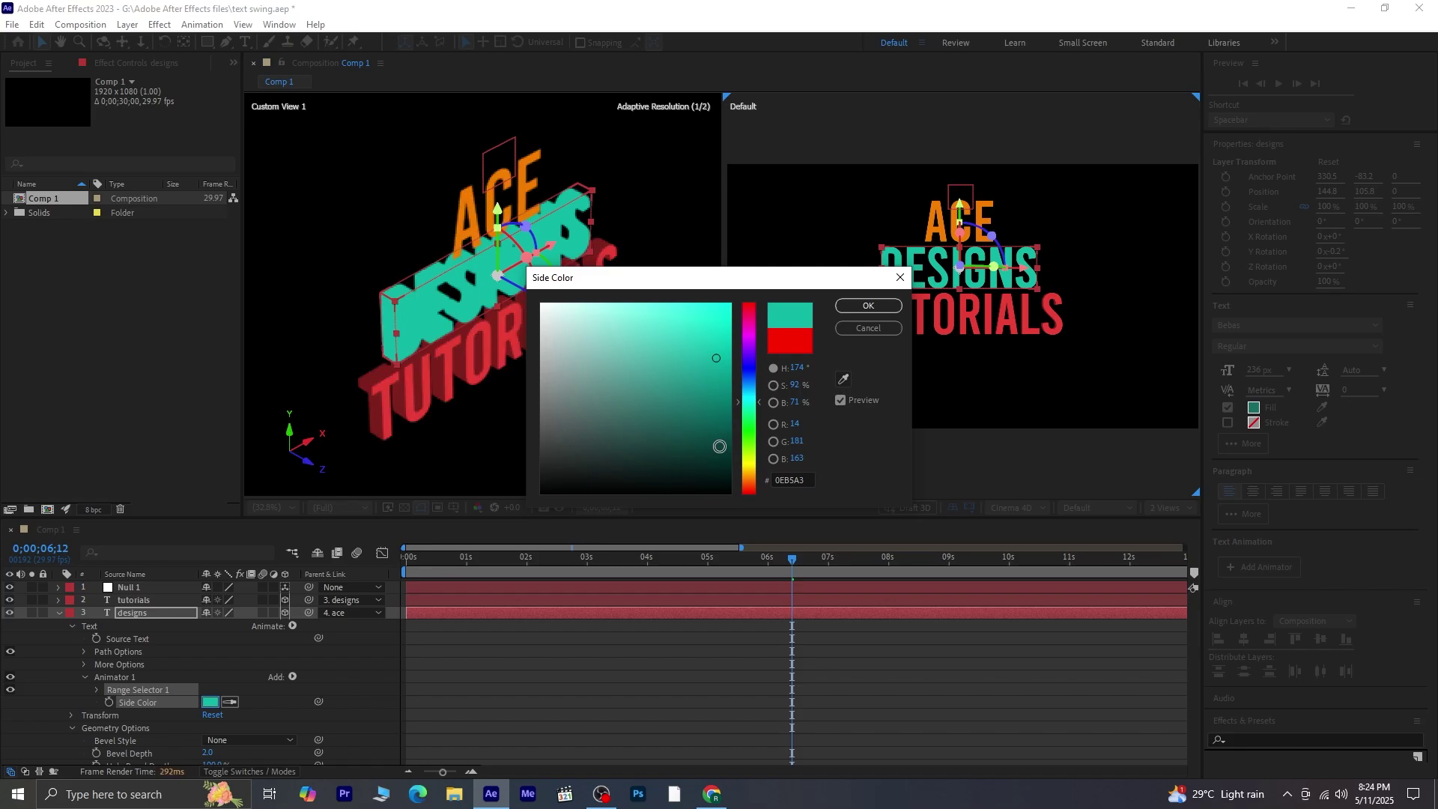
Step: Darken the designs text's side color to 02584F and collapse the layer's properties
{"action": "left_click", "coordinate": [726, 444]}
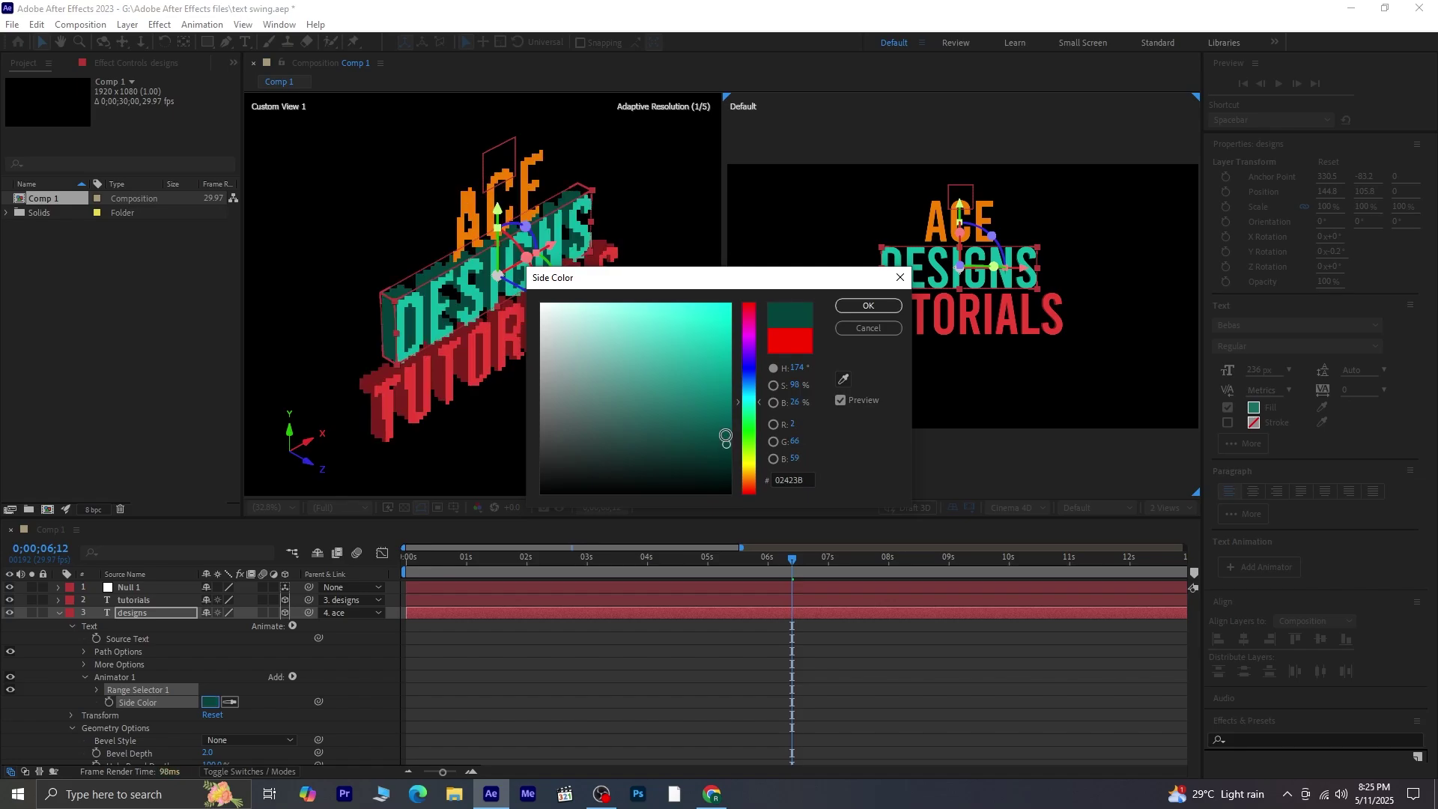
{"action": "left_click", "coordinate": [725, 427]}
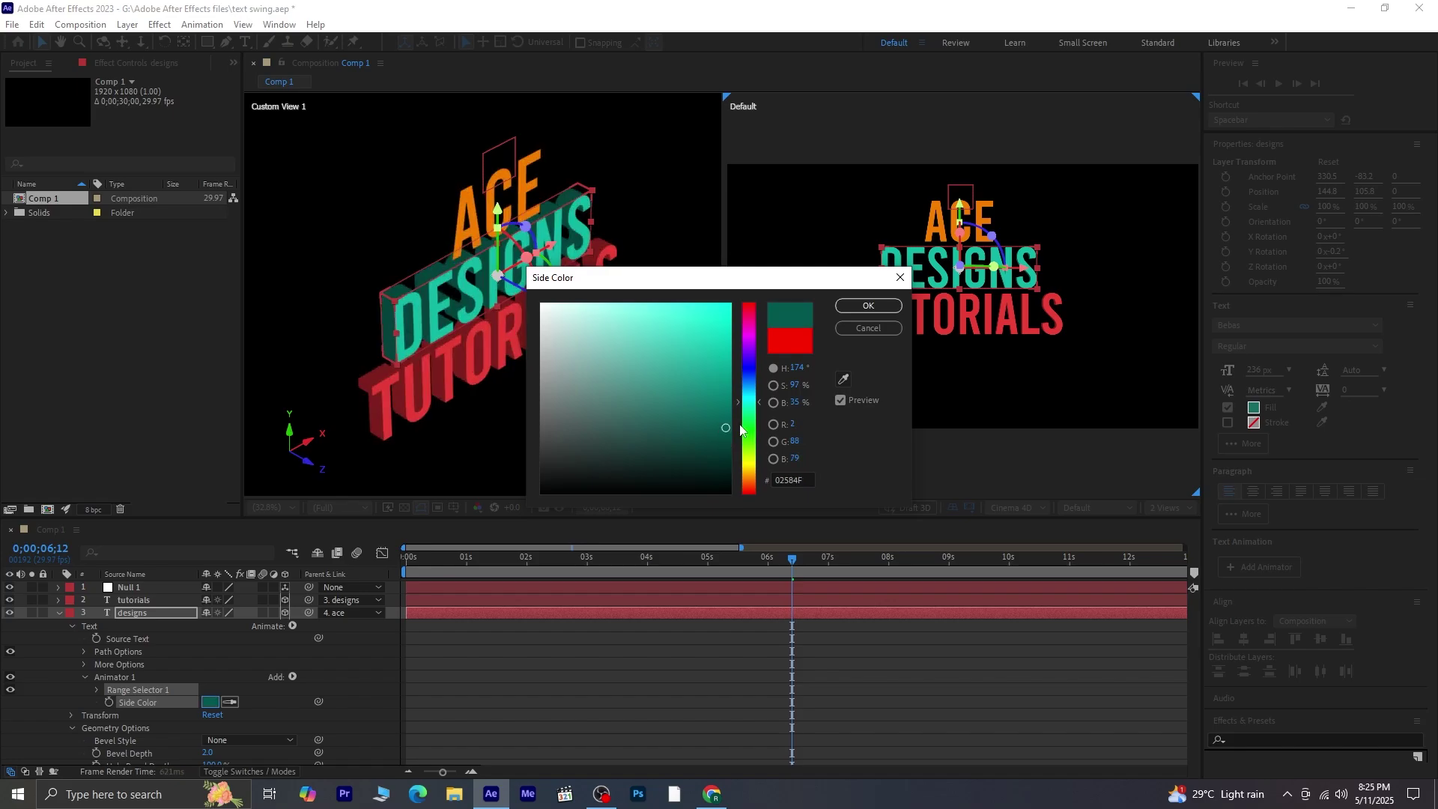
{"action": "left_click", "coordinate": [884, 305]}
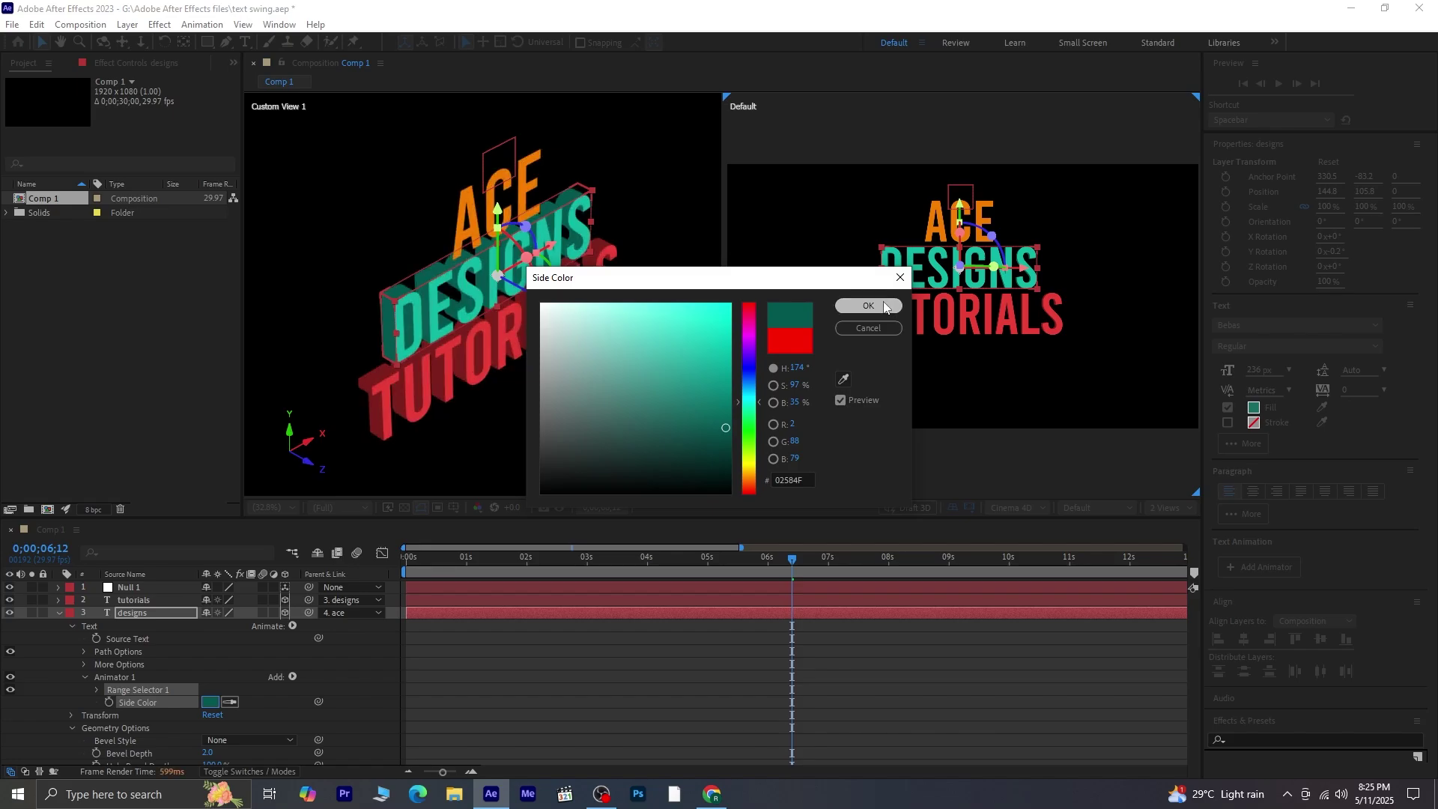
{"action": "left_click", "coordinate": [59, 612]}
Step: Give the ace text layer an Extrusion Depth of 45 in its geometry options
{"action": "left_click", "coordinate": [58, 626]}
{"action": "scroll", "coordinate": [56, 626], "scroll_direction": "down", "scroll_amount": 1}
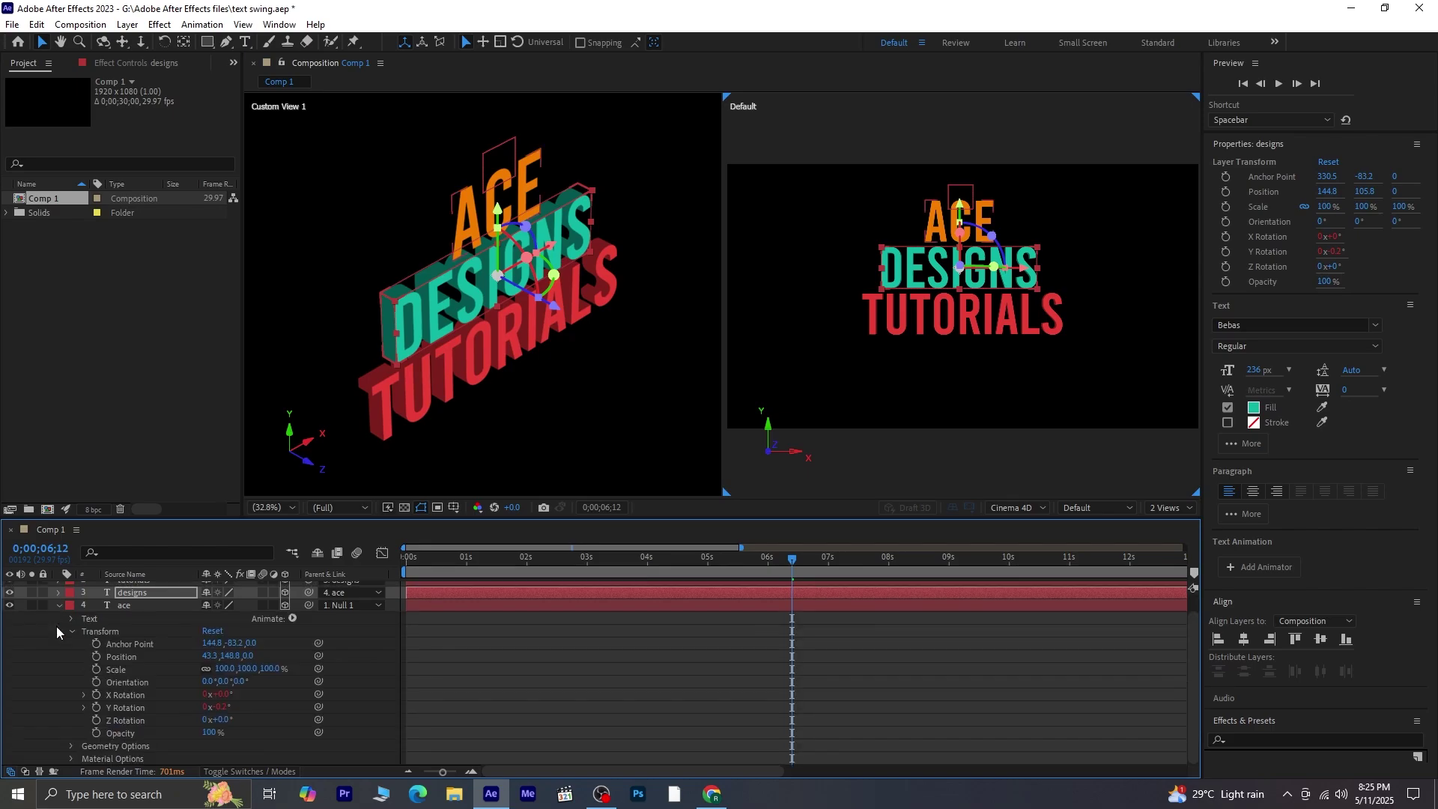
{"action": "left_click", "coordinate": [70, 633]}
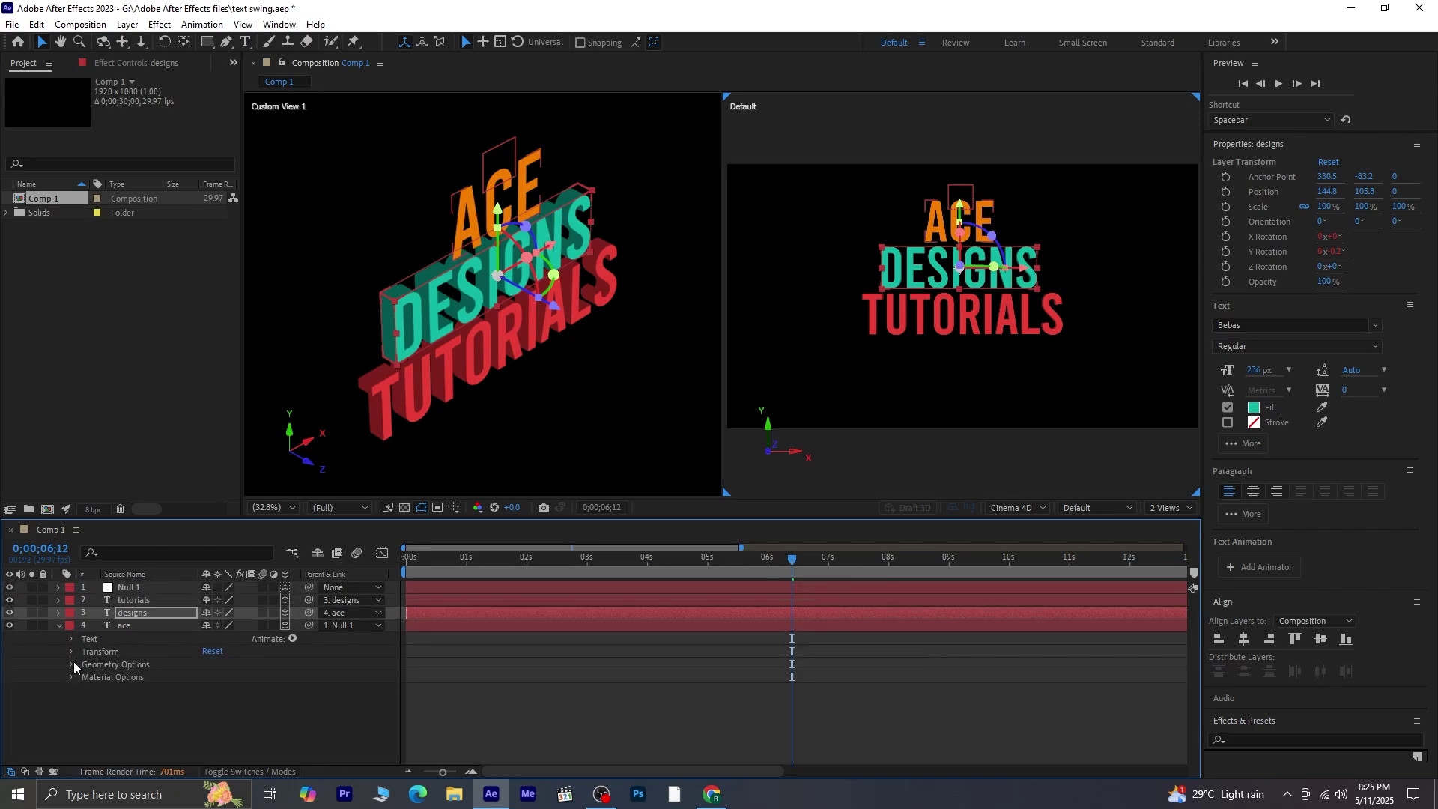
{"action": "left_click", "coordinate": [70, 664]}
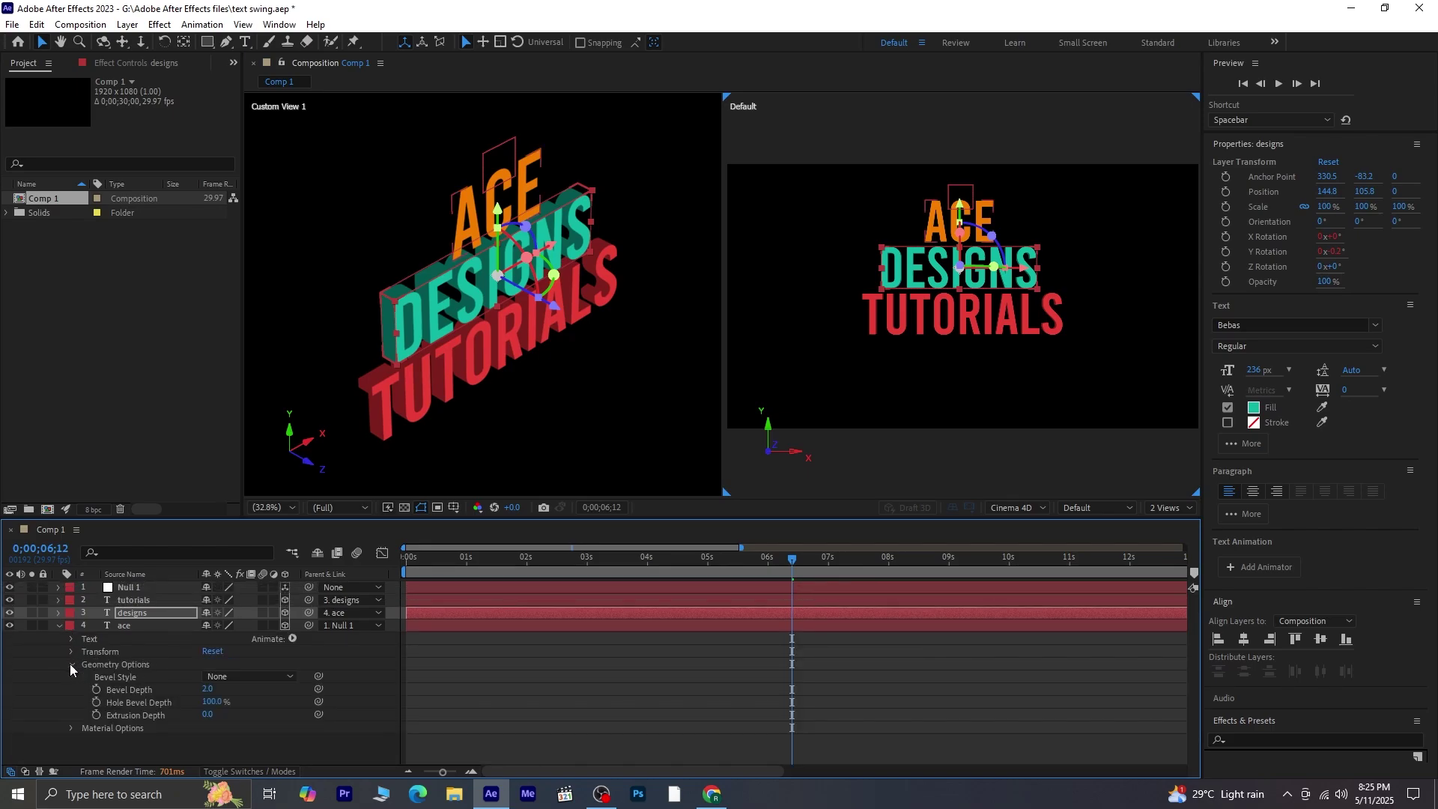
{"action": "left_click", "coordinate": [211, 717]}
{"action": "type", "text": "45"}
{"action": "key", "text": "Return"}
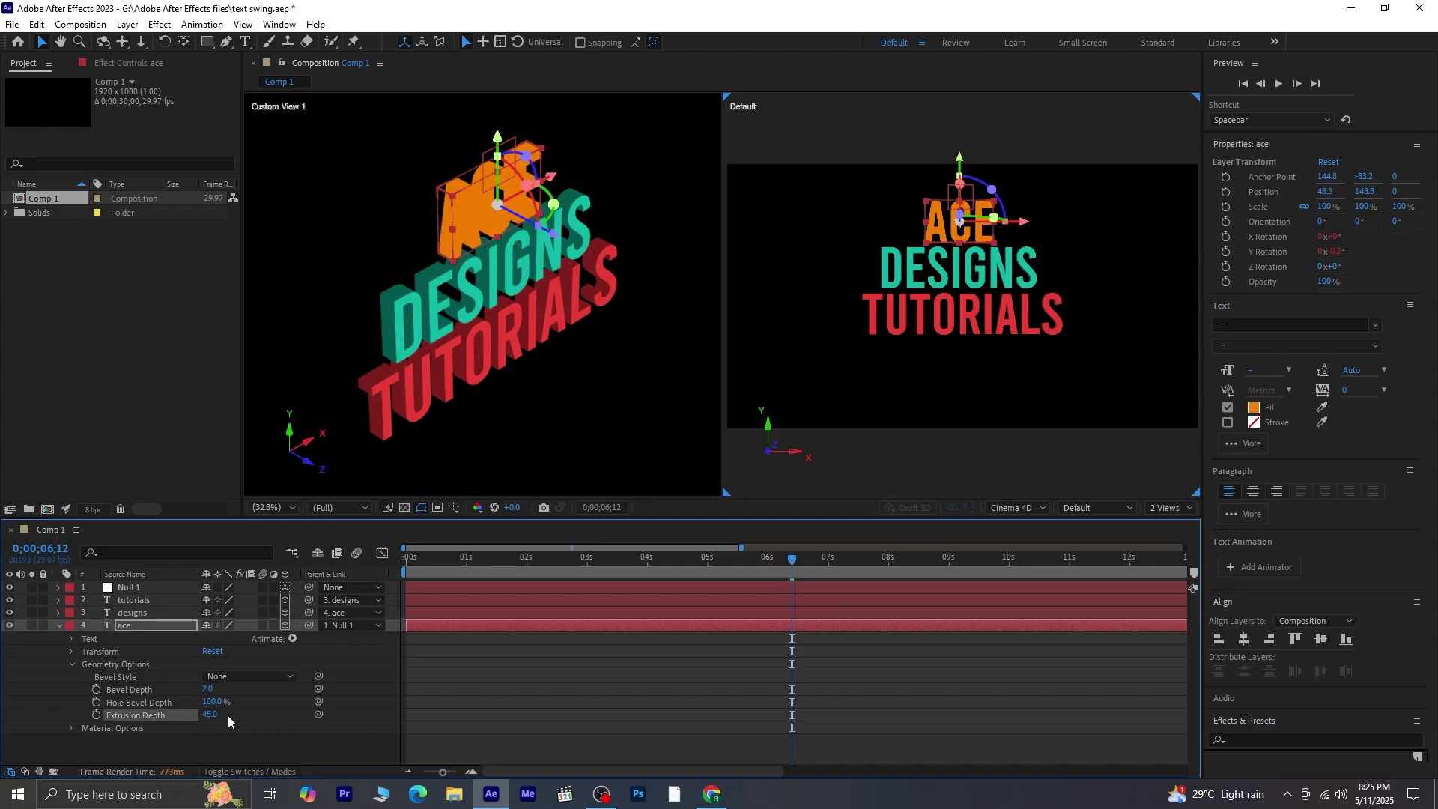
Step: Add a Side Color animator to the ace text and sample the orange from the front of its letters
{"action": "left_click", "coordinate": [290, 640]}
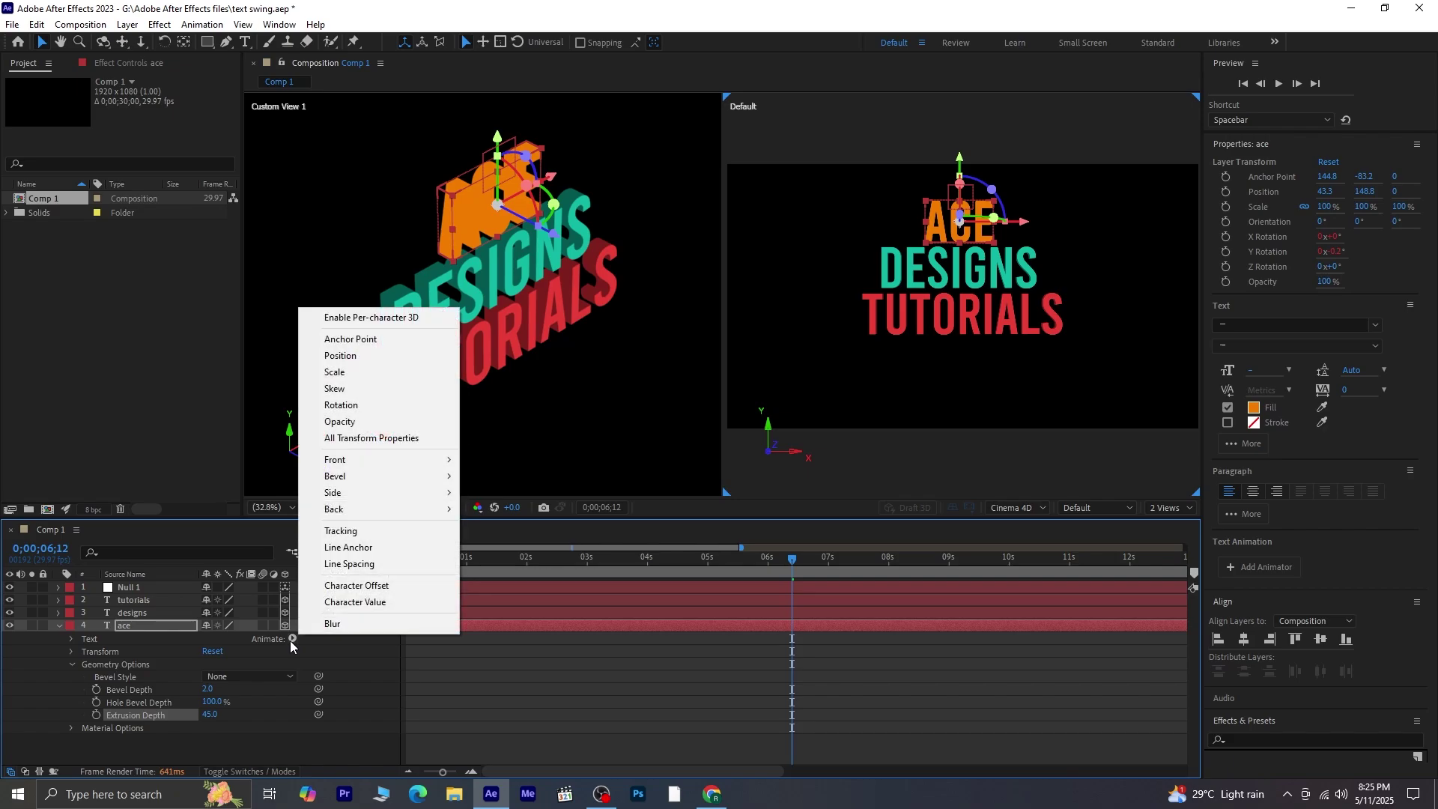
{"action": "mouse_move", "coordinate": [382, 495]}
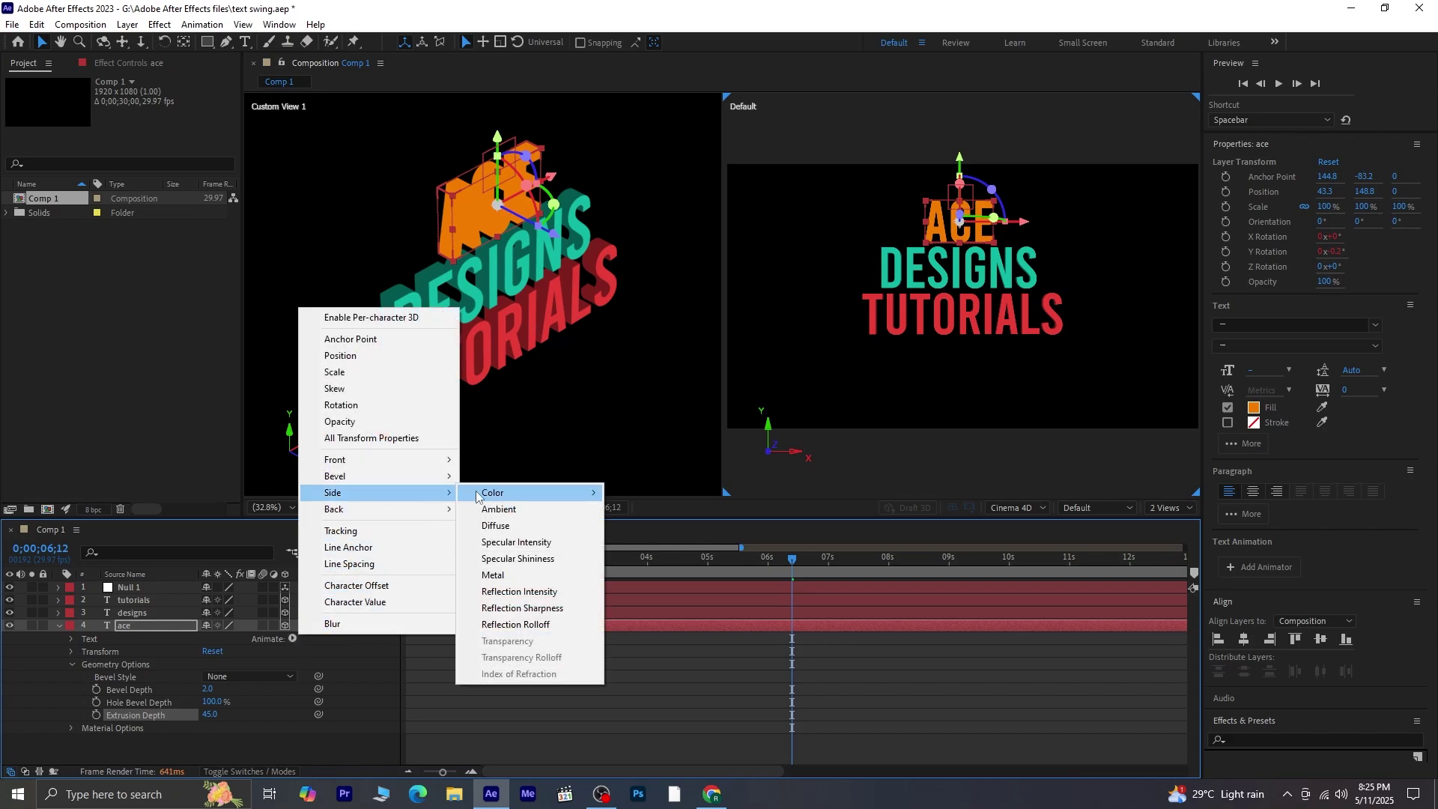
{"action": "mouse_move", "coordinate": [477, 497]}
{"action": "left_click", "coordinate": [637, 492]}
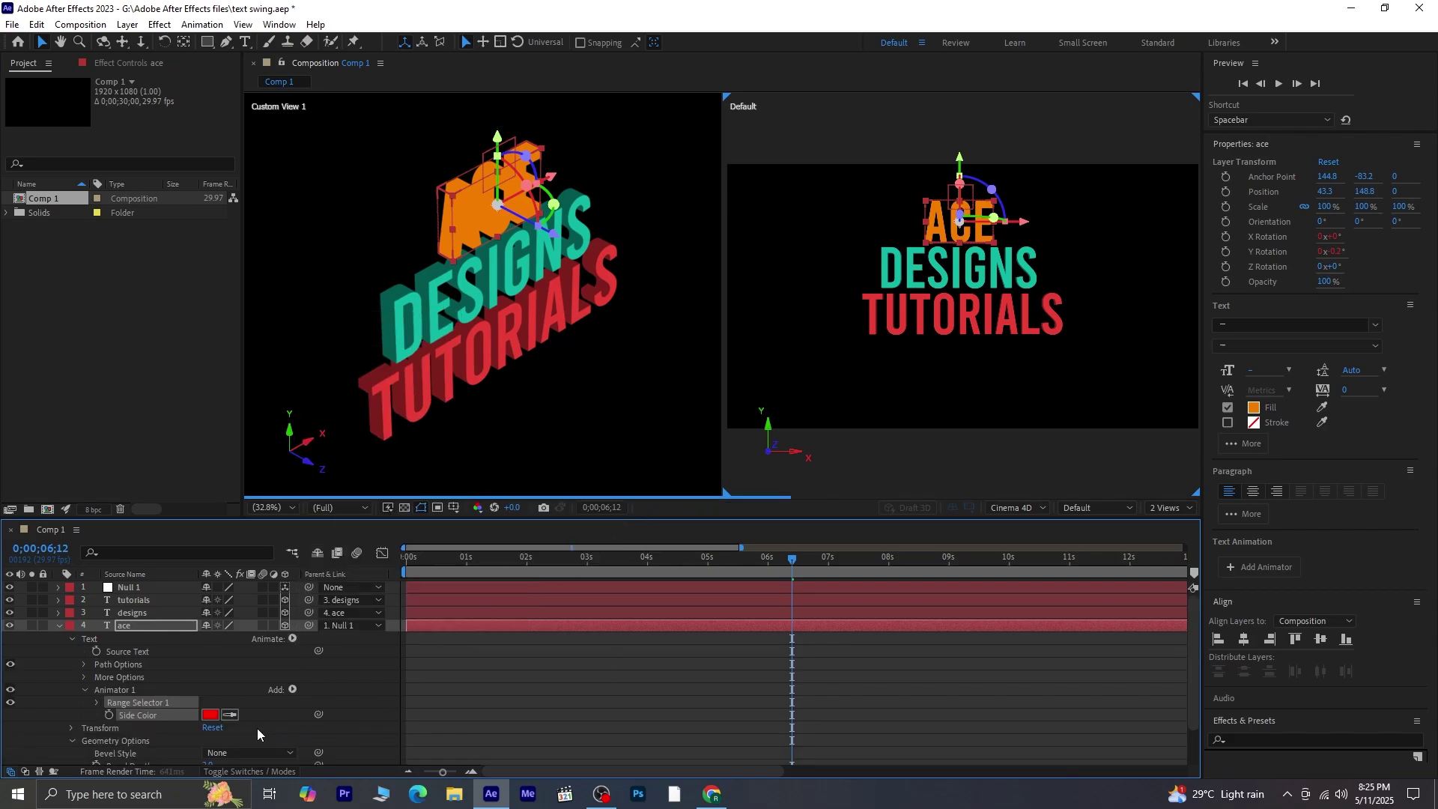
{"action": "left_click", "coordinate": [210, 714]}
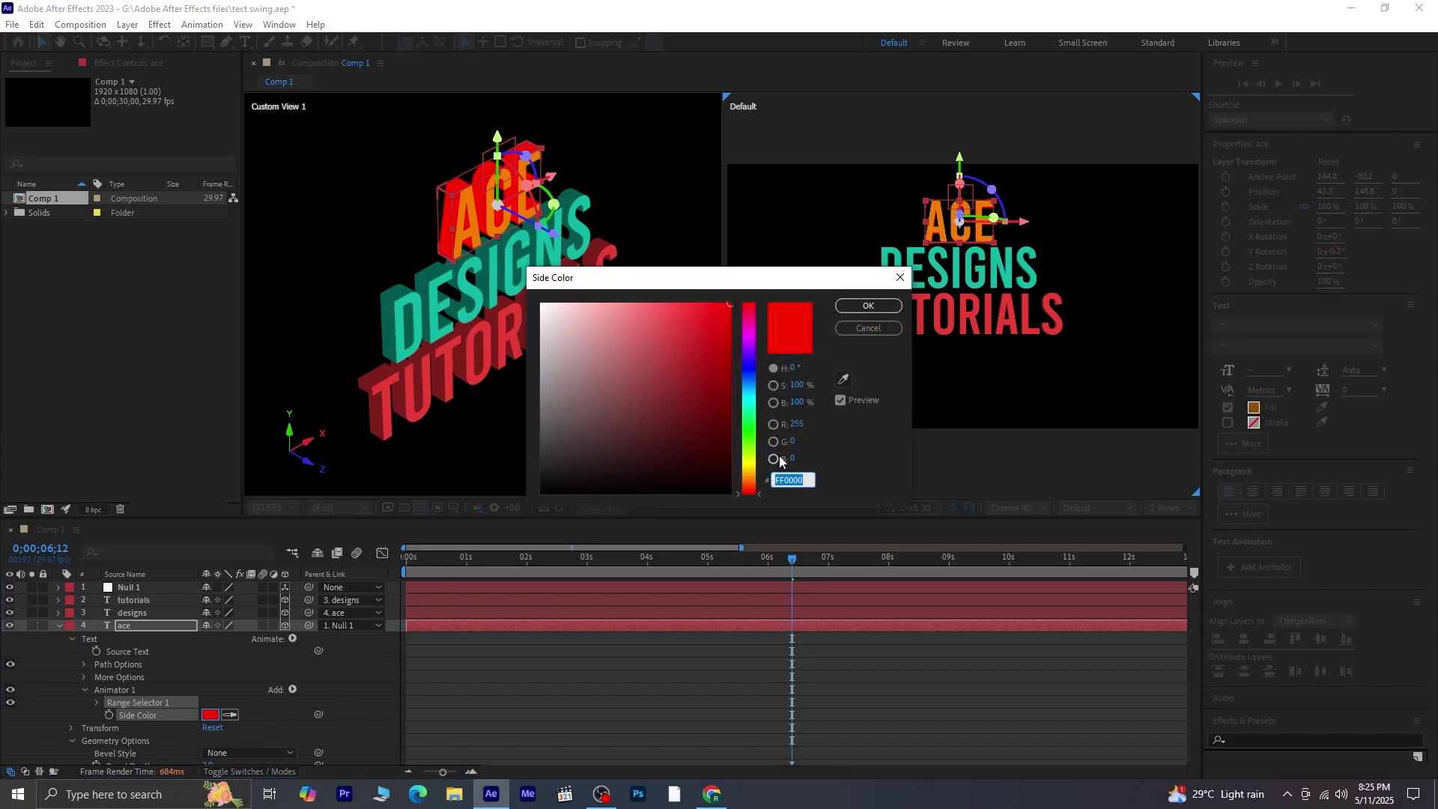
{"action": "left_click", "coordinate": [844, 379]}
{"action": "left_click", "coordinate": [473, 225]}
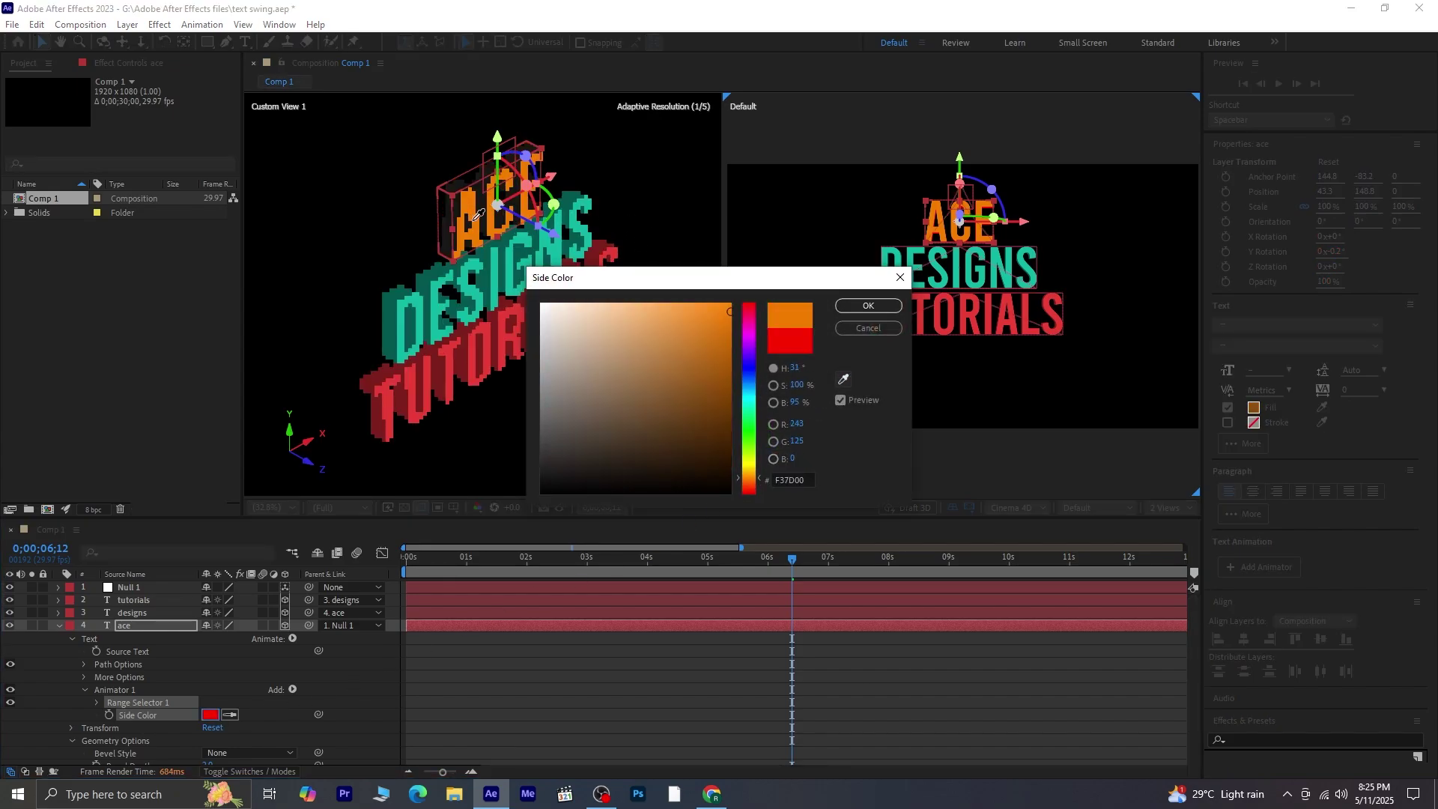
Step: Darken the ace text's side color to 8A4803, collapse the layer's properties and deselect everything
{"action": "left_click", "coordinate": [733, 411]}
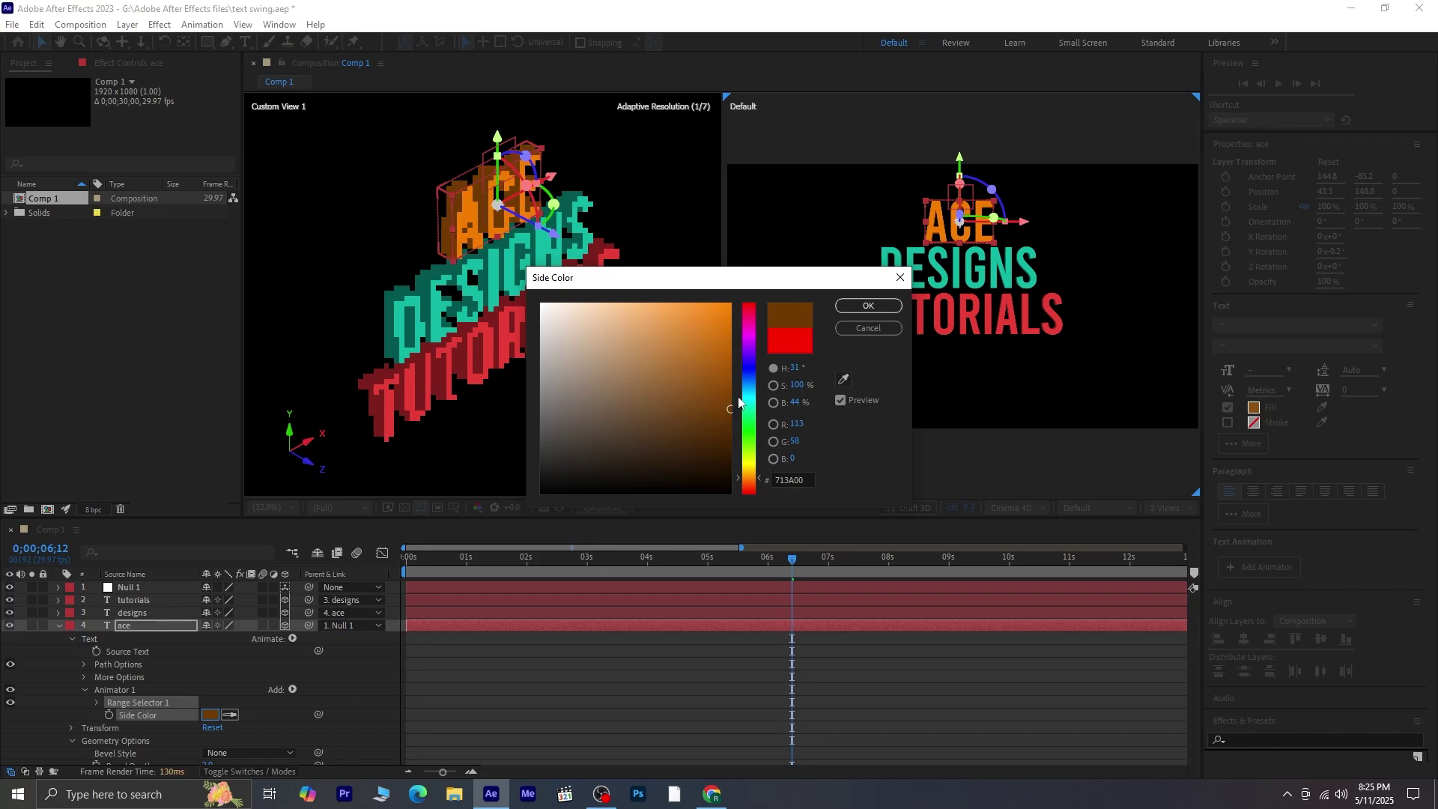
{"action": "left_click", "coordinate": [726, 384]}
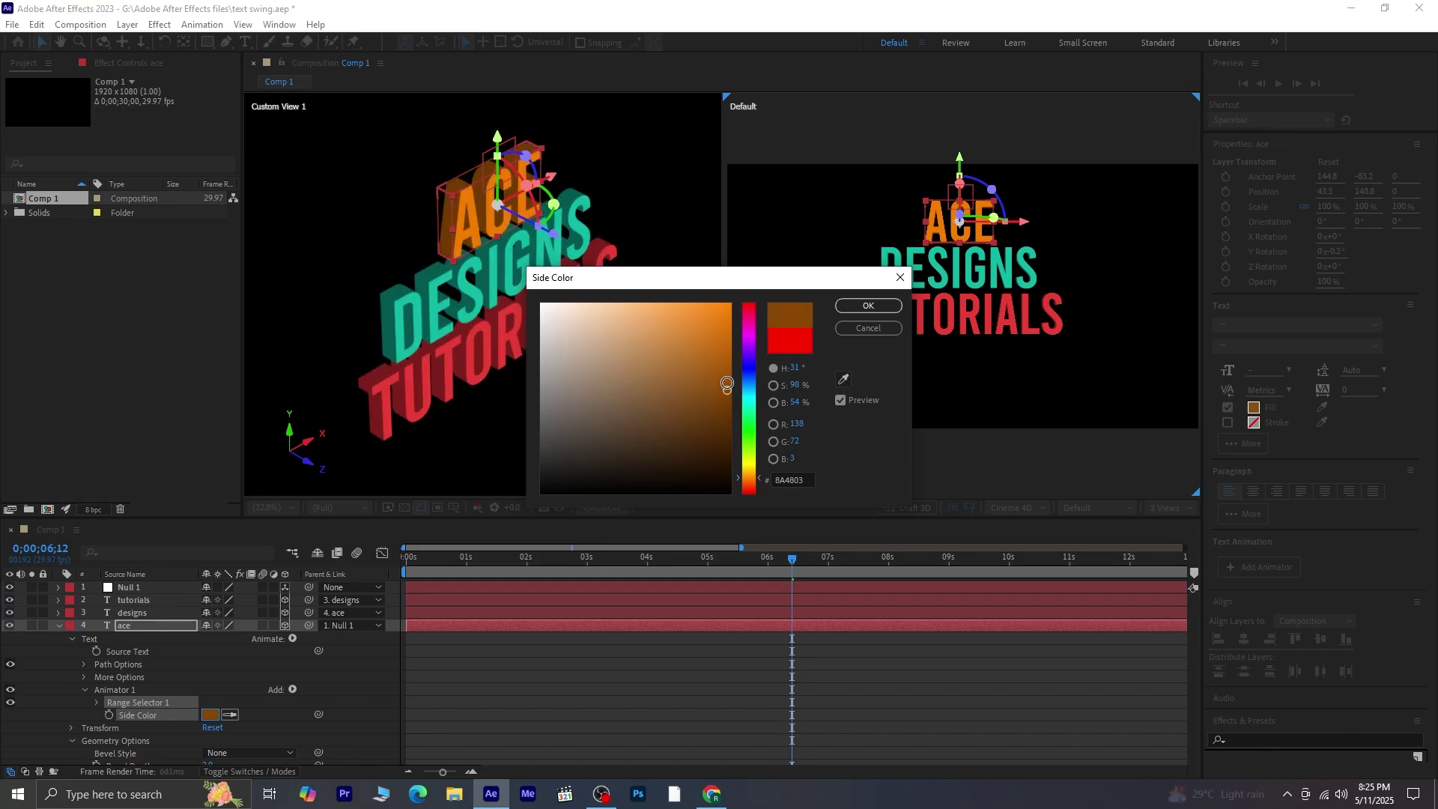
{"action": "left_click", "coordinate": [864, 304]}
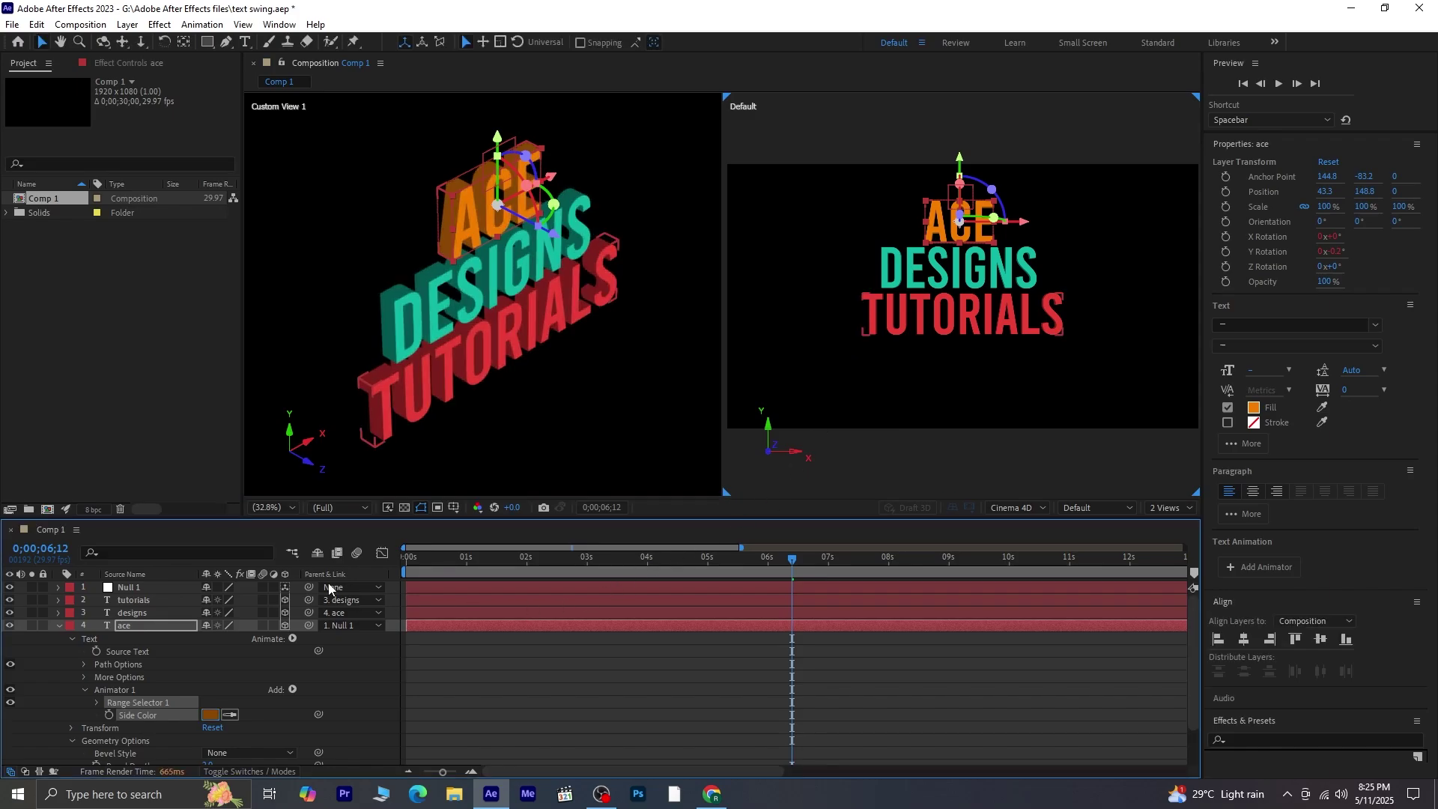
{"action": "left_click", "coordinate": [59, 625]}
{"action": "left_click", "coordinate": [147, 672]}
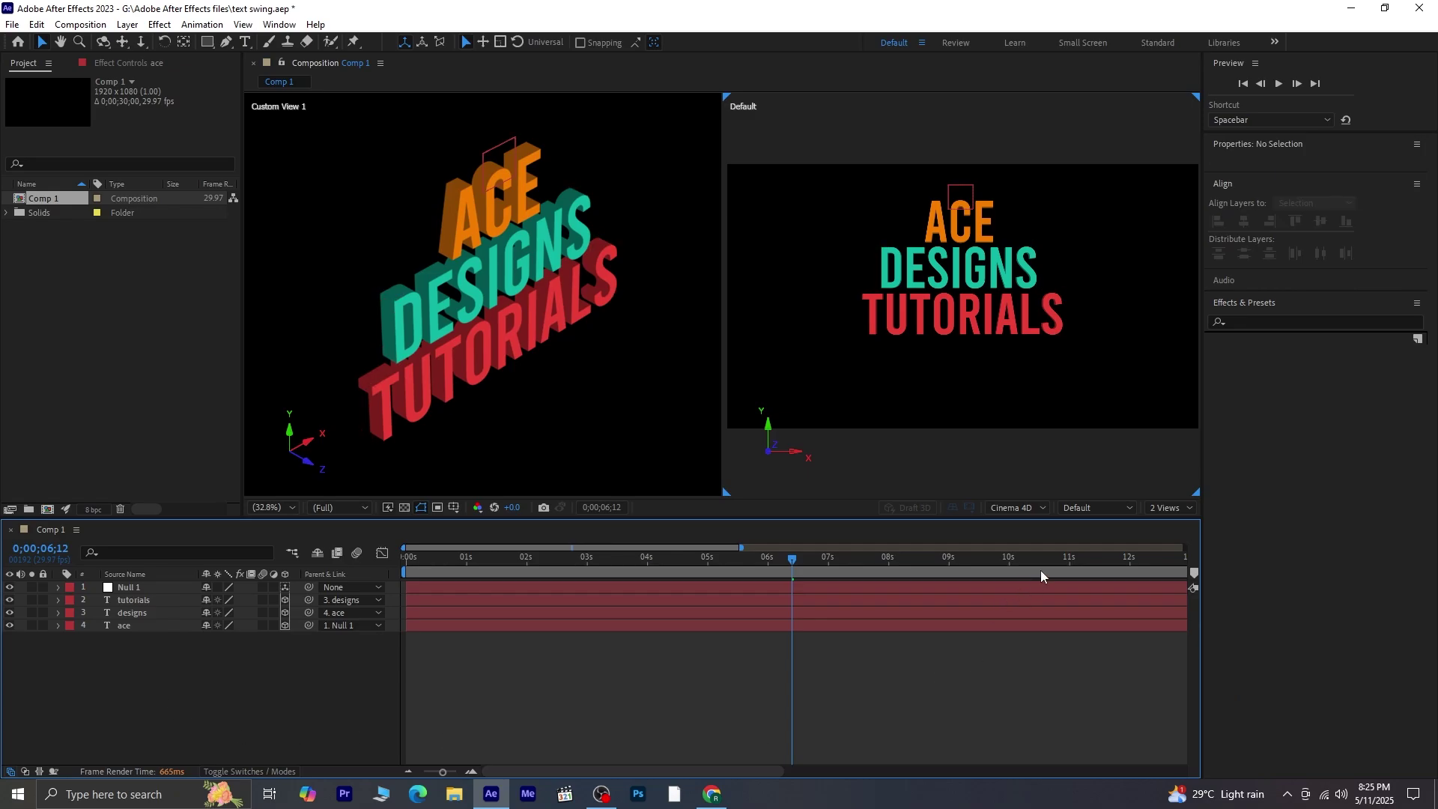
Step: Switch the composition to 1 View, preview the title swing from the first frame and return the playhead to the start
{"action": "left_click", "coordinate": [1169, 513]}
{"action": "left_click", "coordinate": [1177, 530]}
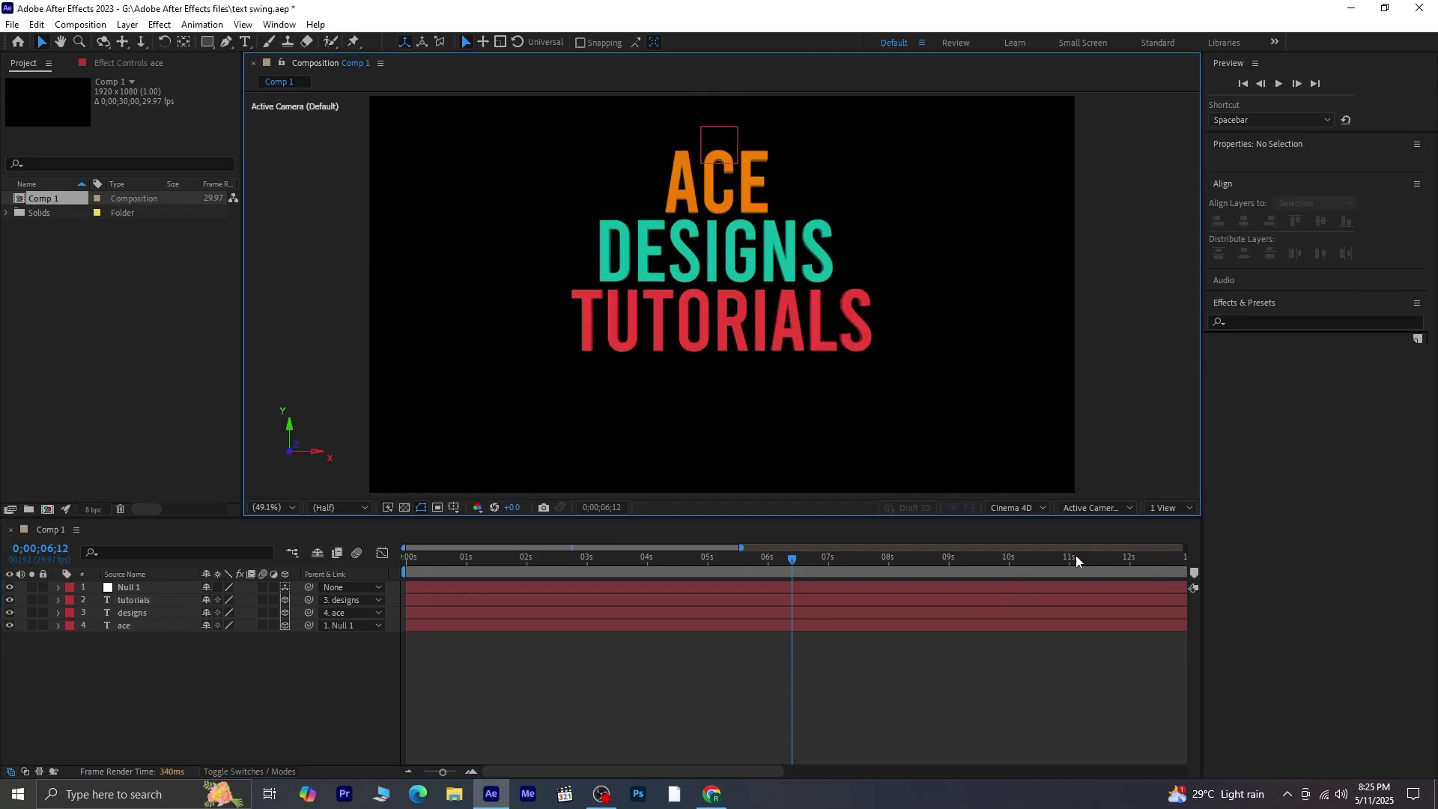
{"action": "left_click_drag", "start_coordinate": [799, 560], "coordinate": [345, 601]}
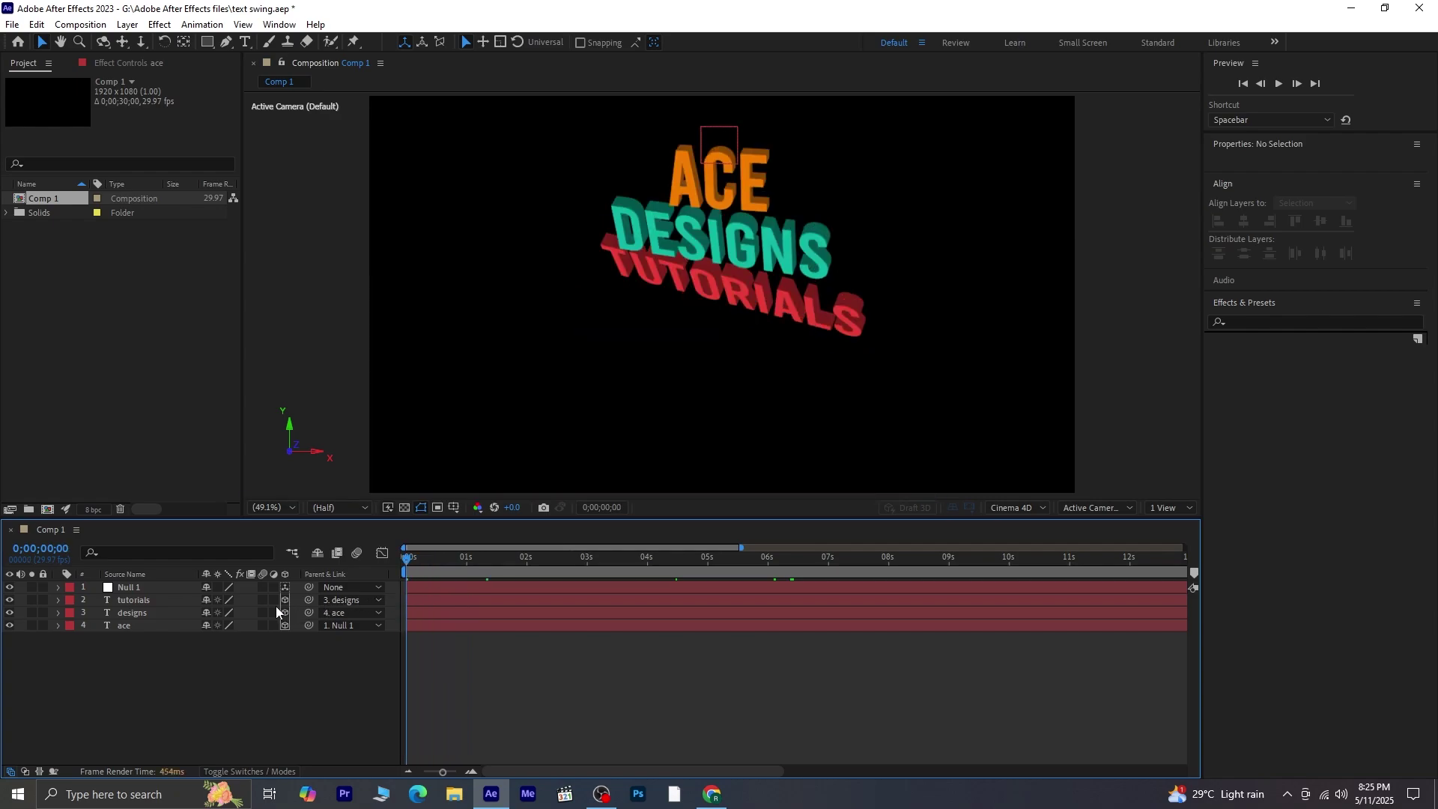
{"action": "key", "text": "space"}
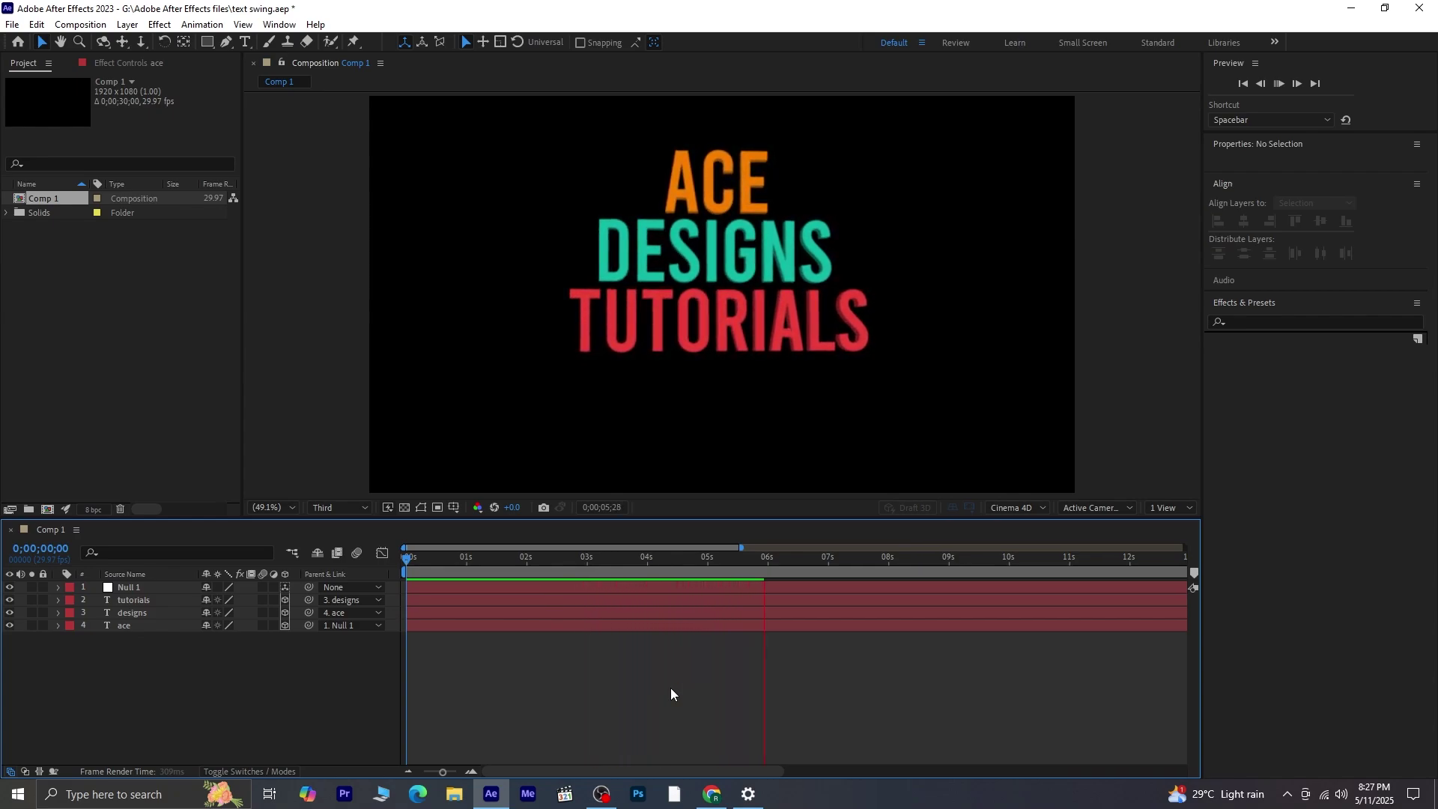
{"action": "key", "text": "space"}
{"action": "left_click_drag", "start_coordinate": [766, 561], "coordinate": [365, 573]}
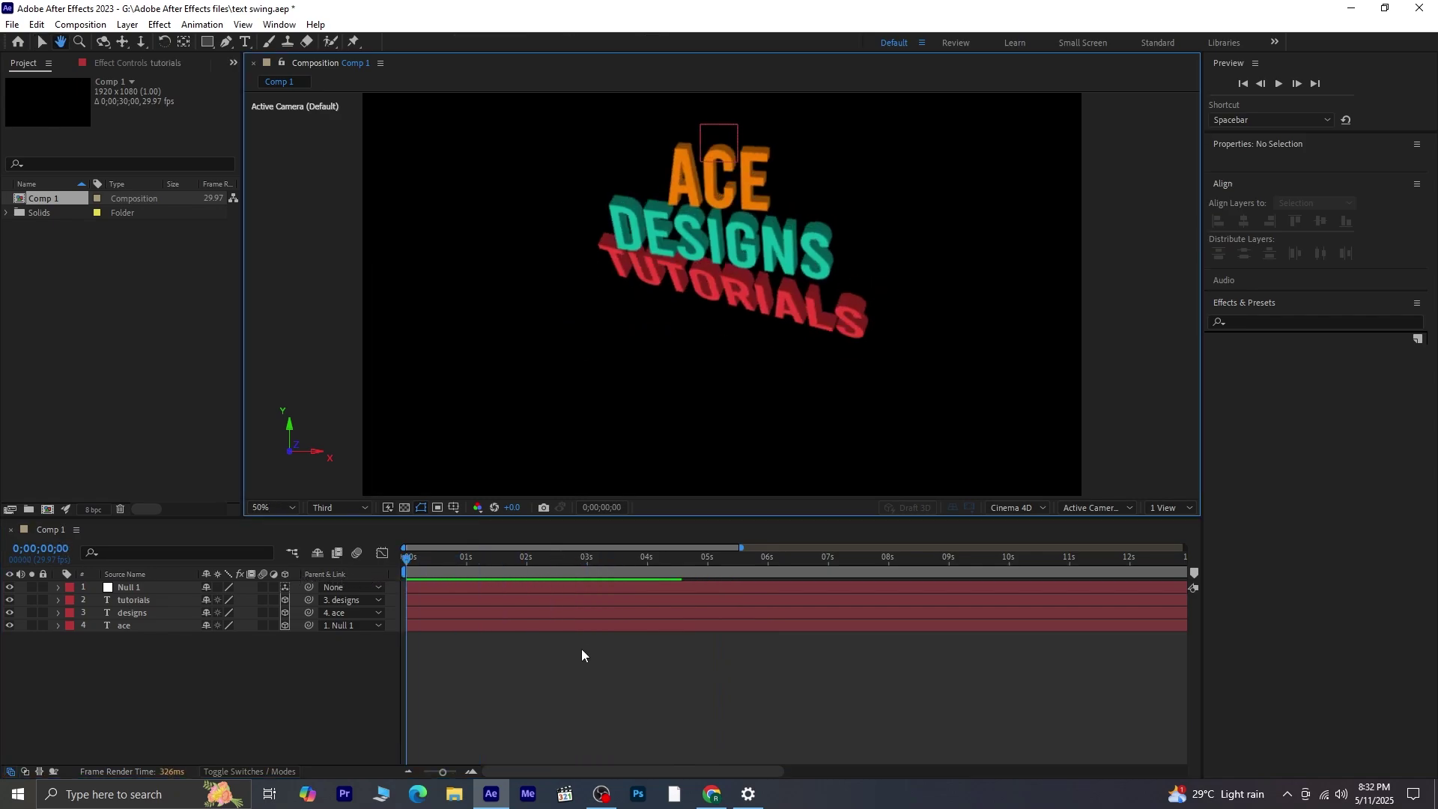